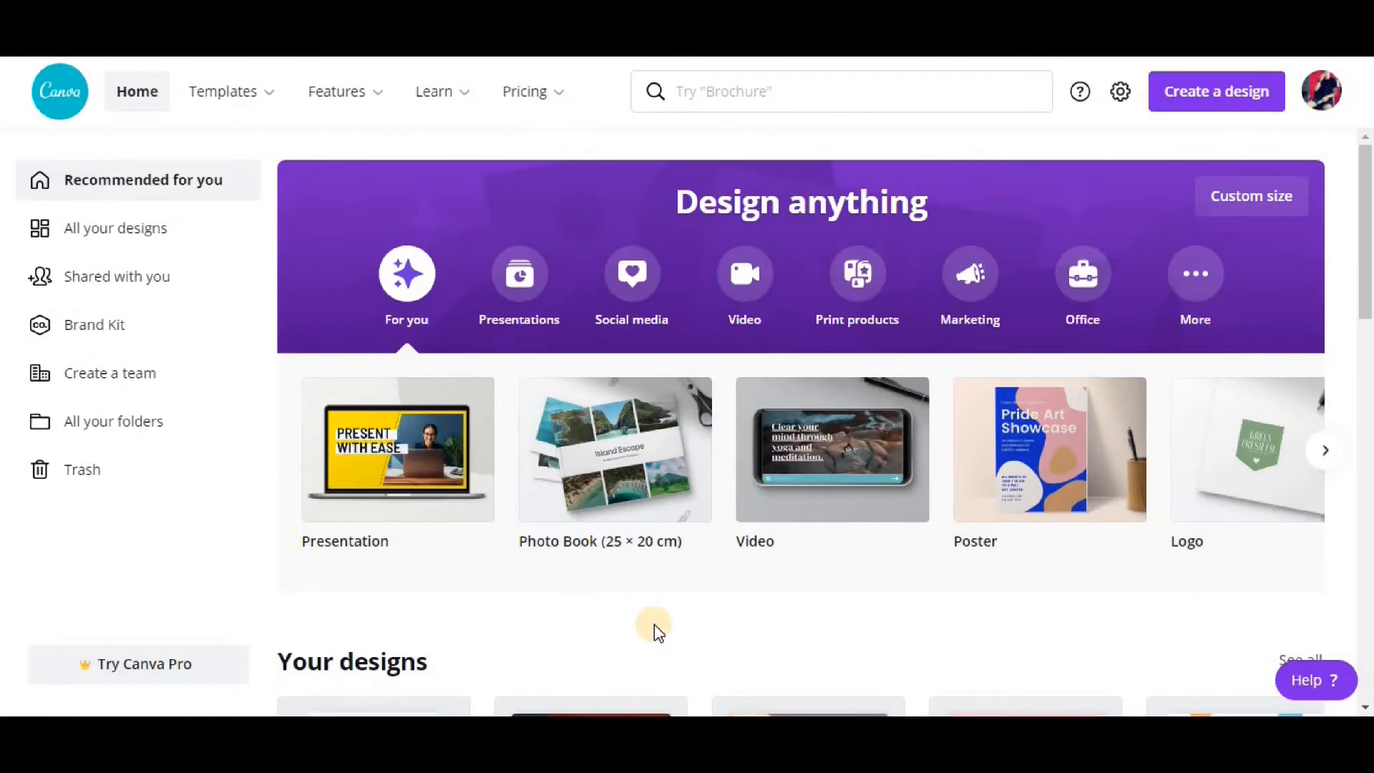
Look over the home page's design types, recent designs and template categories such as posters, Instagram posts and logos
scroll(654, 624, "down", 3)
scroll(654, 624, "up", 3)
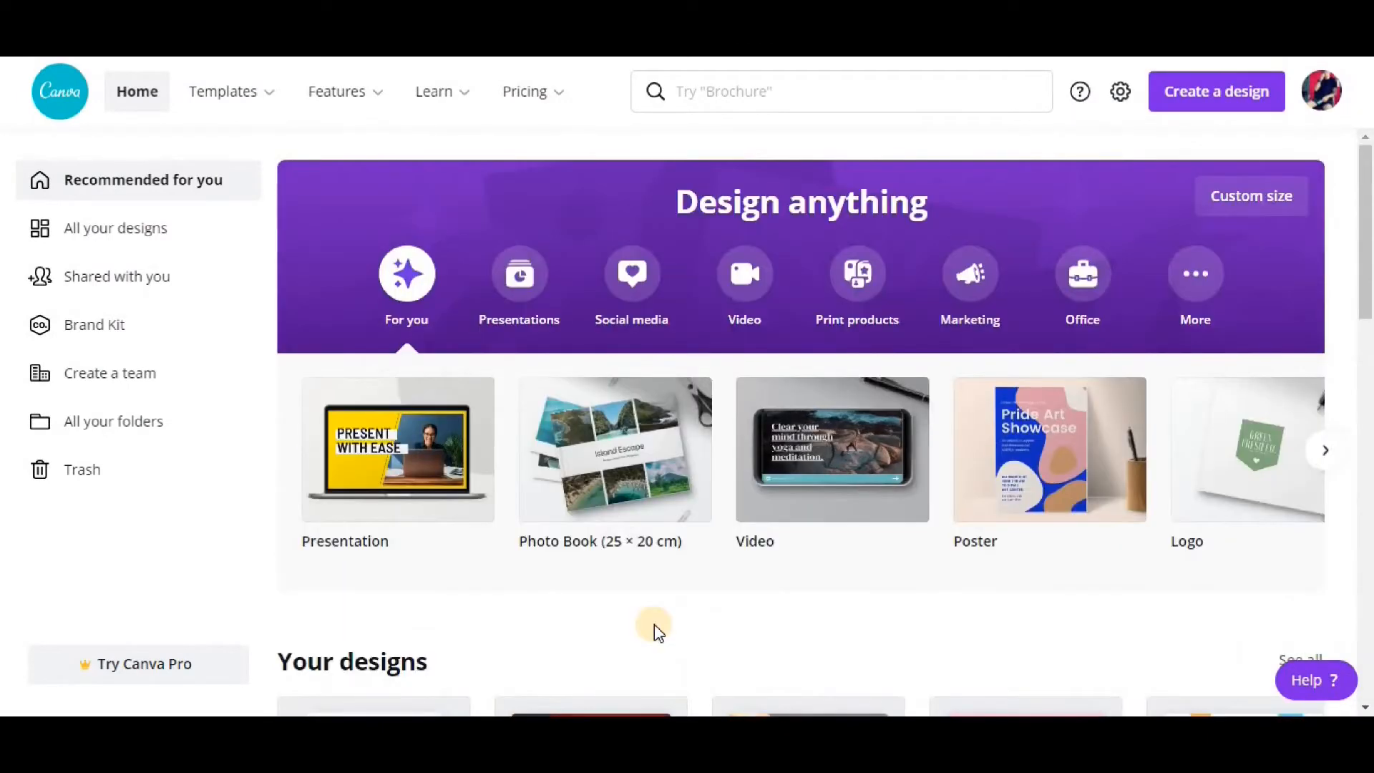
scroll(654, 624, "down", 10)
scroll(657, 631, "down", 14)
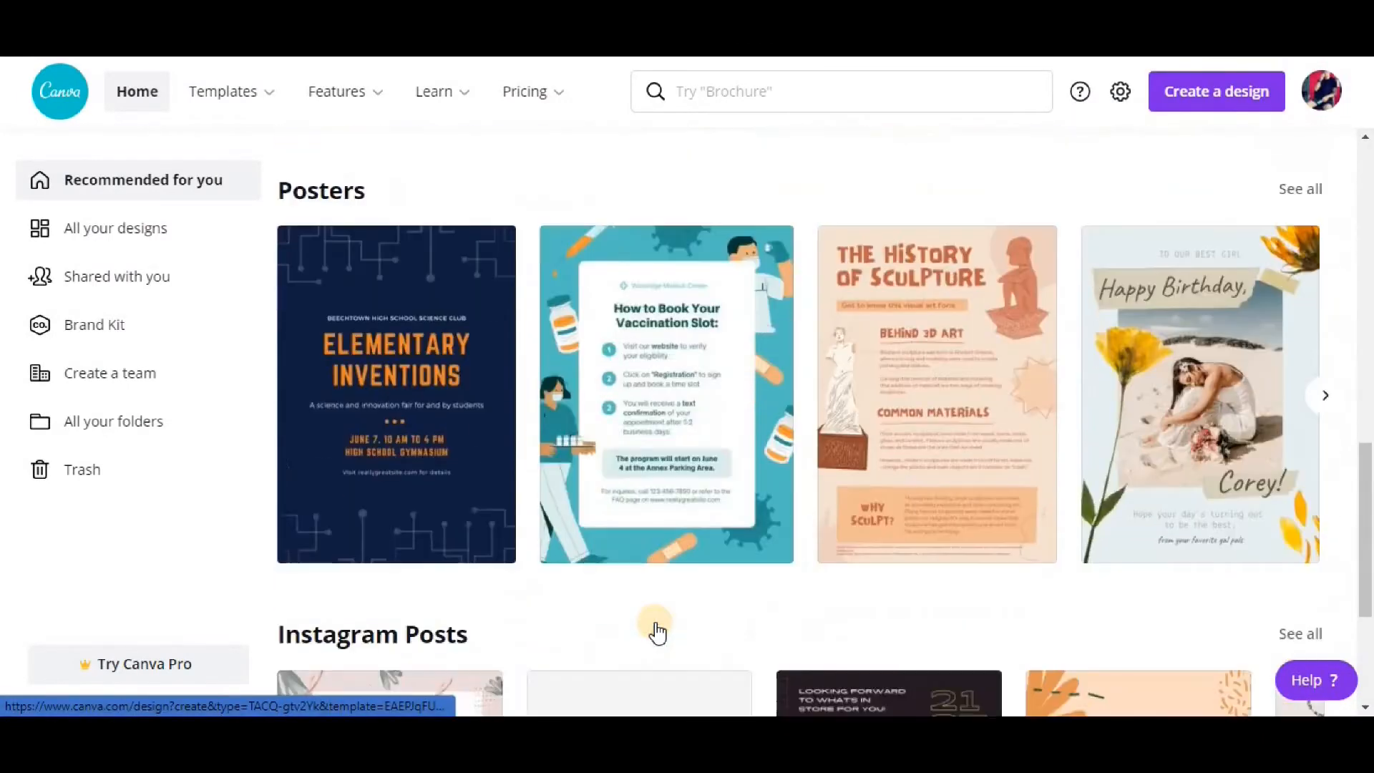
scroll(695, 472, "down", 5)
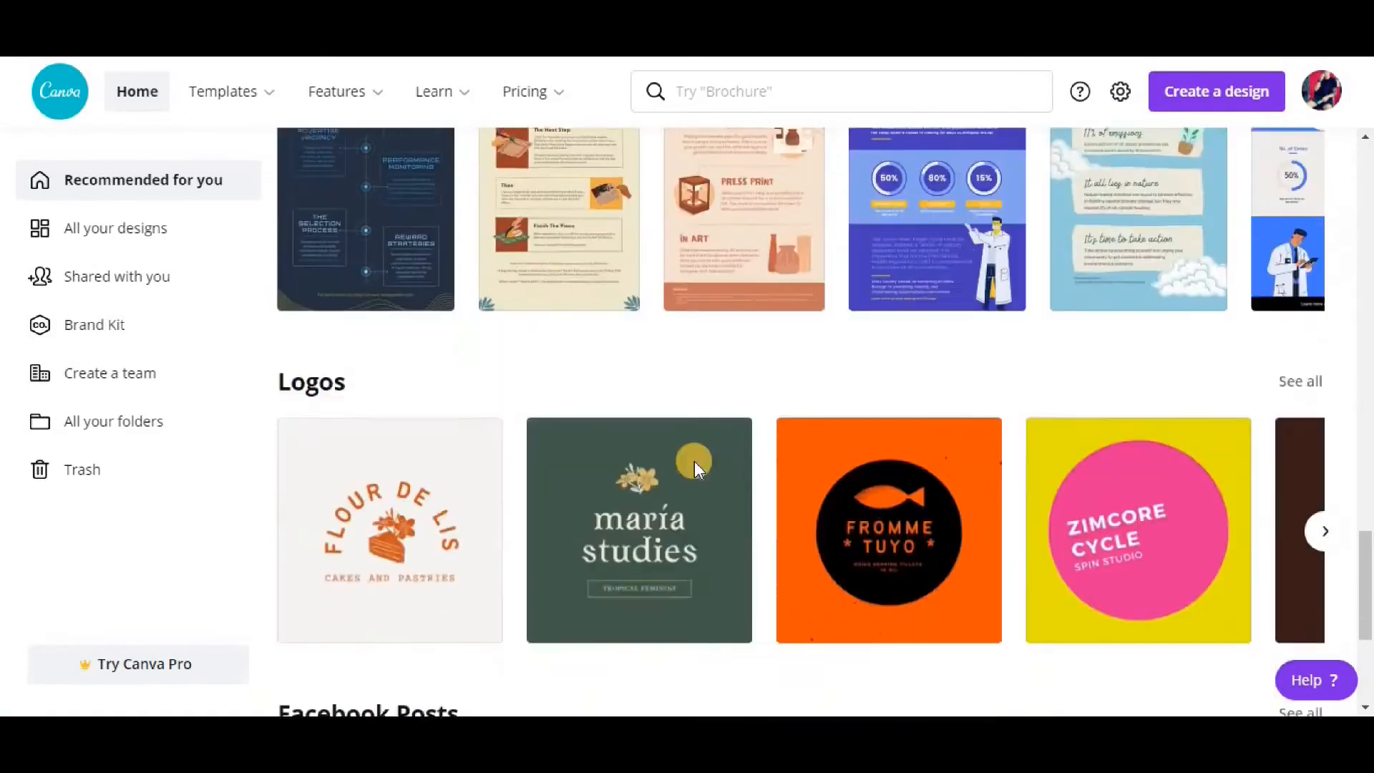
scroll(696, 466, "up", 15)
scroll(695, 466, "up", 12)
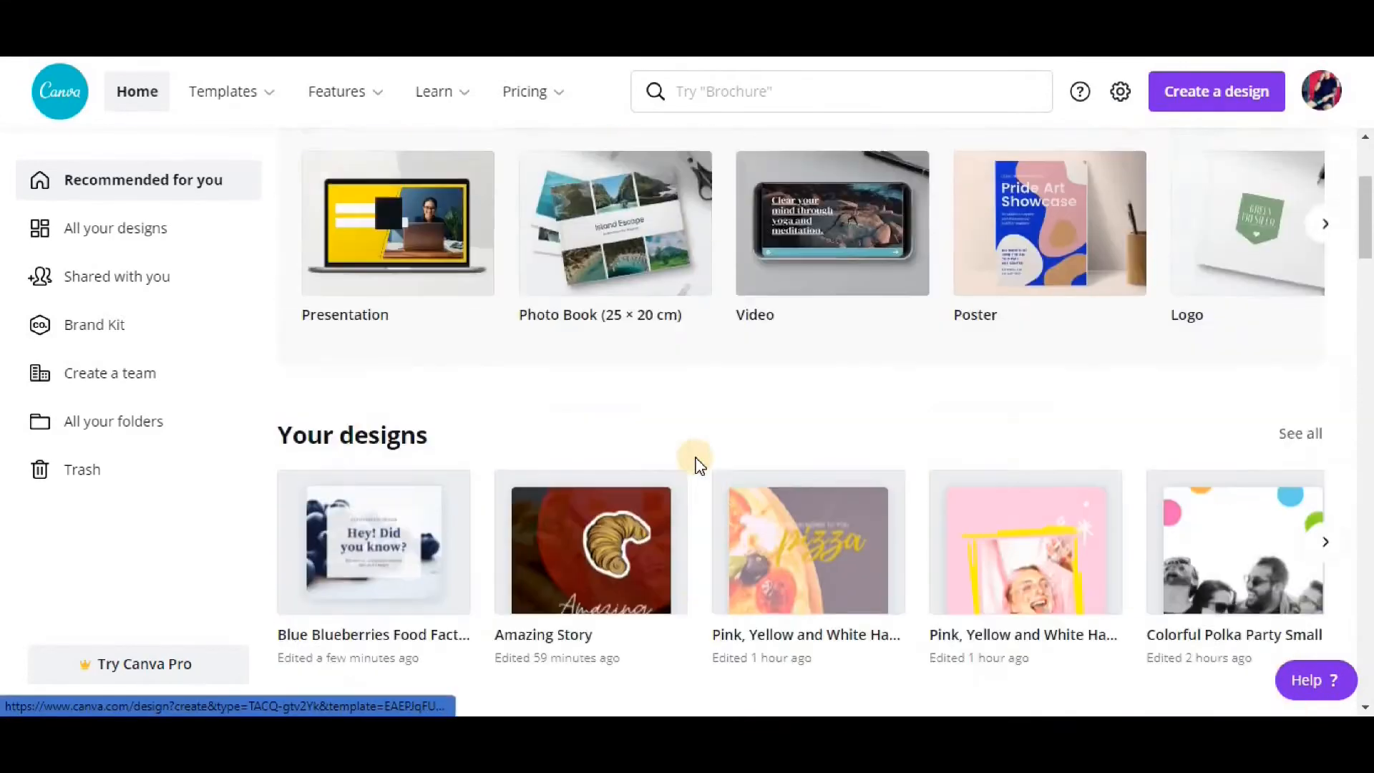
scroll(698, 466, "down", 5)
scroll(699, 466, "up", 5)
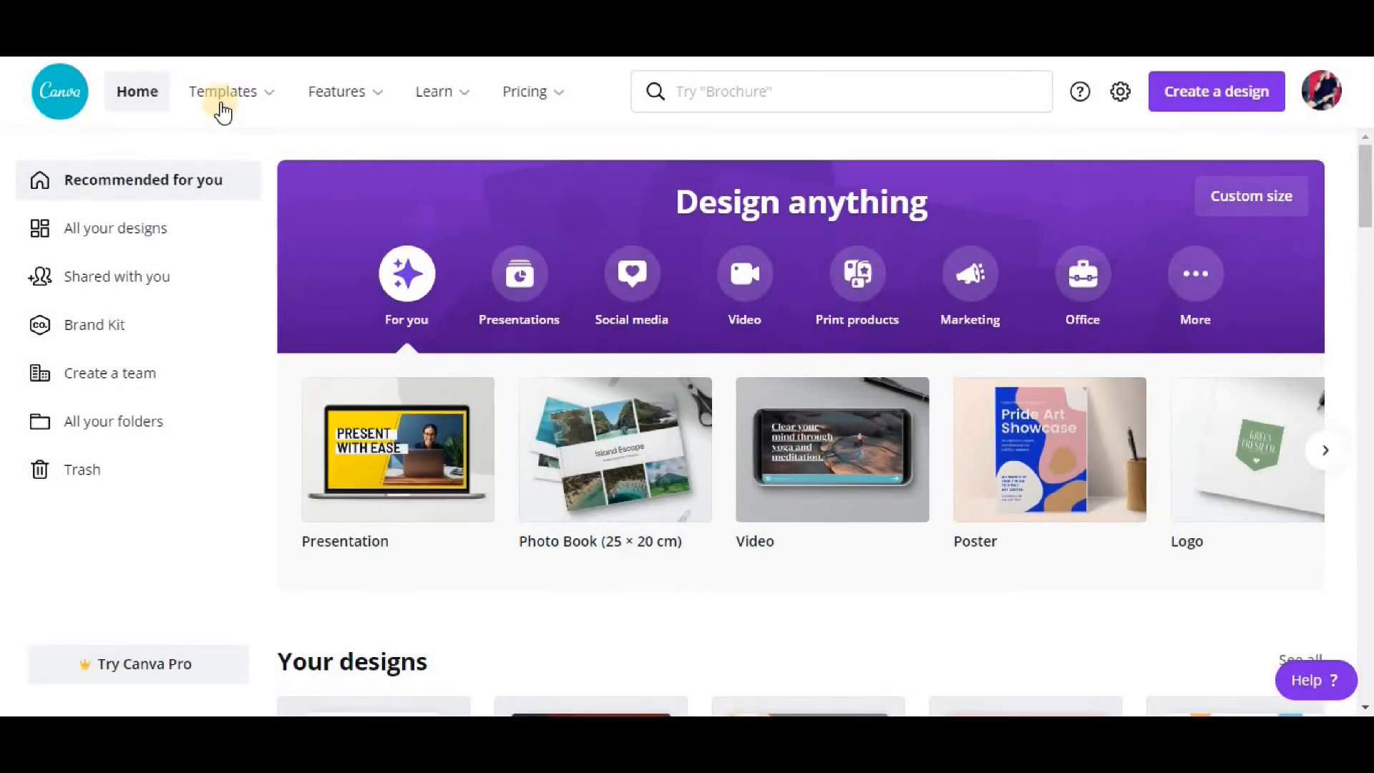
Open the collection of Facebook Posts templates in the Social Media category
mouse_move(220, 107)
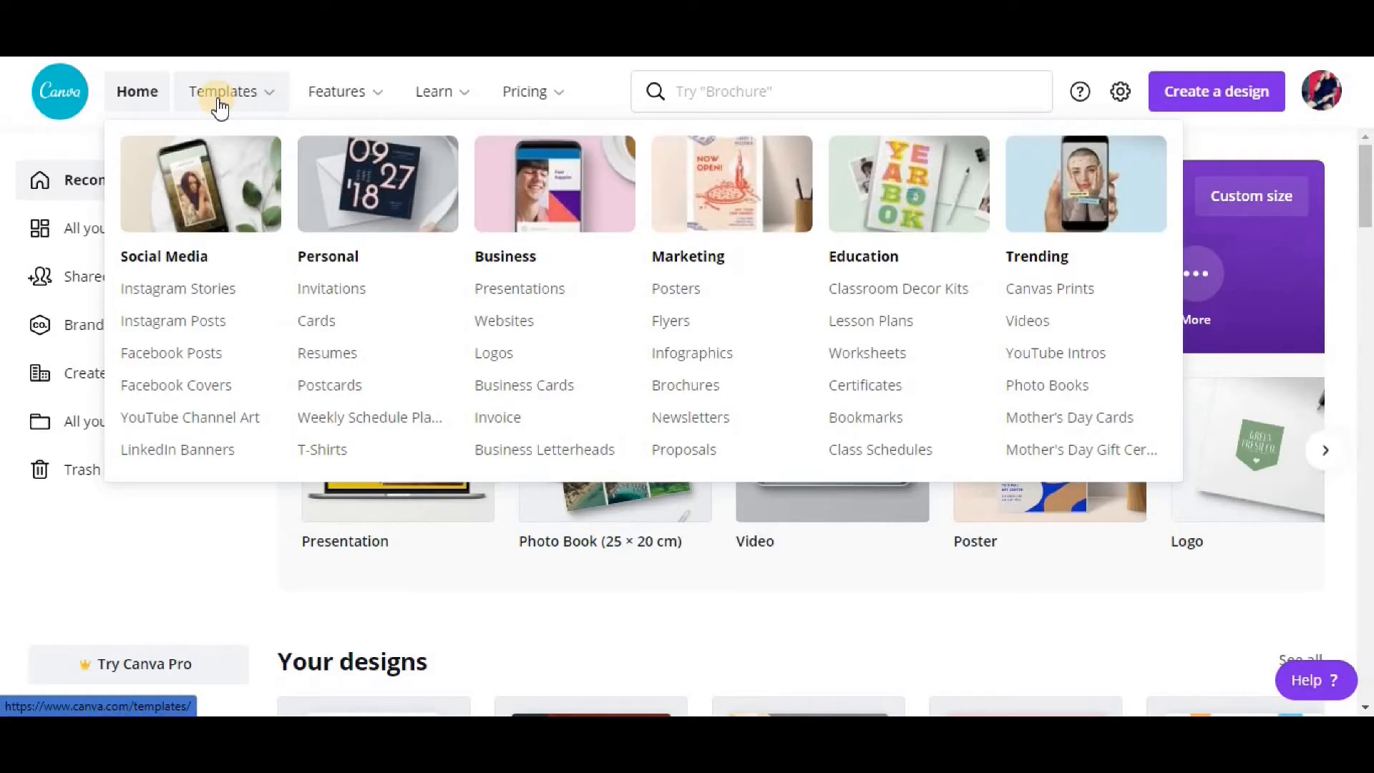
left_click(205, 355)
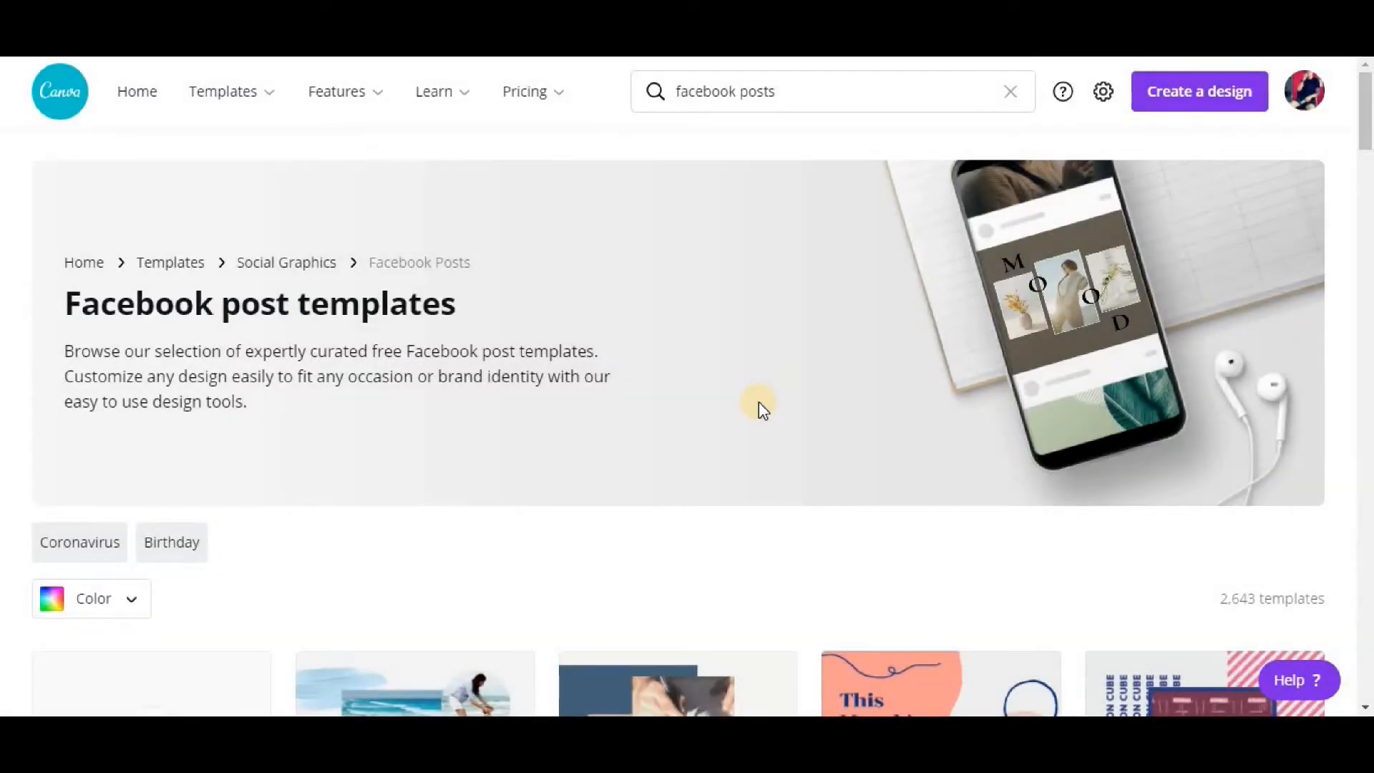
Browse the Facebook post templates, comparing their designs and checking which ones are free or paid
scroll(760, 408, "down", 5)
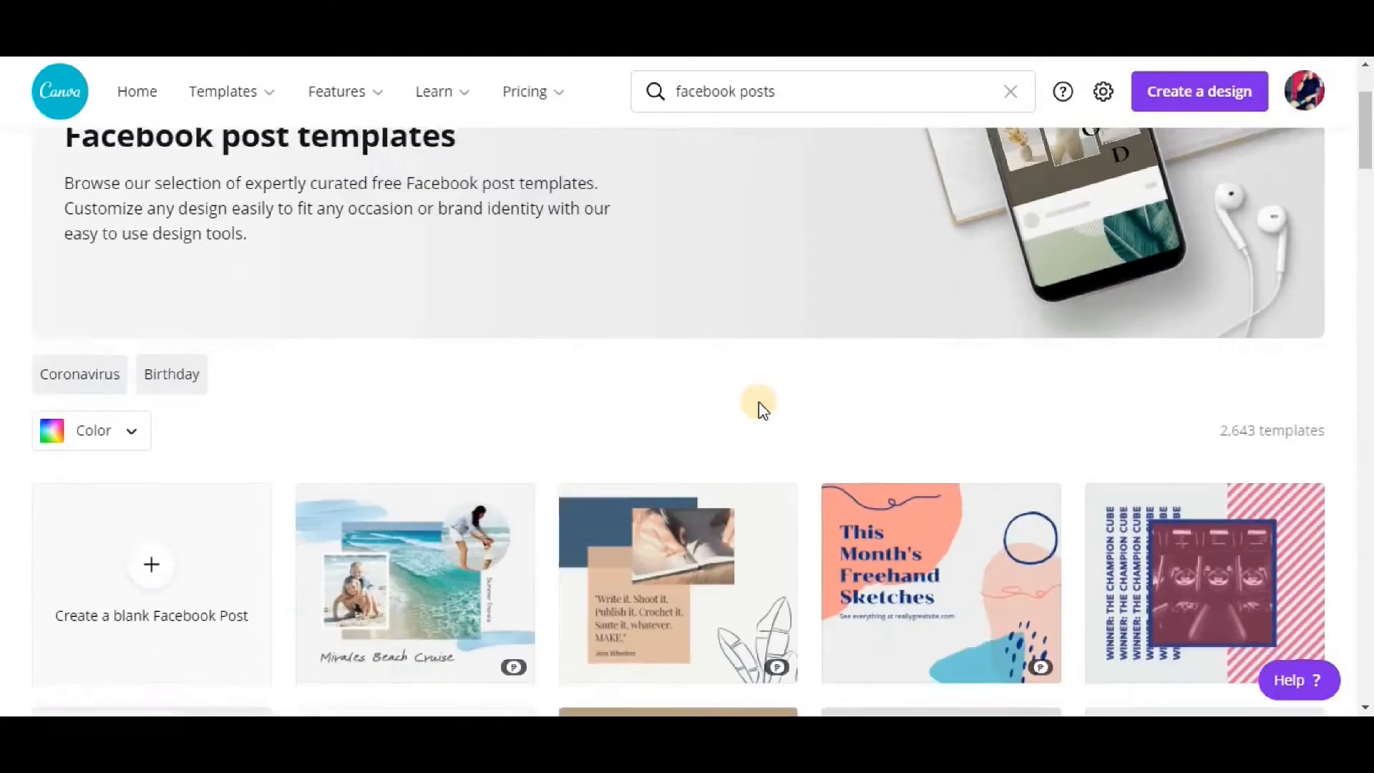
scroll(761, 409, "down", 4)
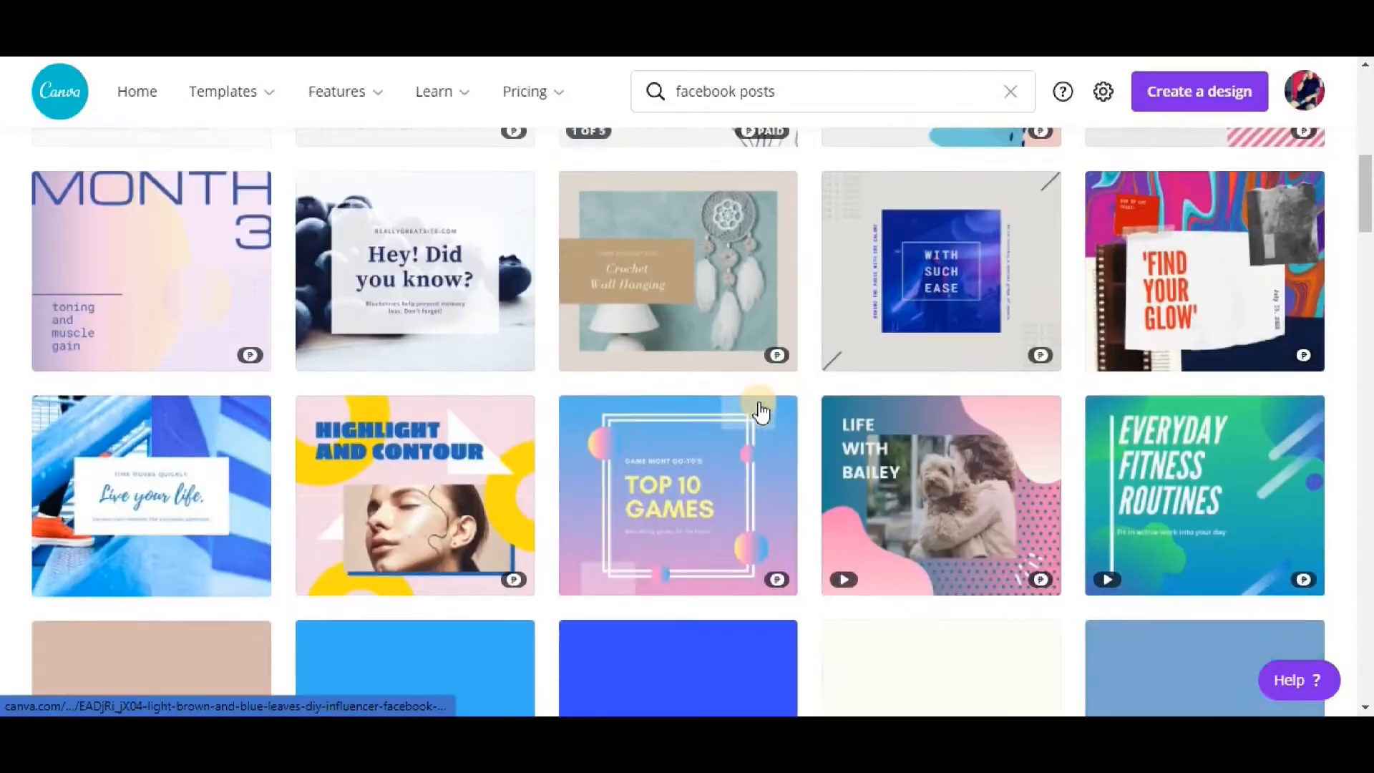
scroll(716, 405, "up", 4)
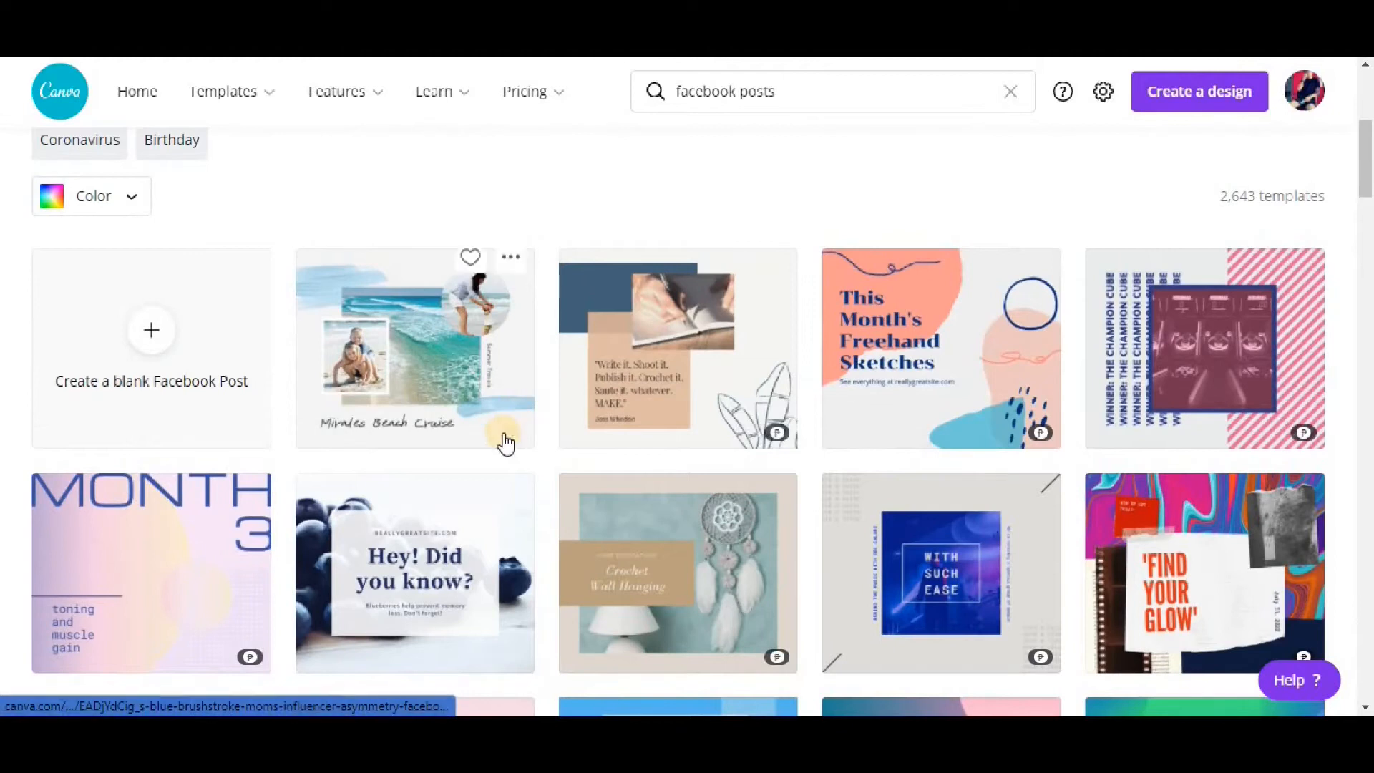
scroll(996, 418, "down", 3)
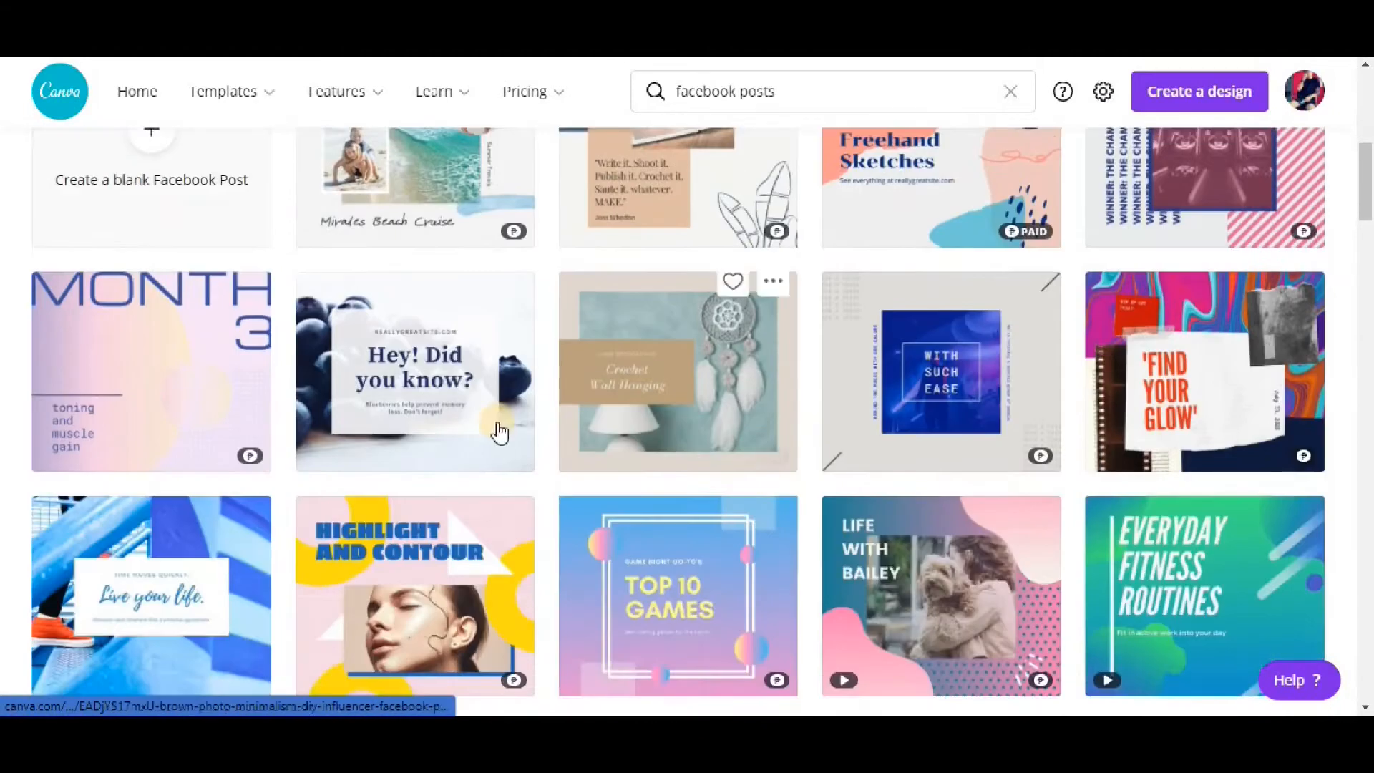
scroll(444, 436, "down", 1)
scroll(458, 433, "up", 3)
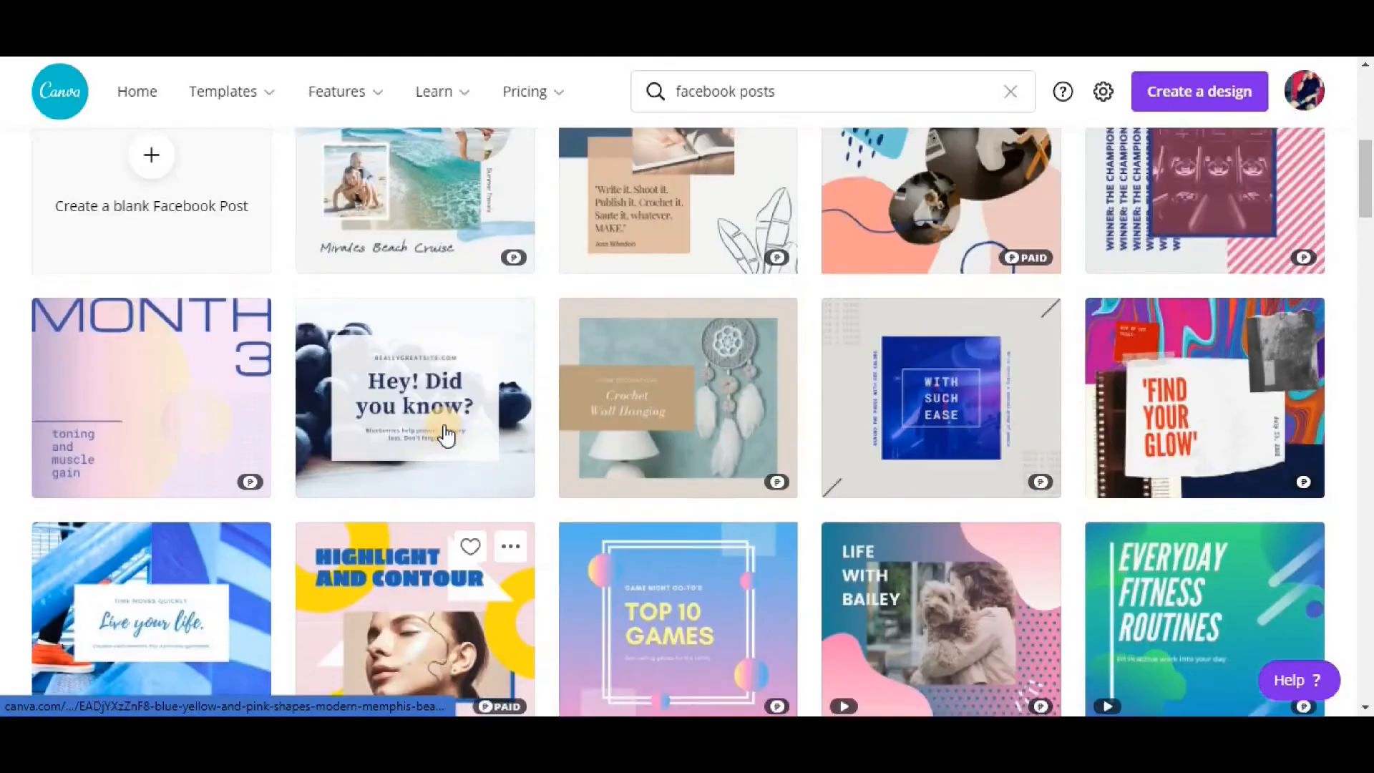
scroll(609, 440, "down", 4)
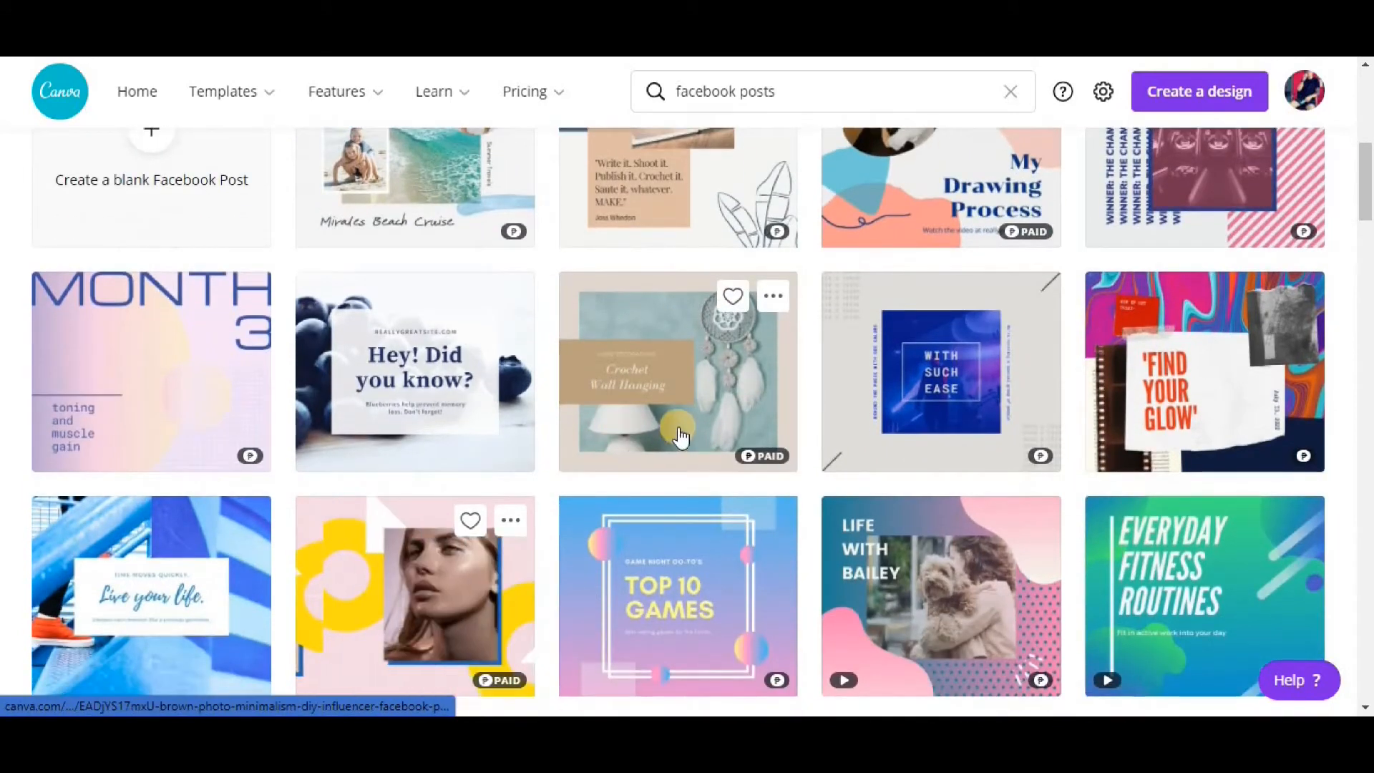
scroll(681, 435, "up", 2)
scroll(681, 435, "up", 2)
scroll(644, 438, "down", 1)
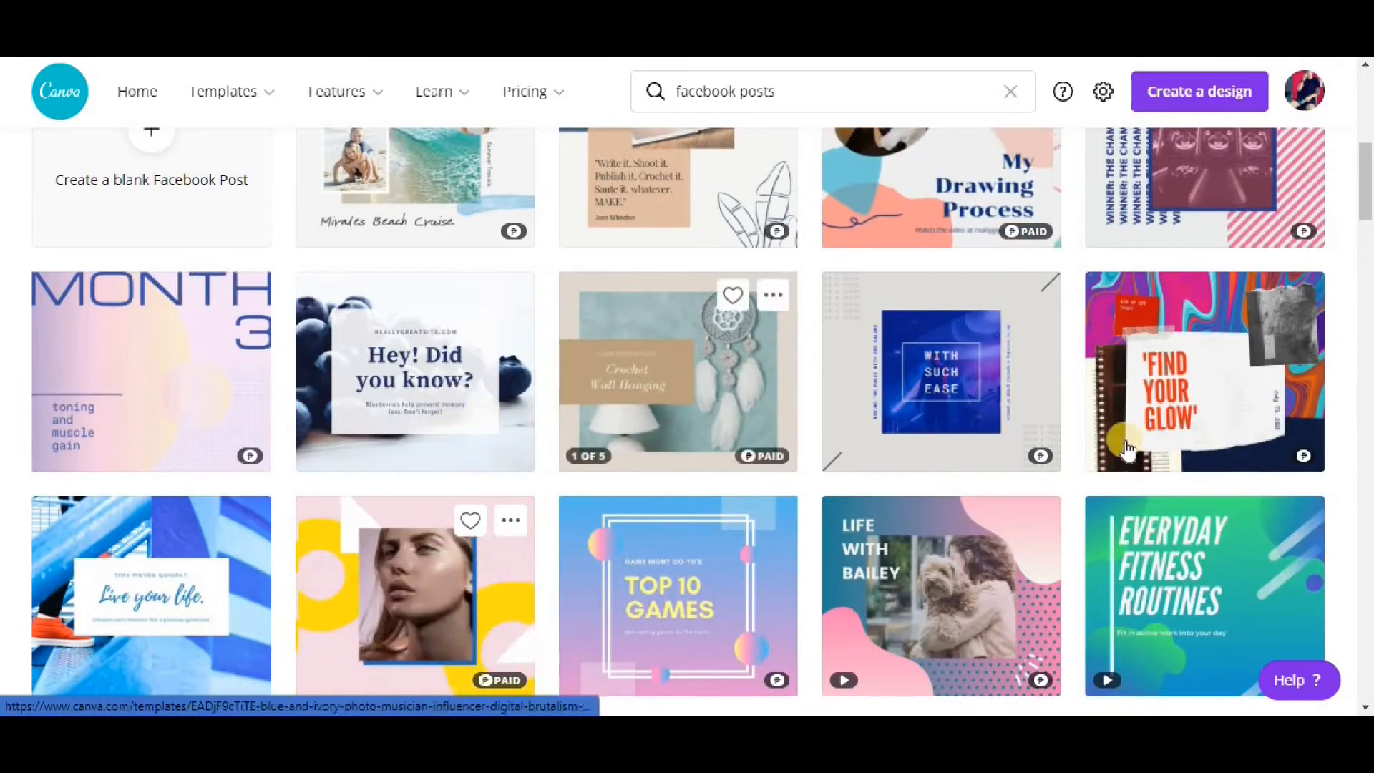
scroll(1174, 443, "down", 1)
scroll(1179, 438, "down", 2)
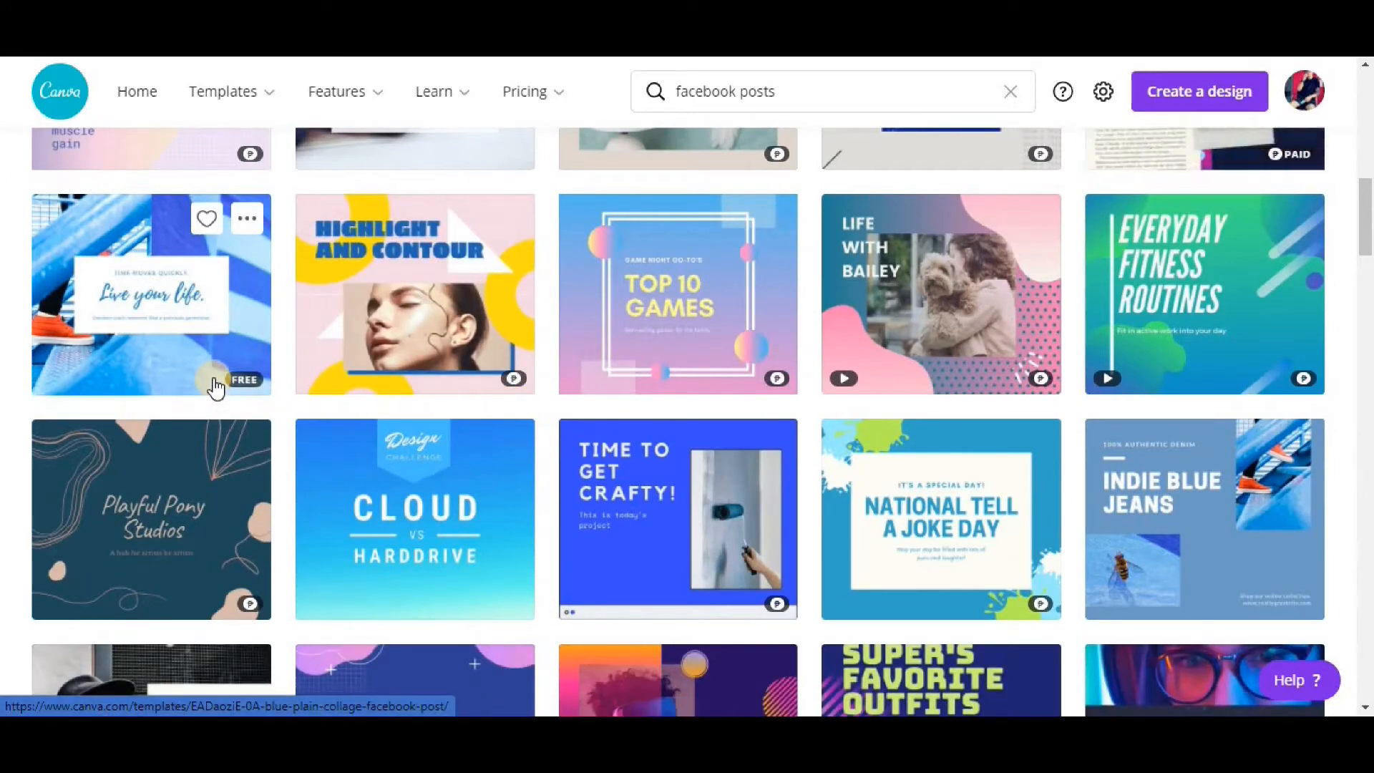
scroll(551, 394, "up", 1)
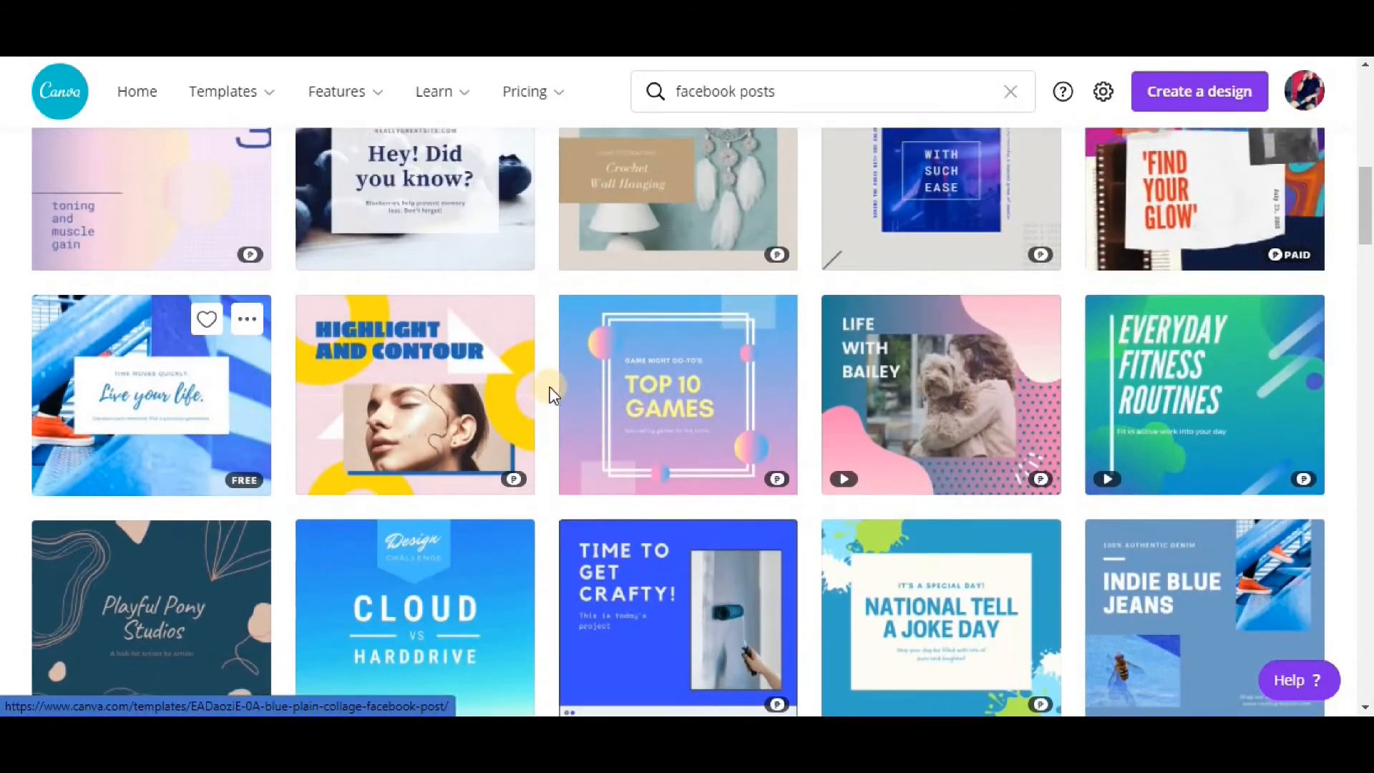
scroll(552, 392, "up", 1)
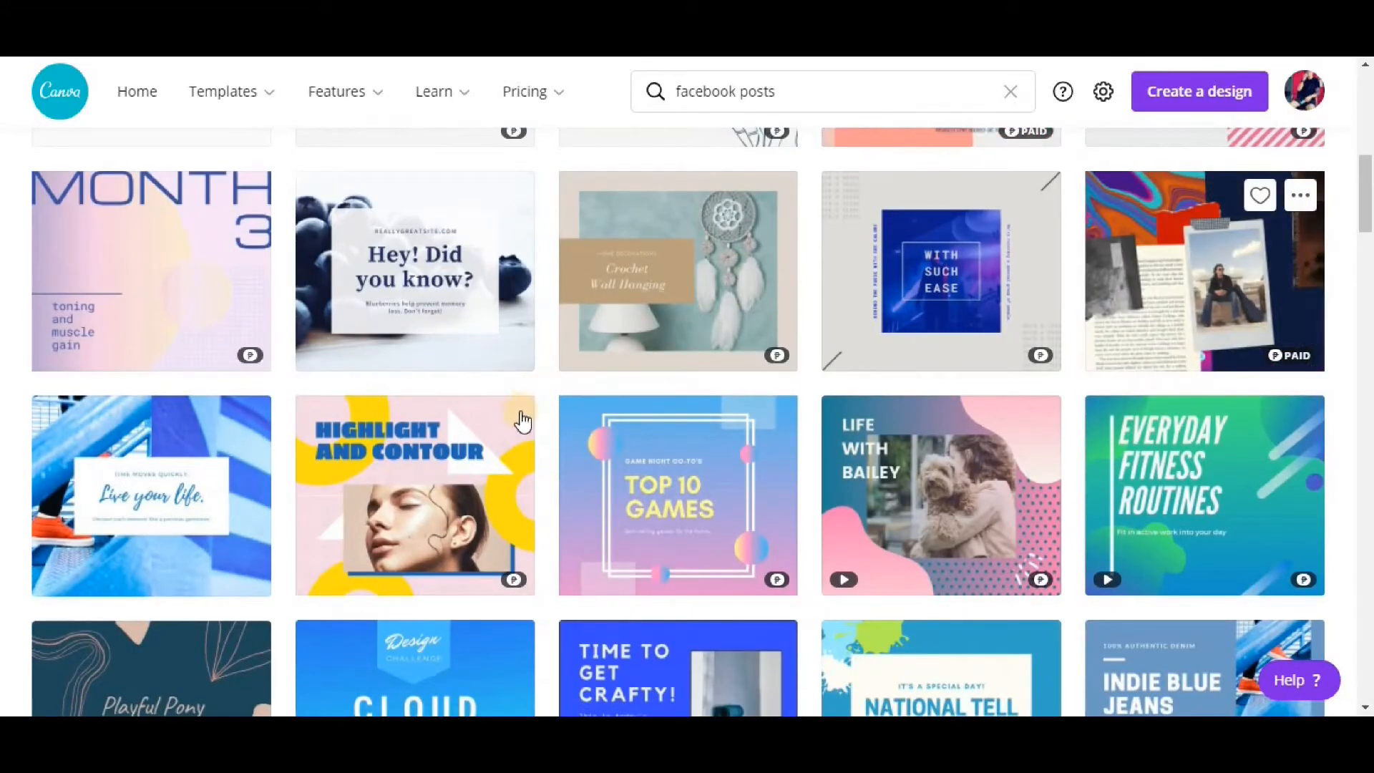
scroll(405, 482, "down", 4)
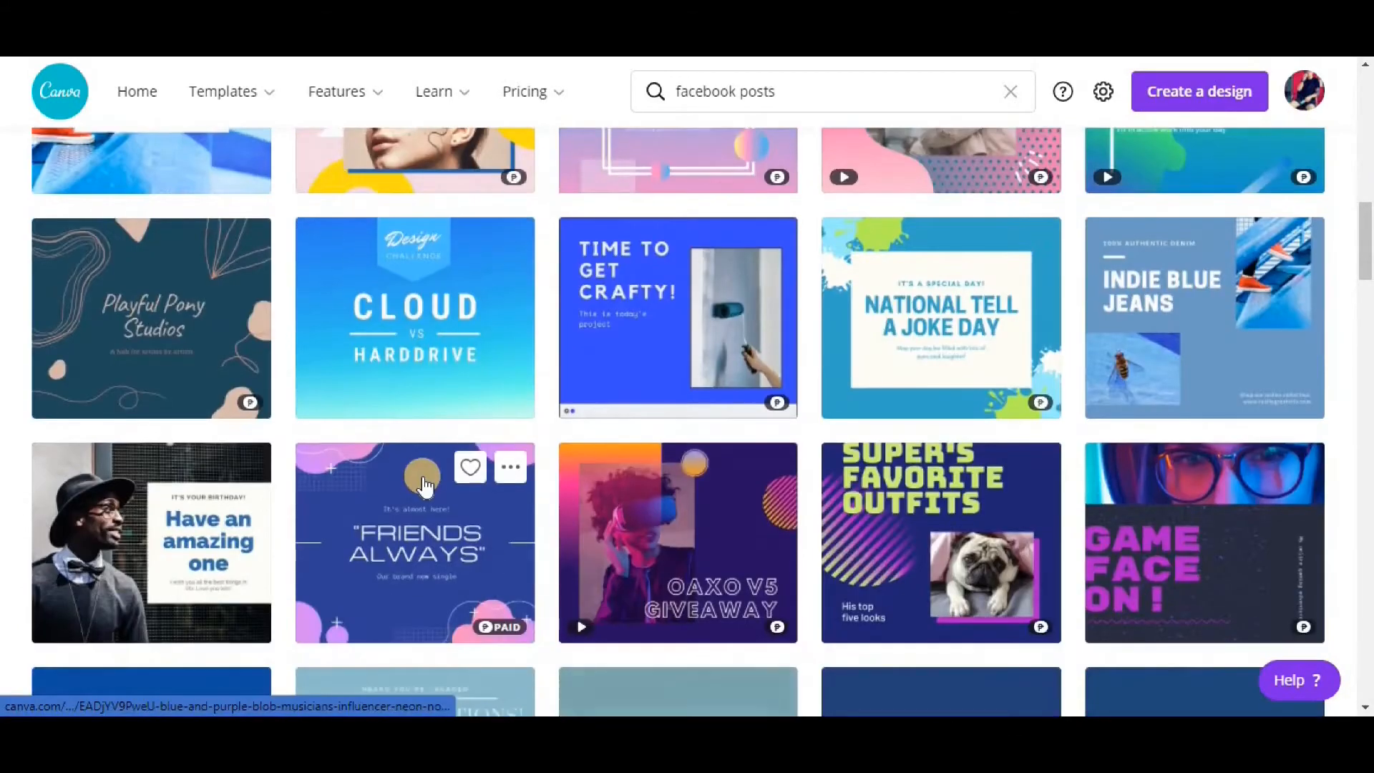
scroll(424, 487, "down", 1)
scroll(422, 480, "up", 2)
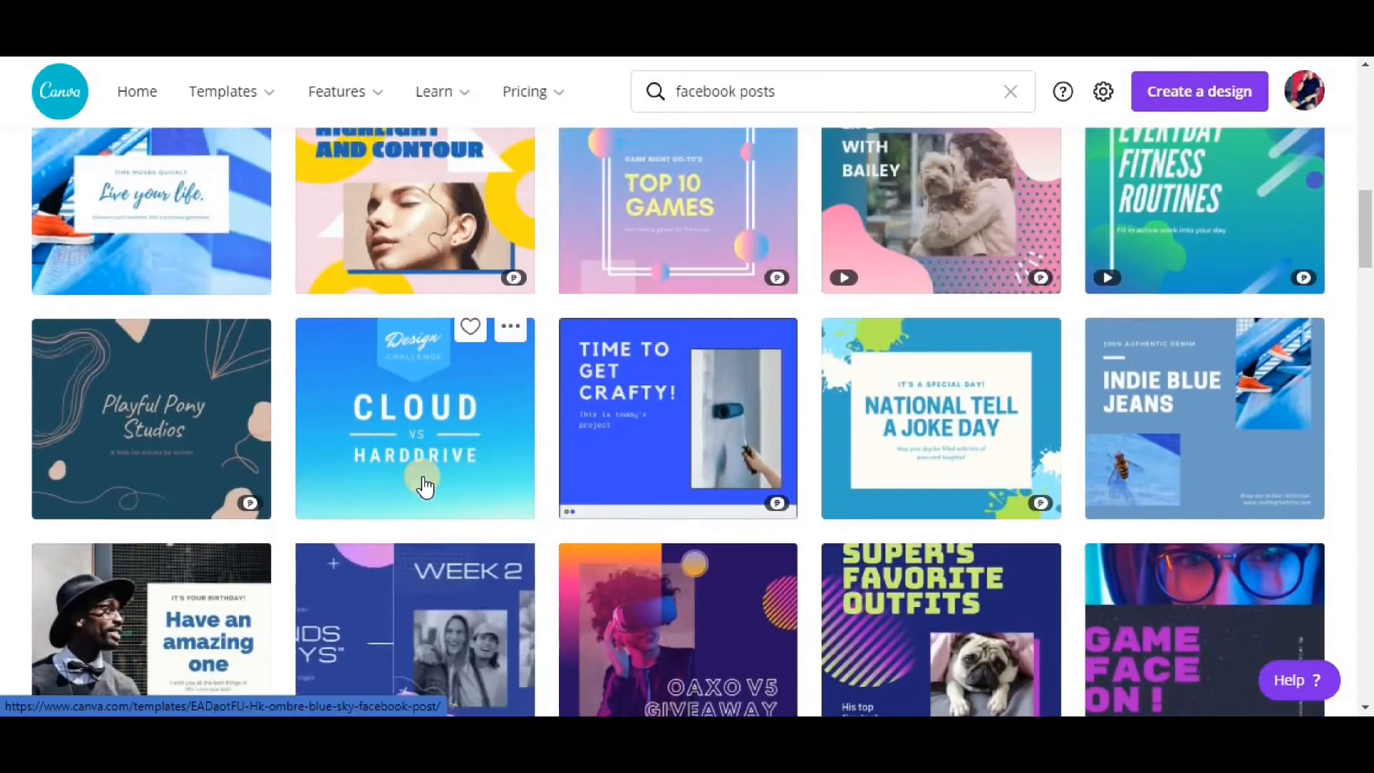
scroll(424, 486, "up", 2)
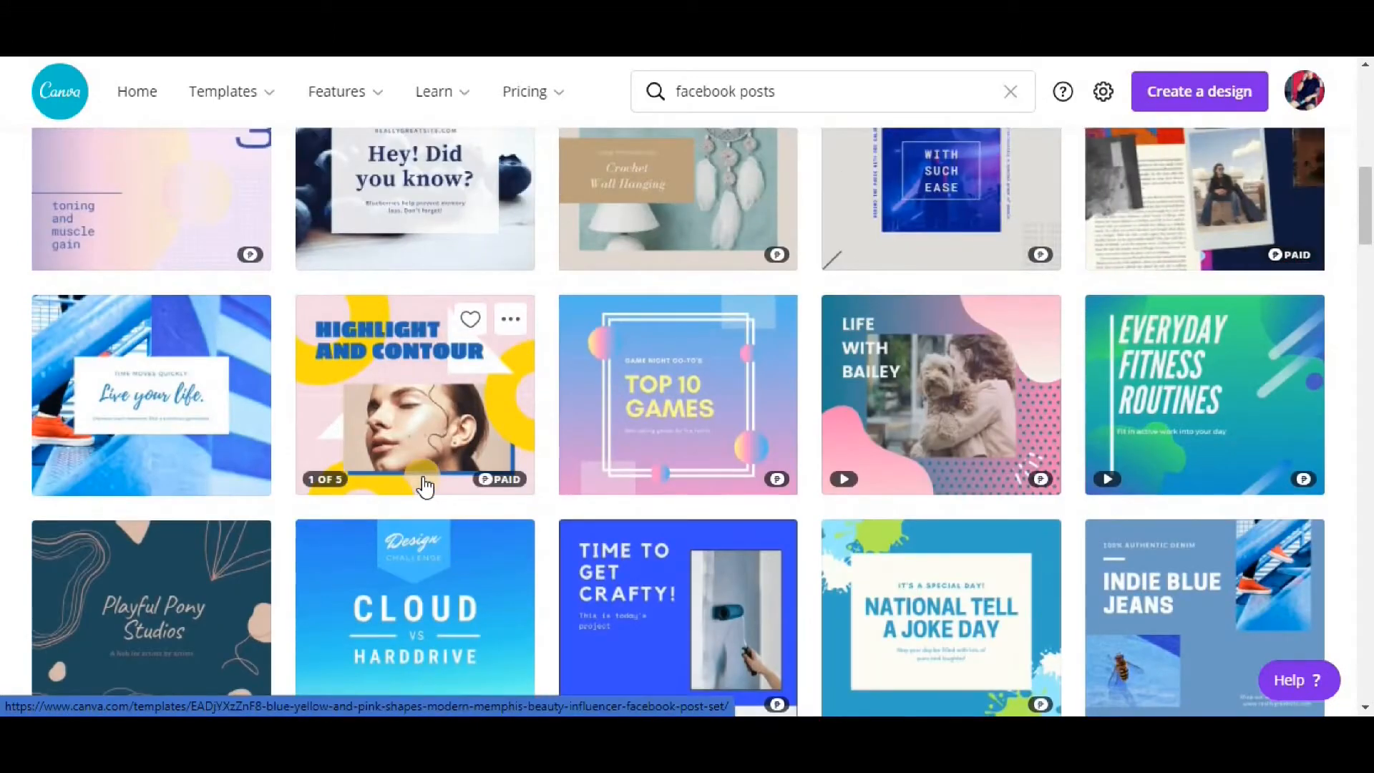
scroll(424, 487, "down", 1)
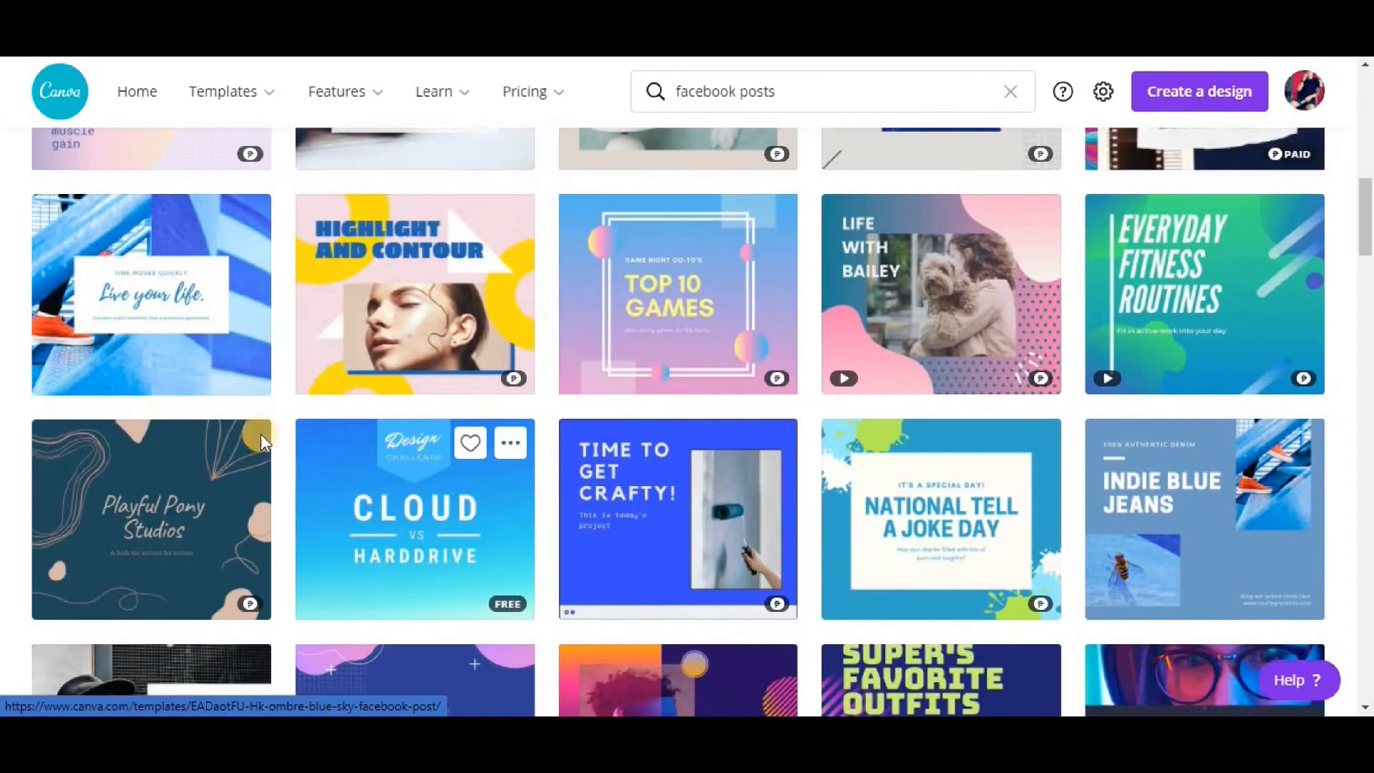
scroll(172, 516, "up", 2)
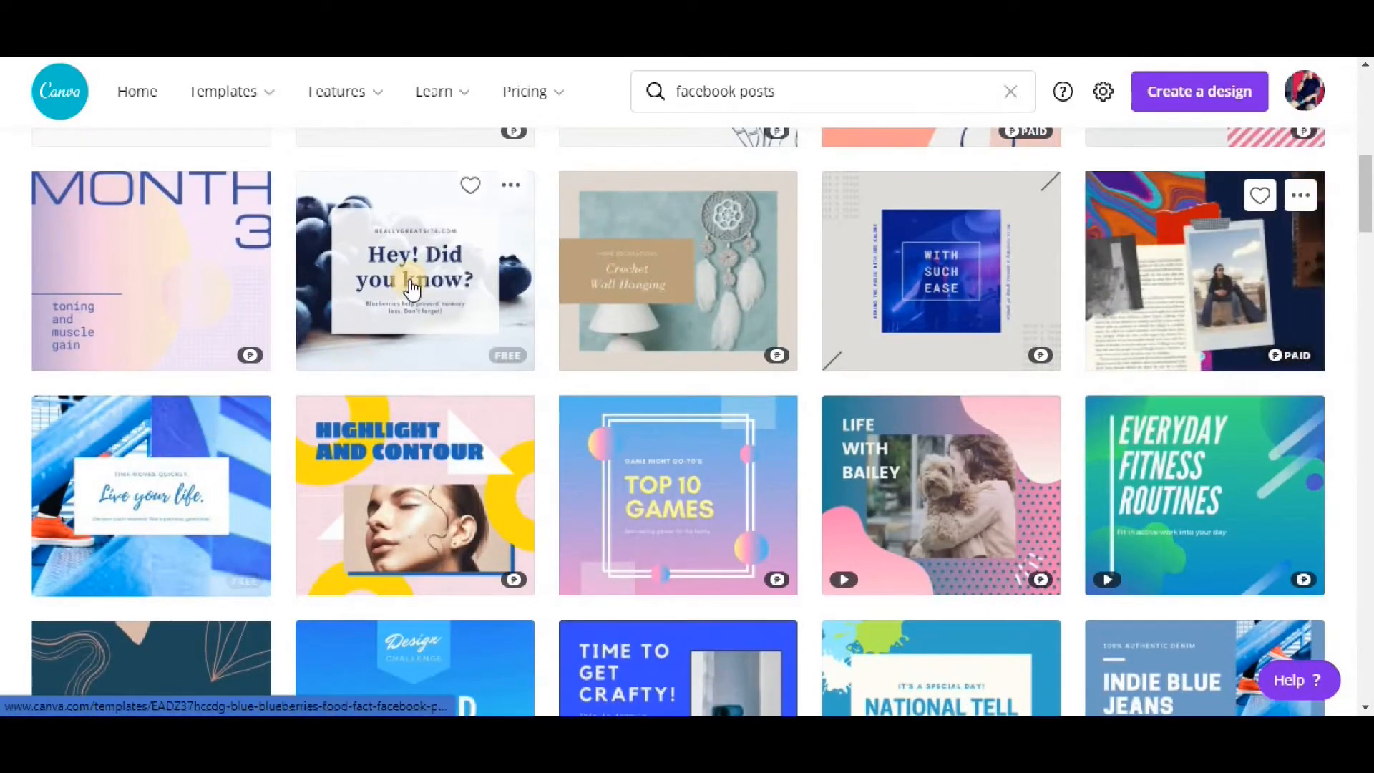
scroll(410, 290, "up", 1)
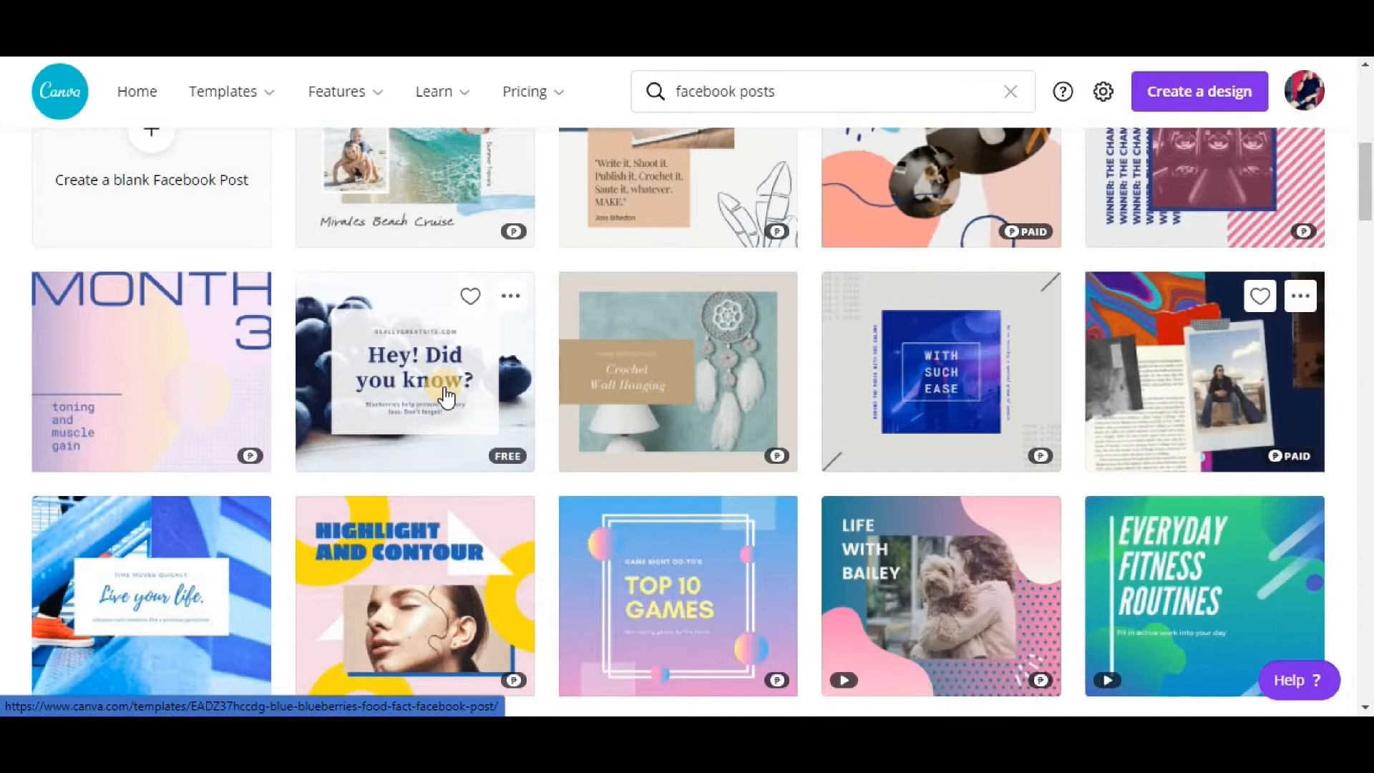
scroll(444, 392, "down", 2)
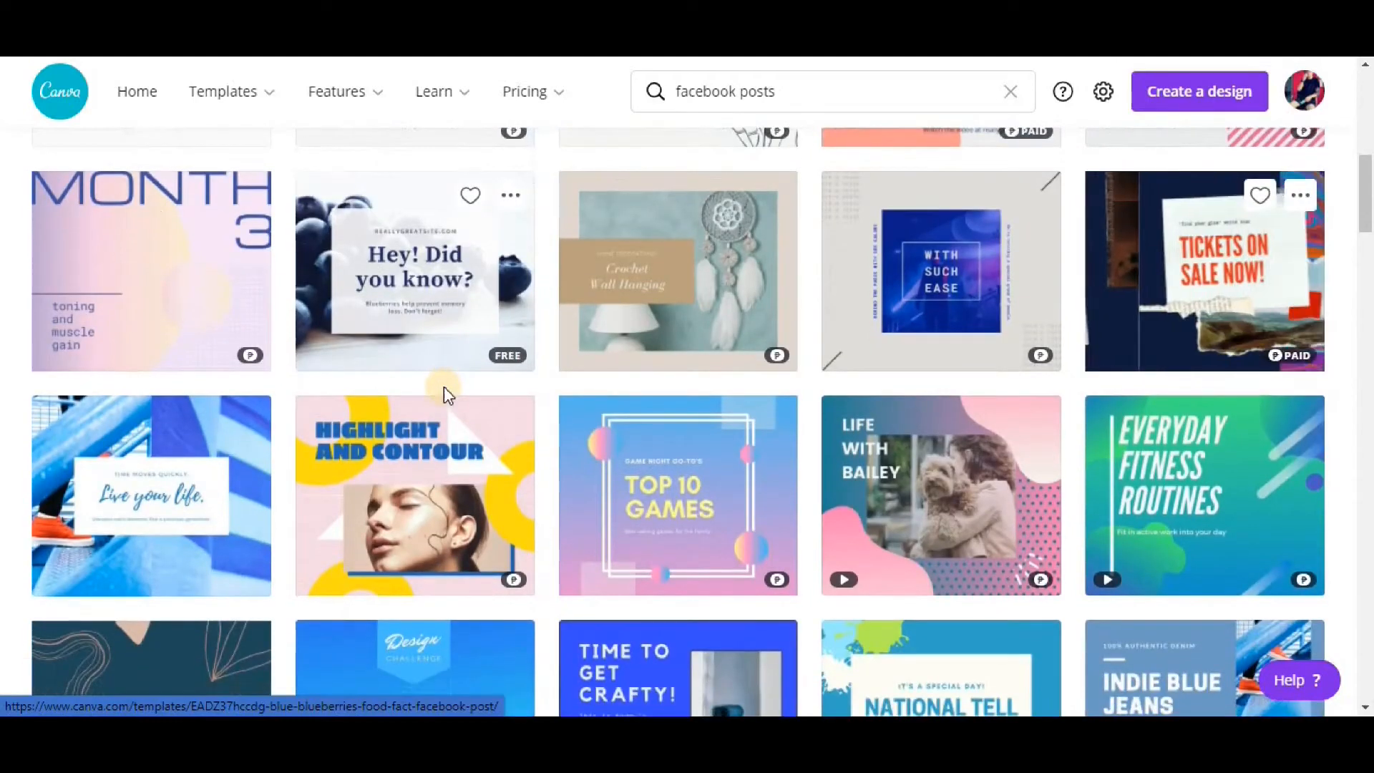
Preview the free Blue Blueberries Food Fact Facebook Post template, review its design details and similar templates, and start a design from it
left_click(443, 304)
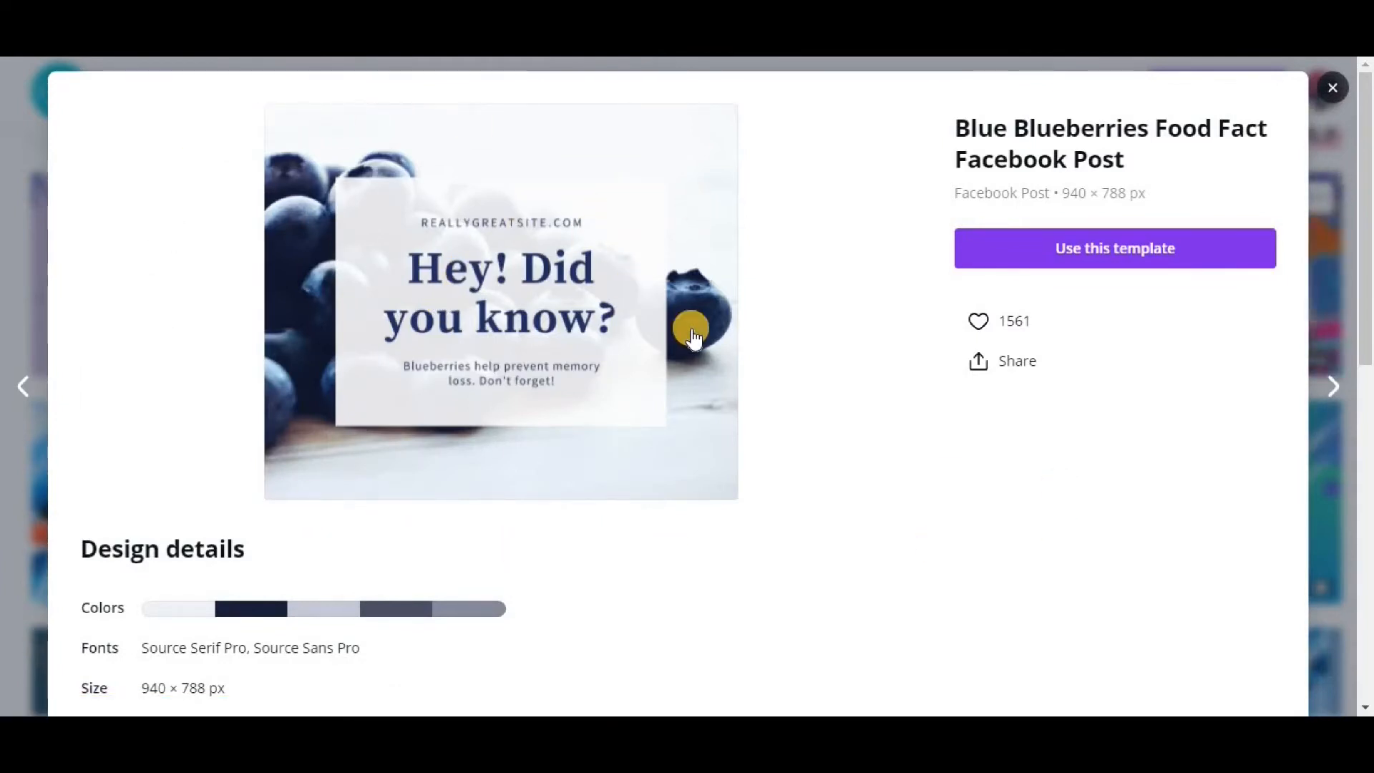
scroll(693, 337, "down", 5)
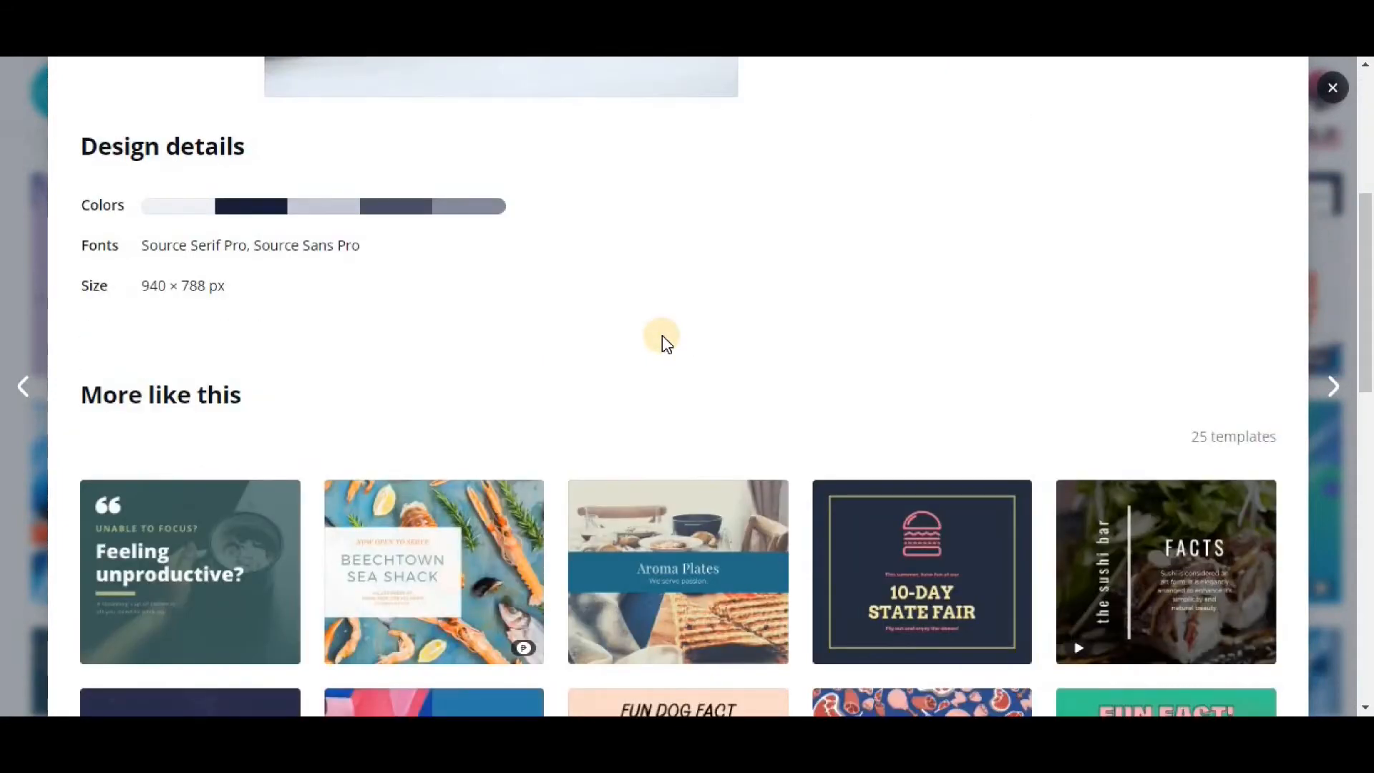
scroll(663, 343, "down", 2)
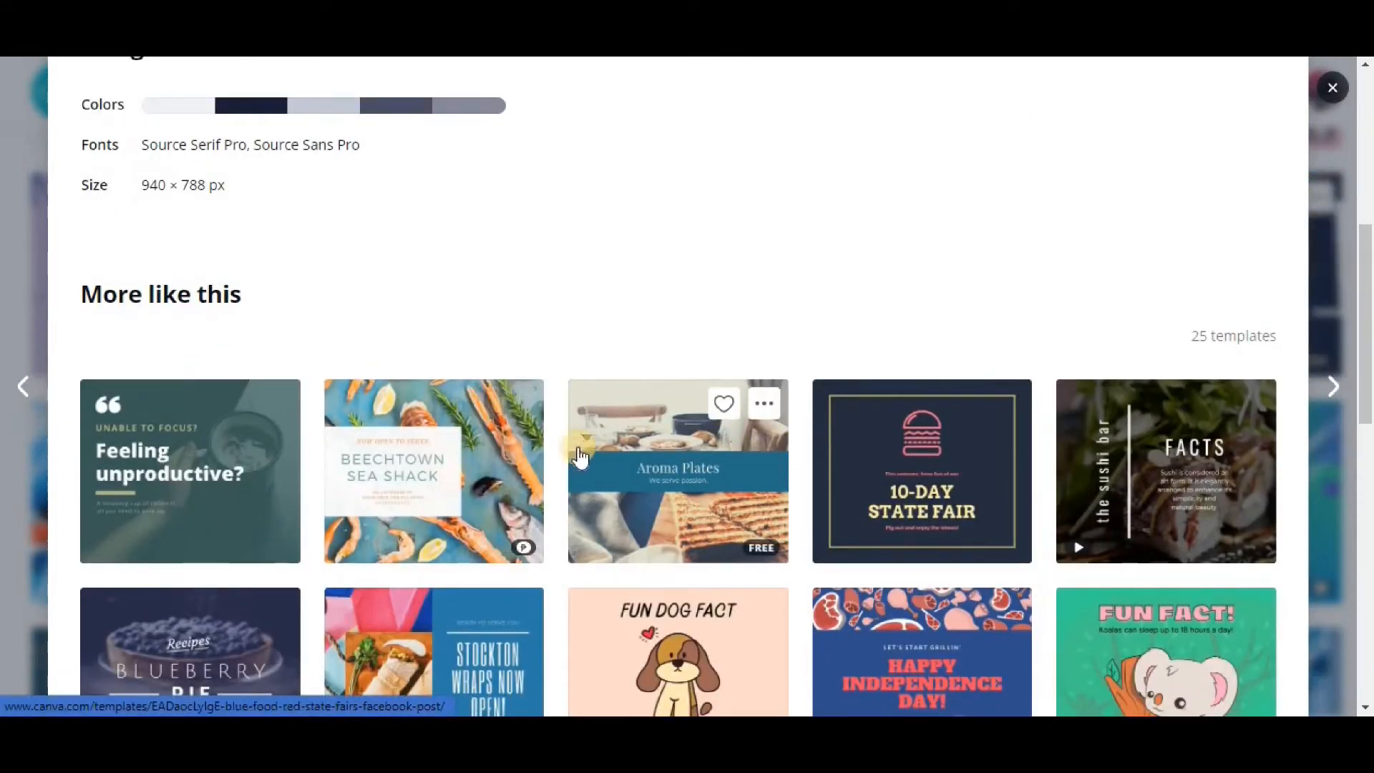
scroll(572, 448, "down", 2)
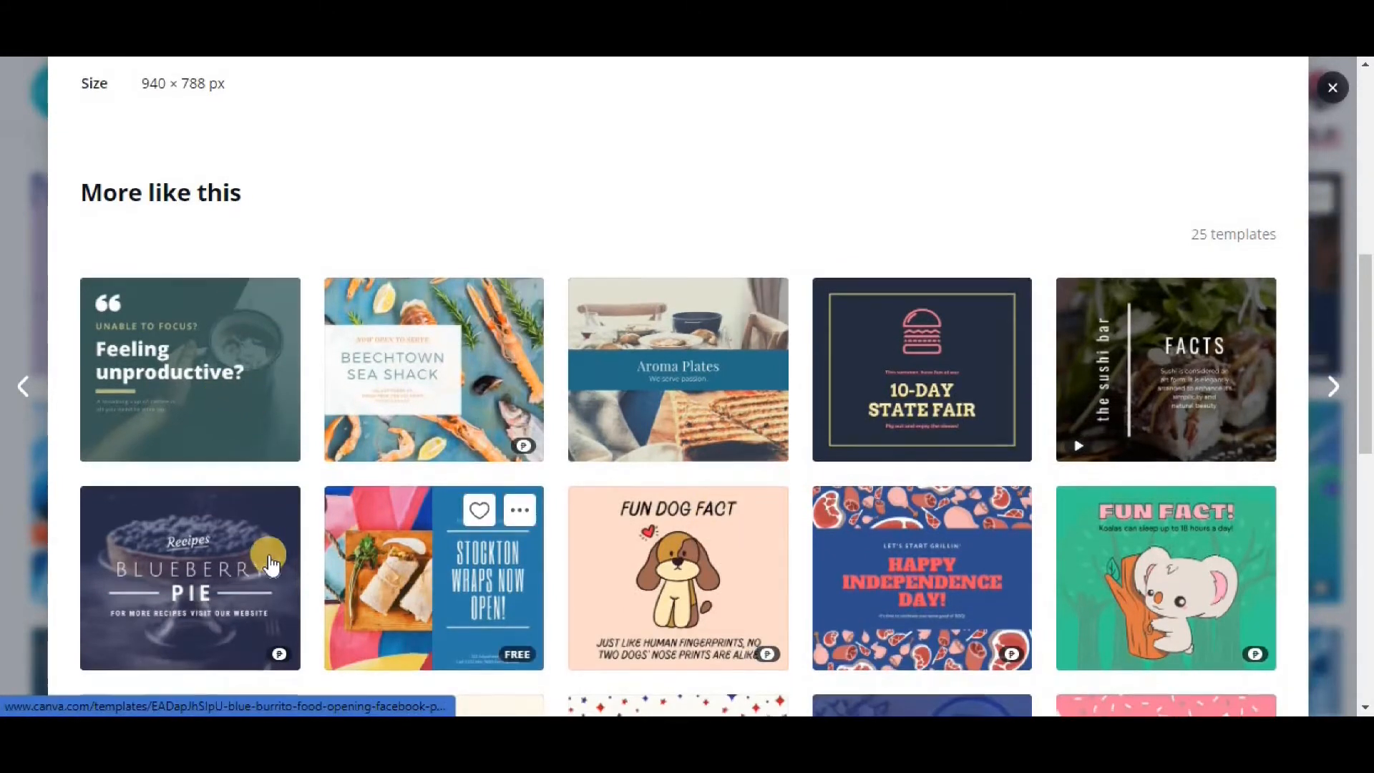
scroll(270, 562, "down", 2)
scroll(937, 473, "up", 3)
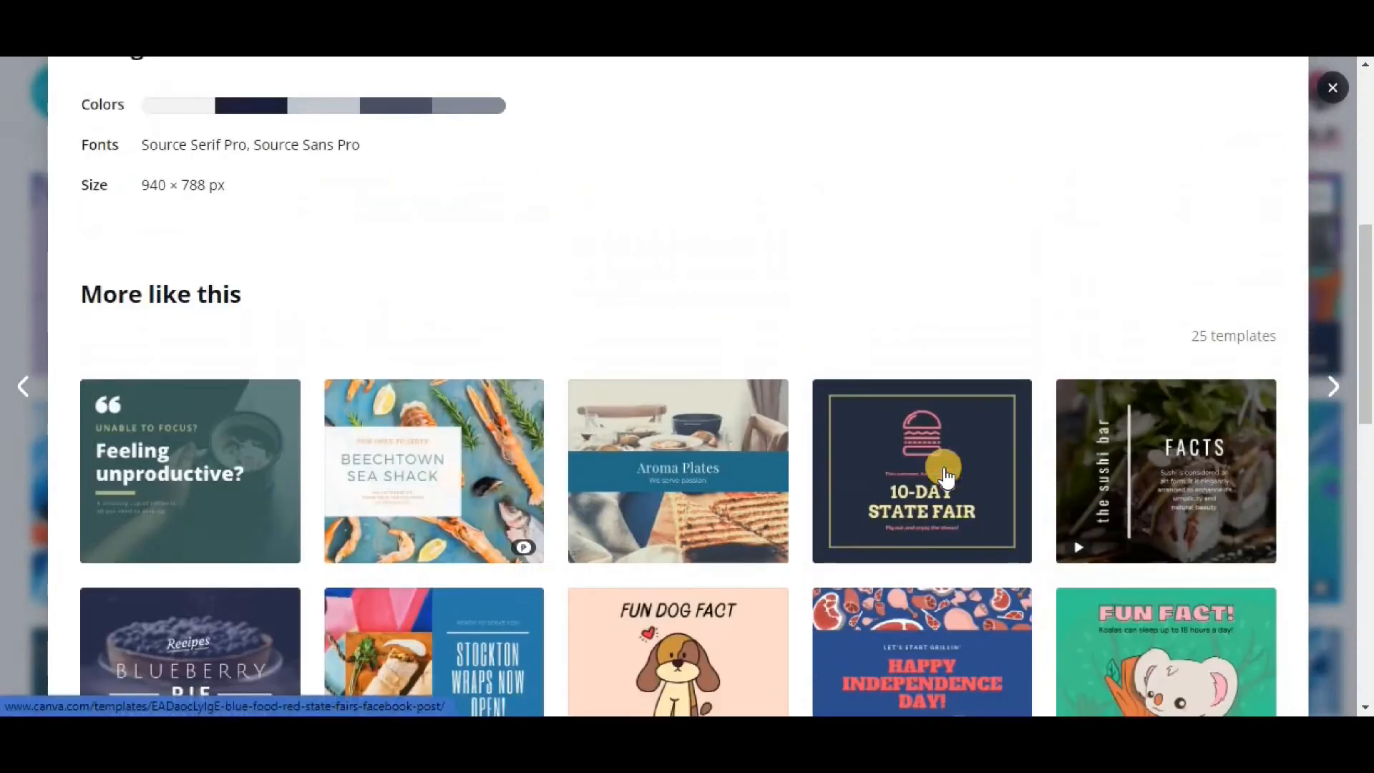
scroll(945, 491, "up", 3)
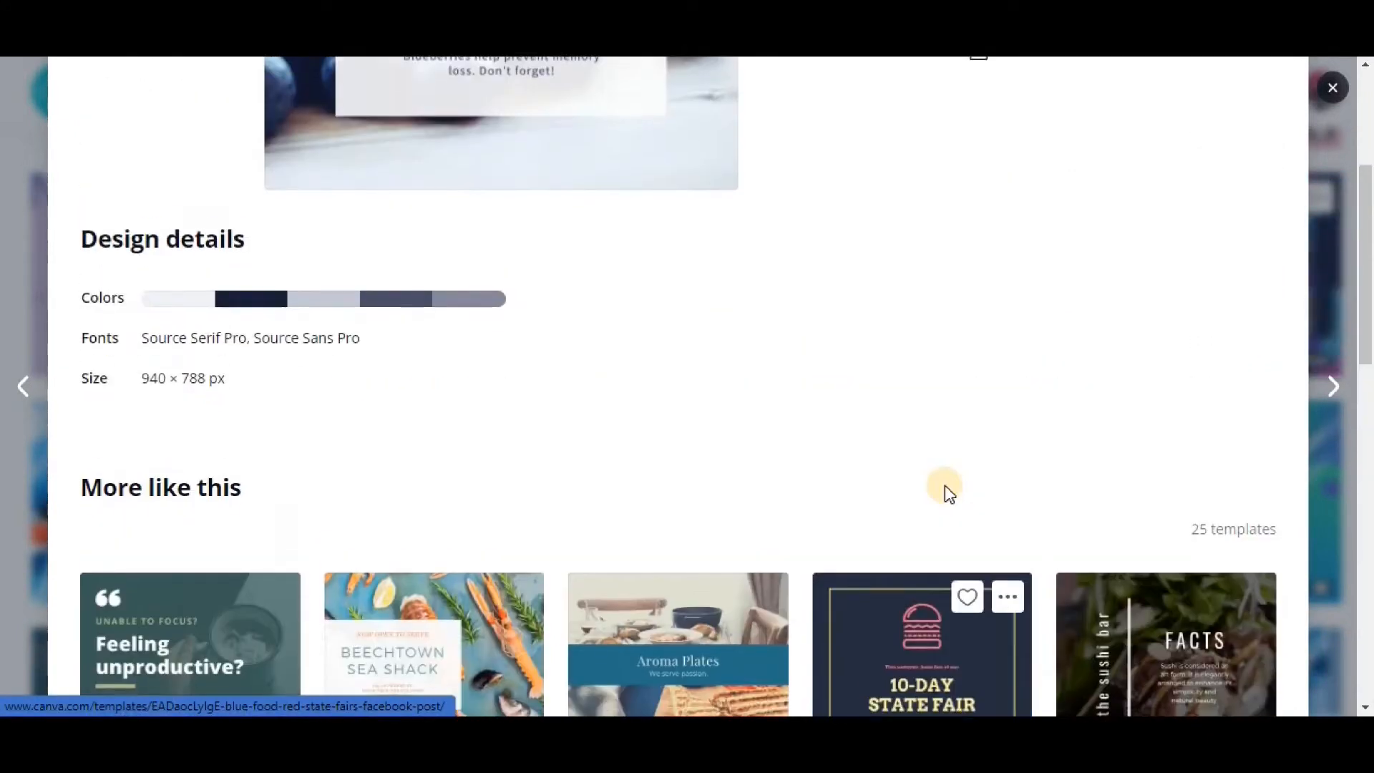
scroll(936, 481, "up", 4)
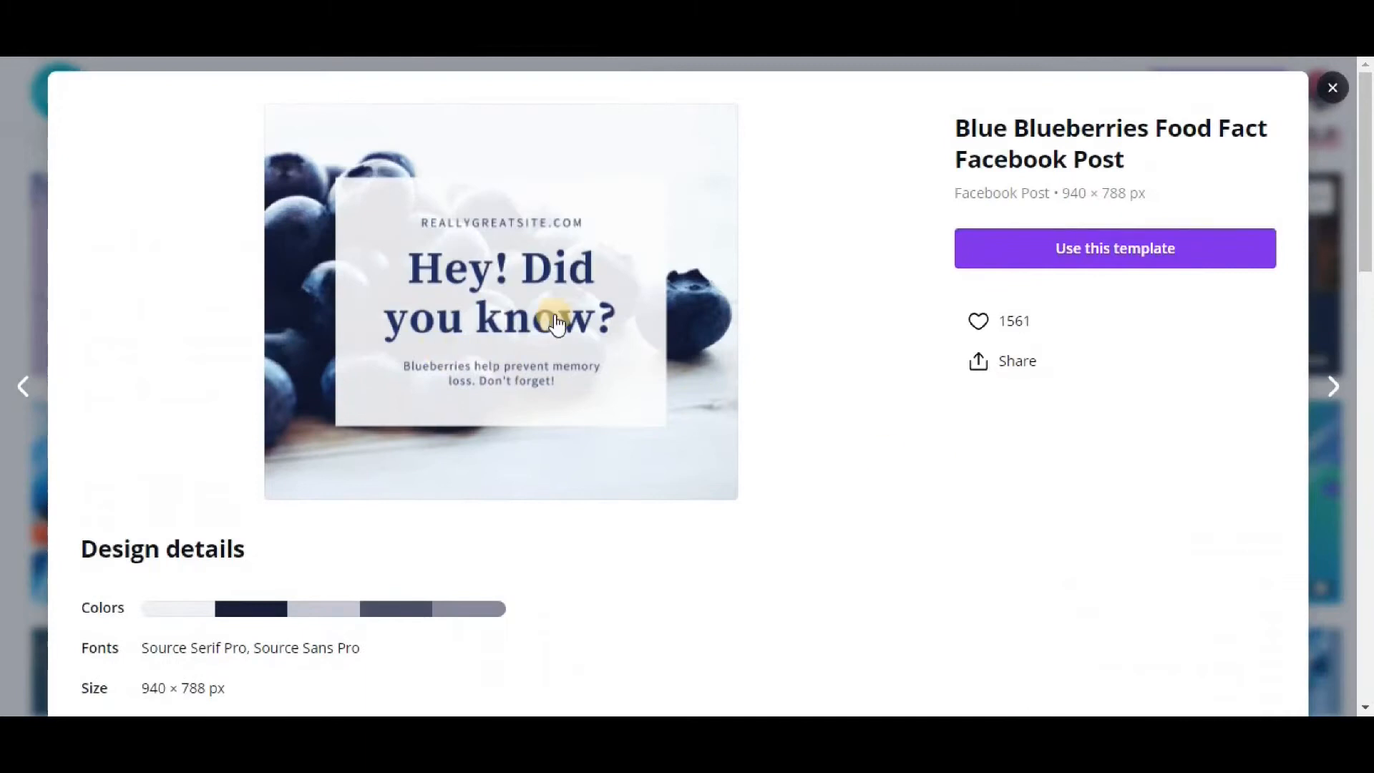
left_click(1114, 256)
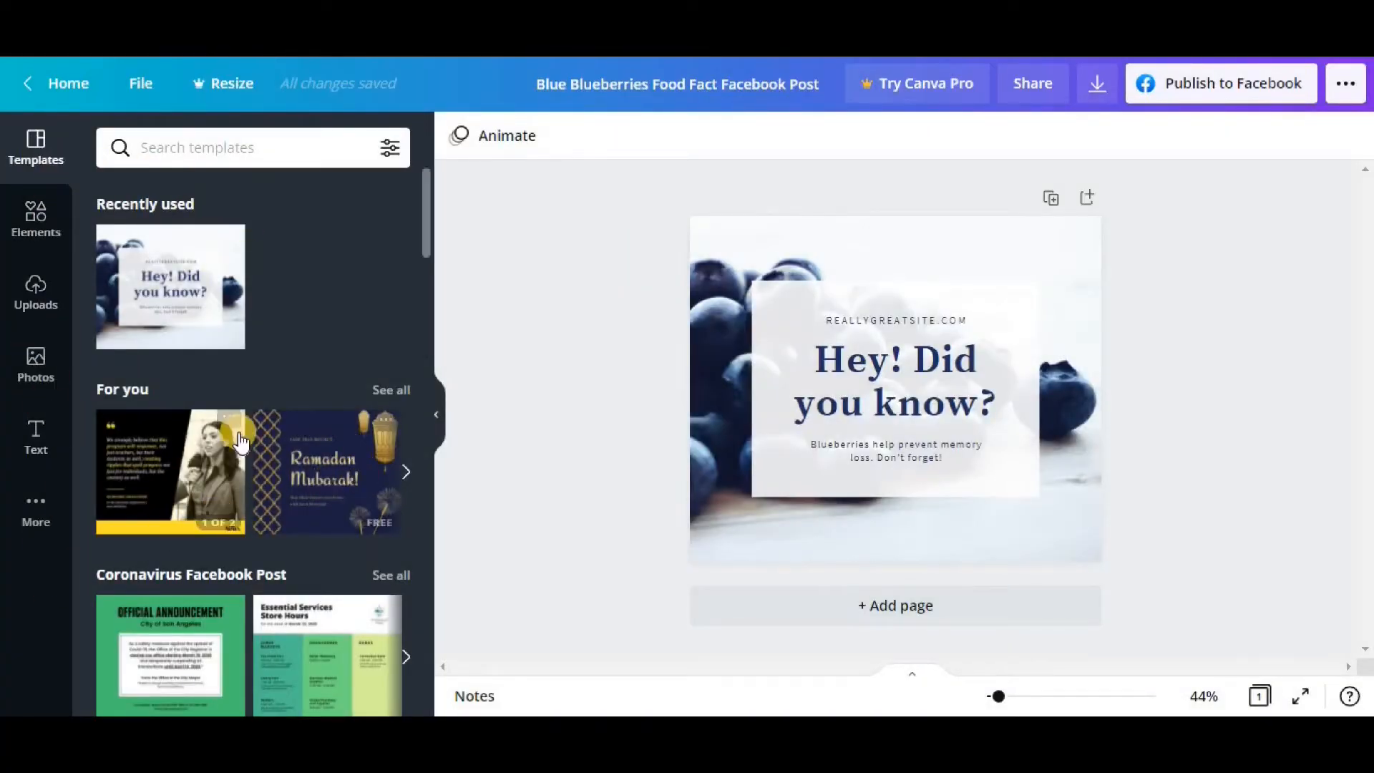
Look over the editor's available elements, uploads, photos and text styles, including the font combinations
left_click(35, 219)
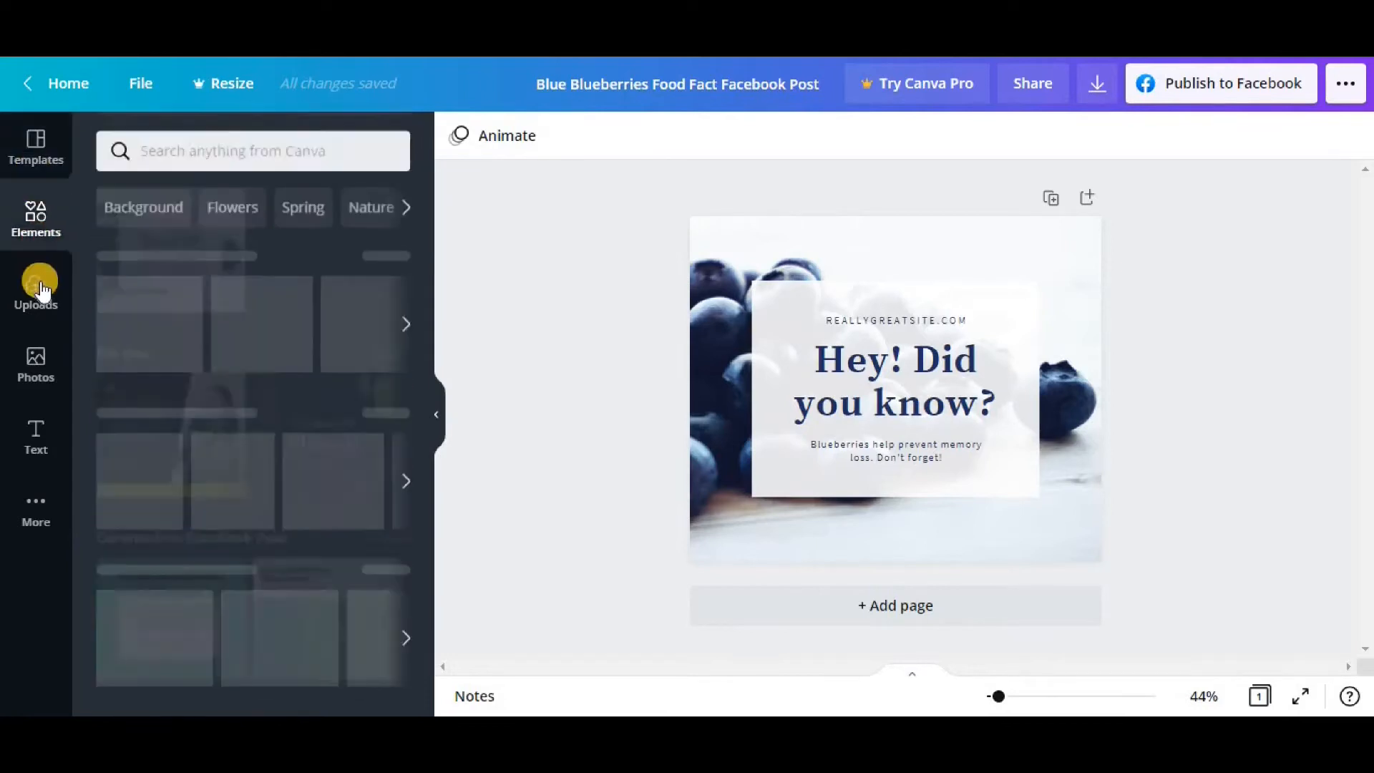
left_click(36, 293)
left_click(37, 362)
left_click(33, 435)
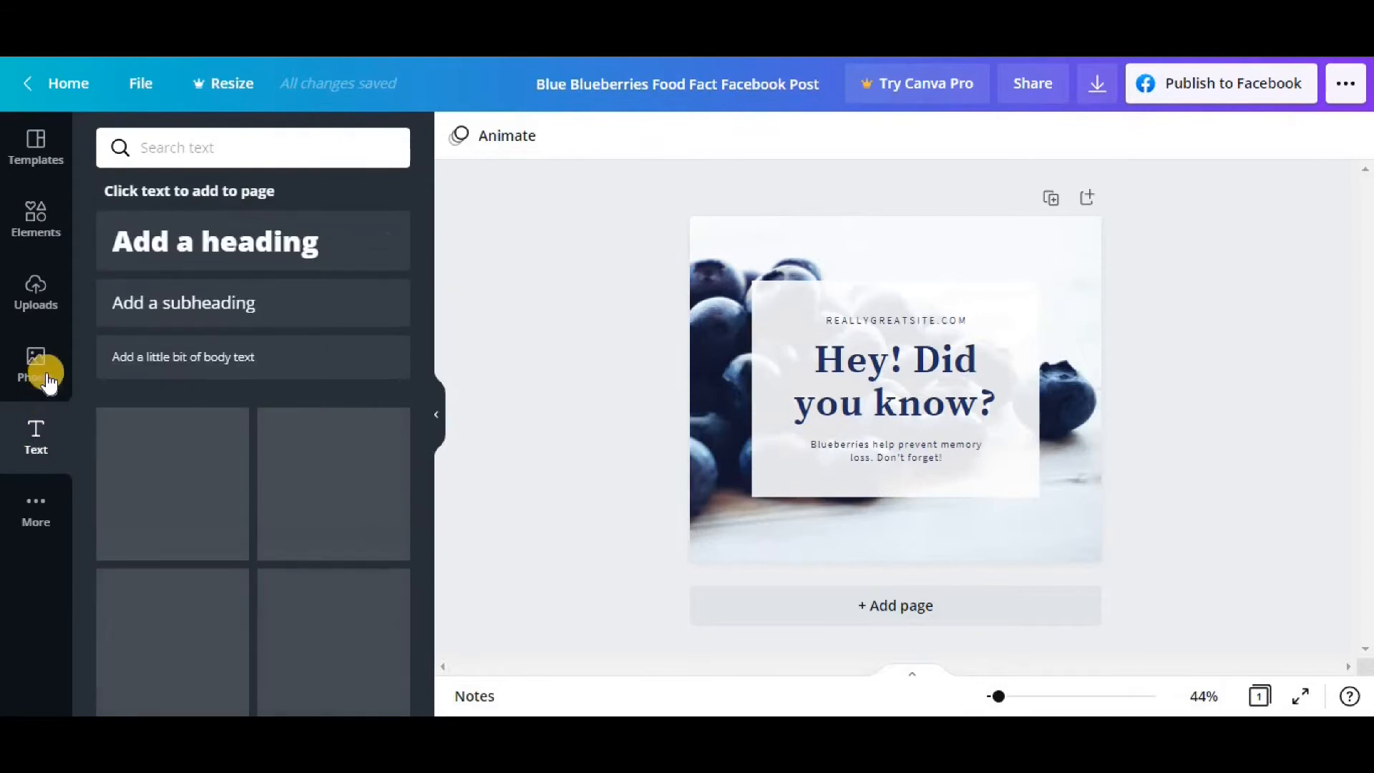
scroll(165, 523, "down", 2)
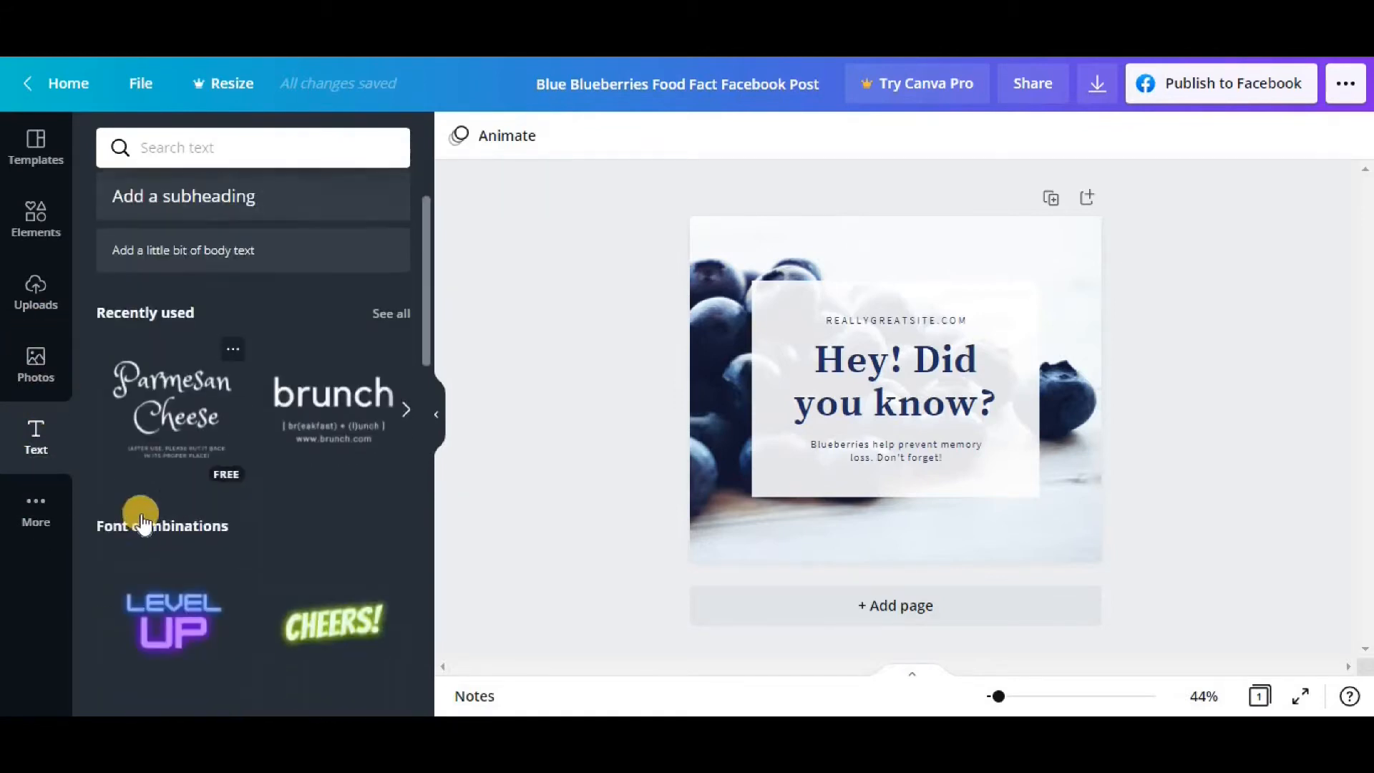
scroll(138, 515, "up", 2)
Browse the suggested Facebook post templates, from the For you collection through the Coronavirus, Newsroom, Sale, Food and Birthday categories
left_click(50, 158)
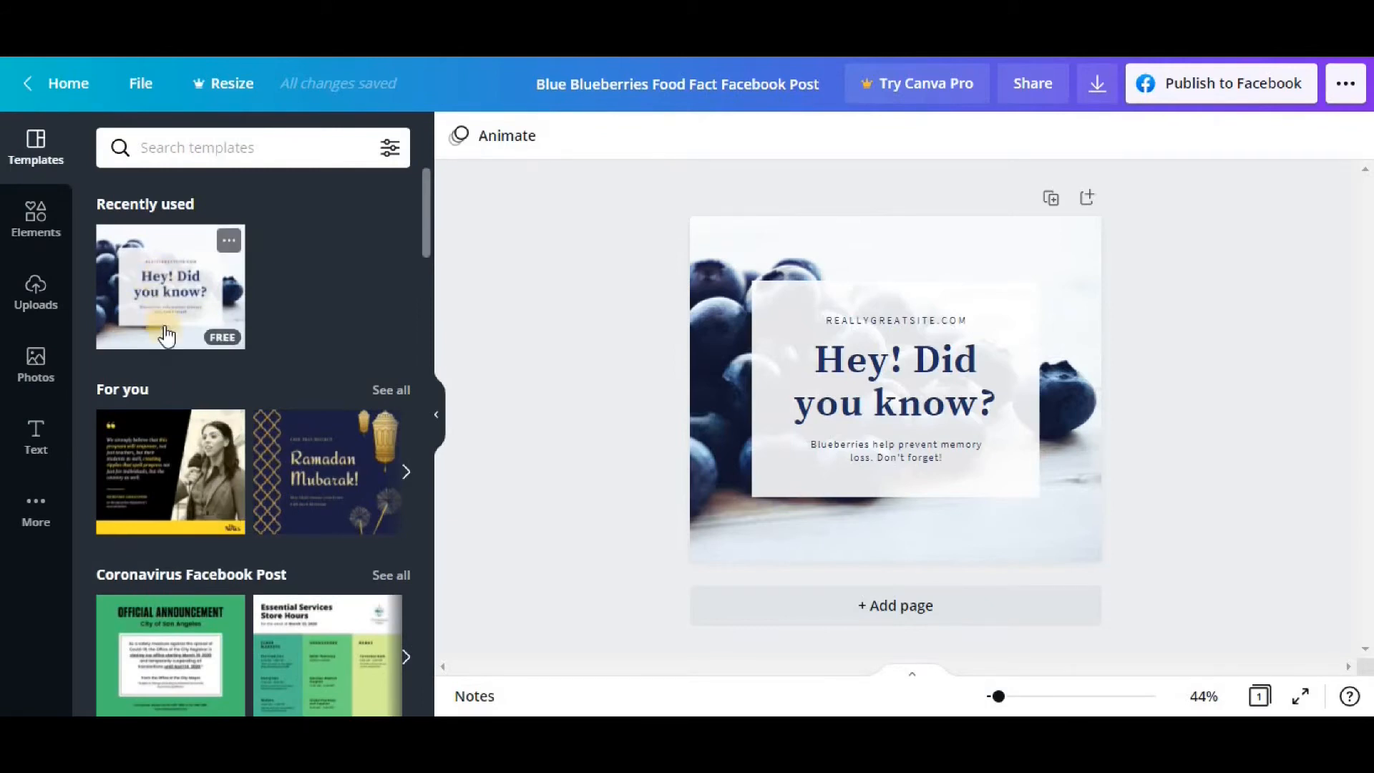
scroll(177, 349, "down", 1)
scroll(177, 349, "down", 1)
scroll(183, 389, "down", 2)
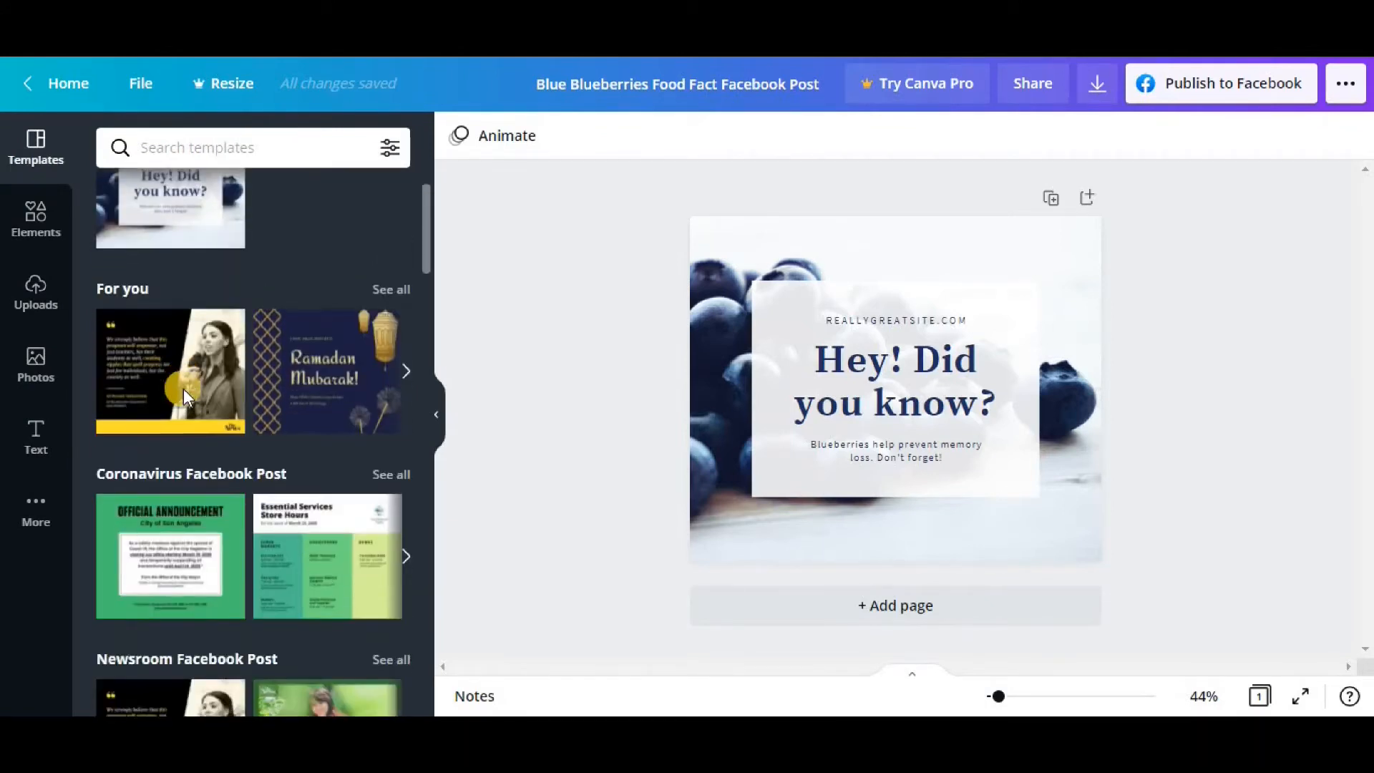
left_click(405, 372)
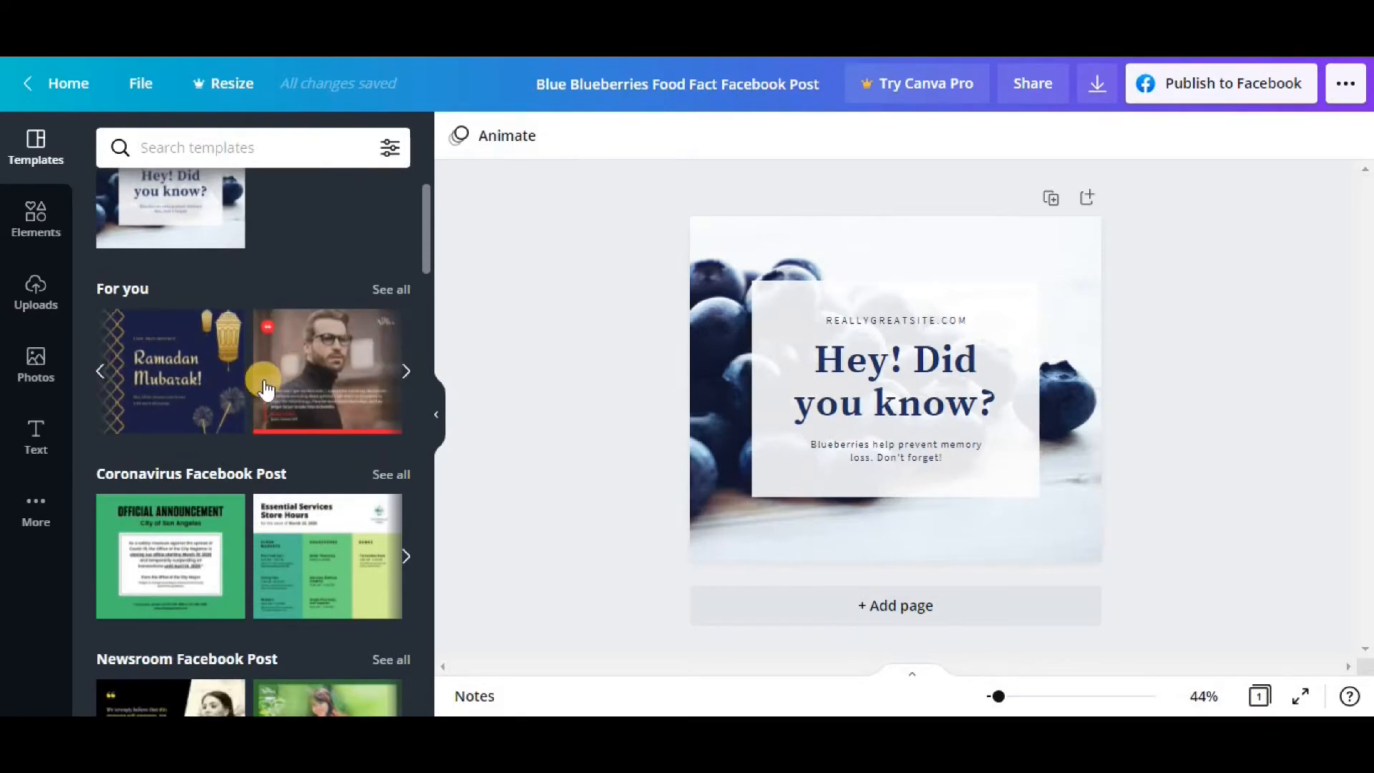
scroll(261, 389, "down", 3)
scroll(247, 395, "up", 3)
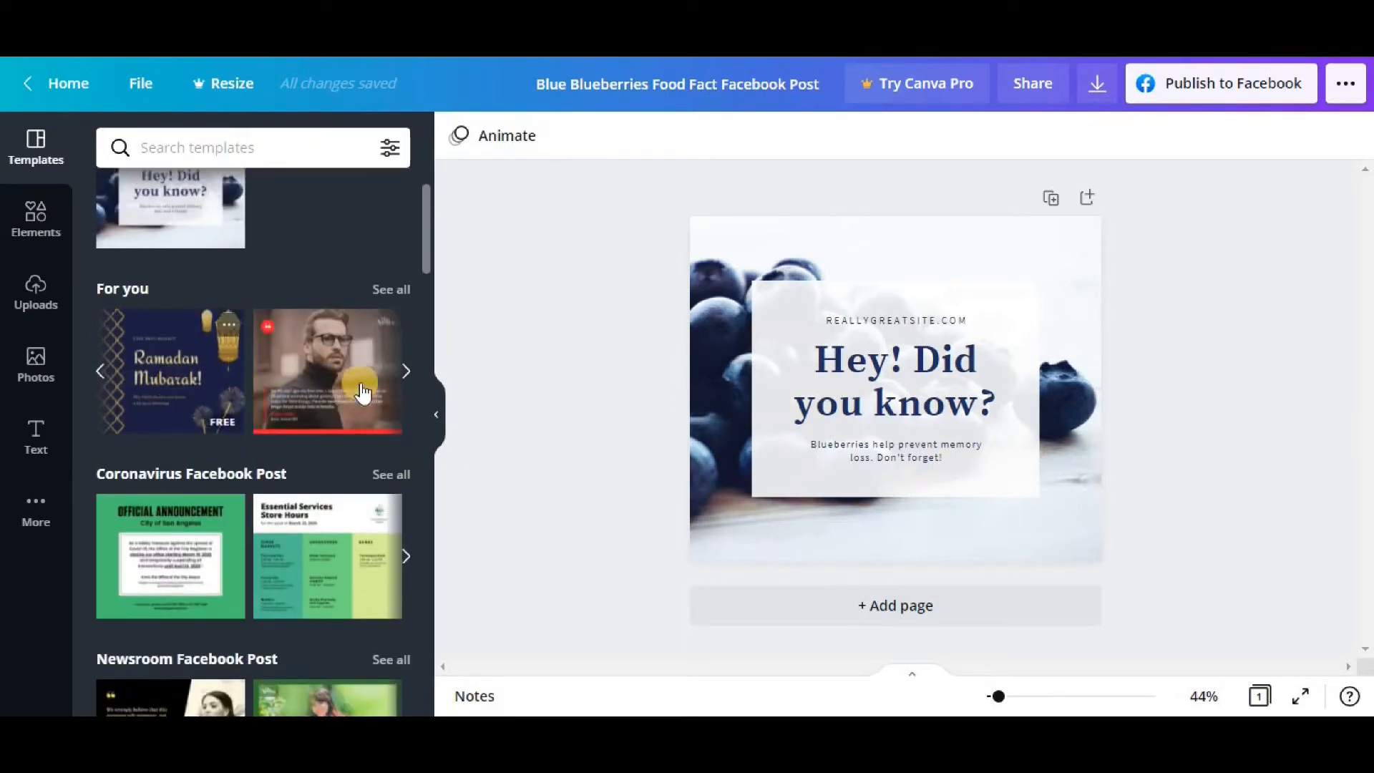
left_click(405, 370)
scroll(243, 400, "down", 5)
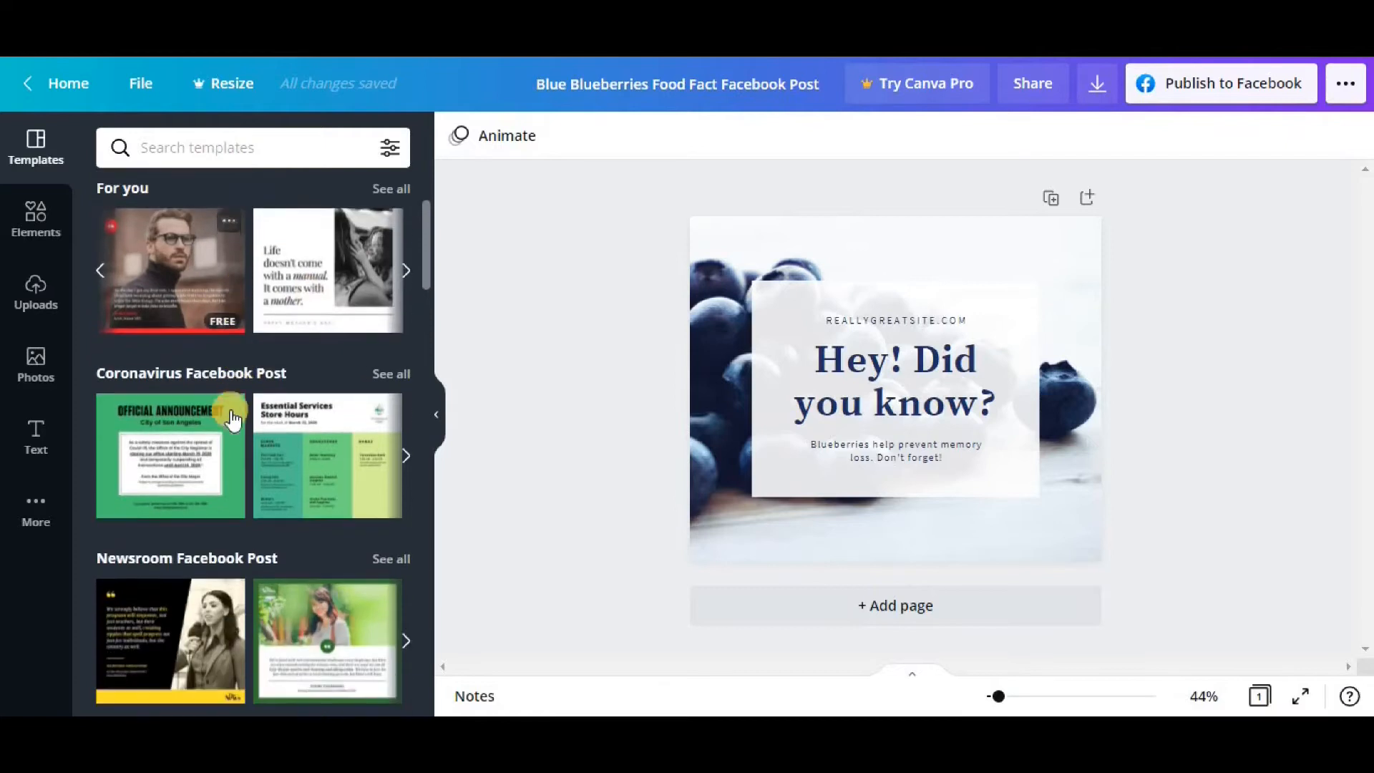
scroll(229, 419, "down", 1)
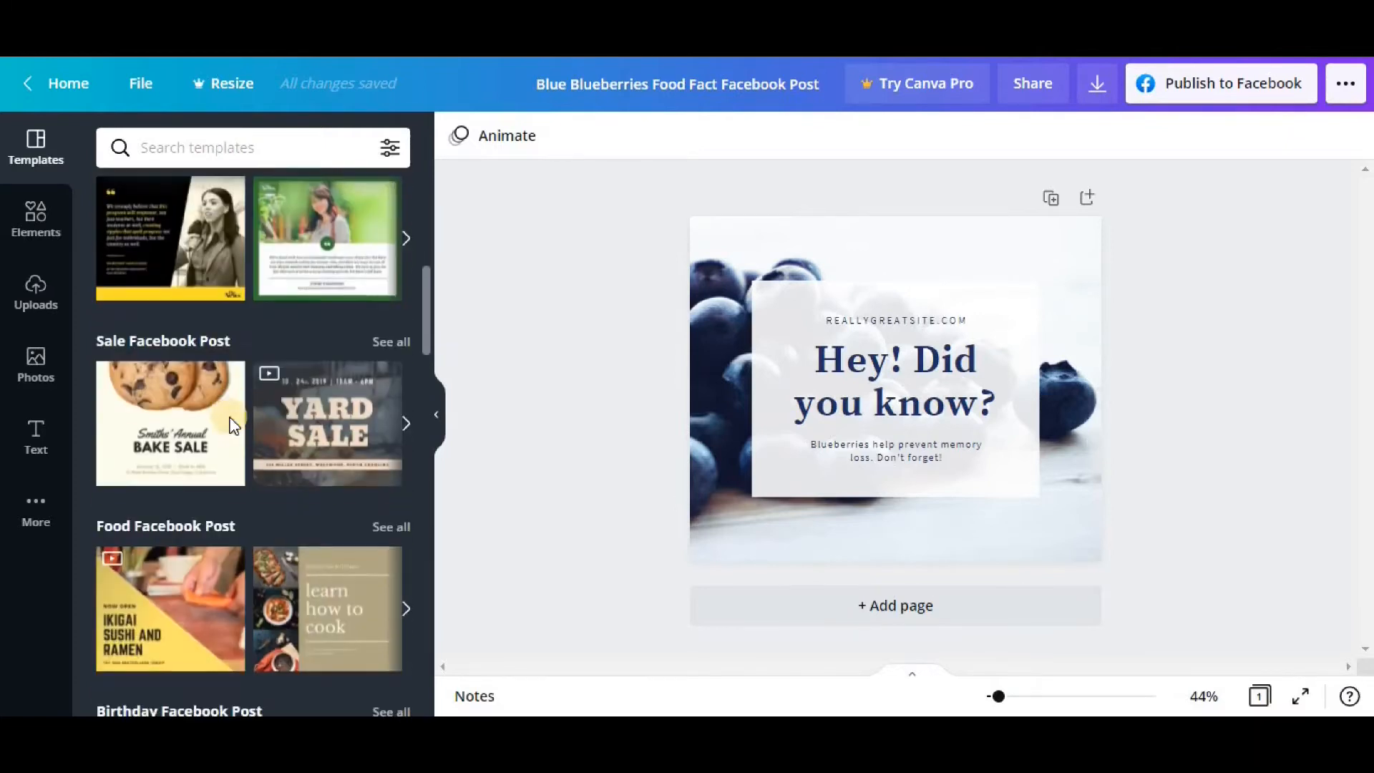
scroll(215, 423, "down", 3)
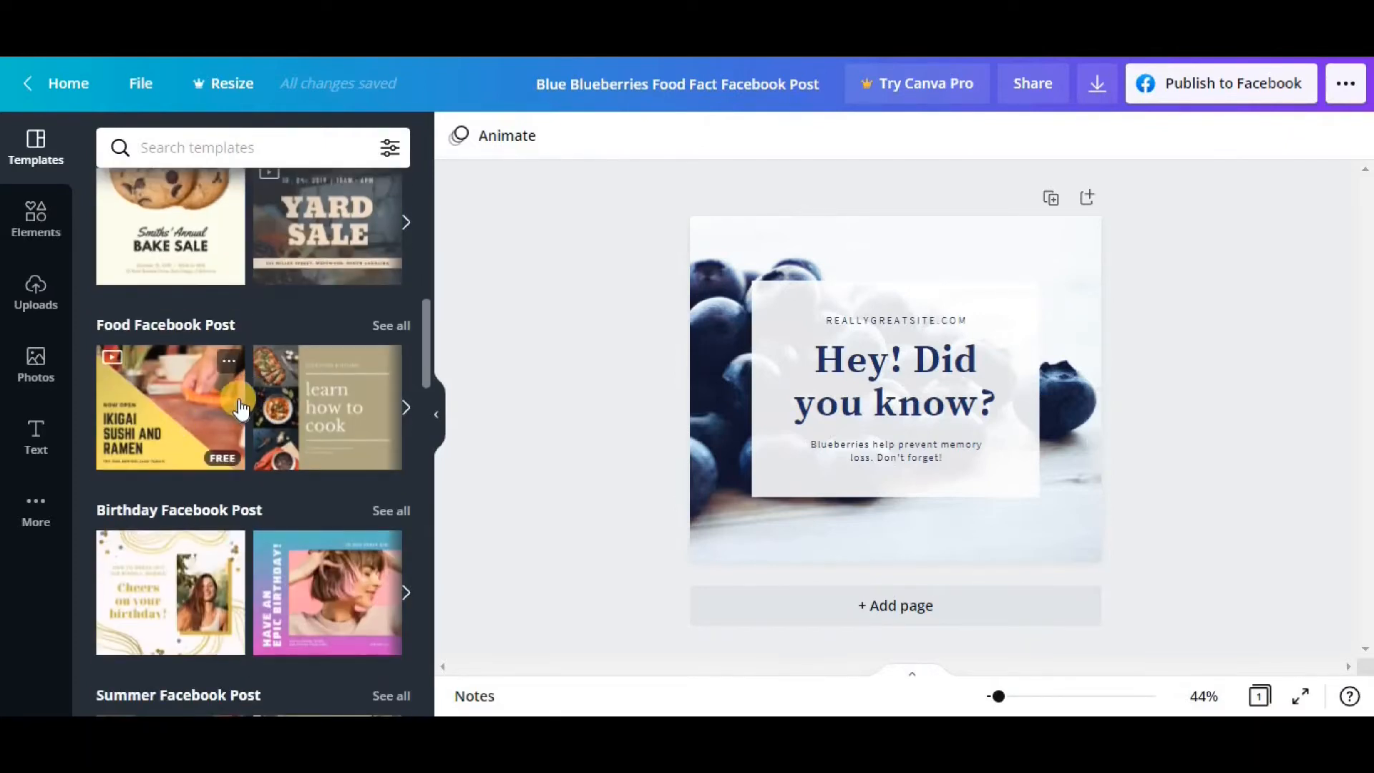
scroll(239, 404, "down", 3)
scroll(241, 407, "up", 6)
scroll(238, 404, "up", 6)
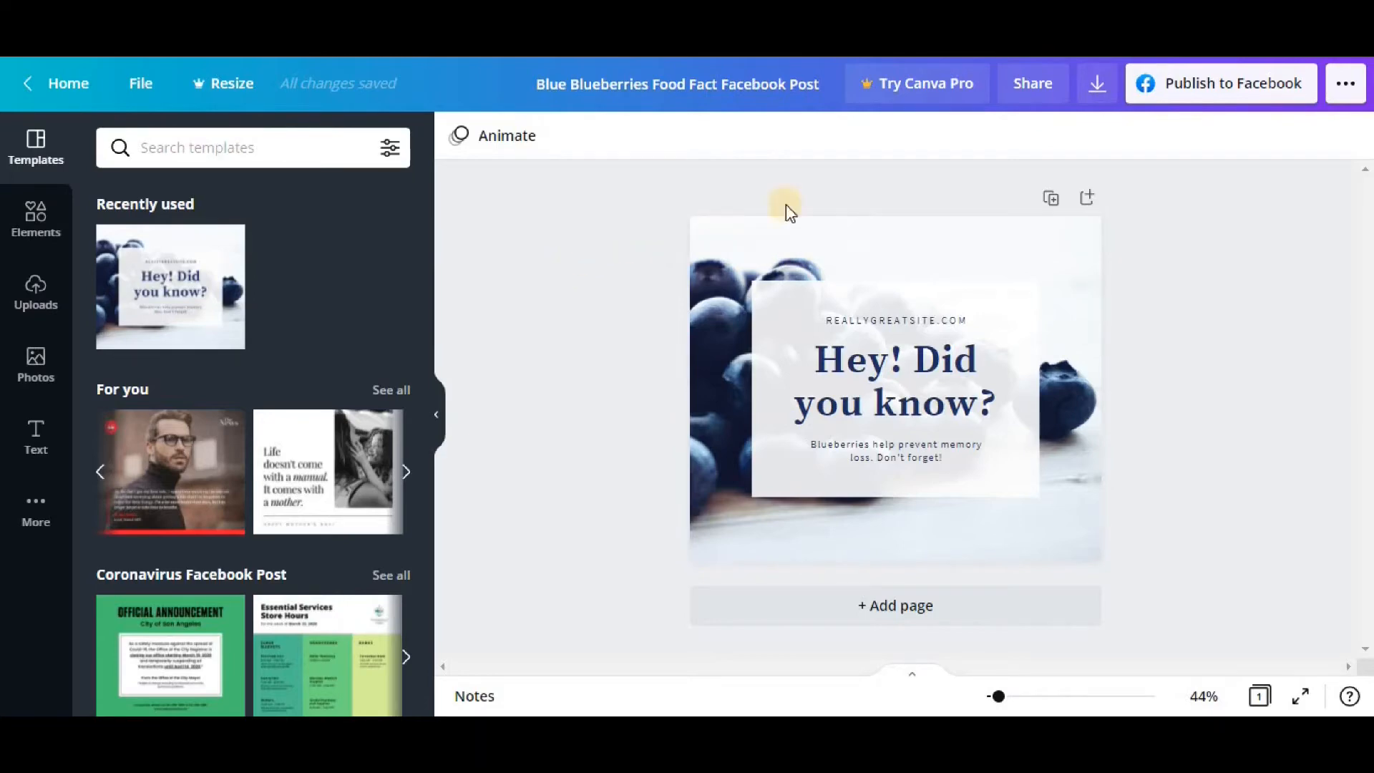
Delete the blueberry background photo from the page
left_click(755, 251)
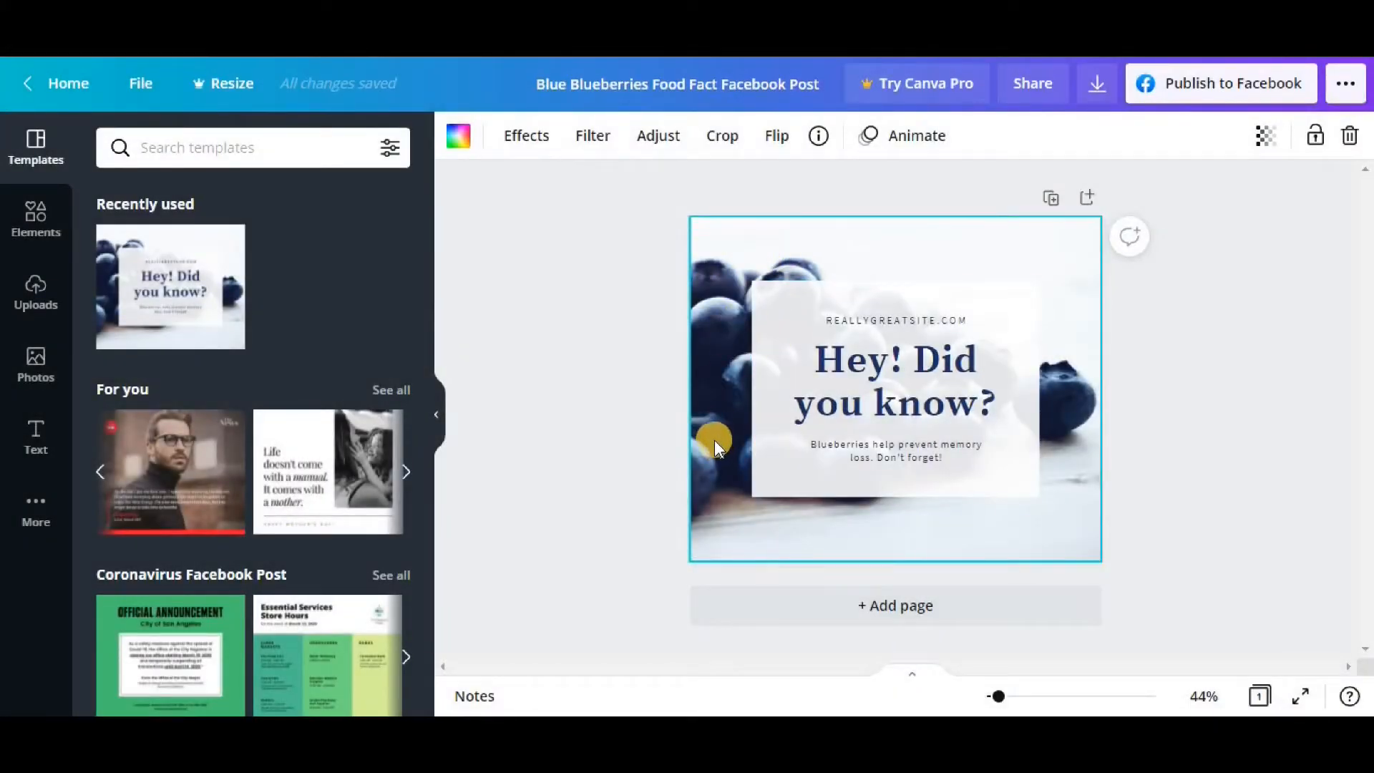
left_click(1351, 137)
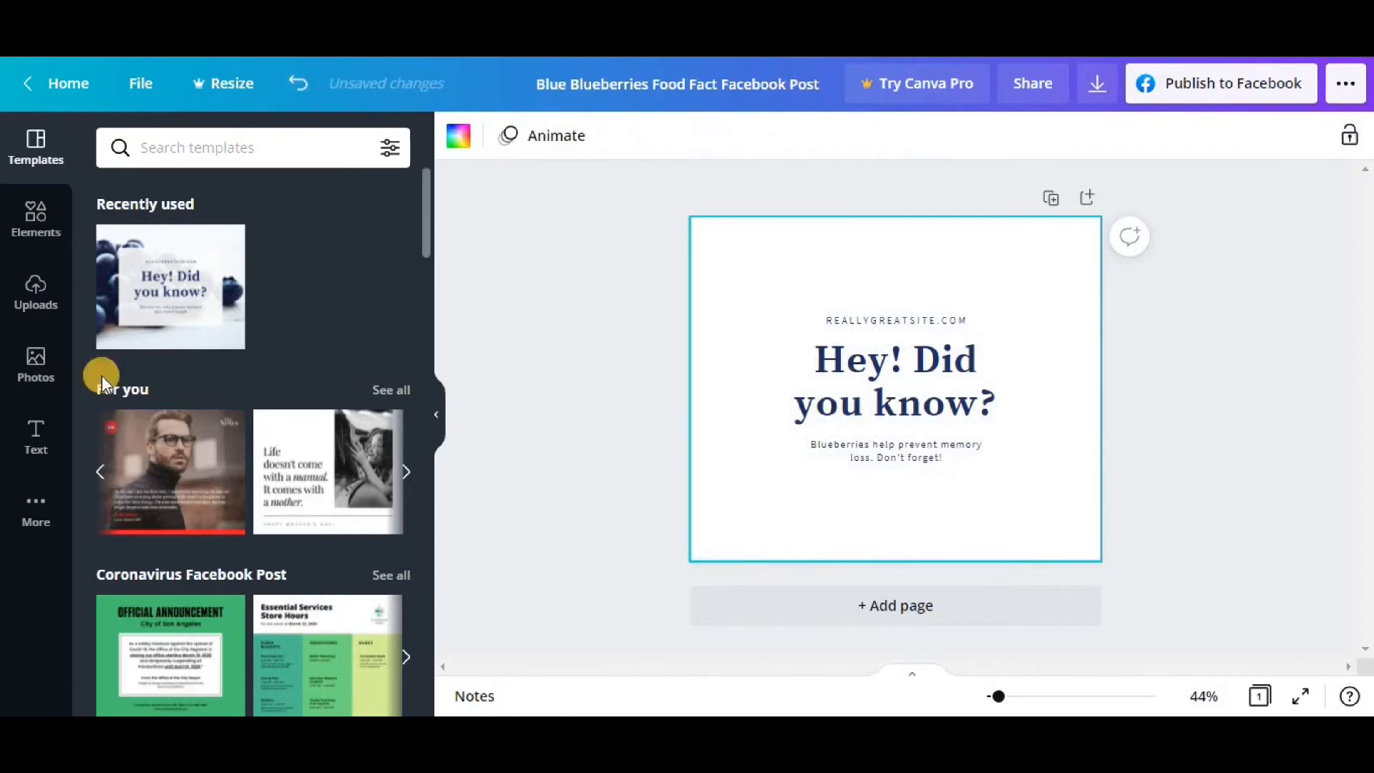
left_click(35, 365)
left_click(258, 148)
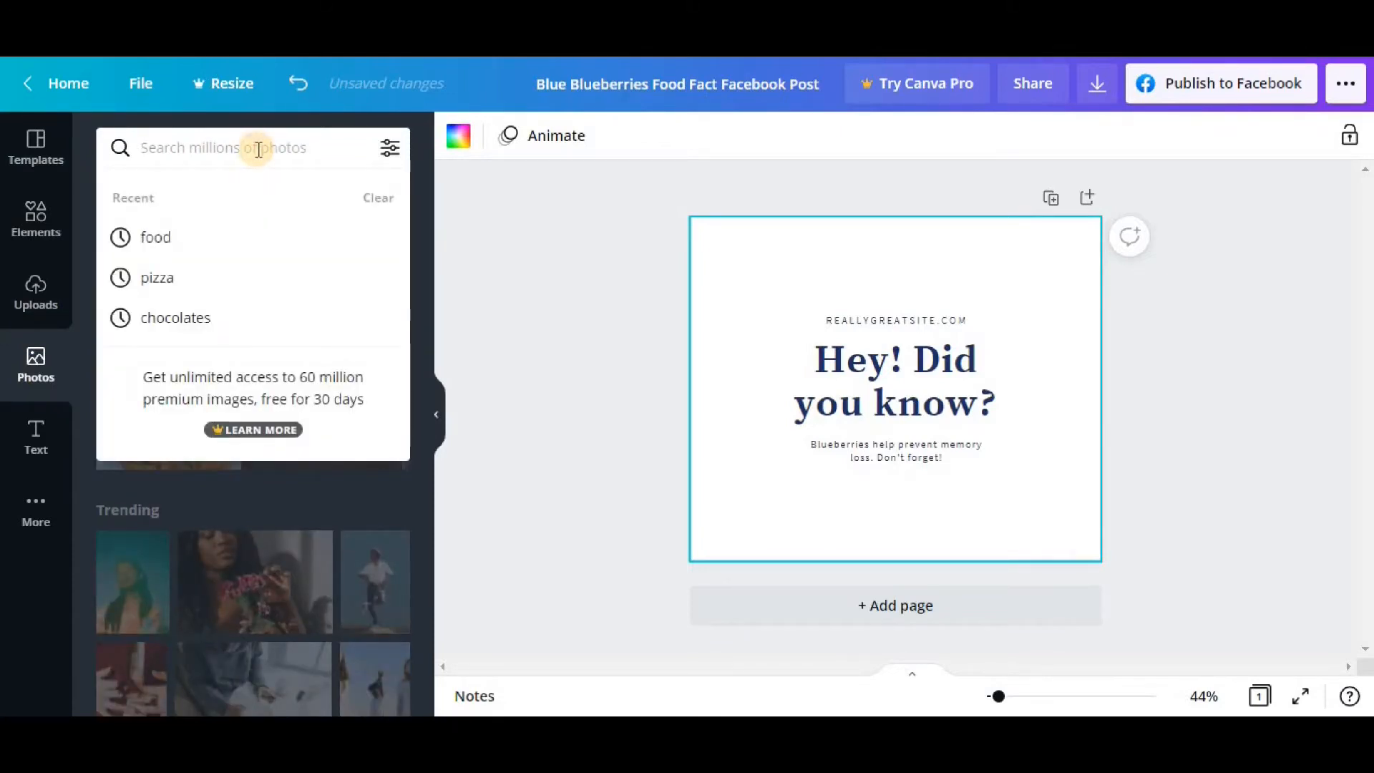
left_click(525, 272)
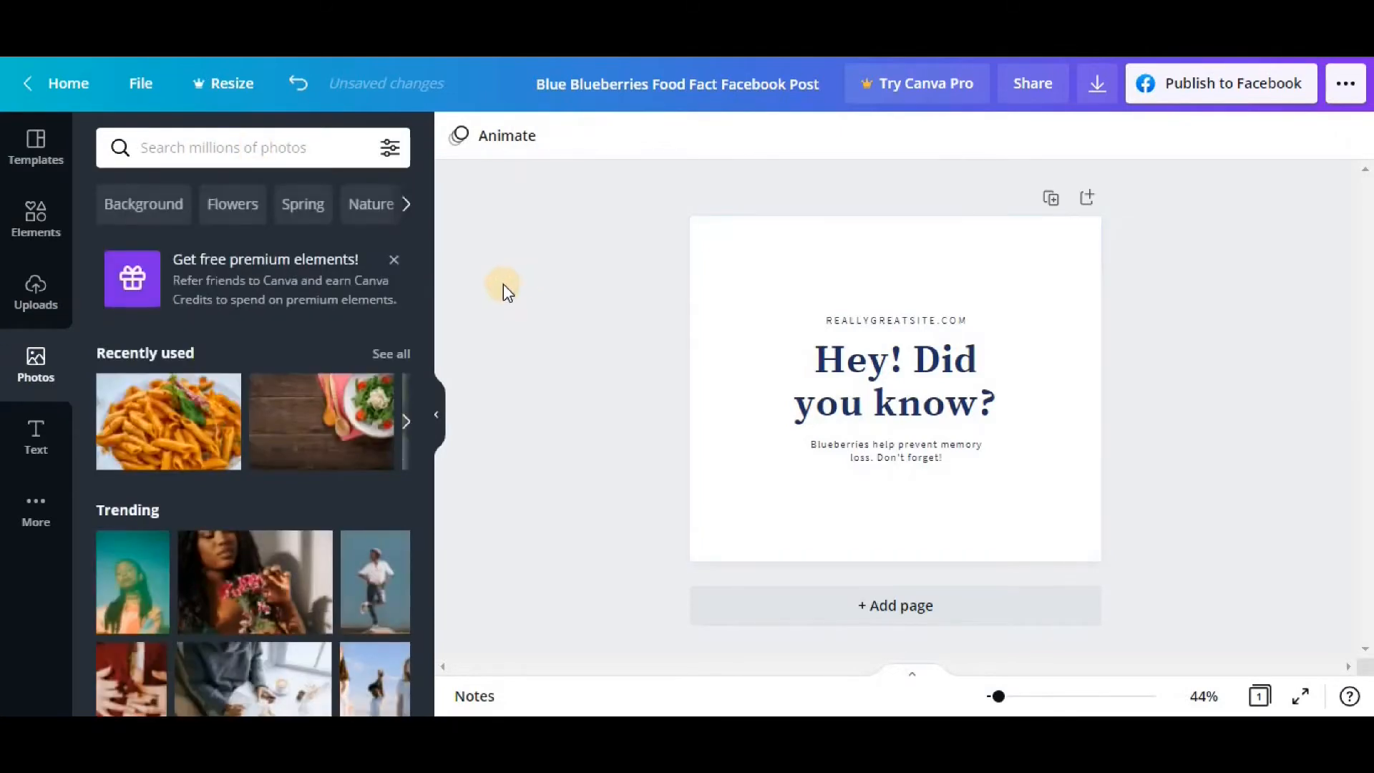
Add a square shape, move it over the page's upper-left corner and enlarge it to about 659 by 659
left_click(36, 217)
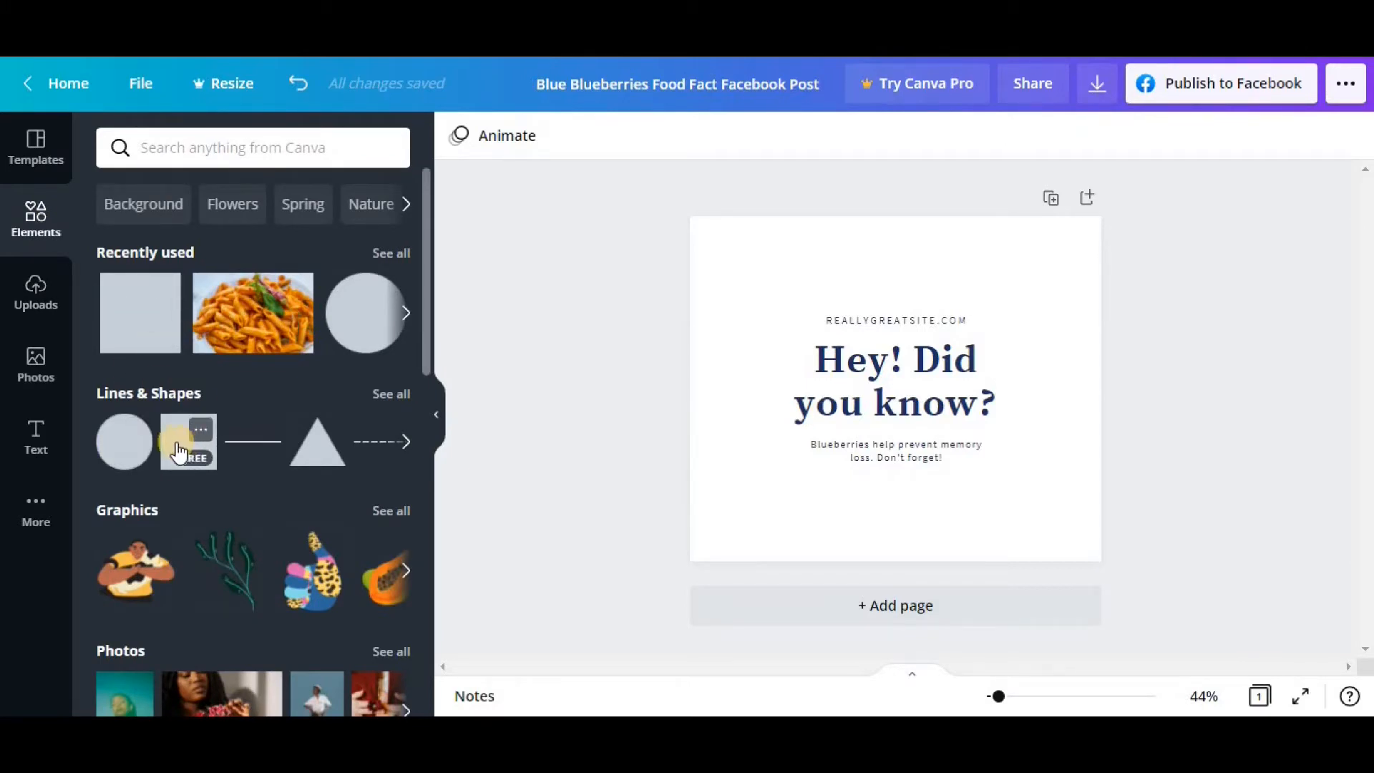
left_click(405, 444)
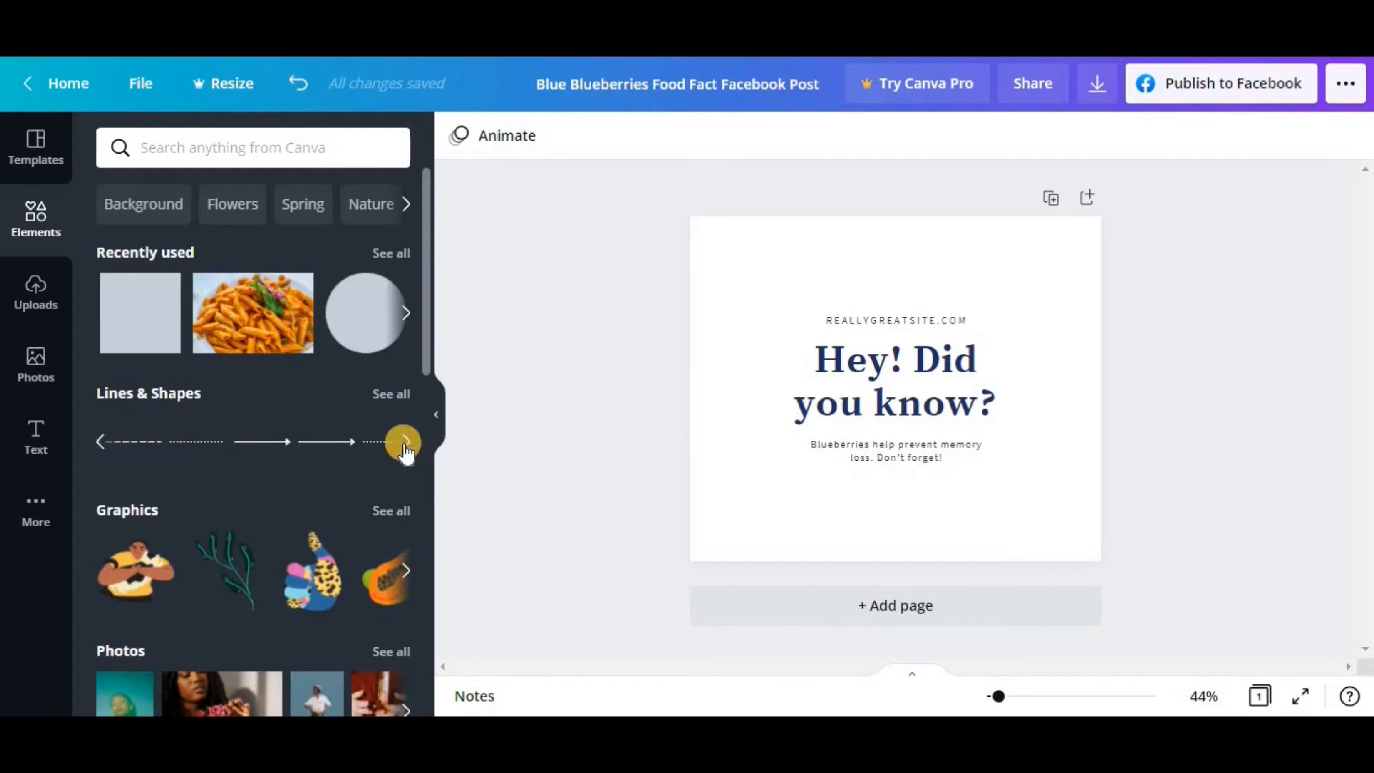
left_click(100, 444)
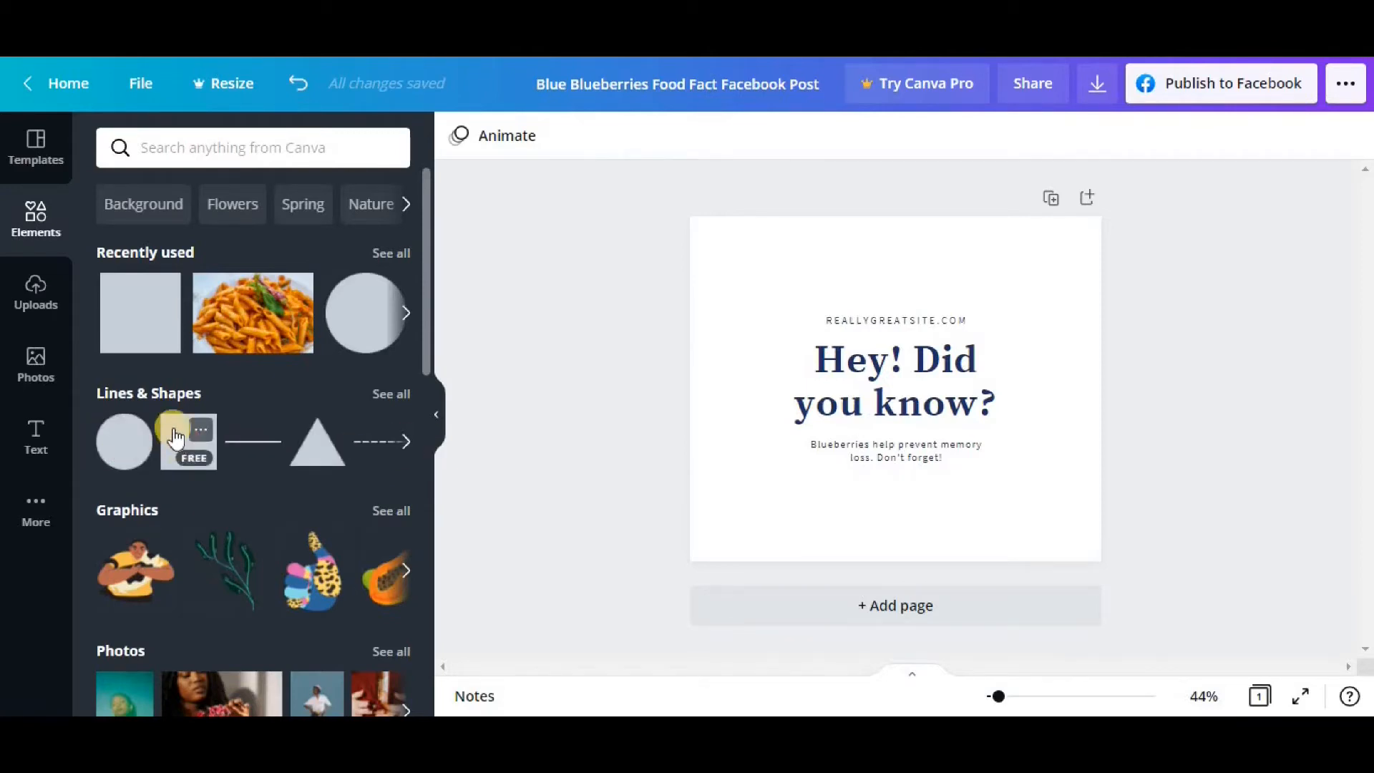
left_click(176, 437)
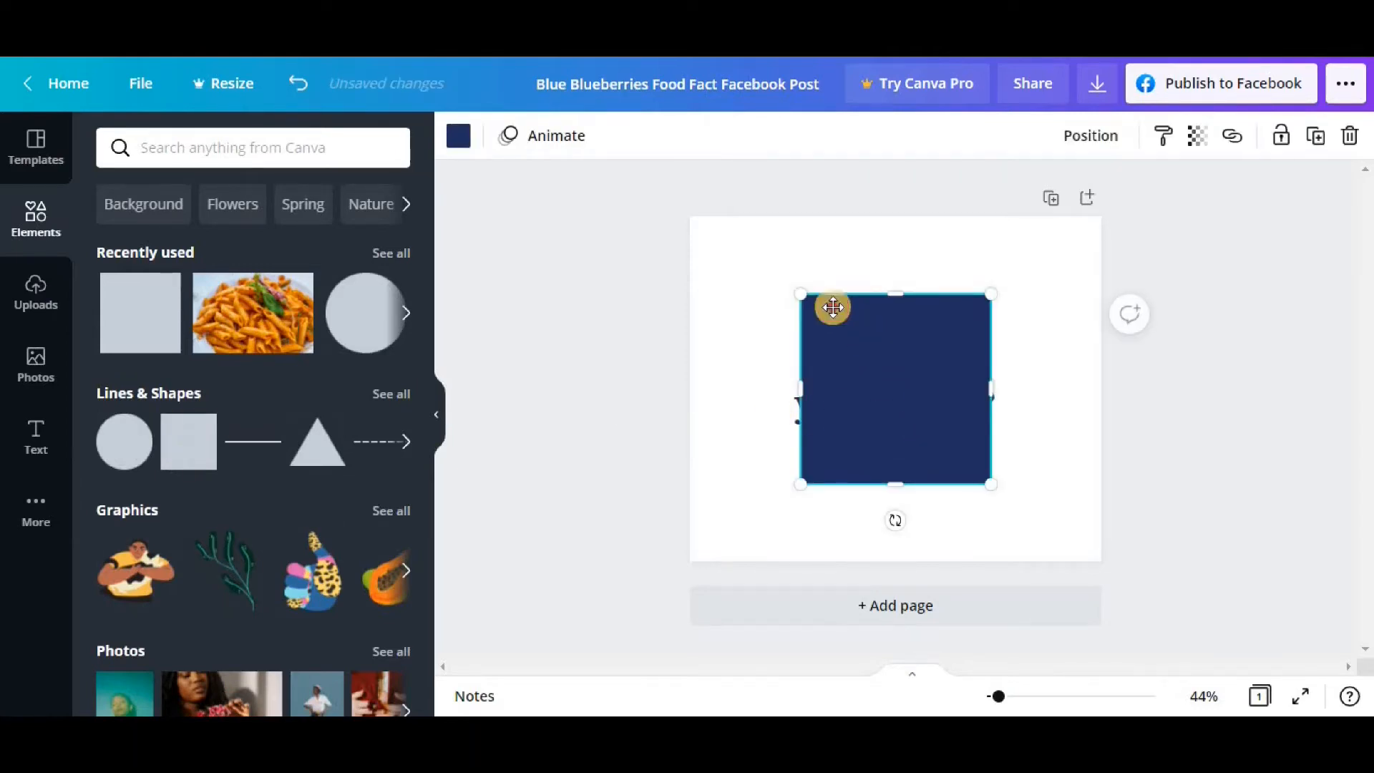
left_click_drag(828, 307, 737, 252)
left_click_drag(861, 405, 964, 495)
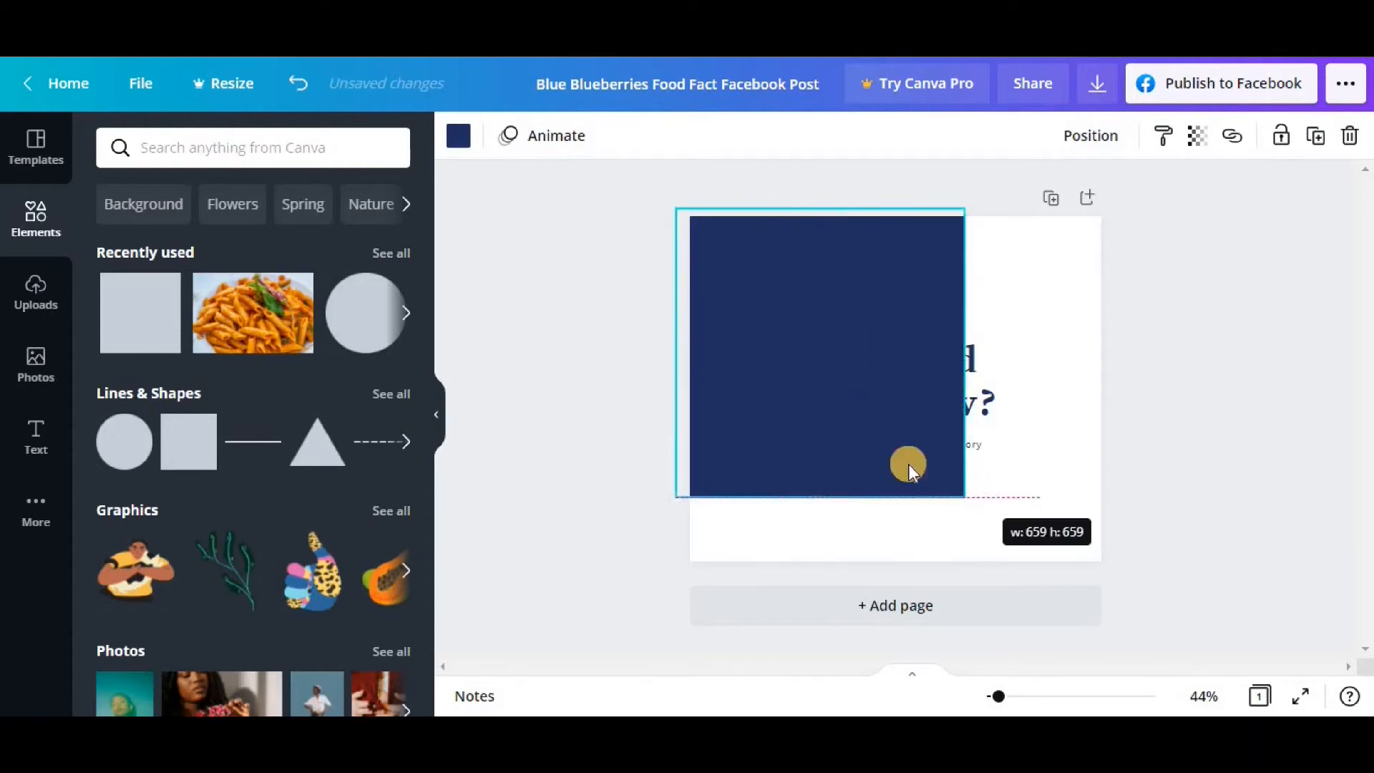
Try red, orange and purple from the default colors on the square, and set its color to black
left_click(459, 137)
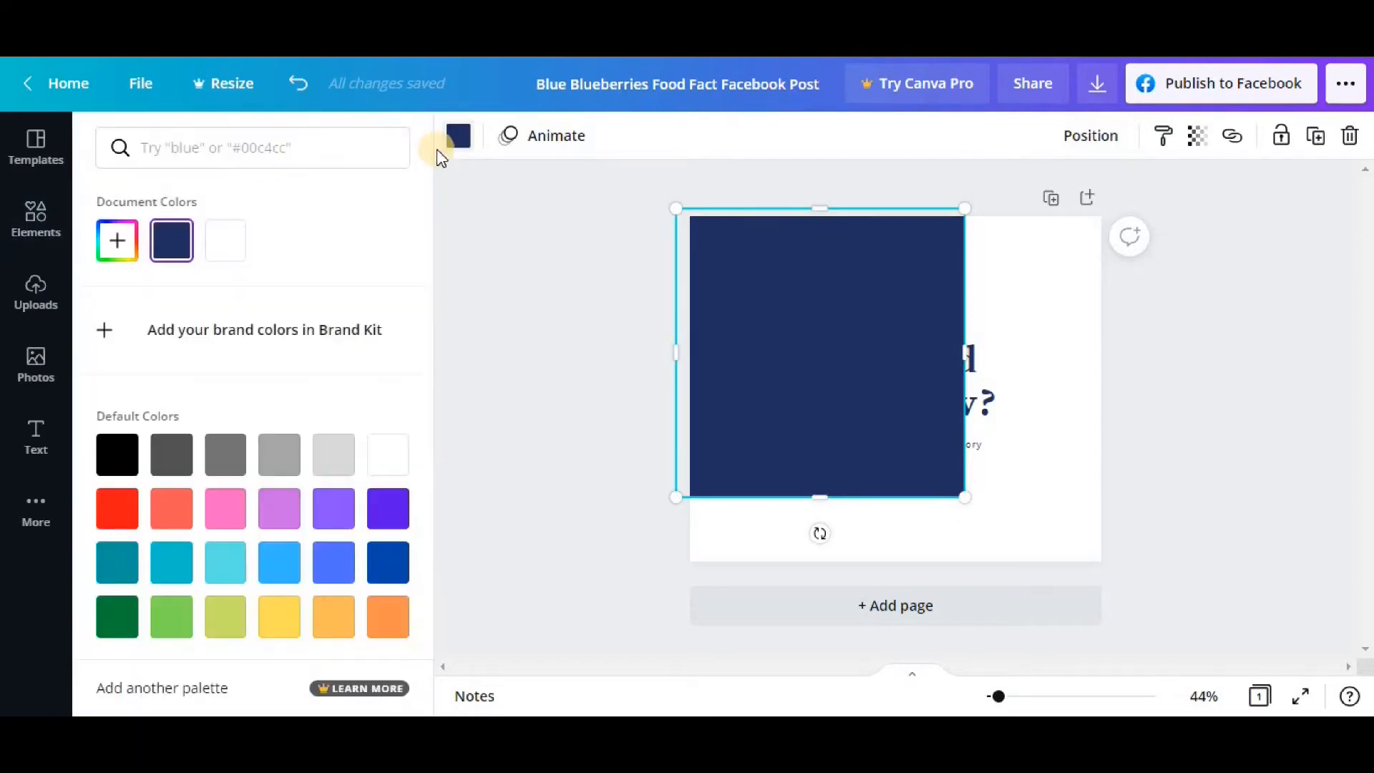
scroll(345, 281, "down", 1)
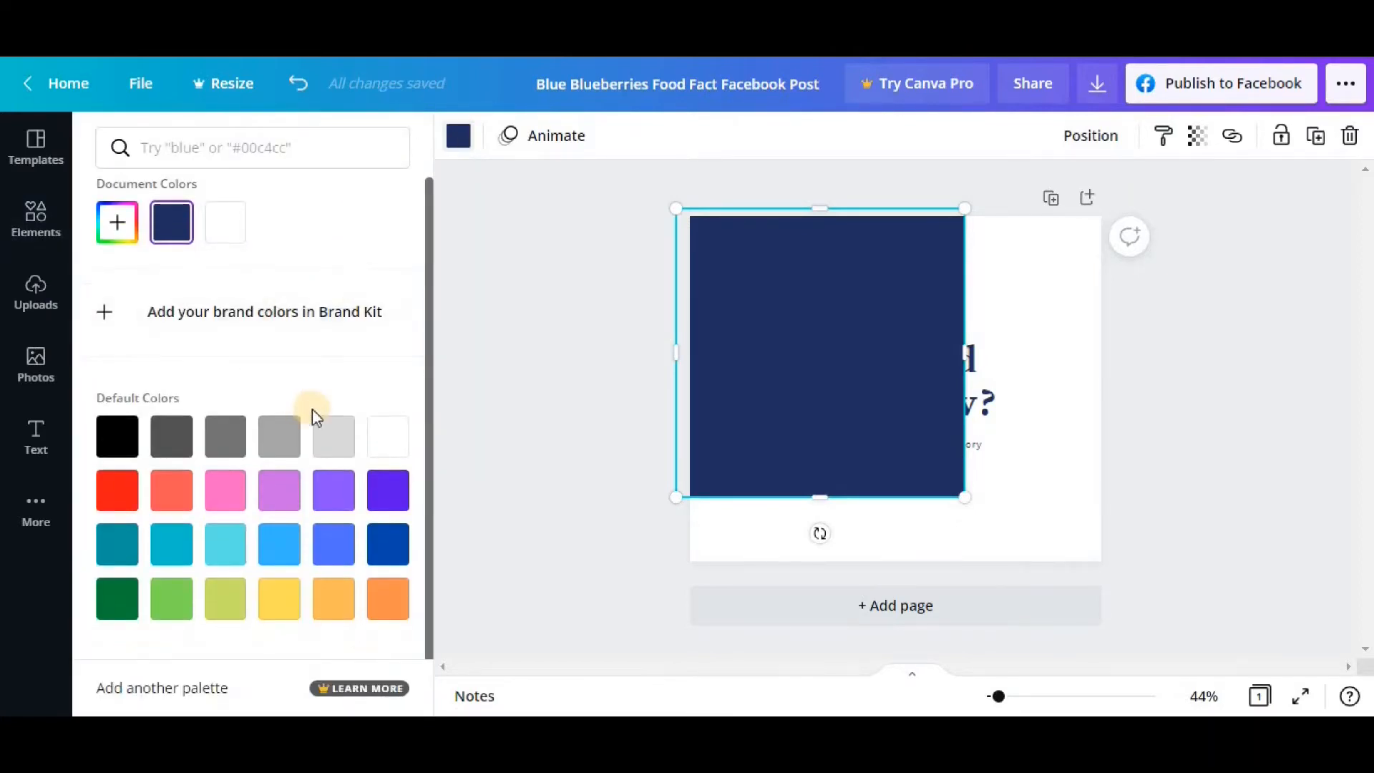
scroll(298, 360, "up", 1)
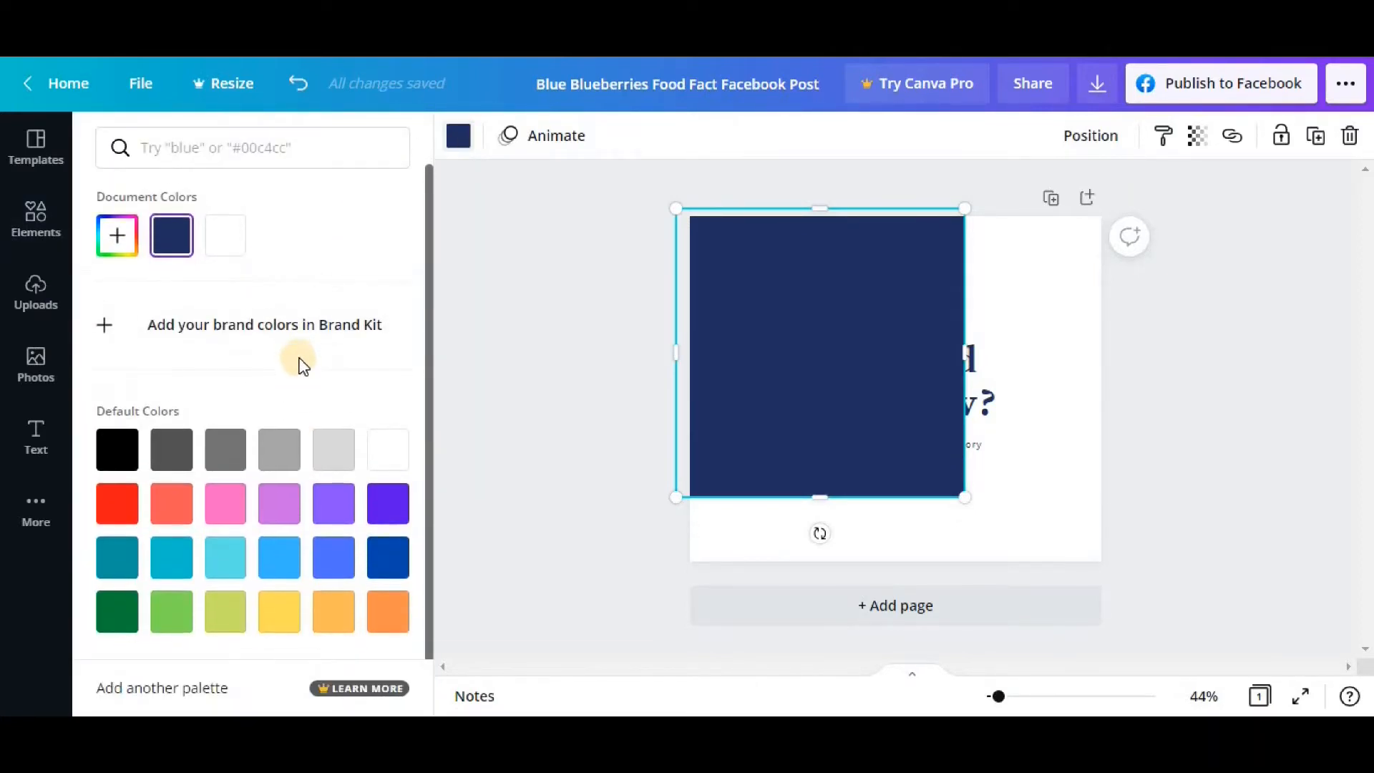
scroll(297, 355, "down", 1)
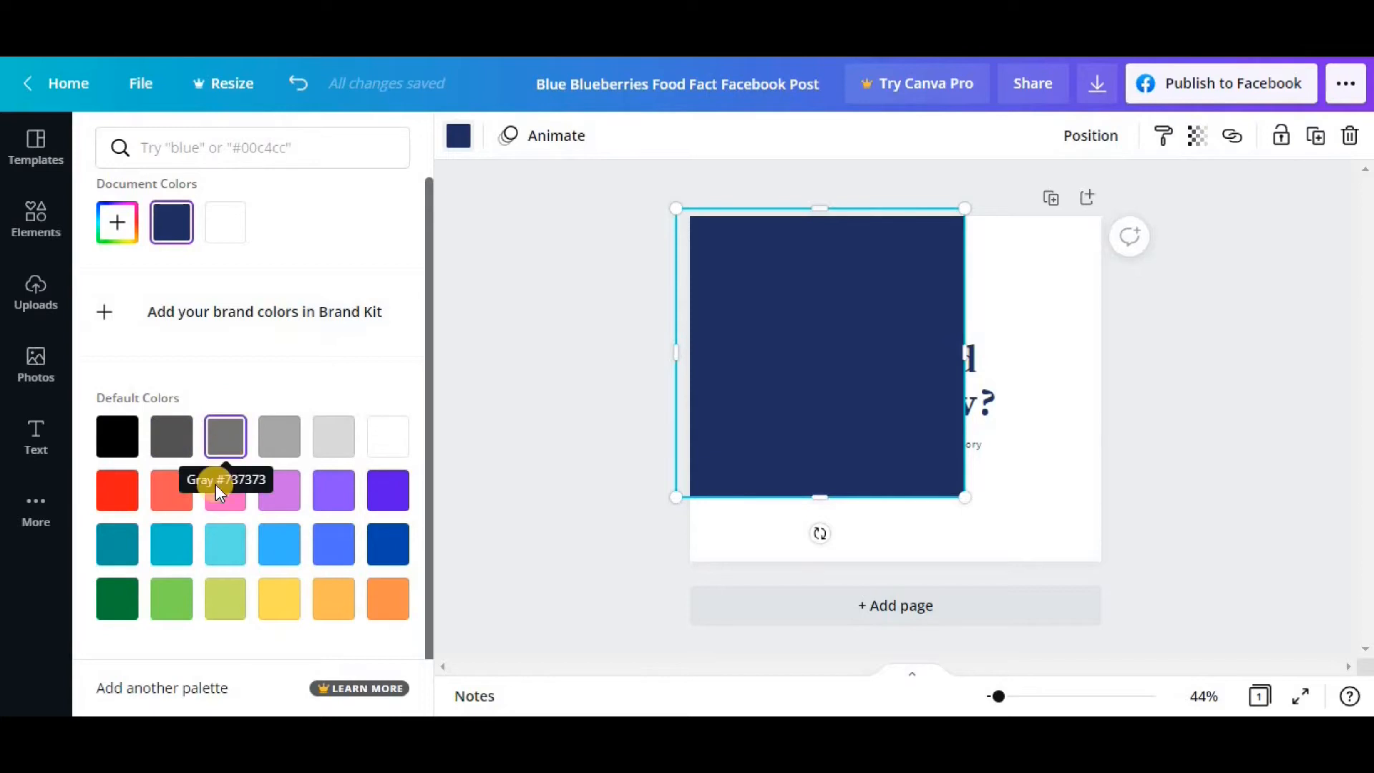
left_click(123, 442)
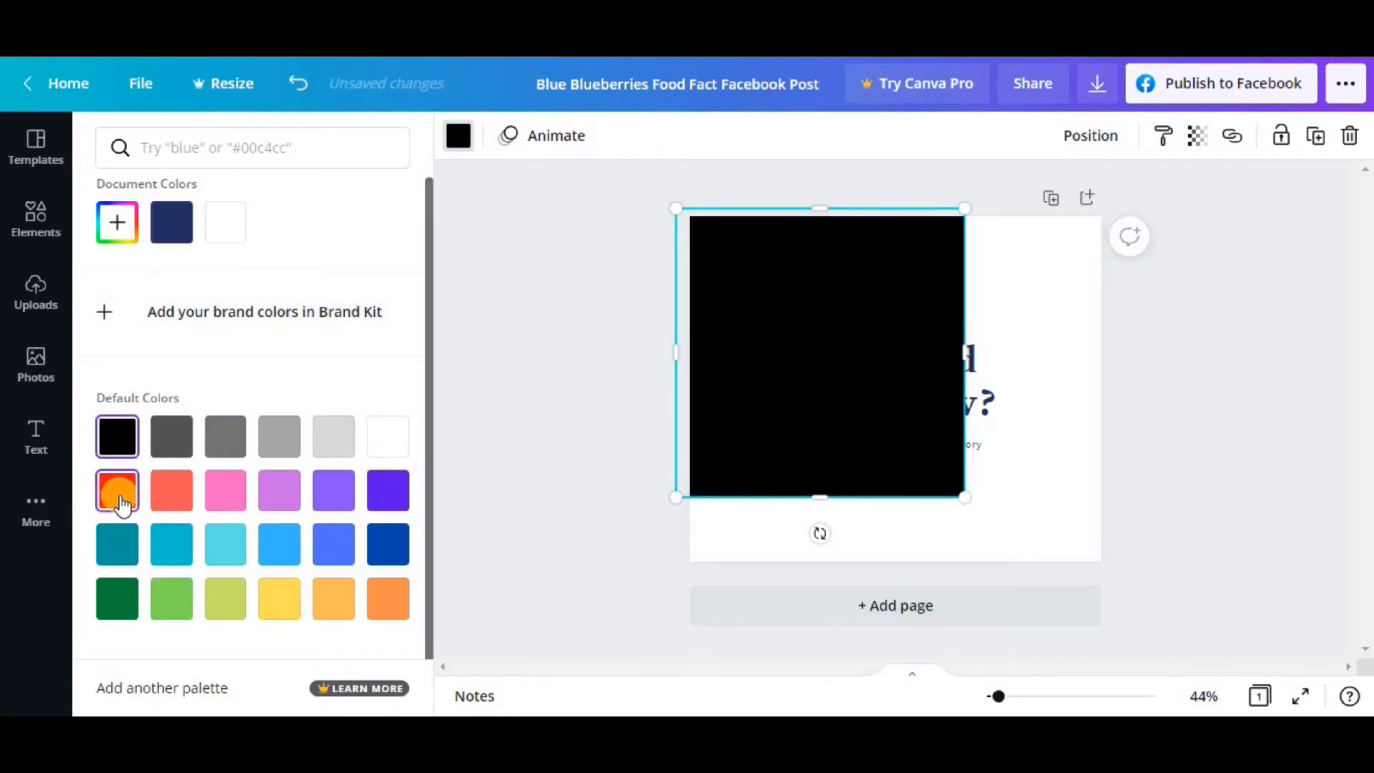
left_click(118, 494)
left_click(322, 603)
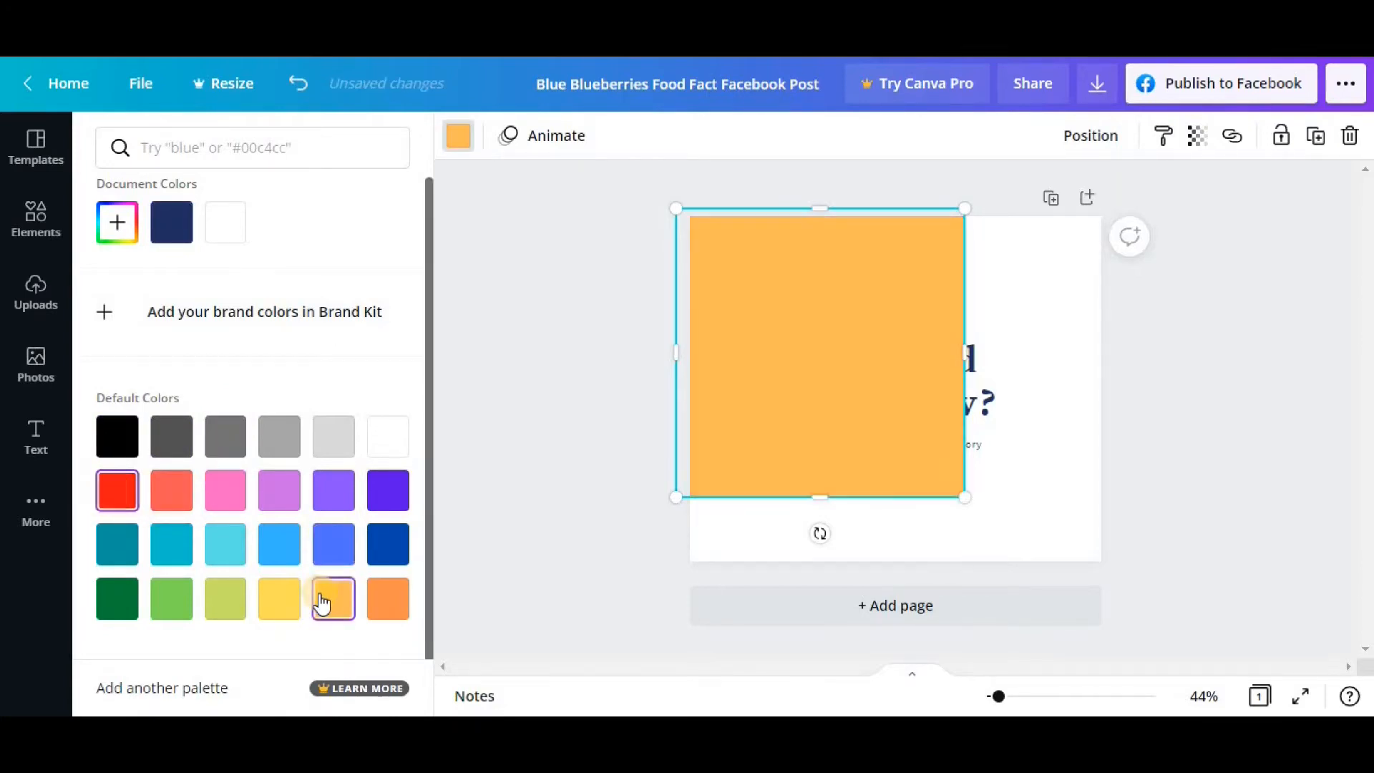
left_click(384, 599)
left_click(385, 490)
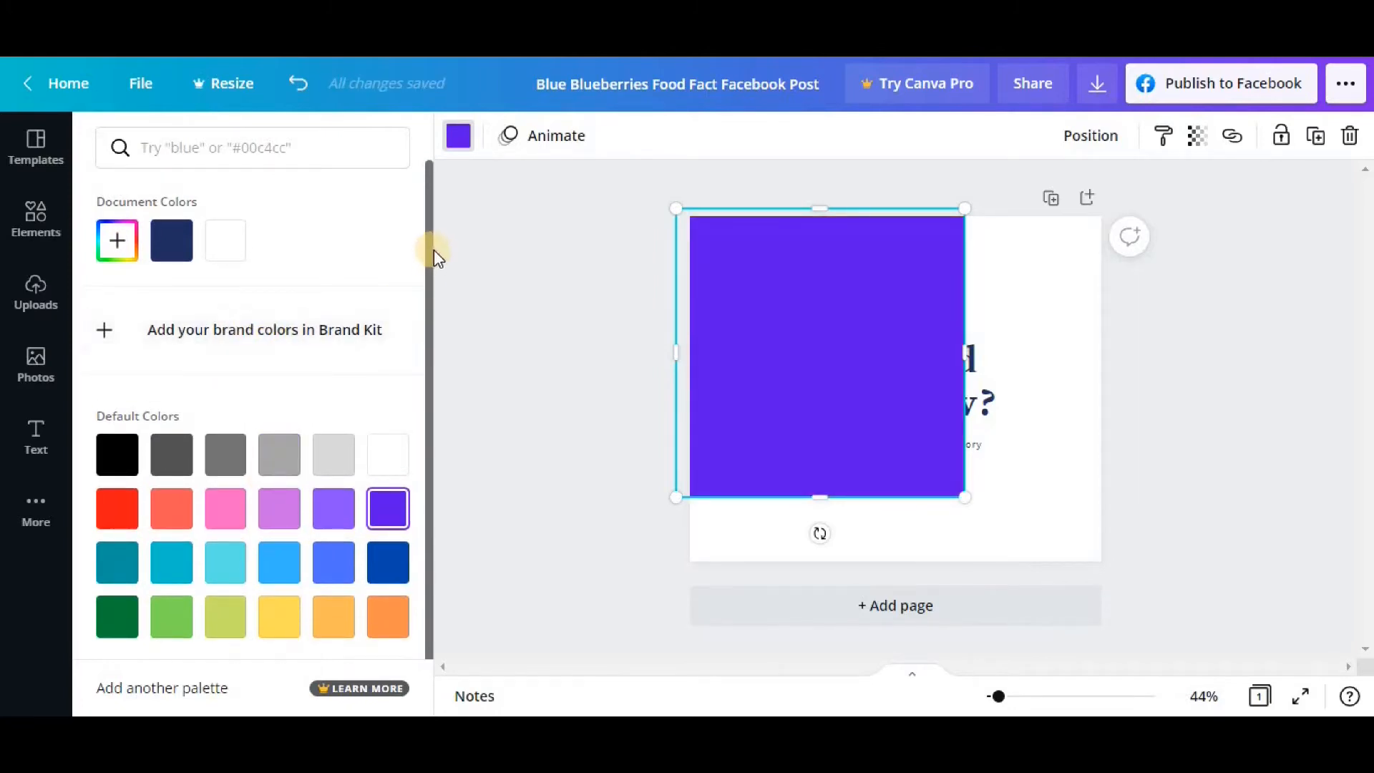
left_click(116, 454)
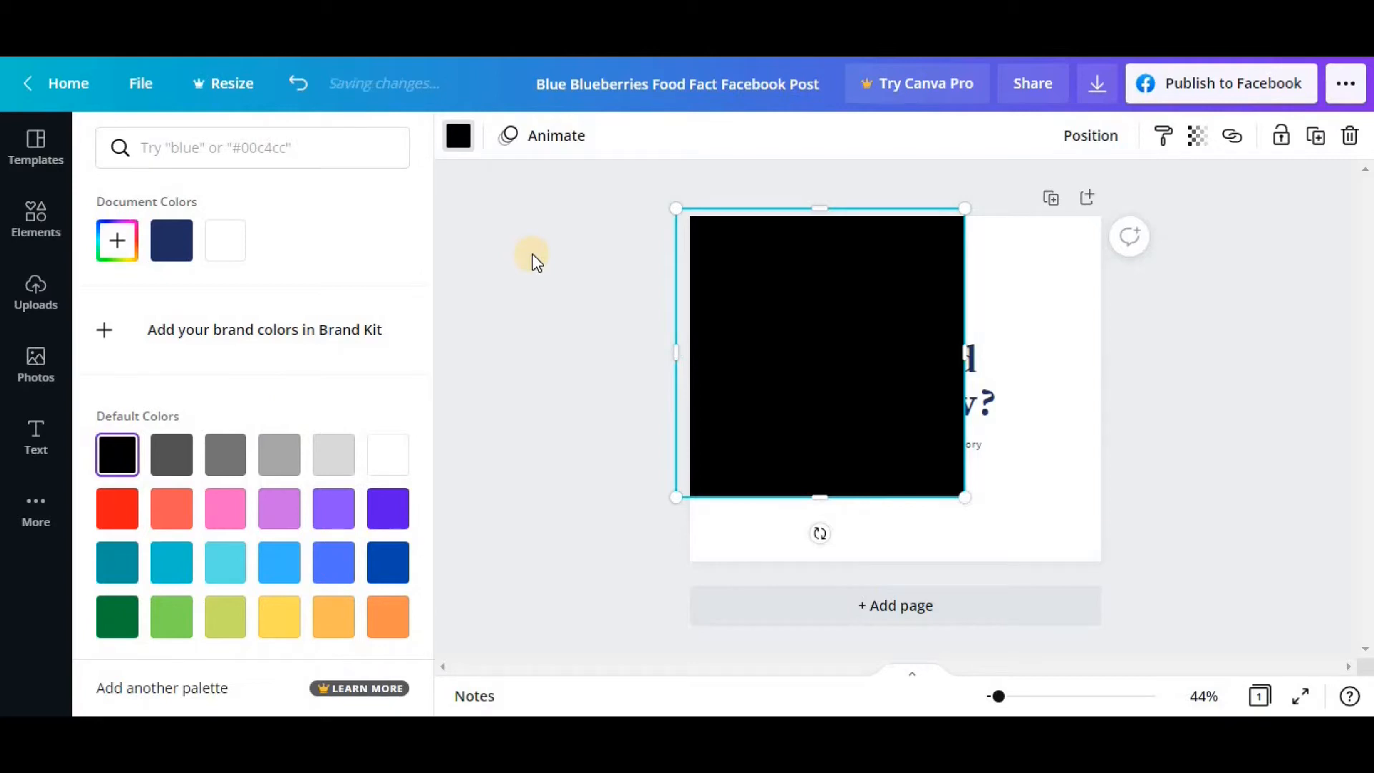
left_click(297, 86)
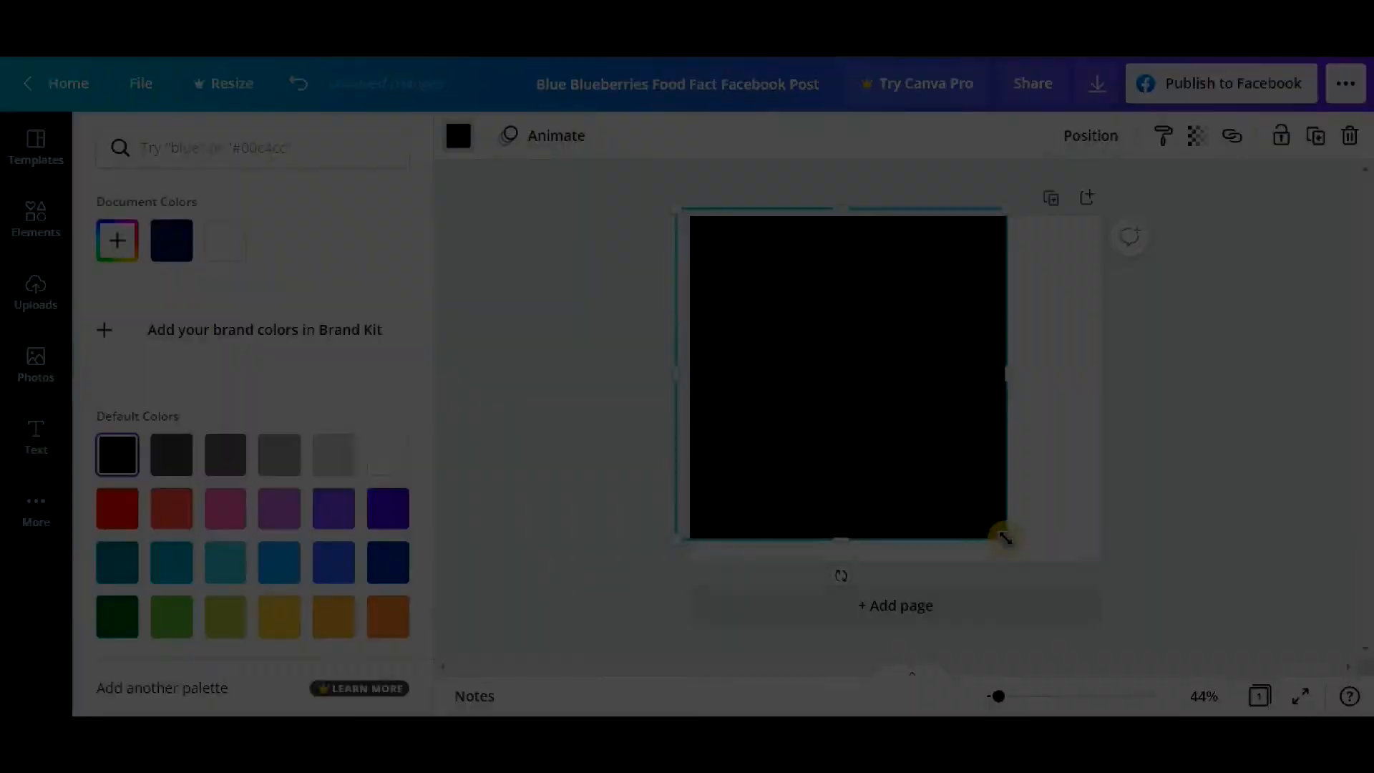
Enlarge the black square until it covers the whole page and send it to the back behind the text
left_click_drag(996, 537, 1209, 581)
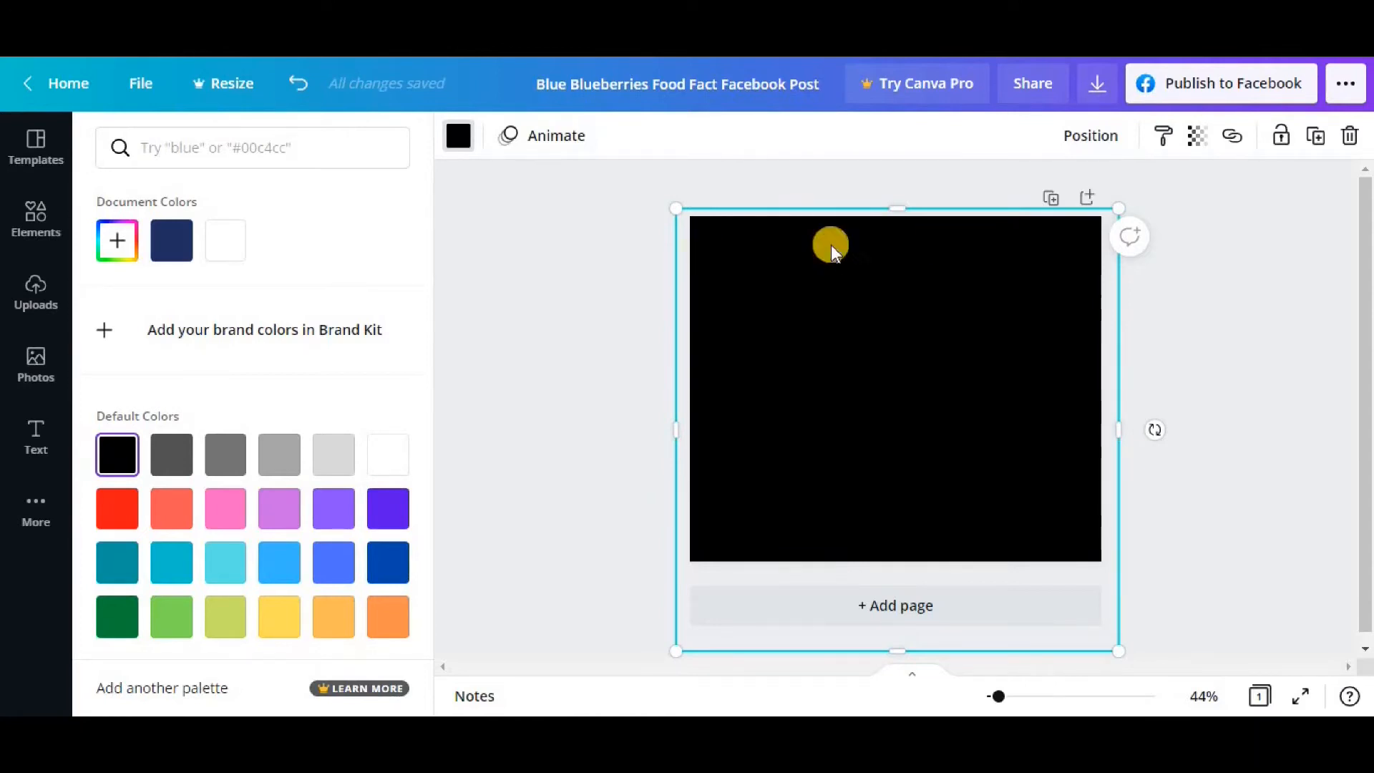
right_click(923, 270)
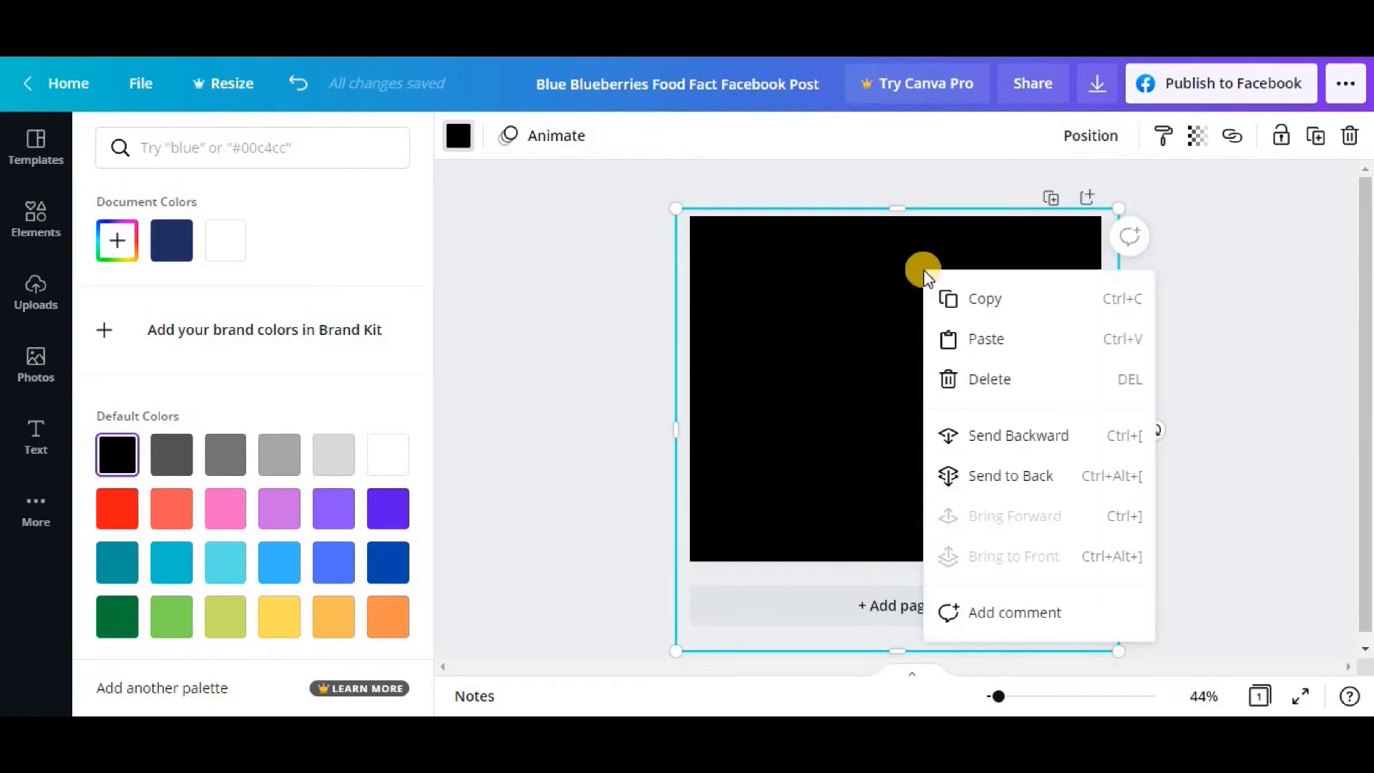
left_click(1042, 483)
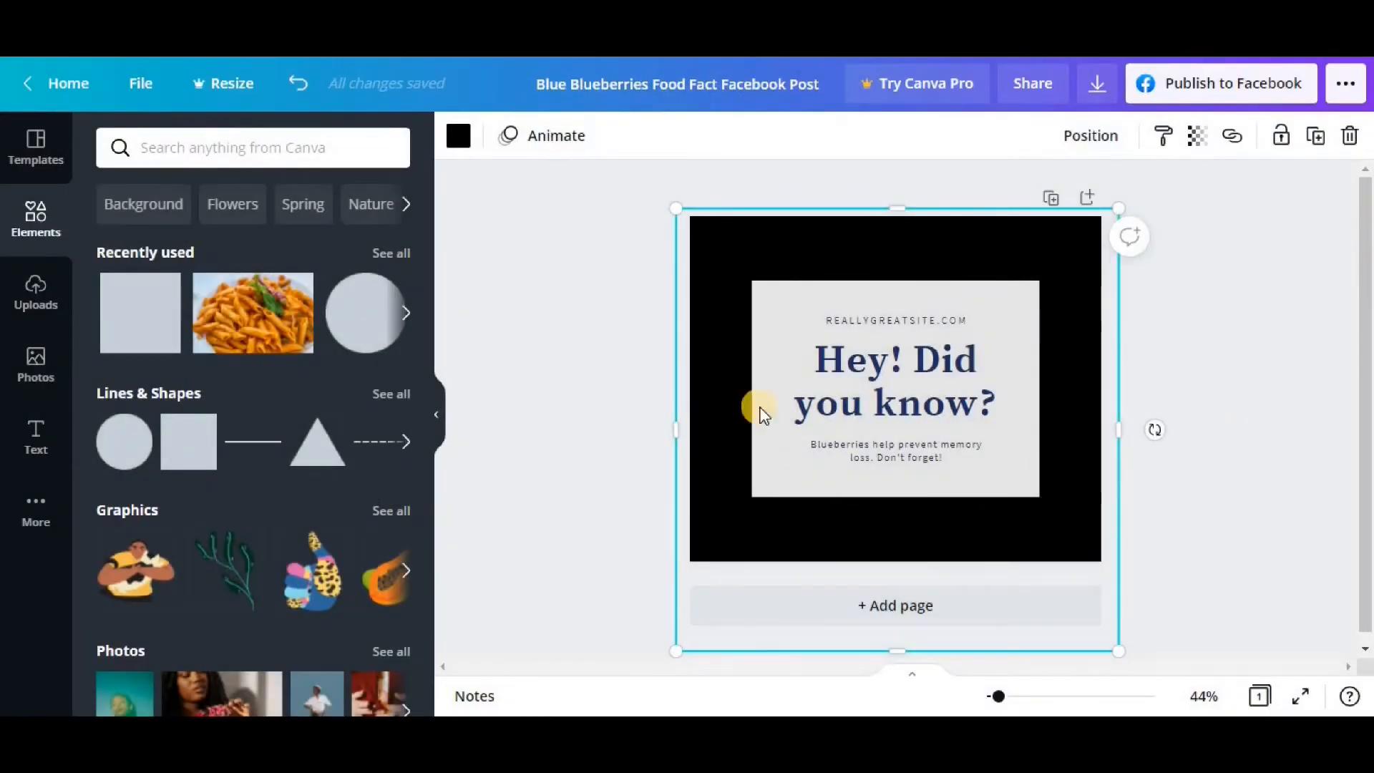
Search the photo library for shoes
left_click(36, 366)
scroll(282, 315, "down", 3)
scroll(281, 314, "up", 3)
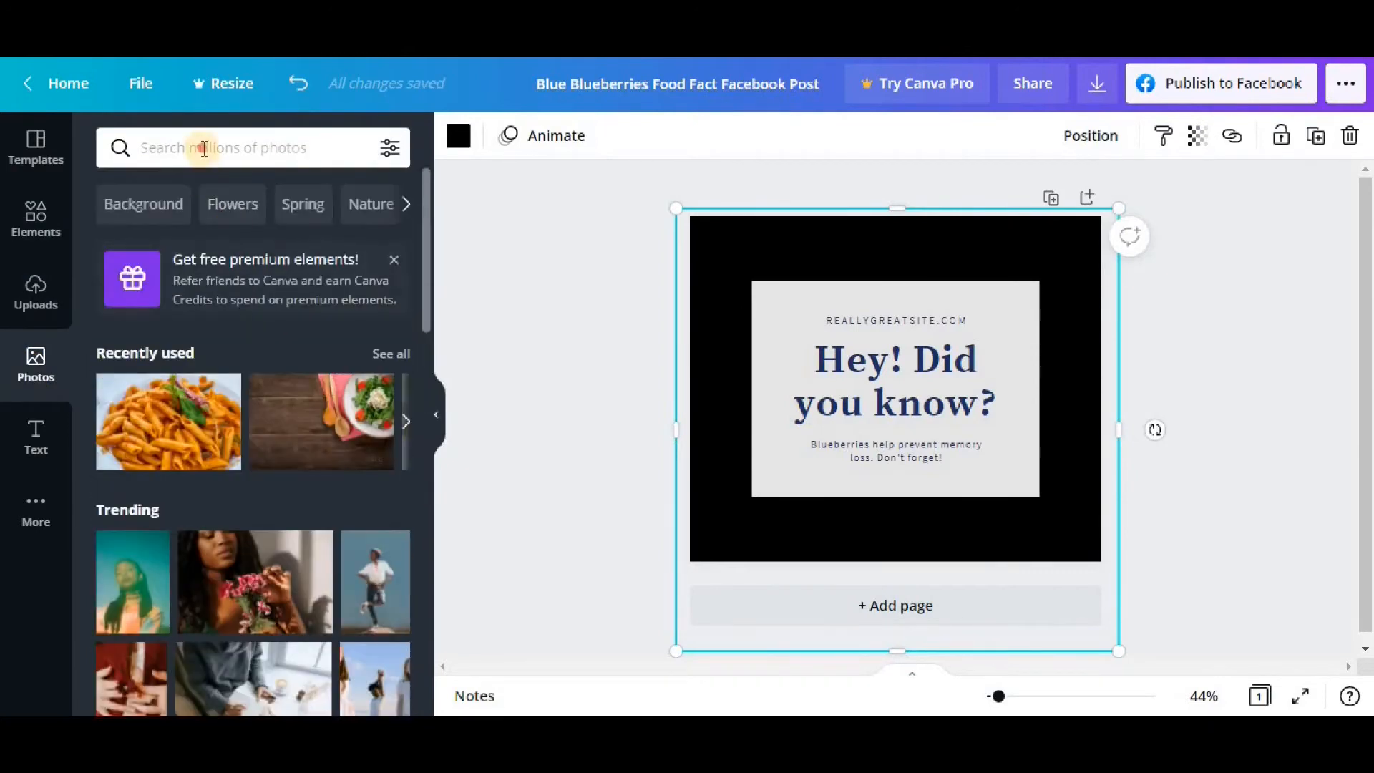
left_click(212, 149)
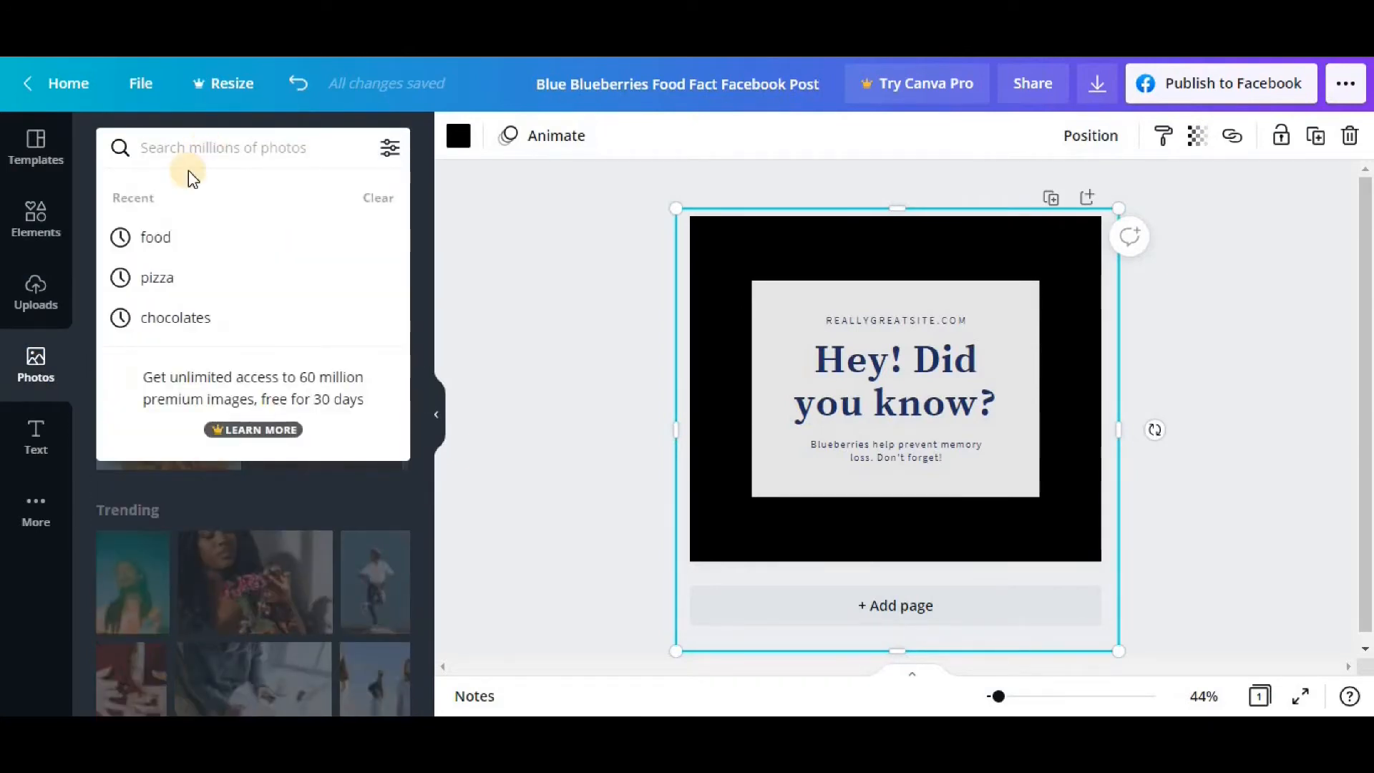
type("sh")
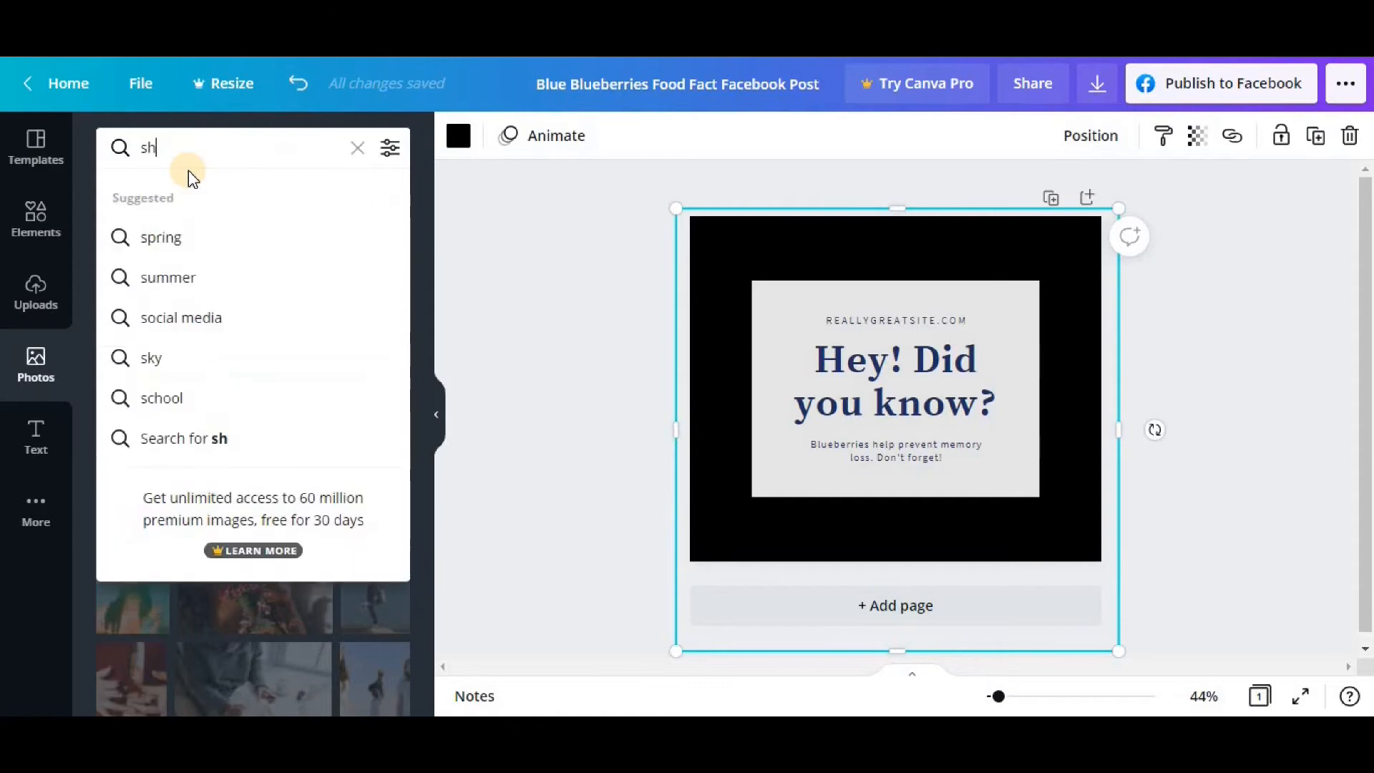
type("oes")
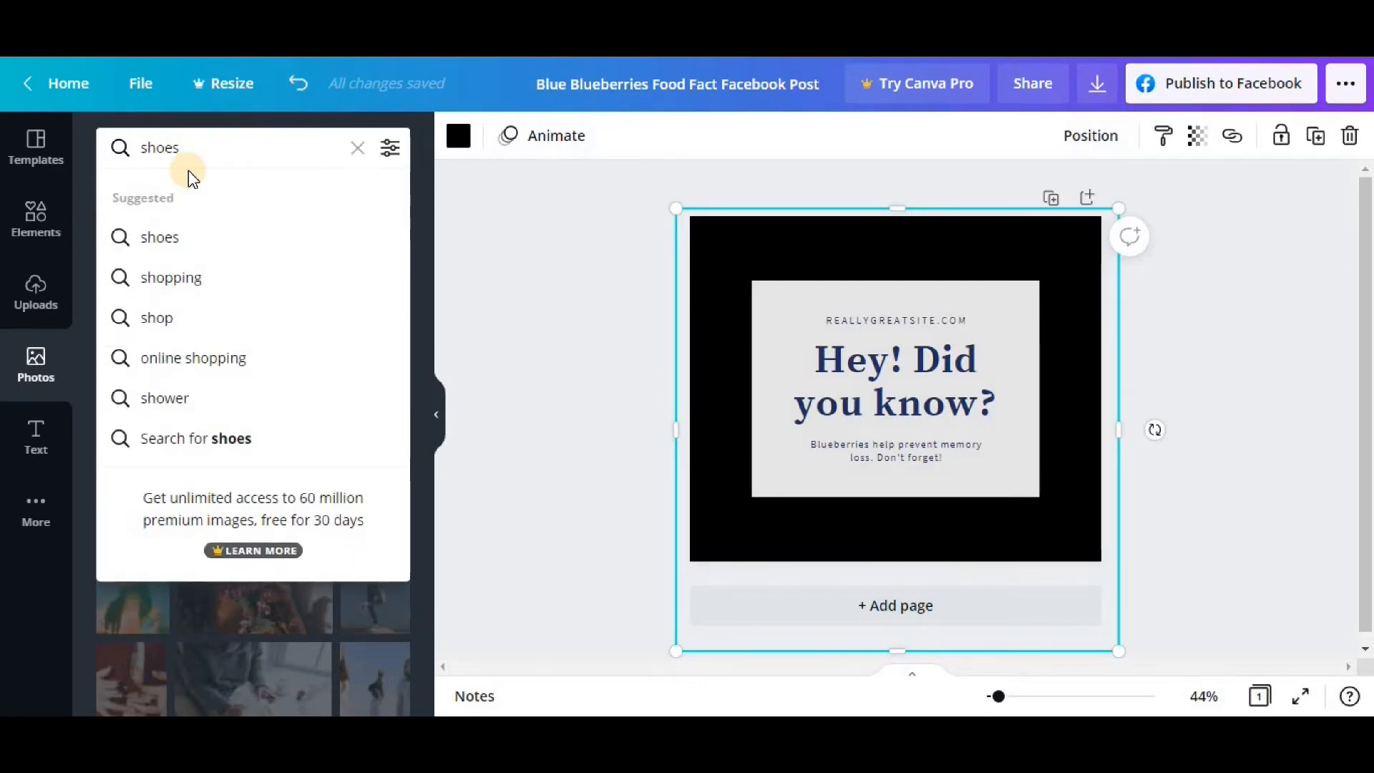
key("Return")
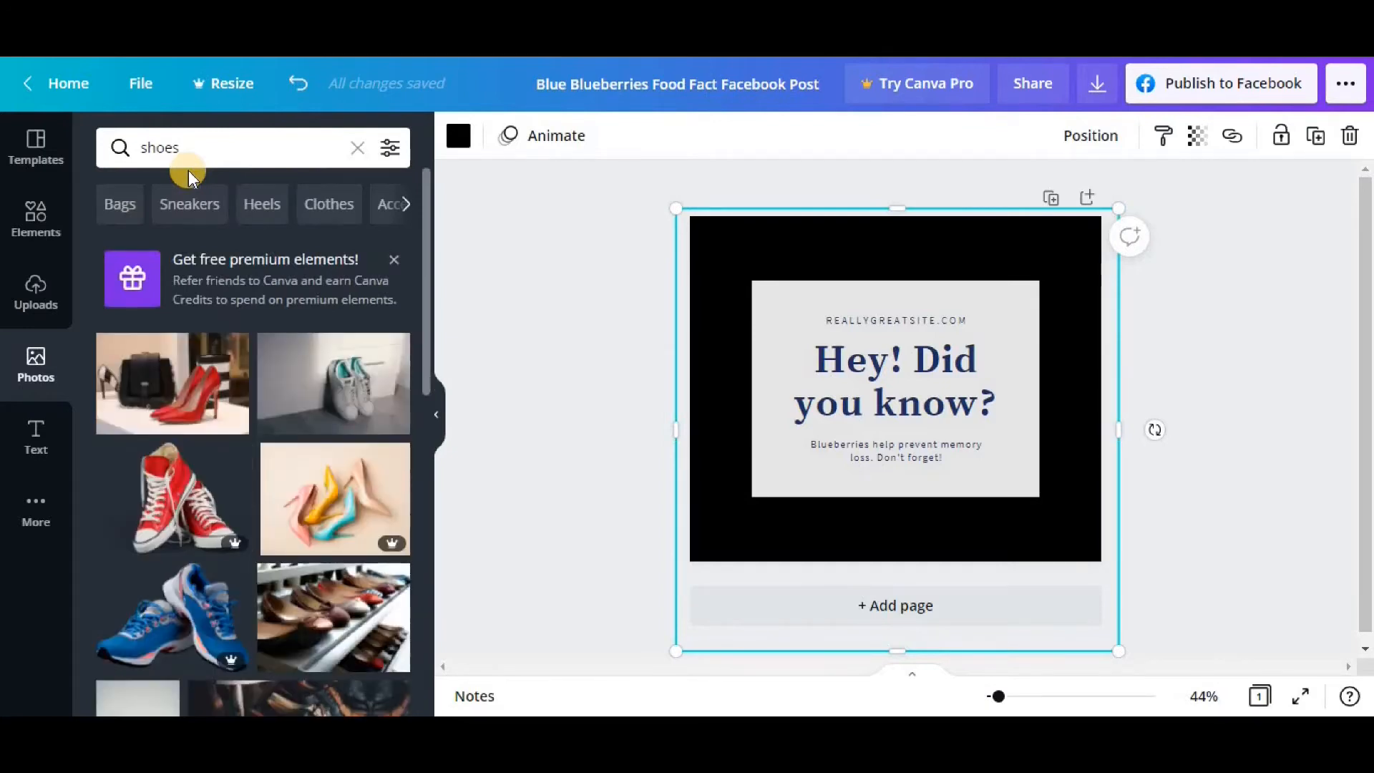
Add the free photo of black-and-white sneakers seen from above on dark wooden boards to the page
scroll(324, 381, "down", 7)
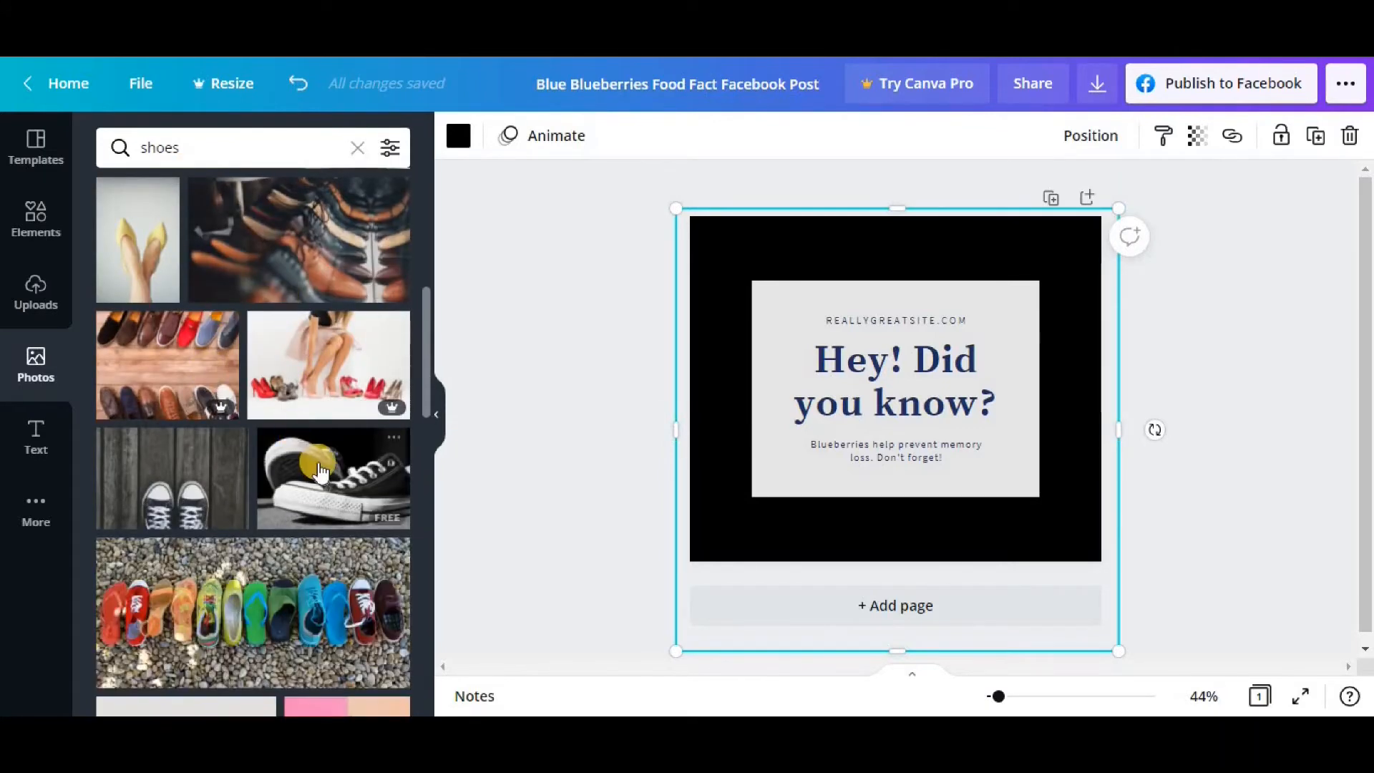
scroll(229, 343, "down", 3)
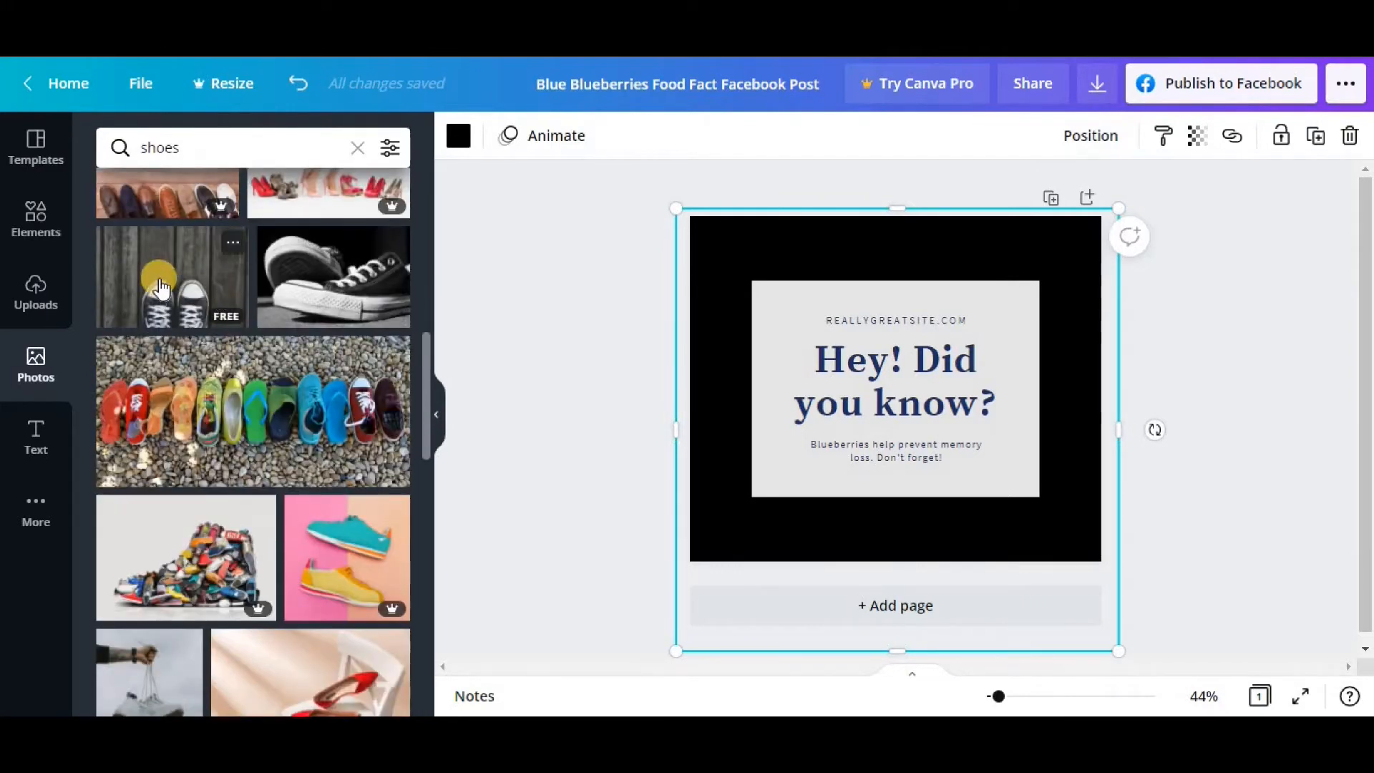
scroll(161, 288, "down", 2)
scroll(179, 358, "up", 4)
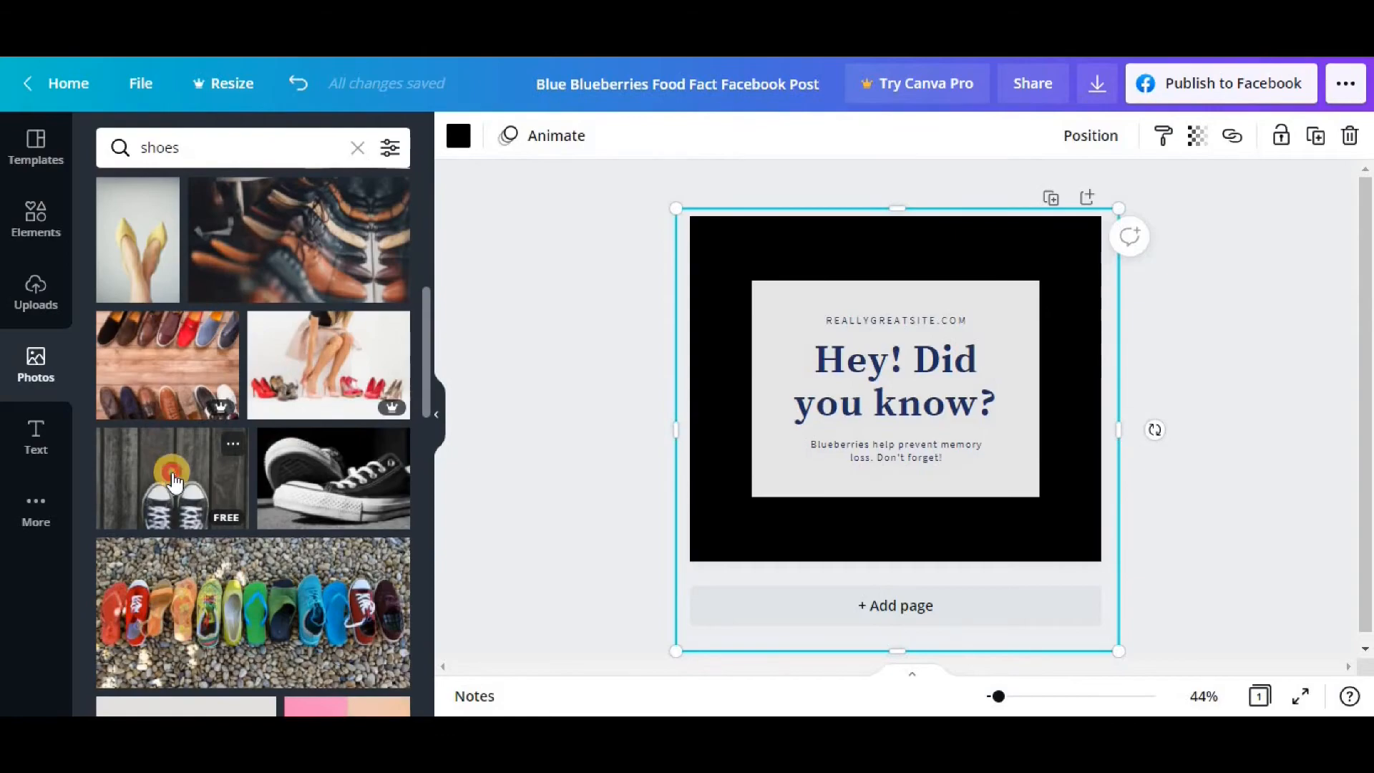
left_click(175, 477)
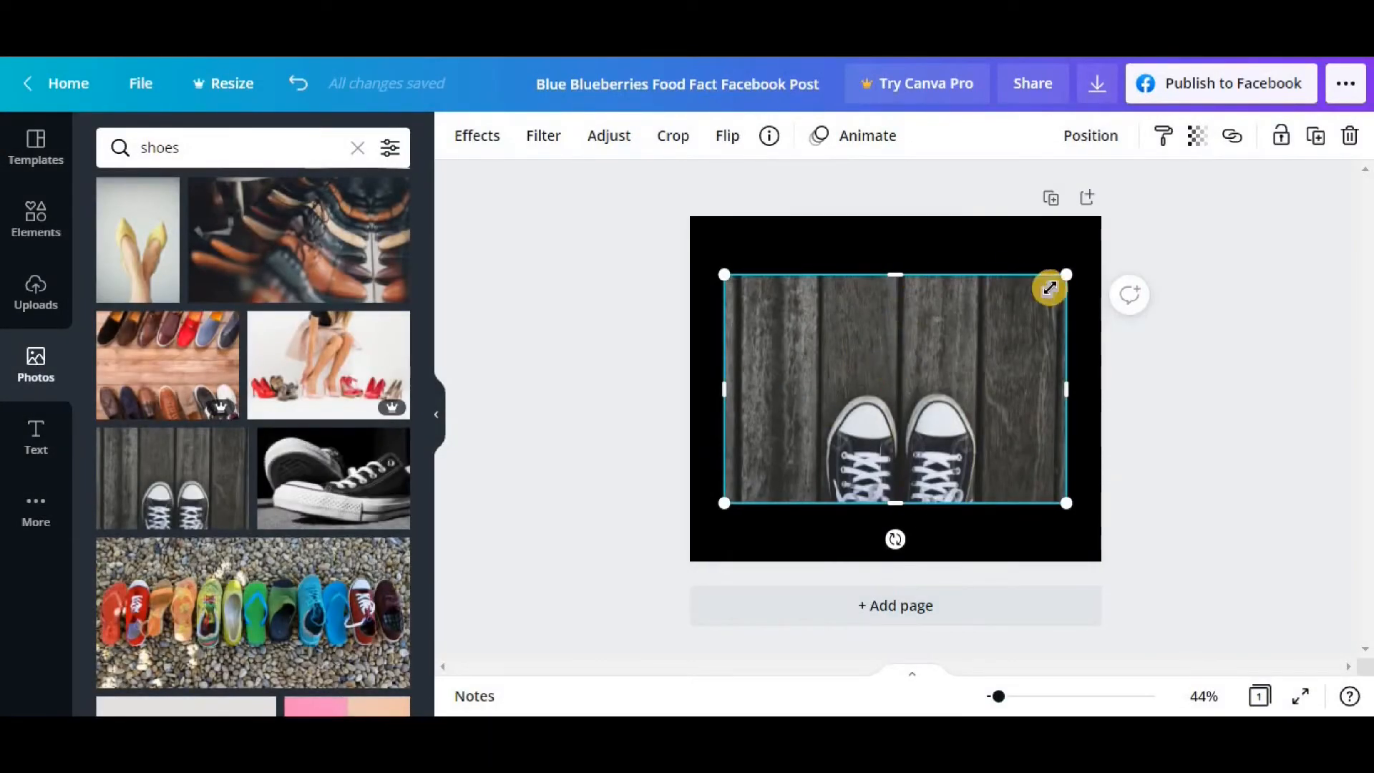
Resize the sneaker photo and move it so that it covers the whole page
left_click_drag(1116, 227, 1021, 309)
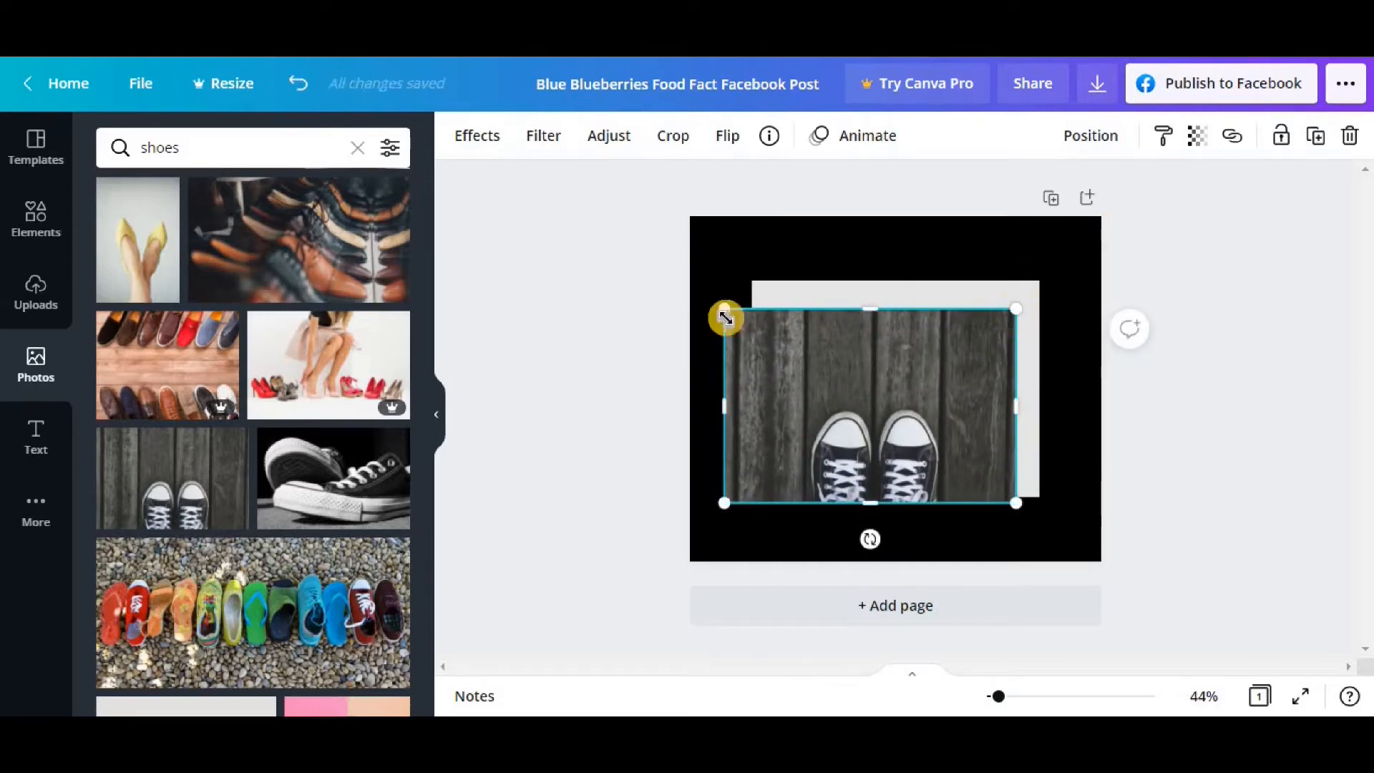
mouse_move(725, 309)
left_mouse_down()
mouse_move(702, 285)
mouse_move(735, 322)
mouse_move(715, 289)
mouse_move(729, 312)
left_mouse_up()
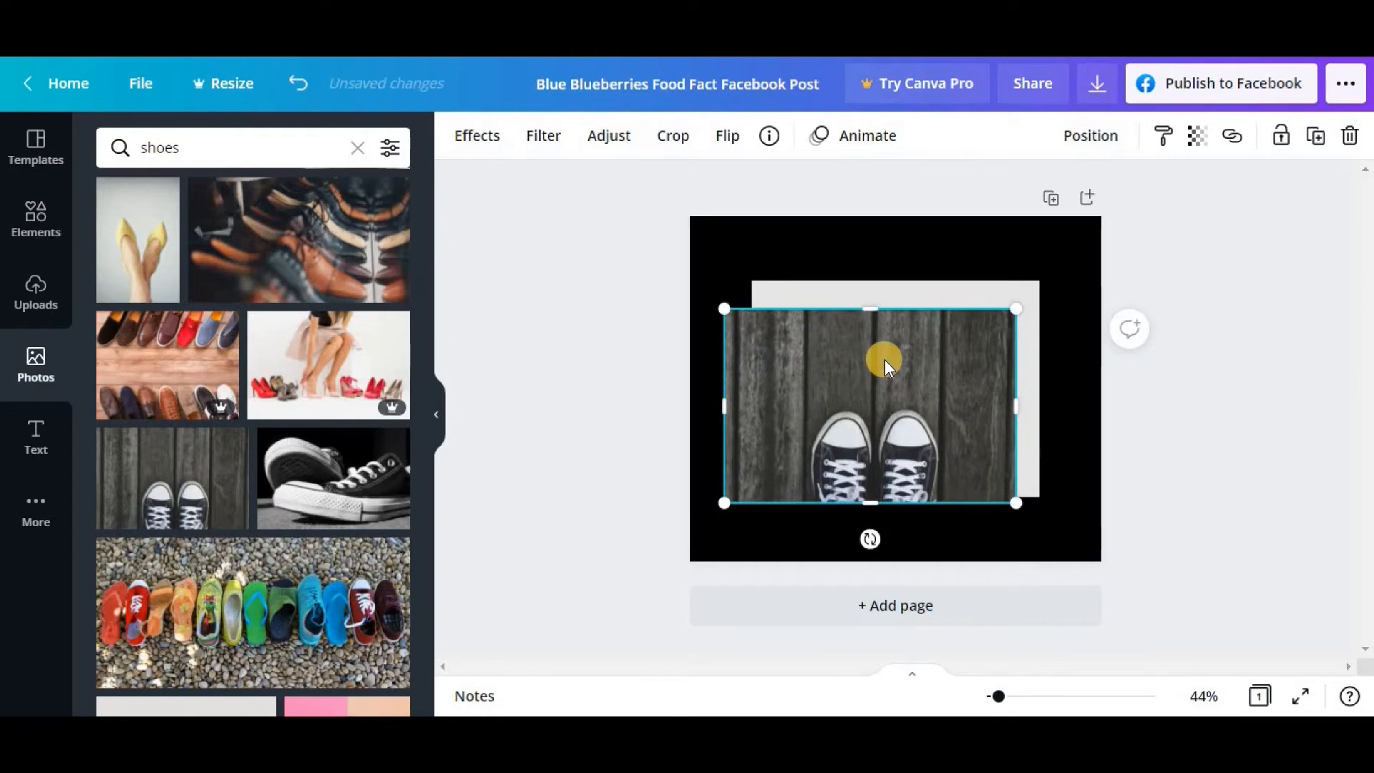
left_click_drag(1016, 503, 1172, 607)
mouse_move(858, 316)
left_mouse_down()
mouse_move(823, 270)
mouse_move(859, 292)
left_mouse_up()
left_click_drag(1119, 512, 1231, 637)
left_click_drag(1150, 515, 1058, 506)
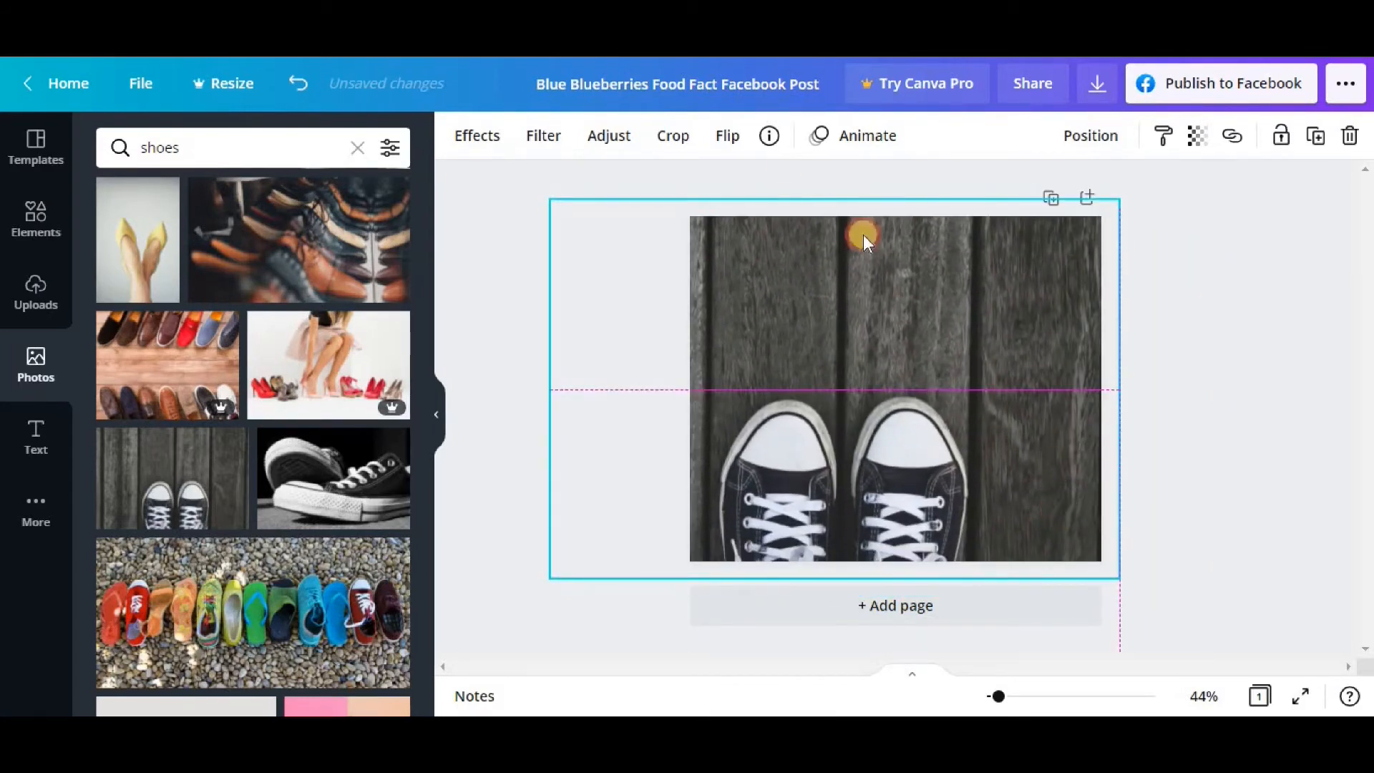
Flip the sneaker photo horizontally and vertically, and move it to line up with the page's upper edge
left_click(732, 137)
left_click(729, 137)
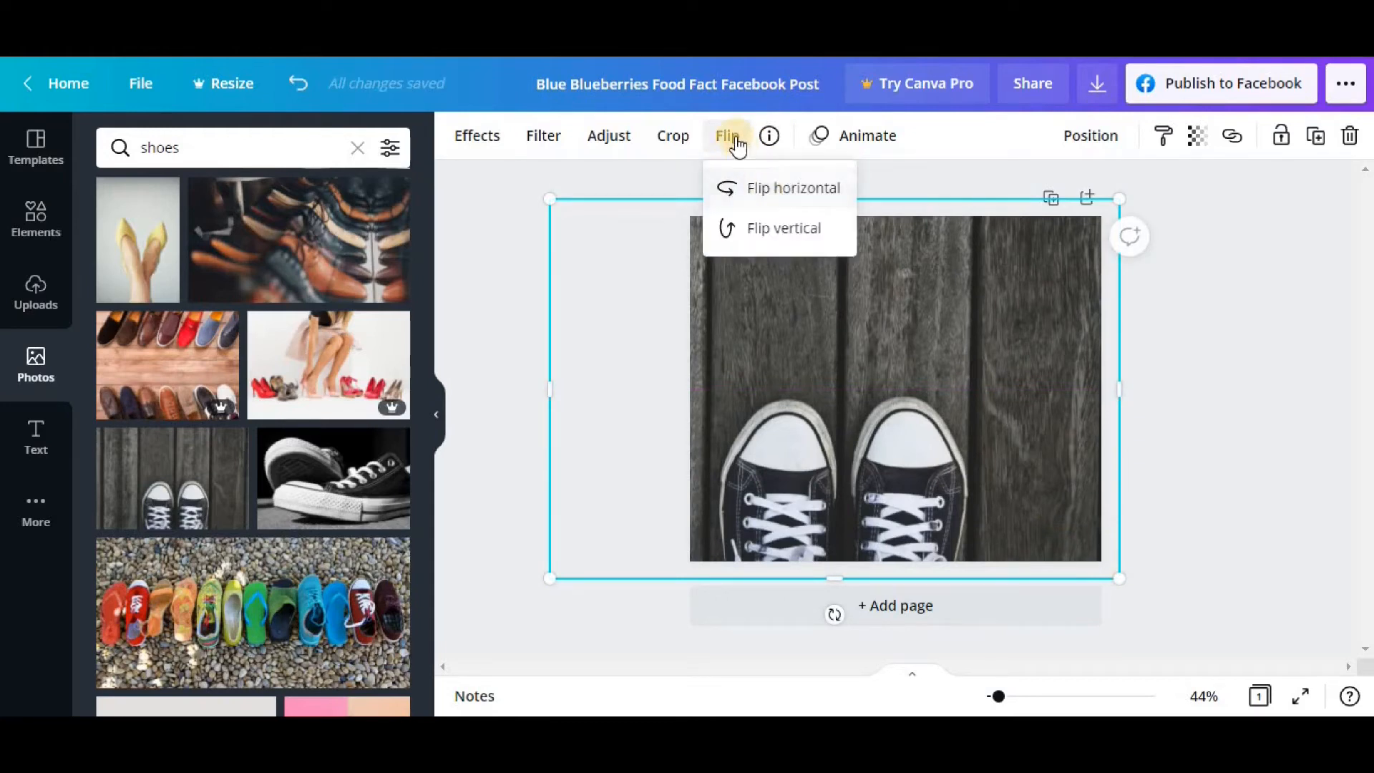
left_click(756, 190)
left_click(762, 229)
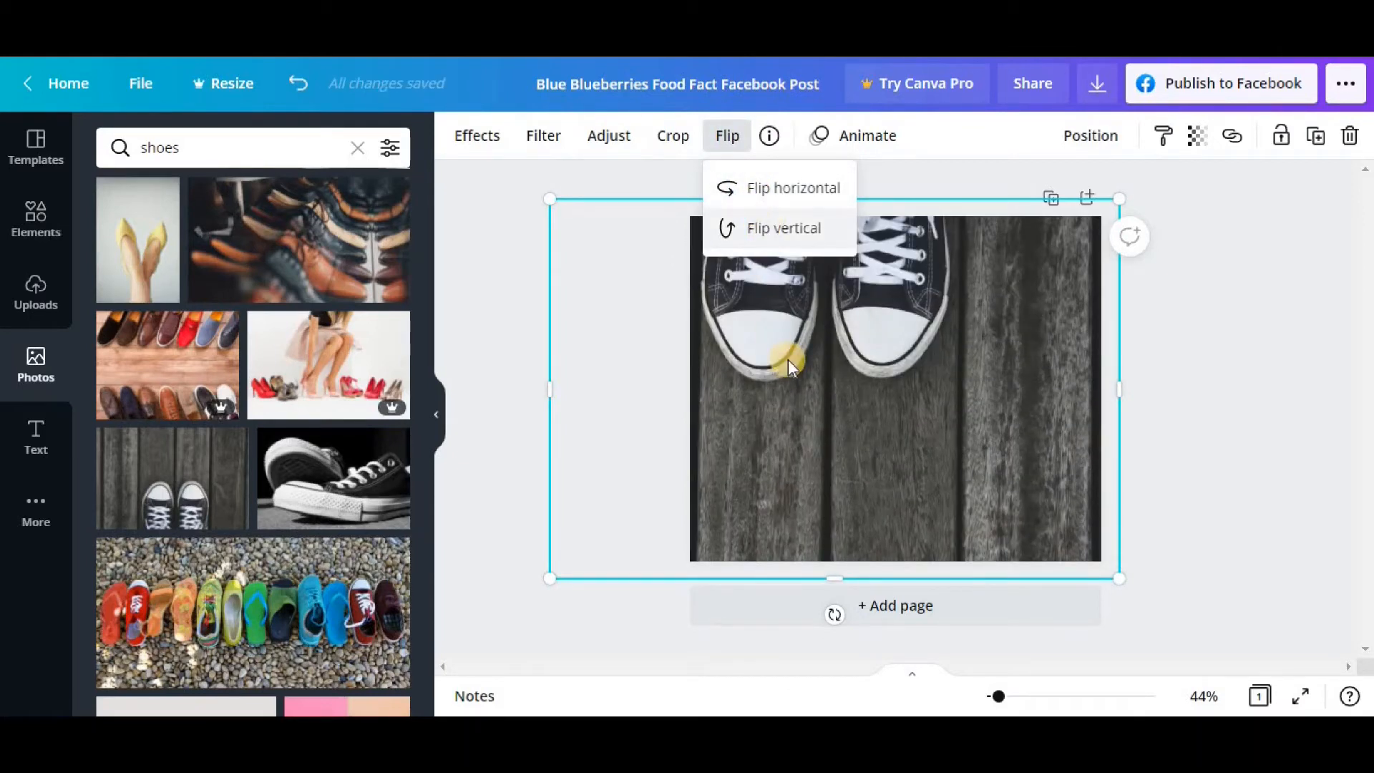
left_click_drag(788, 365, 830, 379)
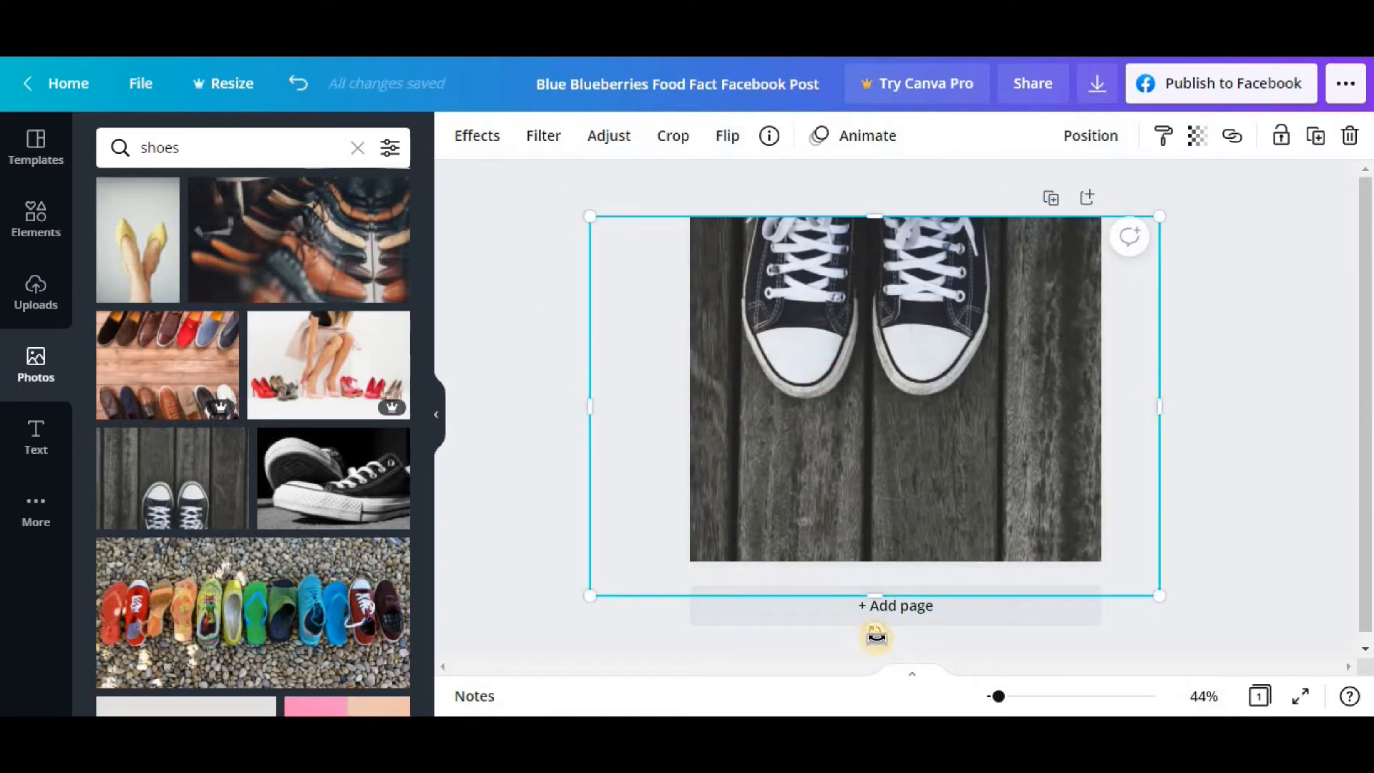
Rotate the photo so the shoes point diagonally, enlarge it beyond the page edges and shift the shoes toward the upper-right corner
left_click_drag(874, 639, 722, 599)
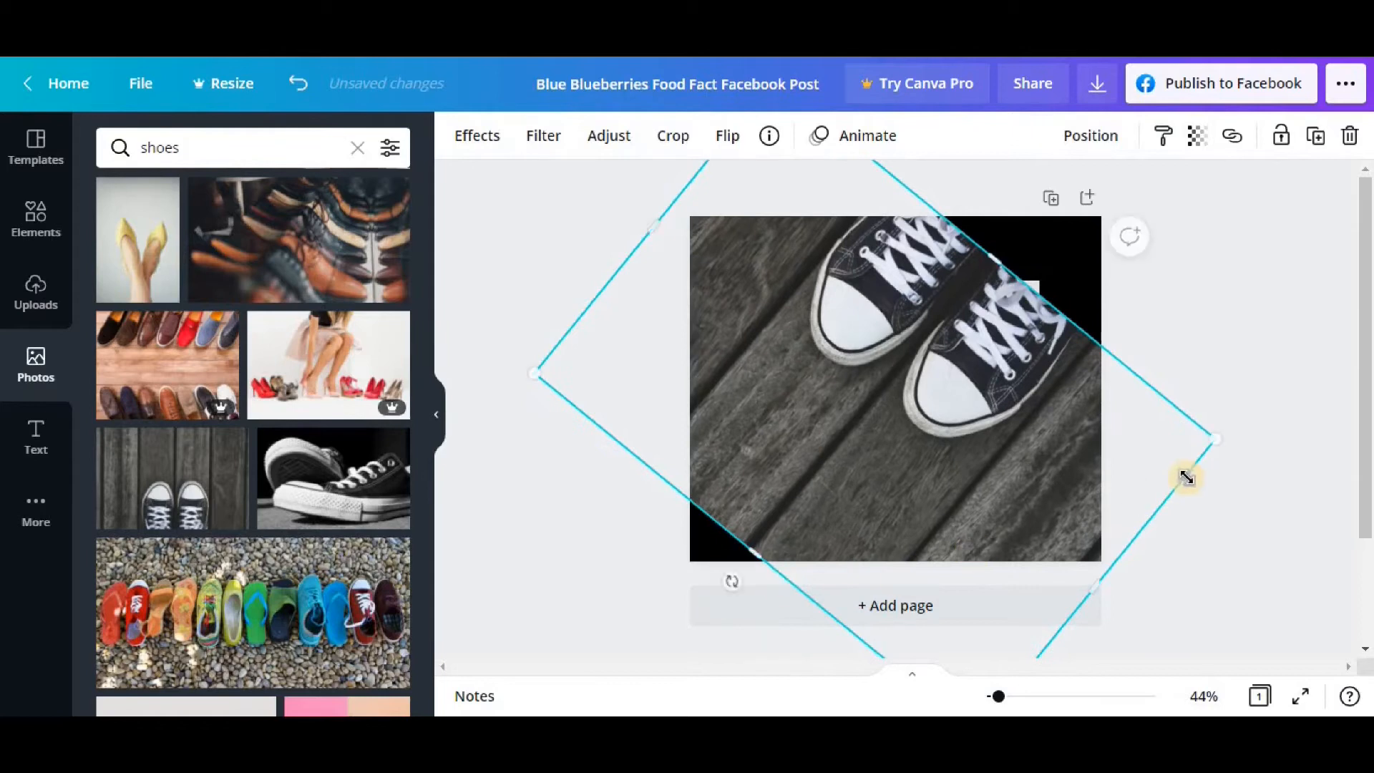
left_click_drag(1227, 432, 1300, 393)
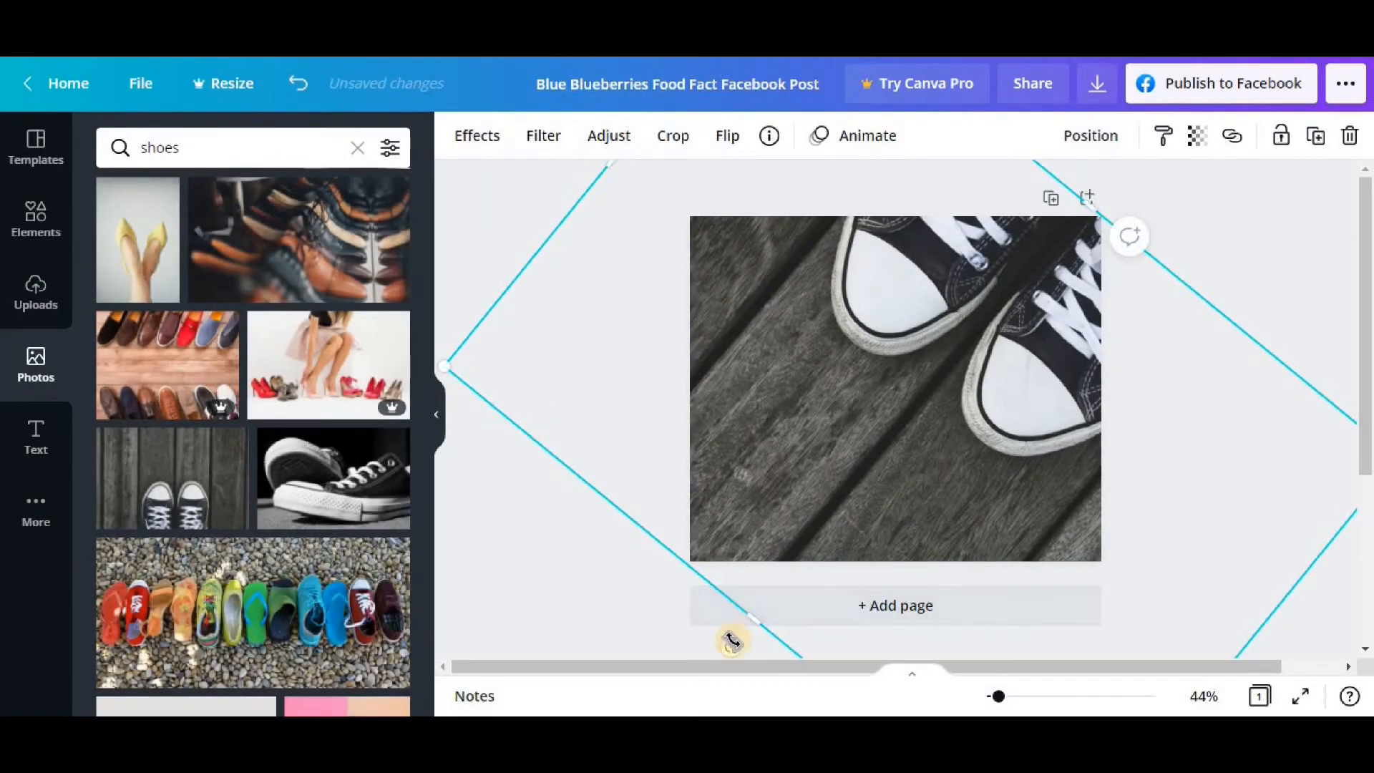
left_click_drag(731, 641, 816, 666)
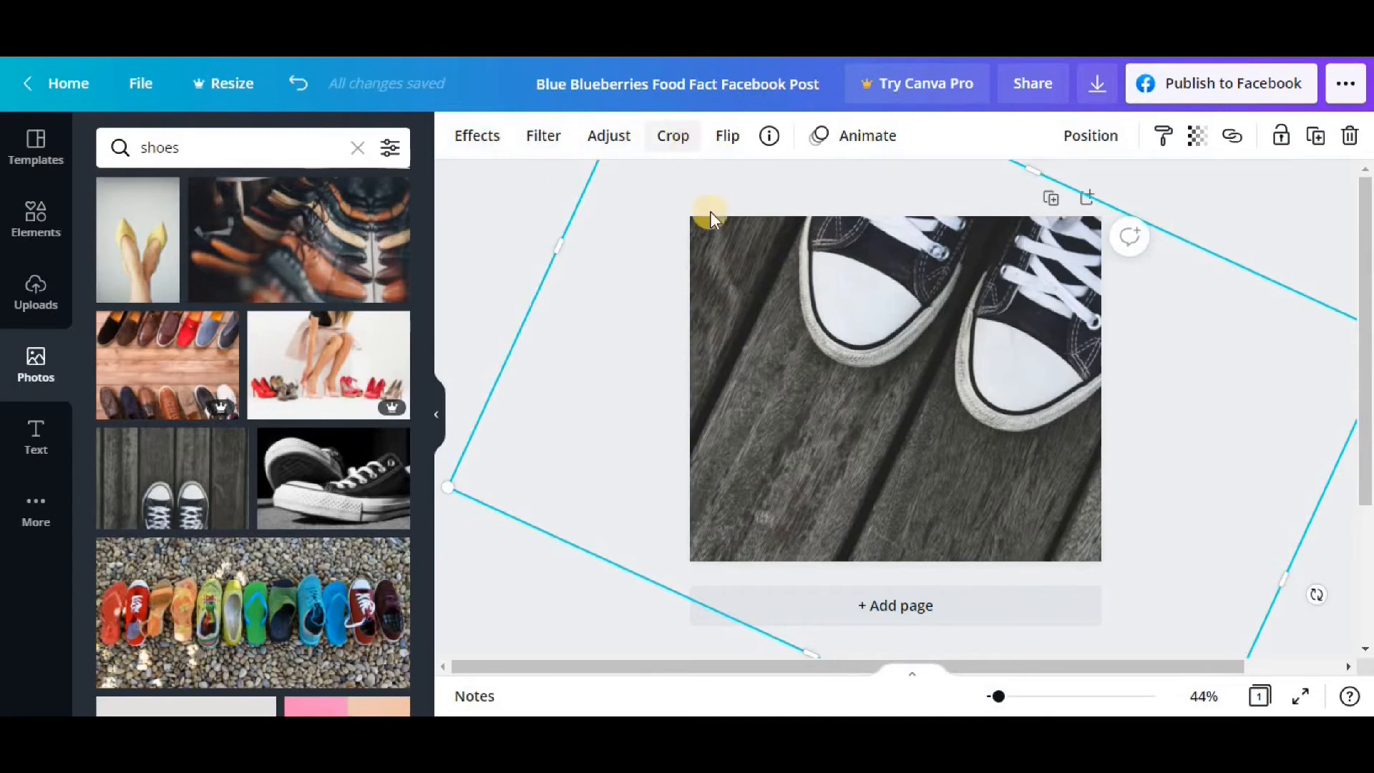
left_click_drag(875, 357, 919, 337)
left_click(699, 592)
scroll(751, 615, "down", 3)
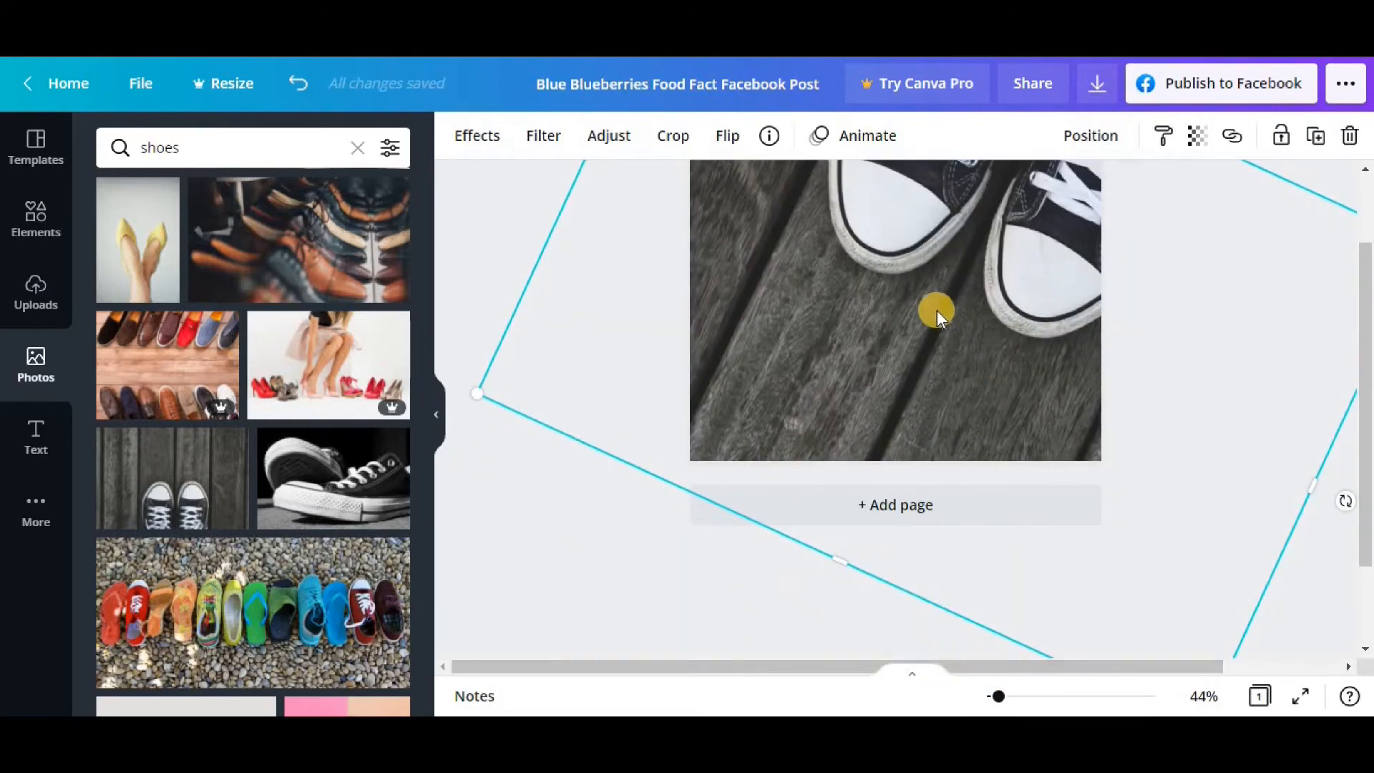
scroll(913, 341, "up", 1)
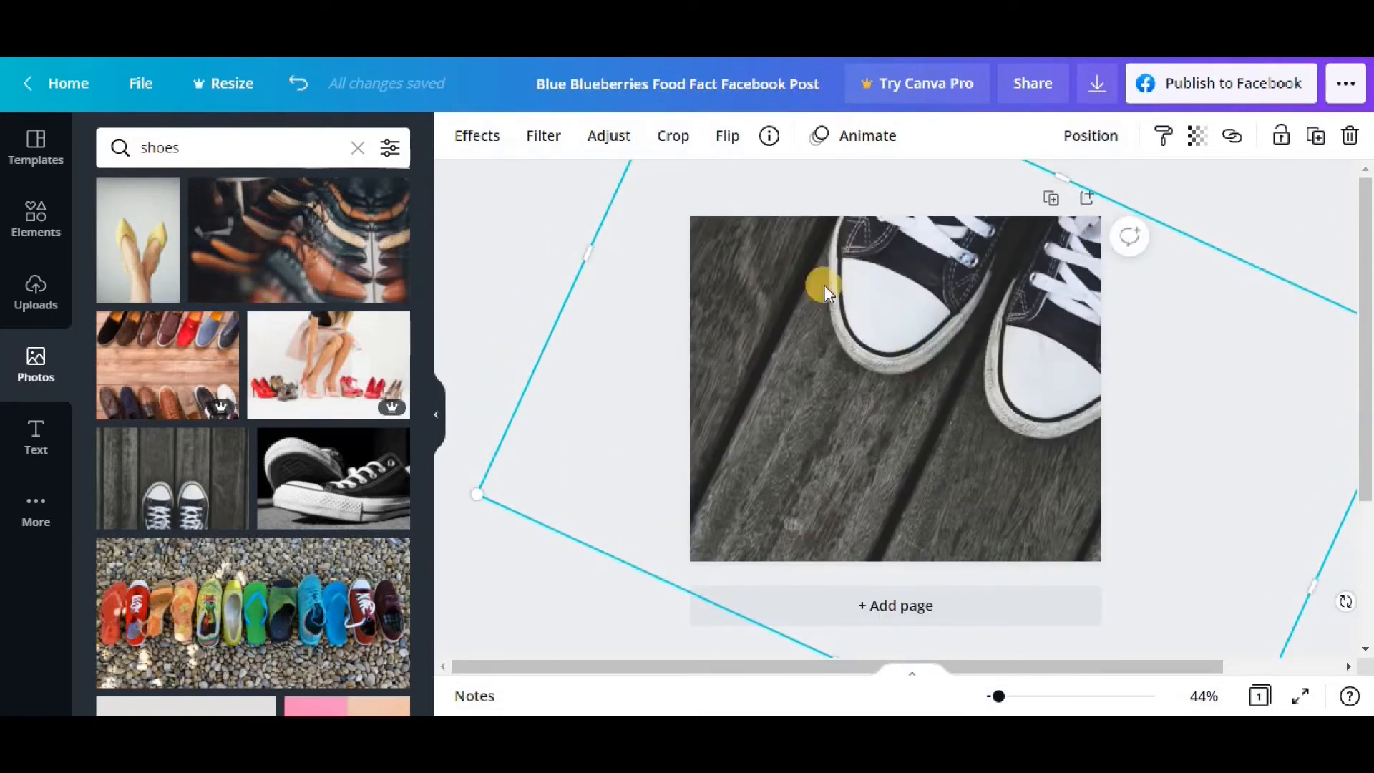
Nudge the sneaker photo slightly upward on the page and rotate it a little counterclockwise
mouse_move(1002, 701)
left_mouse_down()
mouse_move(1016, 701)
mouse_move(997, 705)
left_mouse_up()
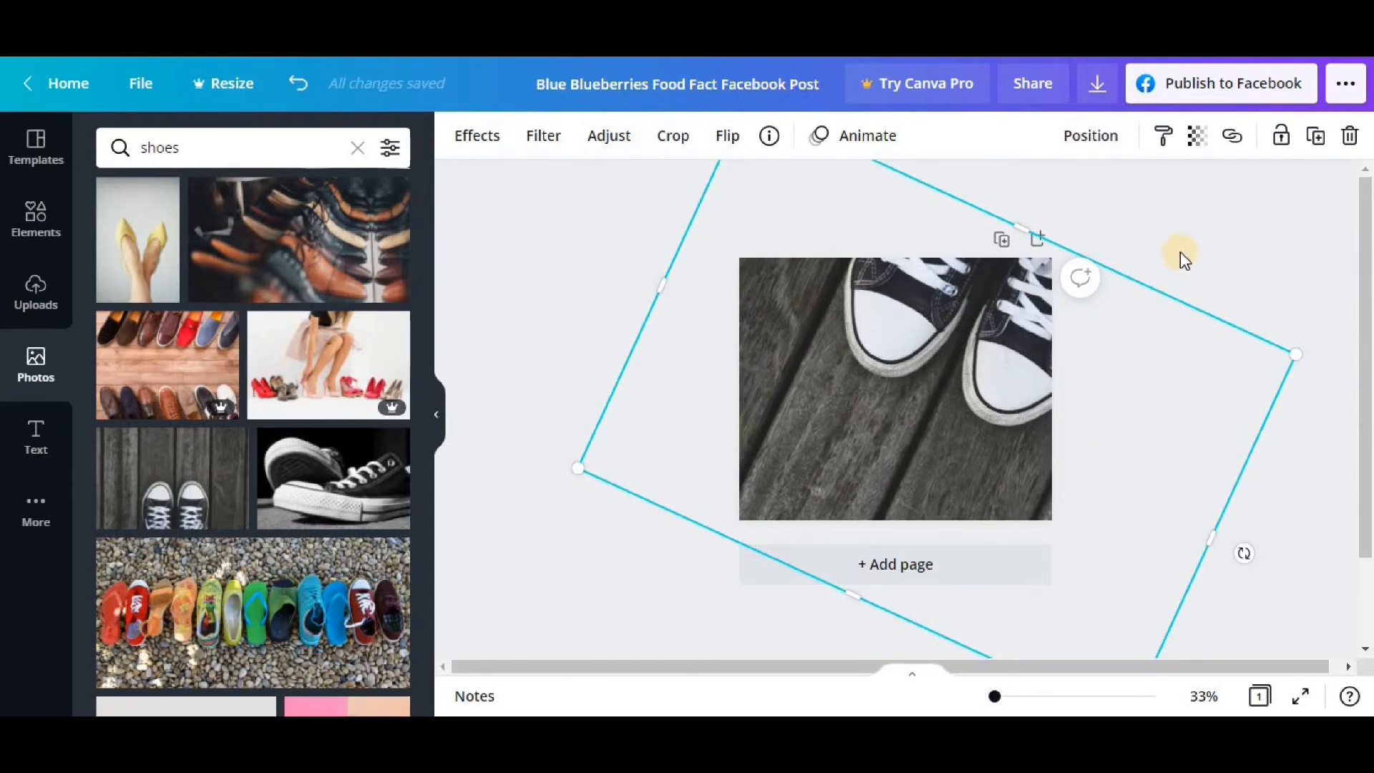
scroll(1179, 251, "down", 3)
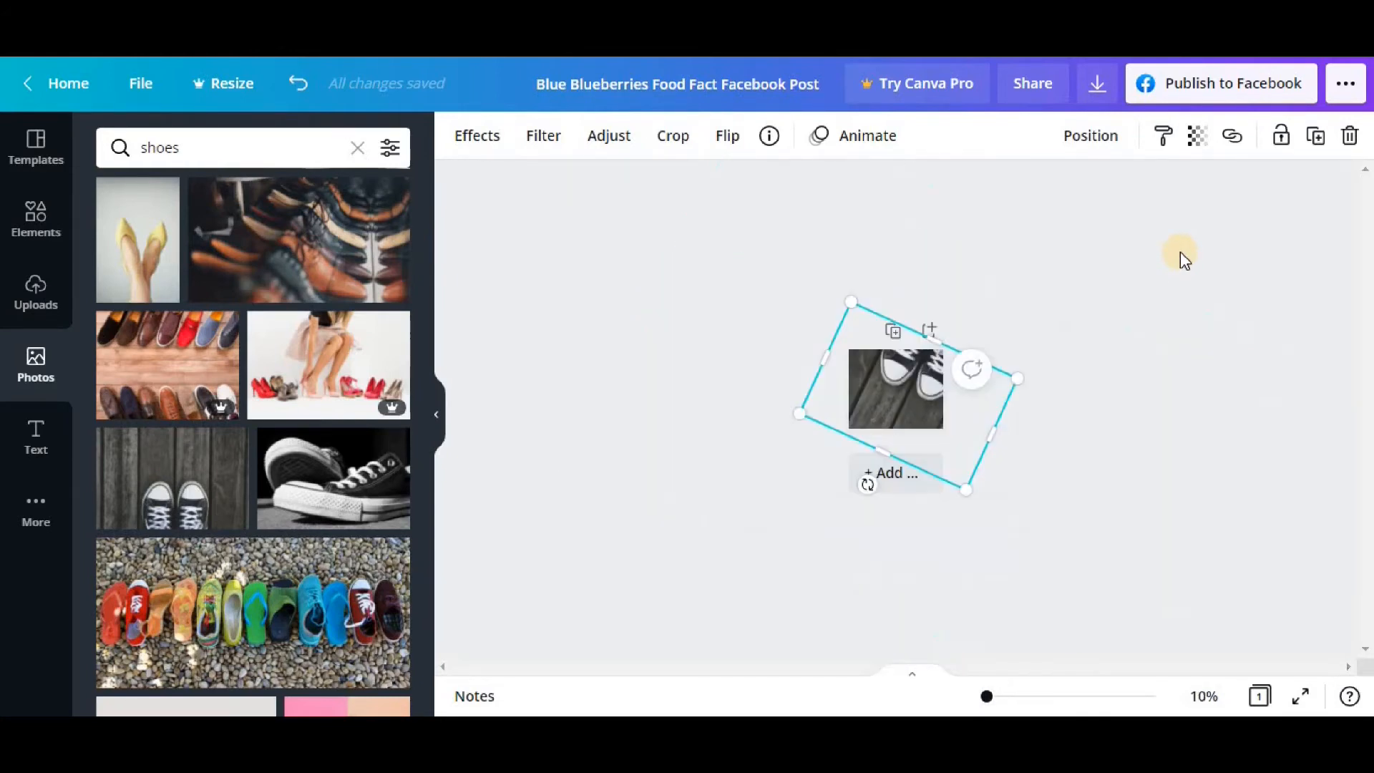
scroll(1180, 251, "up", 6)
scroll(1179, 251, "up", 3)
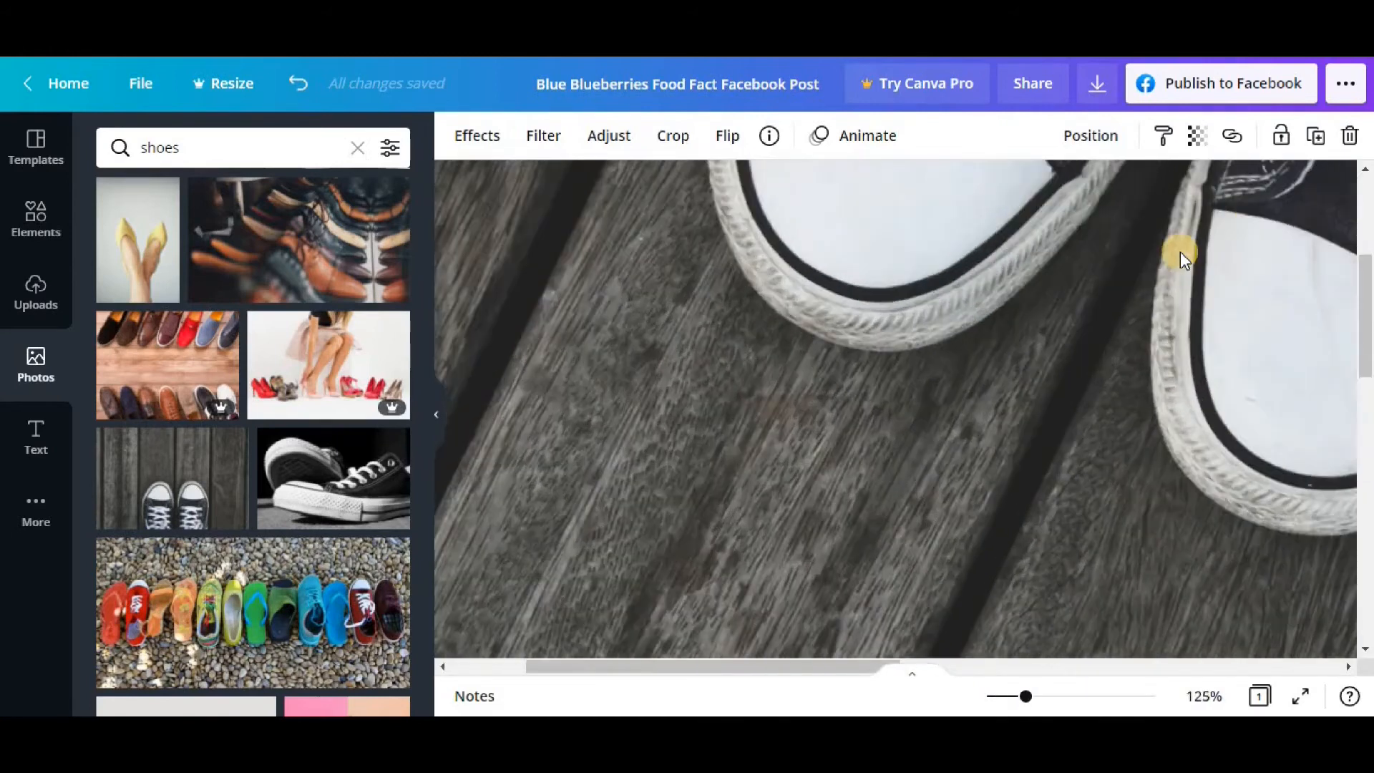
scroll(1179, 251, "down", 4)
scroll(1181, 254, "down", 2)
scroll(1181, 254, "up", 3)
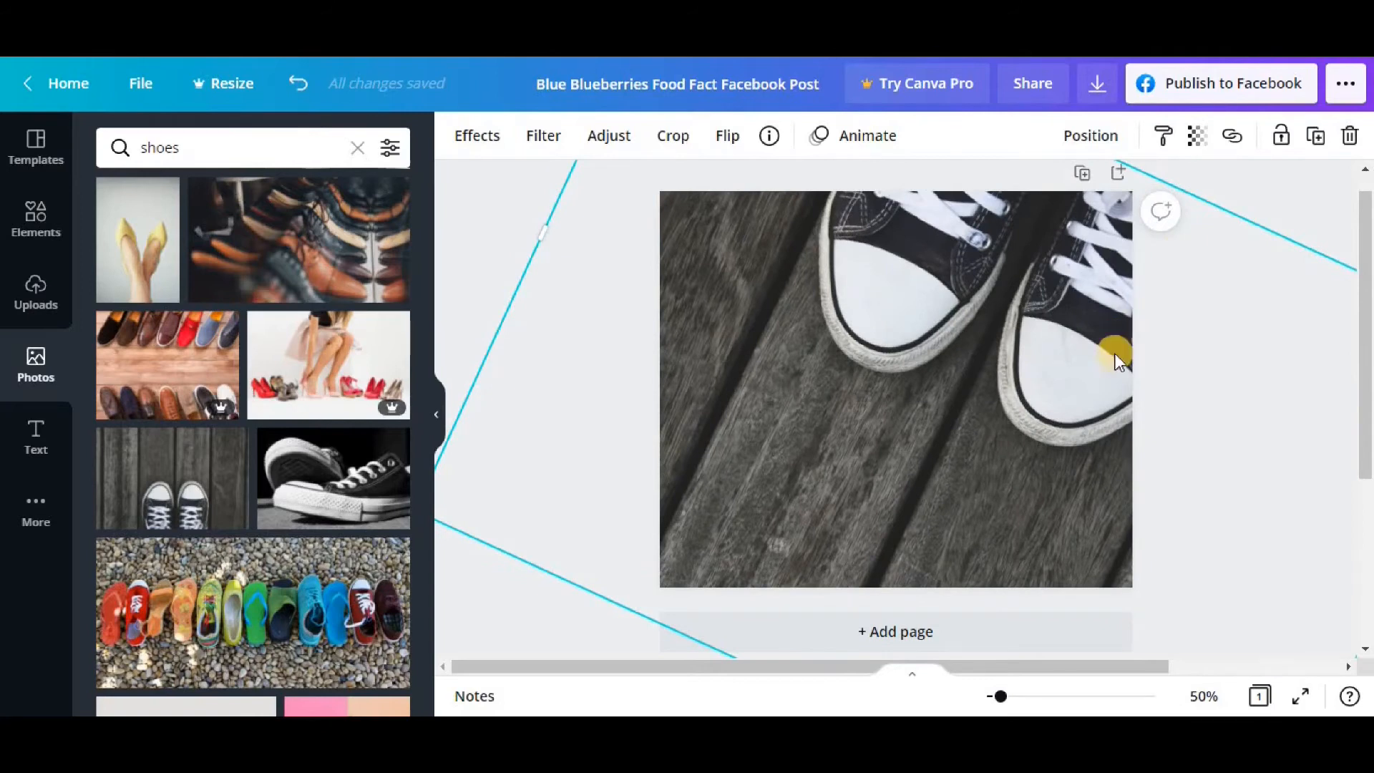
left_click_drag(1040, 375, 1059, 360)
scroll(784, 572, "down", 3)
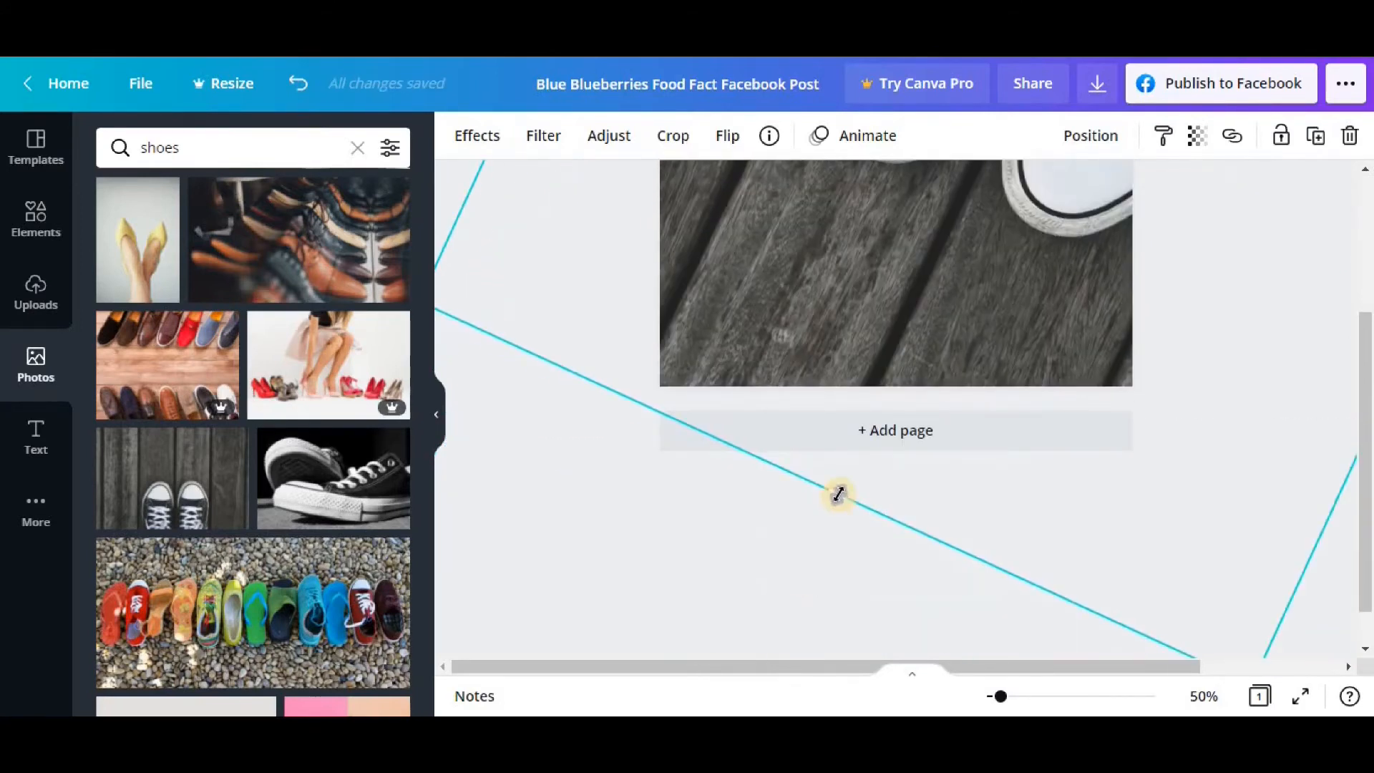
scroll(915, 544, "down", 1)
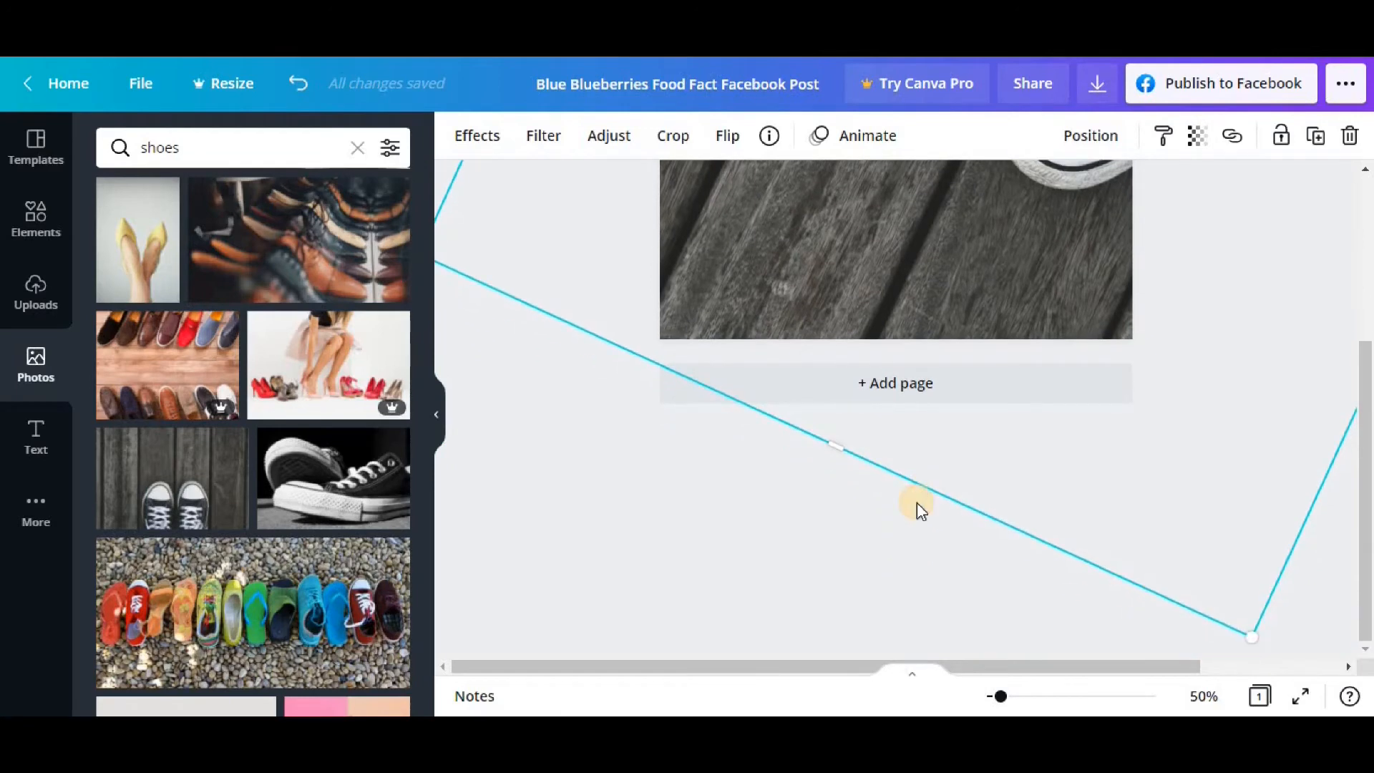
scroll(916, 506, "up", 4)
left_click_drag(519, 225, 498, 253)
Delete the sneaker photo from the page and undo the deletion
key("Delete")
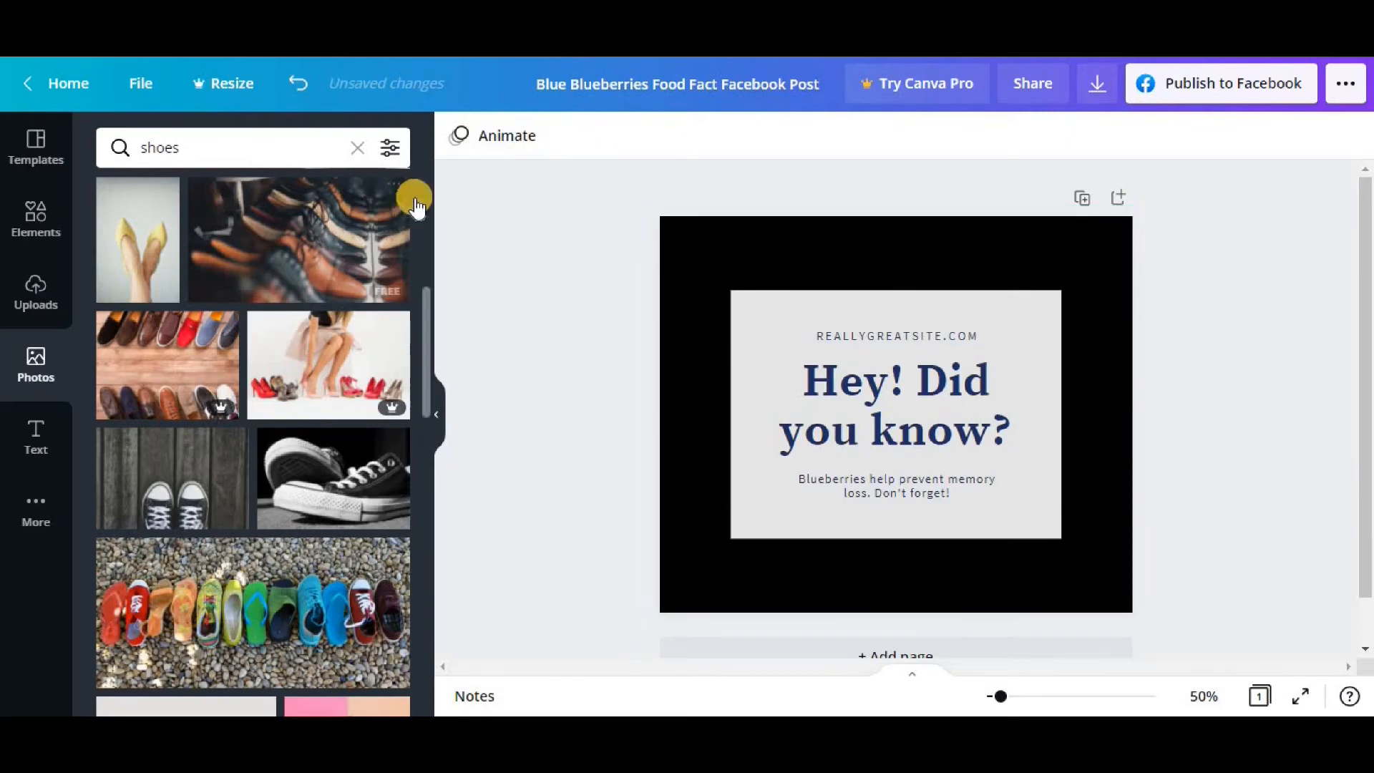
left_click(319, 85)
Send the sneaker photo to the back, behind the black square and the text box
left_click(900, 402)
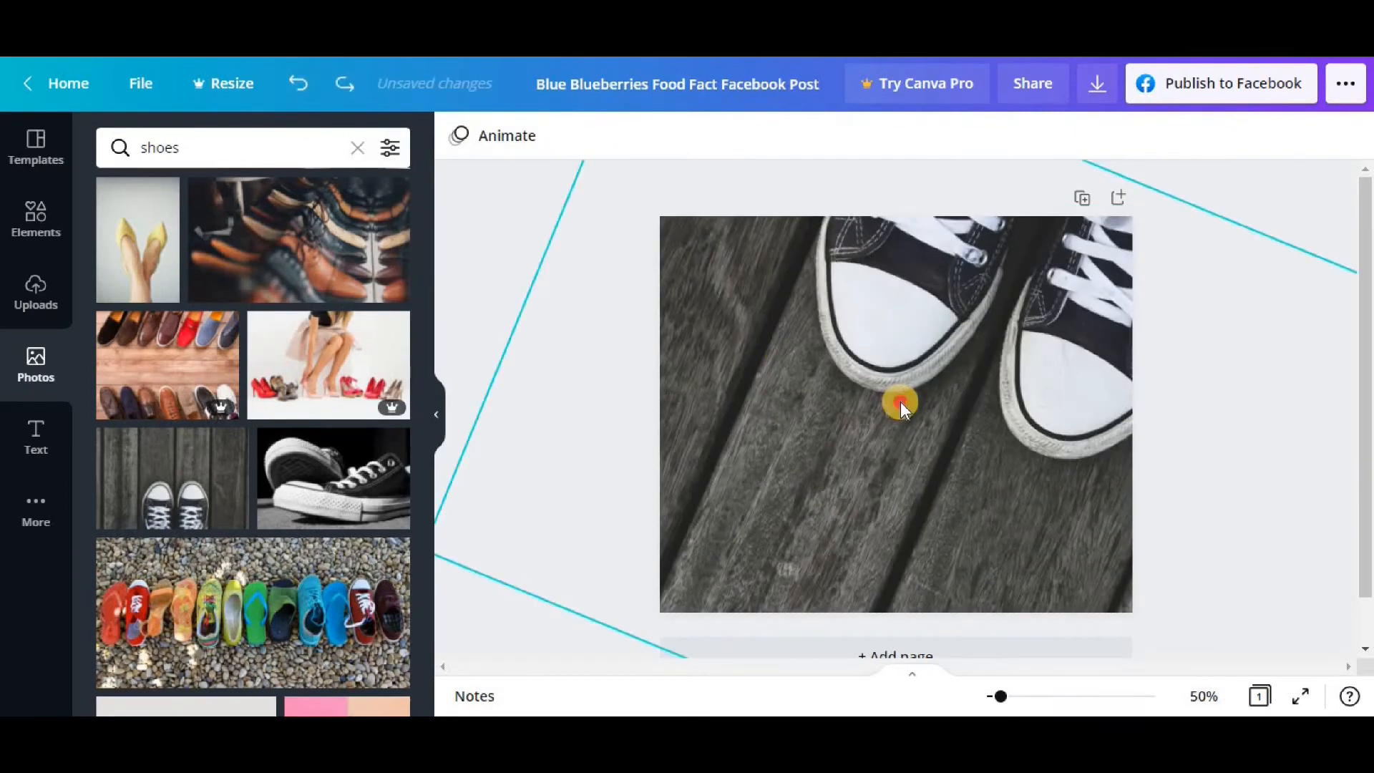
double_click(900, 401)
left_click(493, 136)
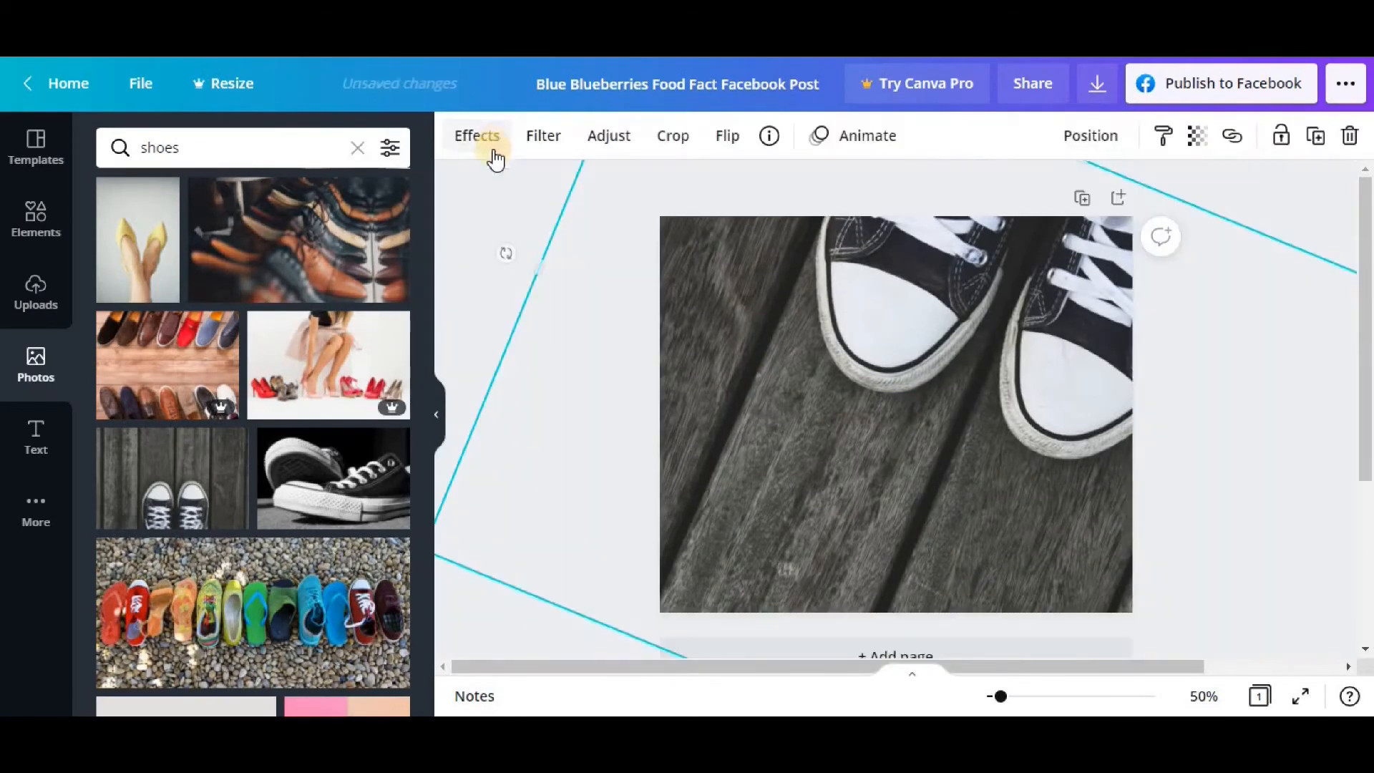
right_click(890, 375)
right_click(732, 357)
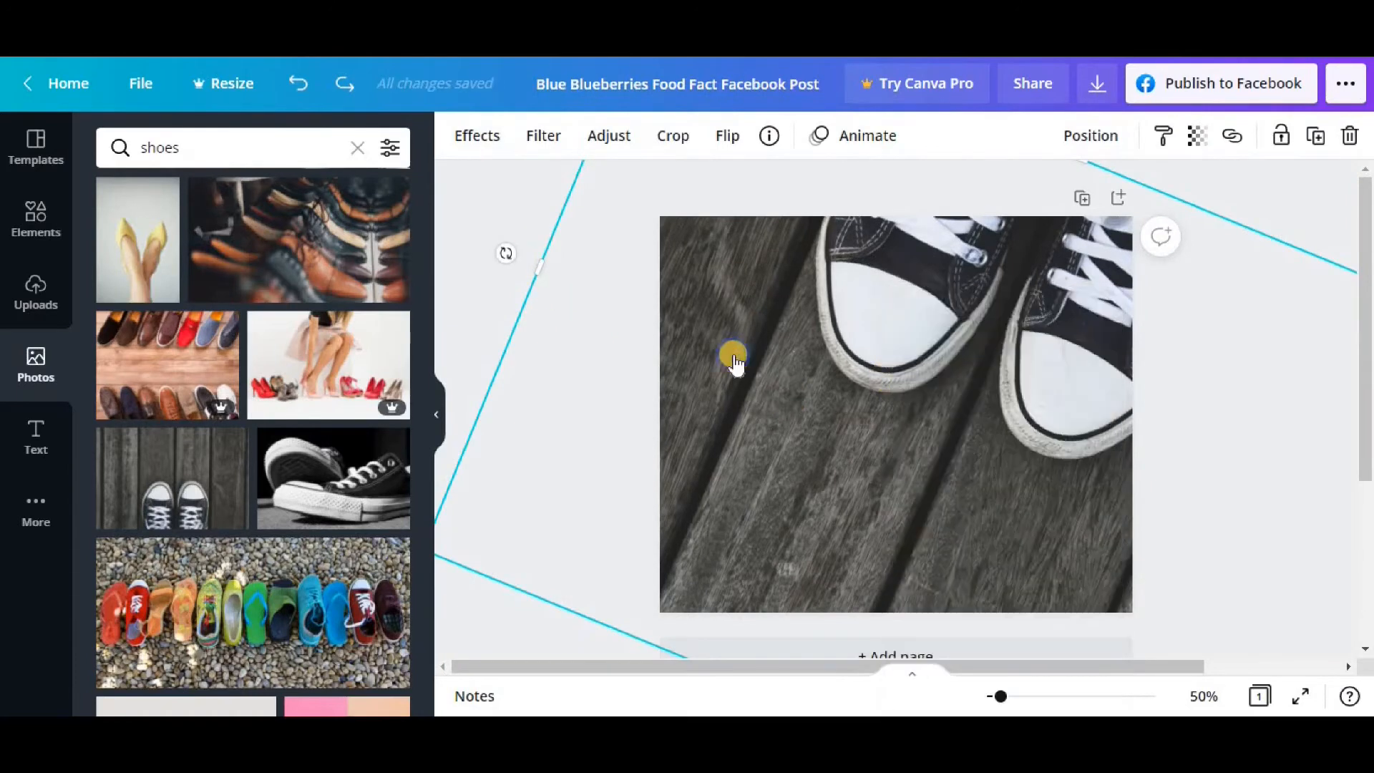
left_click(873, 491)
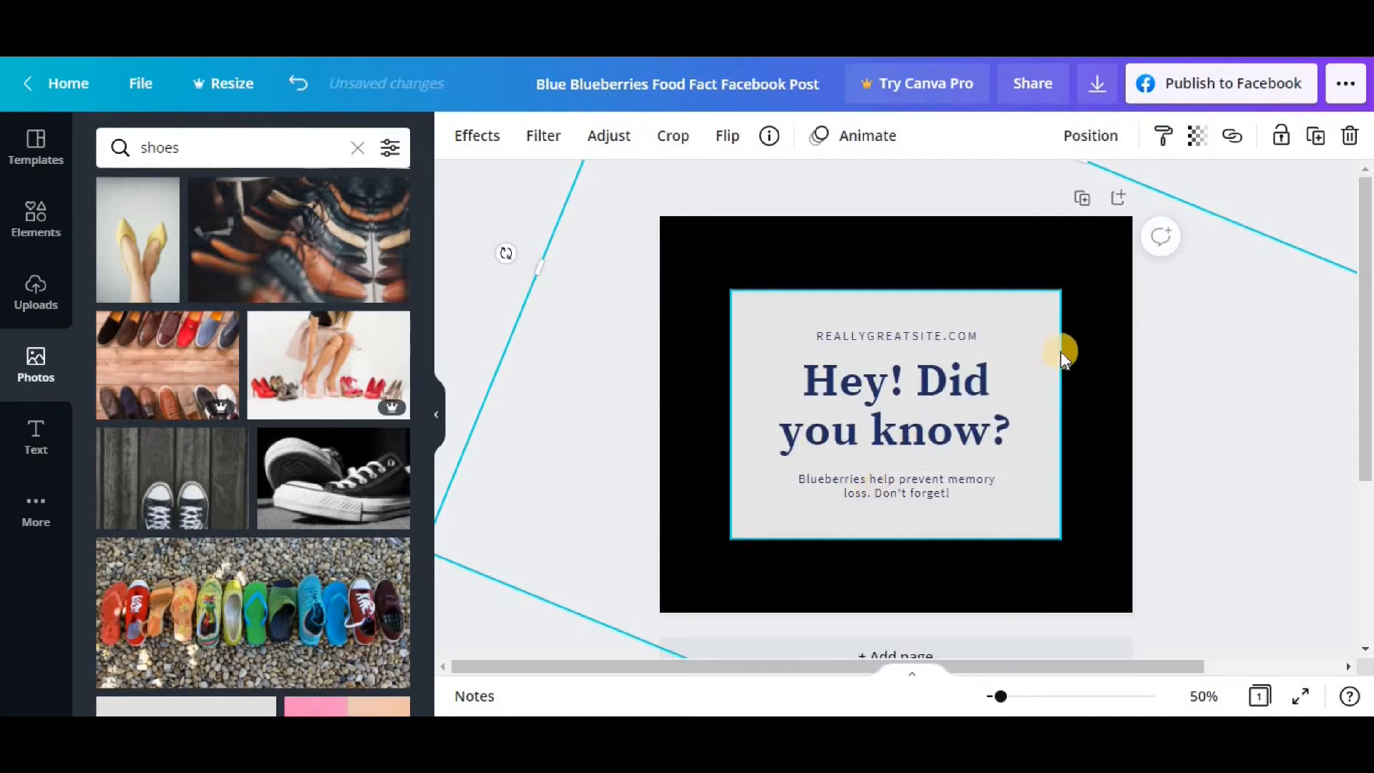
Make the black square partly transparent so the sneaker photo shows through as a darkened background
left_click(1070, 286)
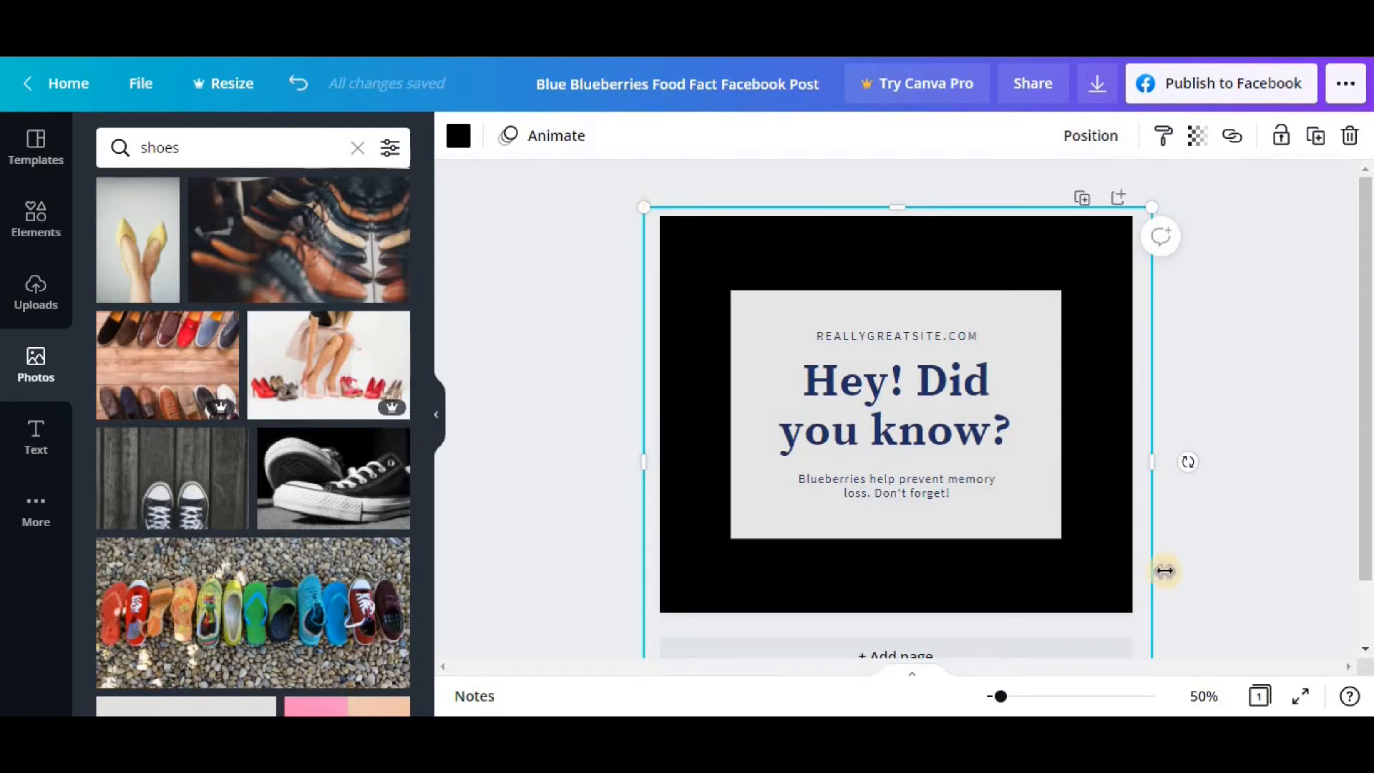
left_click(1196, 135)
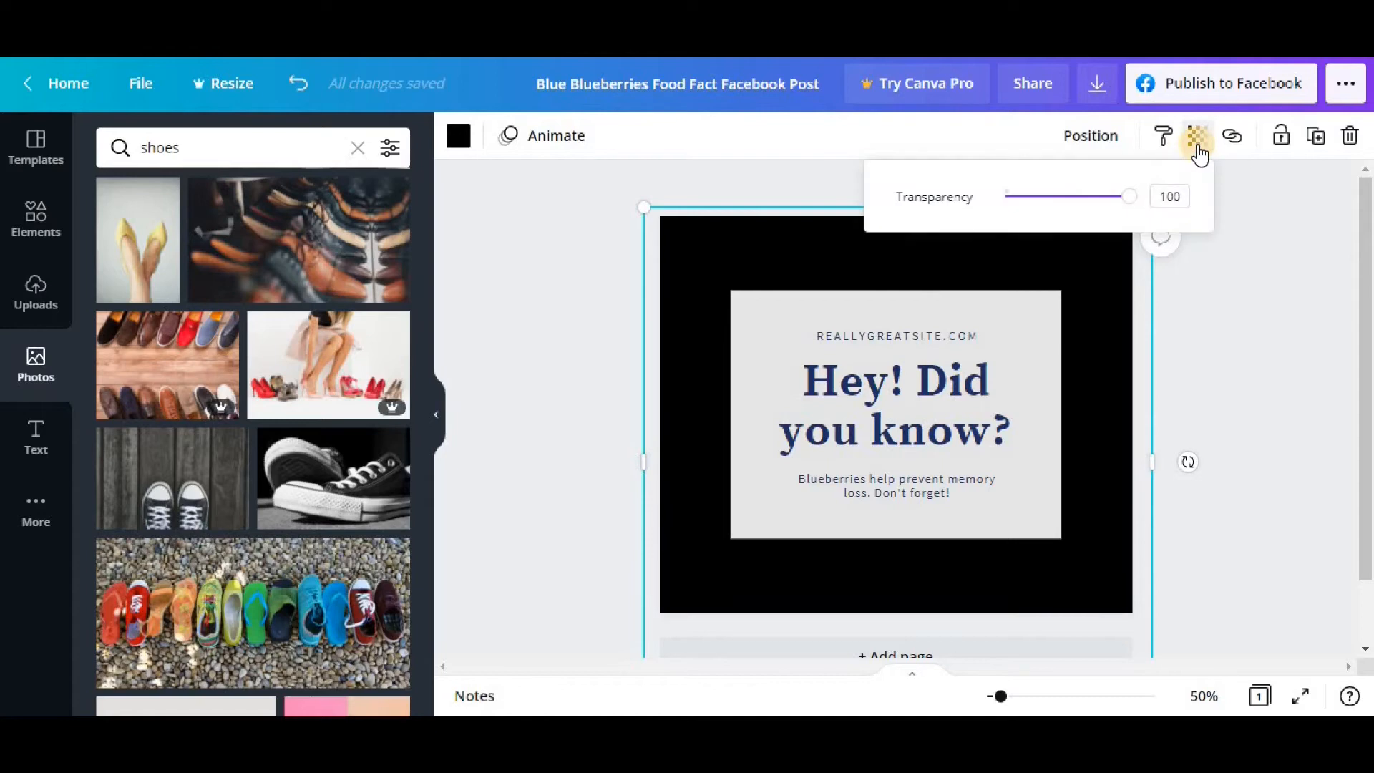
left_click_drag(1129, 204, 1089, 214)
left_click(1300, 374)
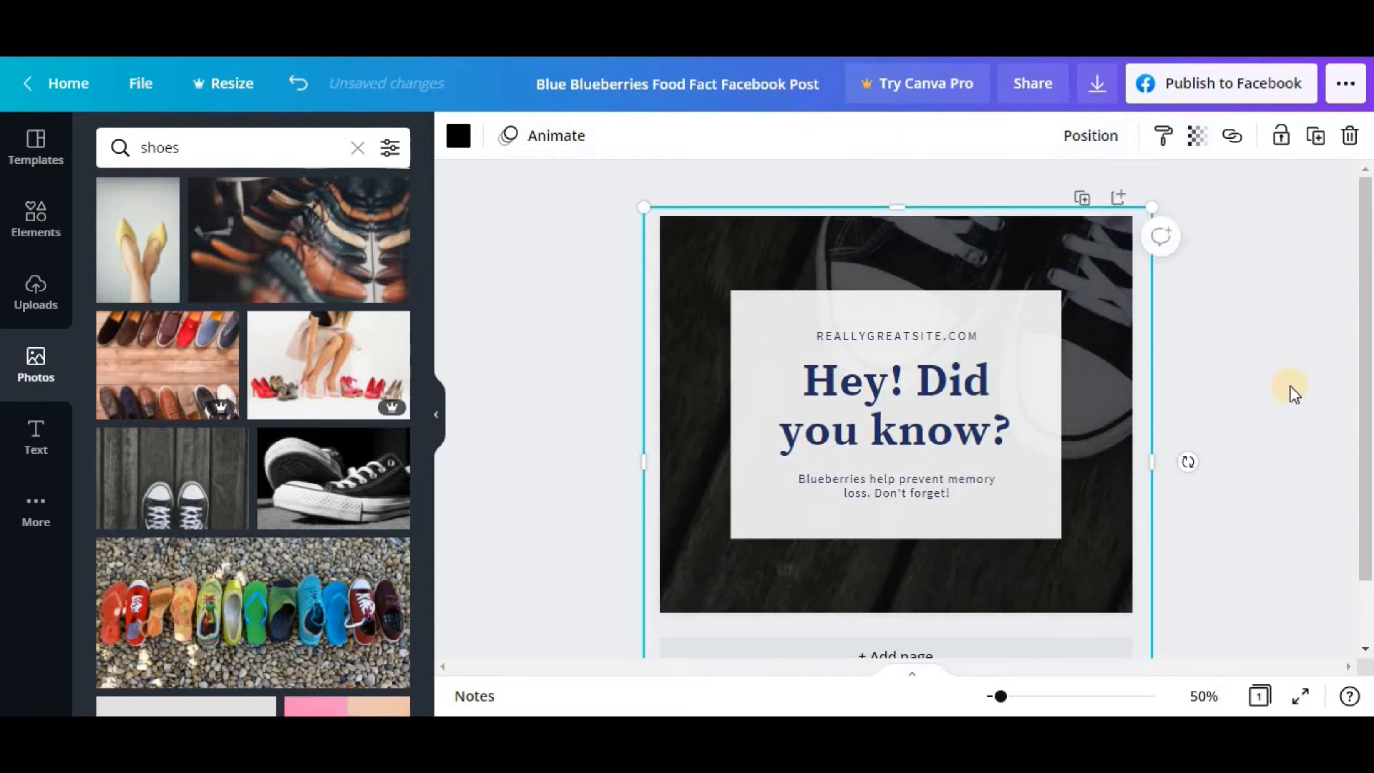
left_click(1293, 394)
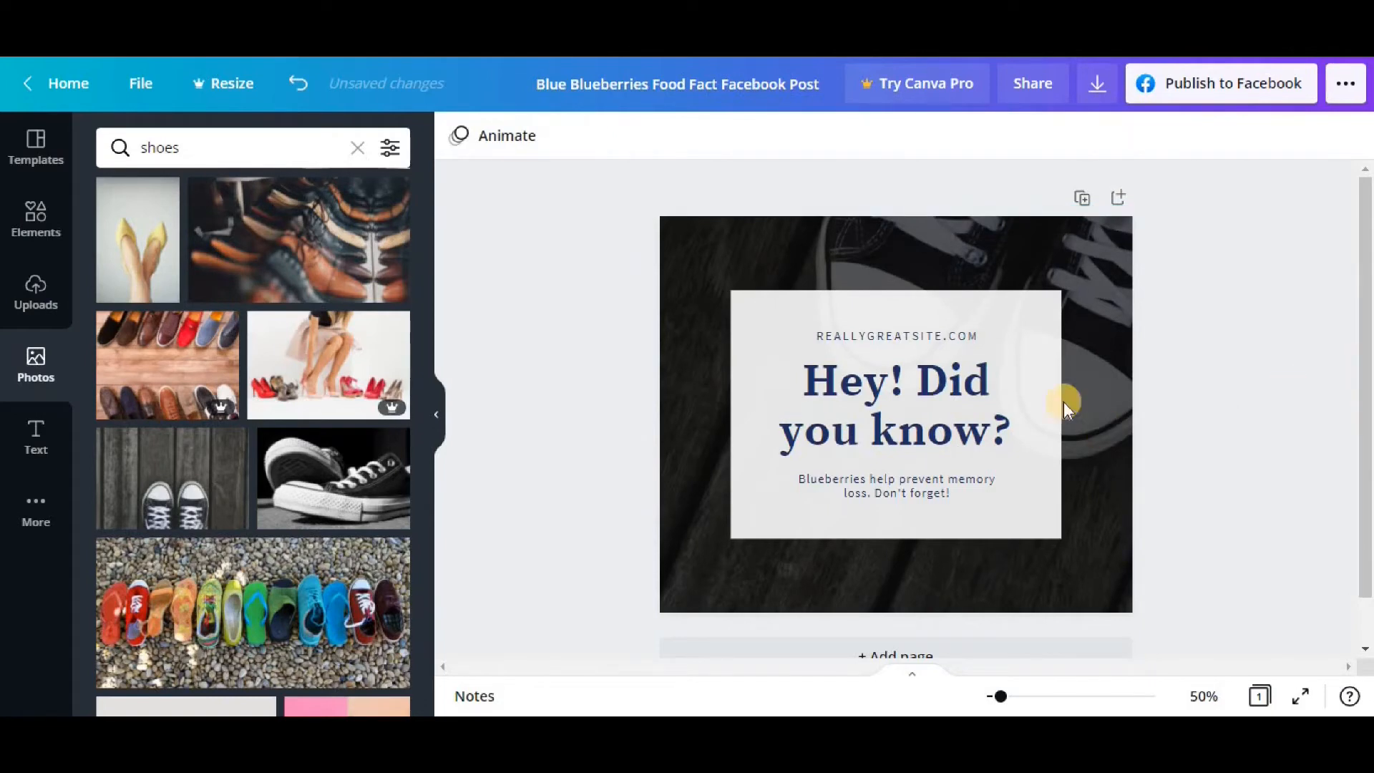
Set the transparency of the white box behind the text to 48
left_click(1030, 358)
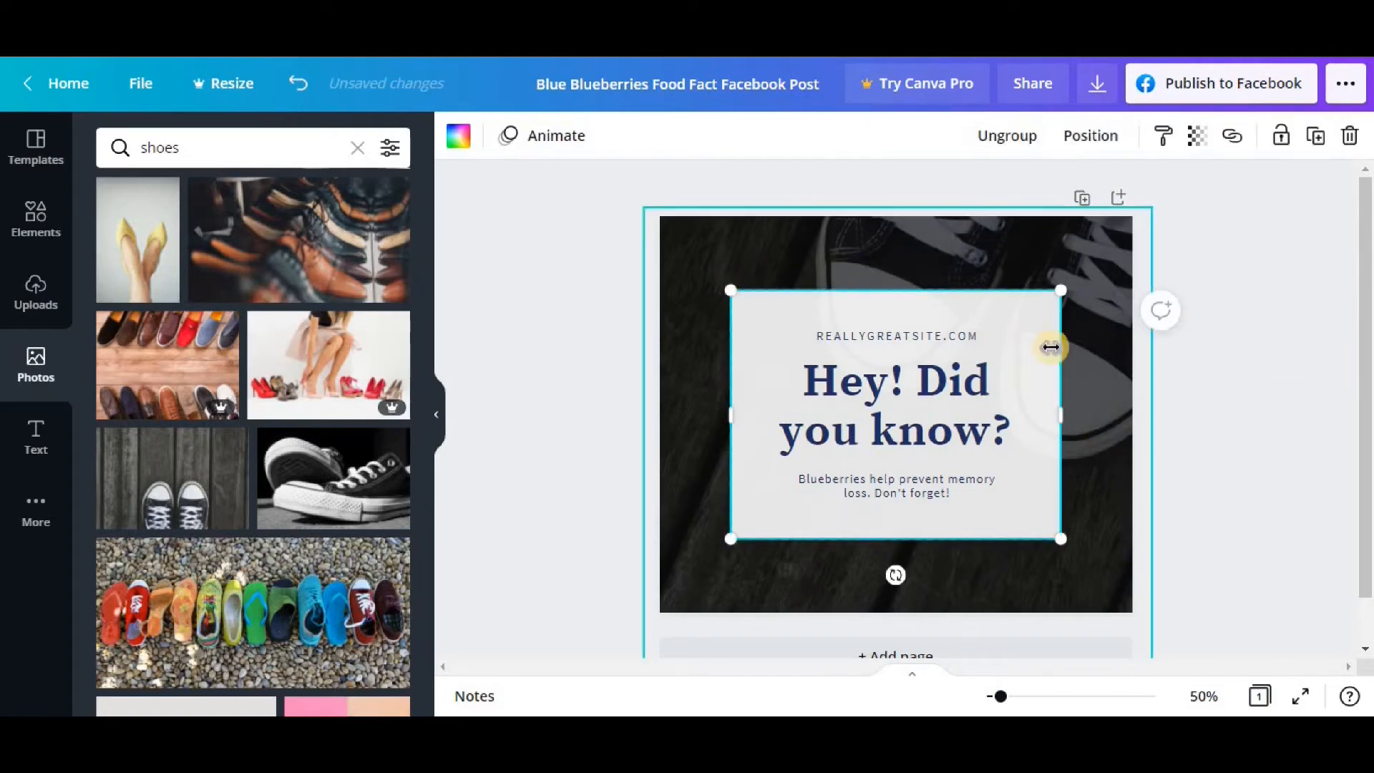
left_click(1199, 137)
left_click_drag(1138, 196, 1068, 211)
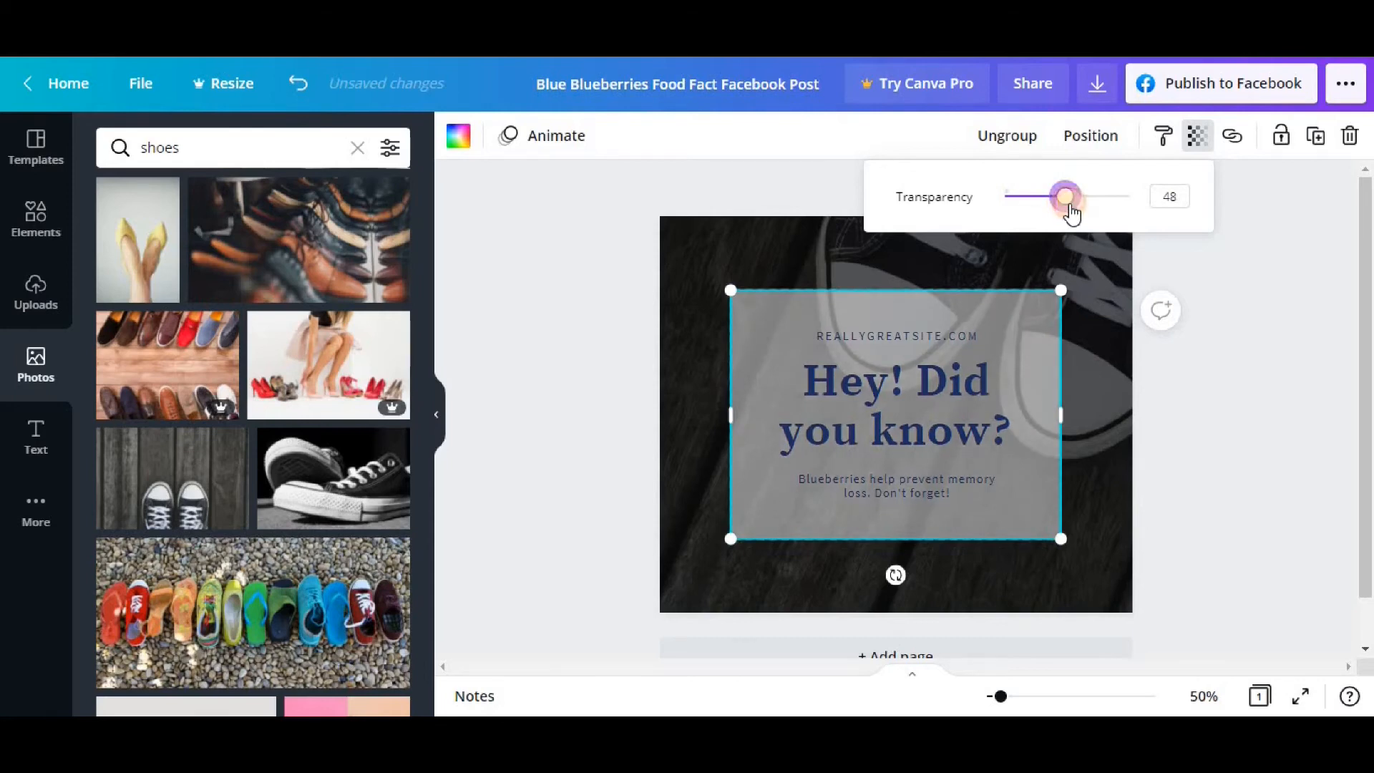
left_click(1208, 289)
left_click(1209, 289)
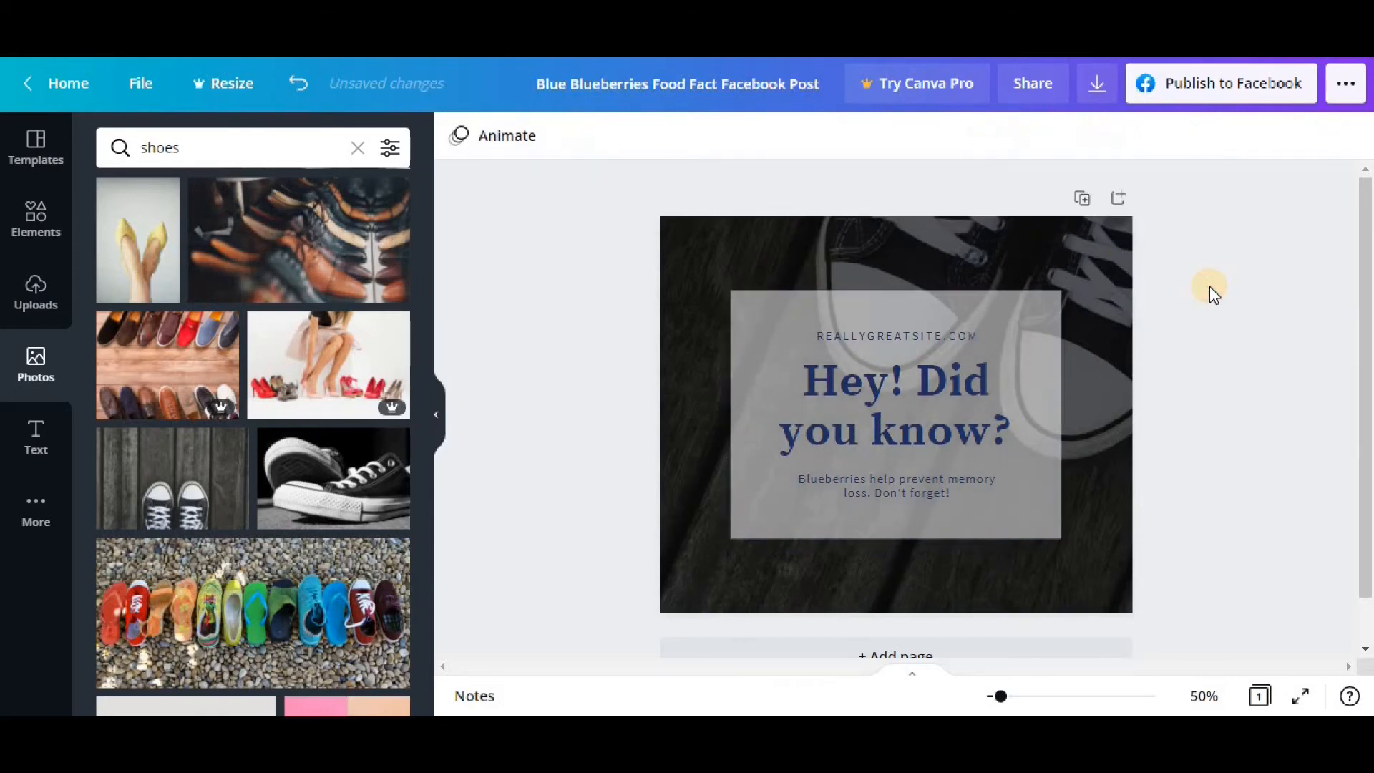
Replace the "Hey! Did you know?" heading with "ON SALE"
left_click(942, 392)
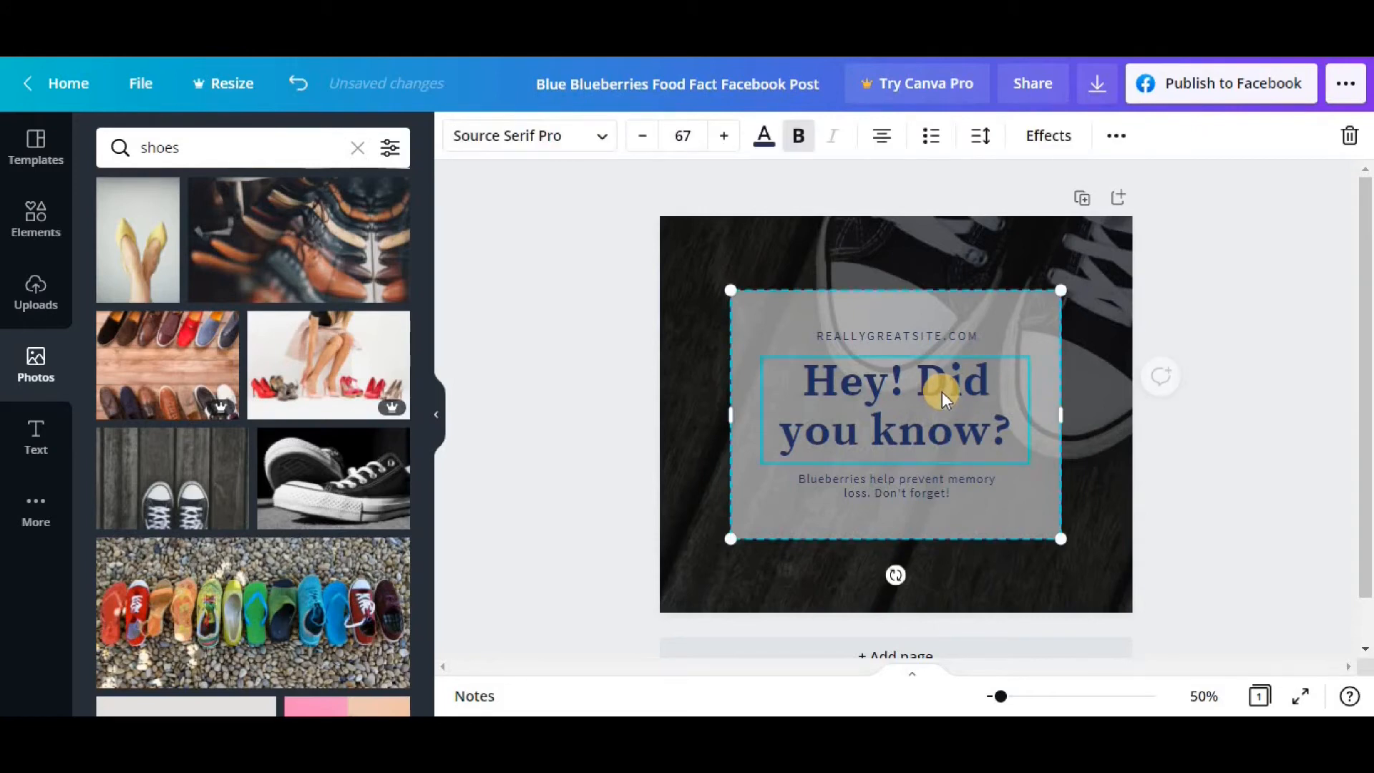
double_click(938, 434)
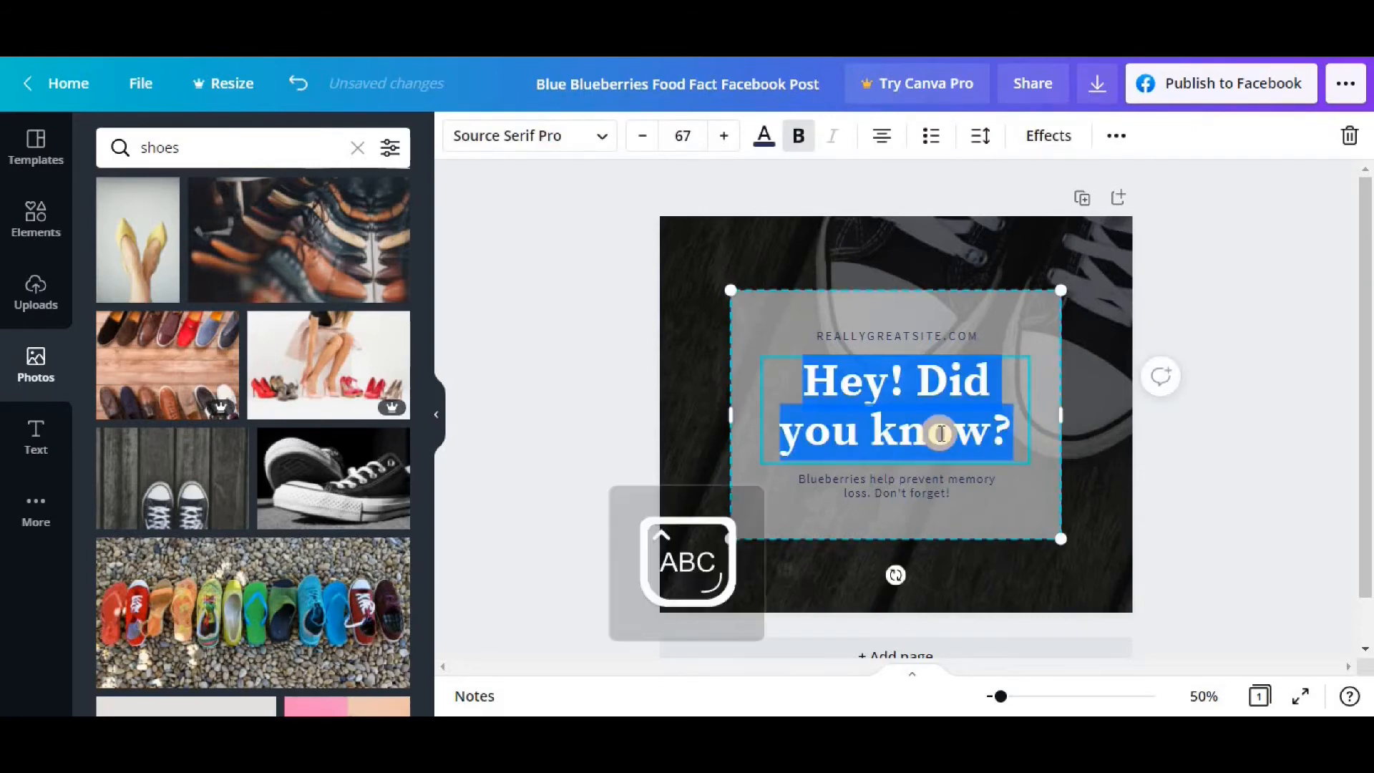
type("ON SALE")
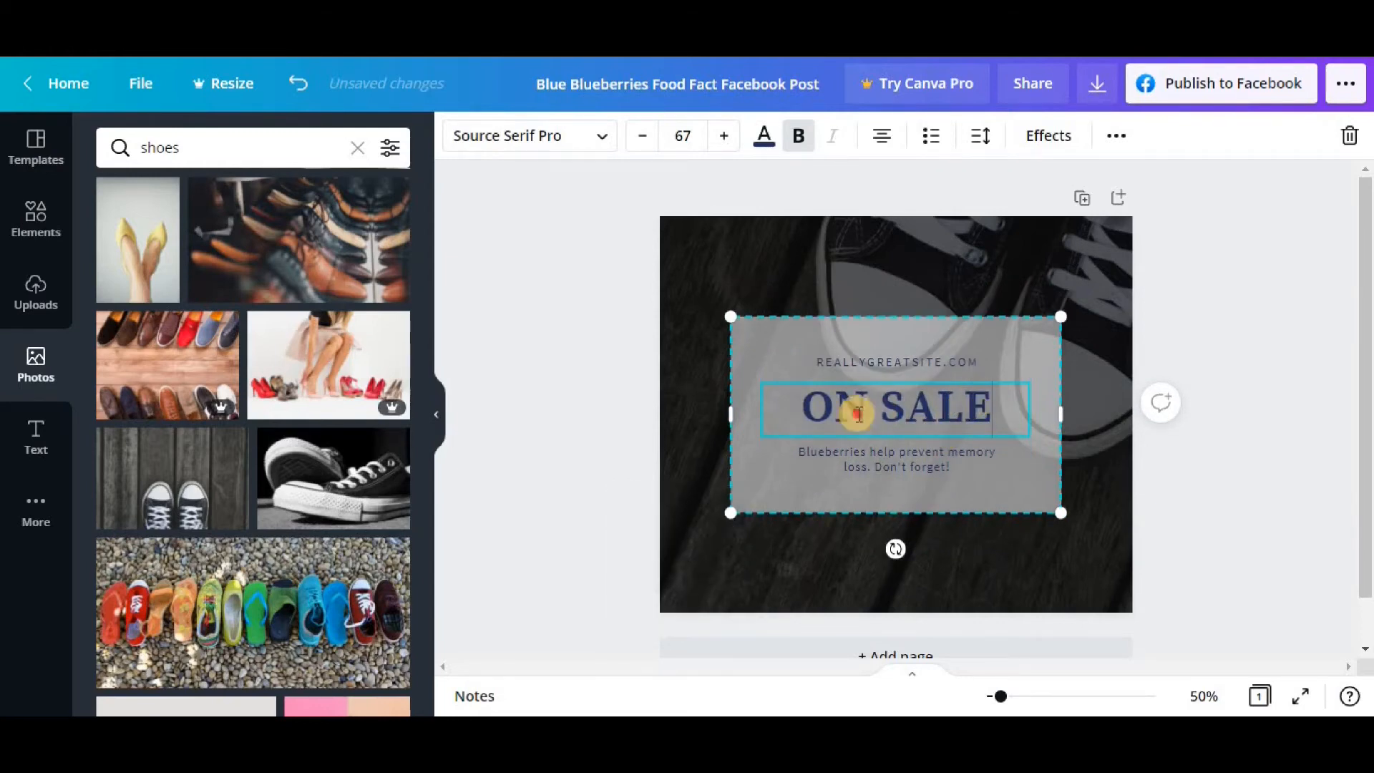
Change the heading text to "FRIDAY SALE"
triple_click(800, 413)
type("FRID")
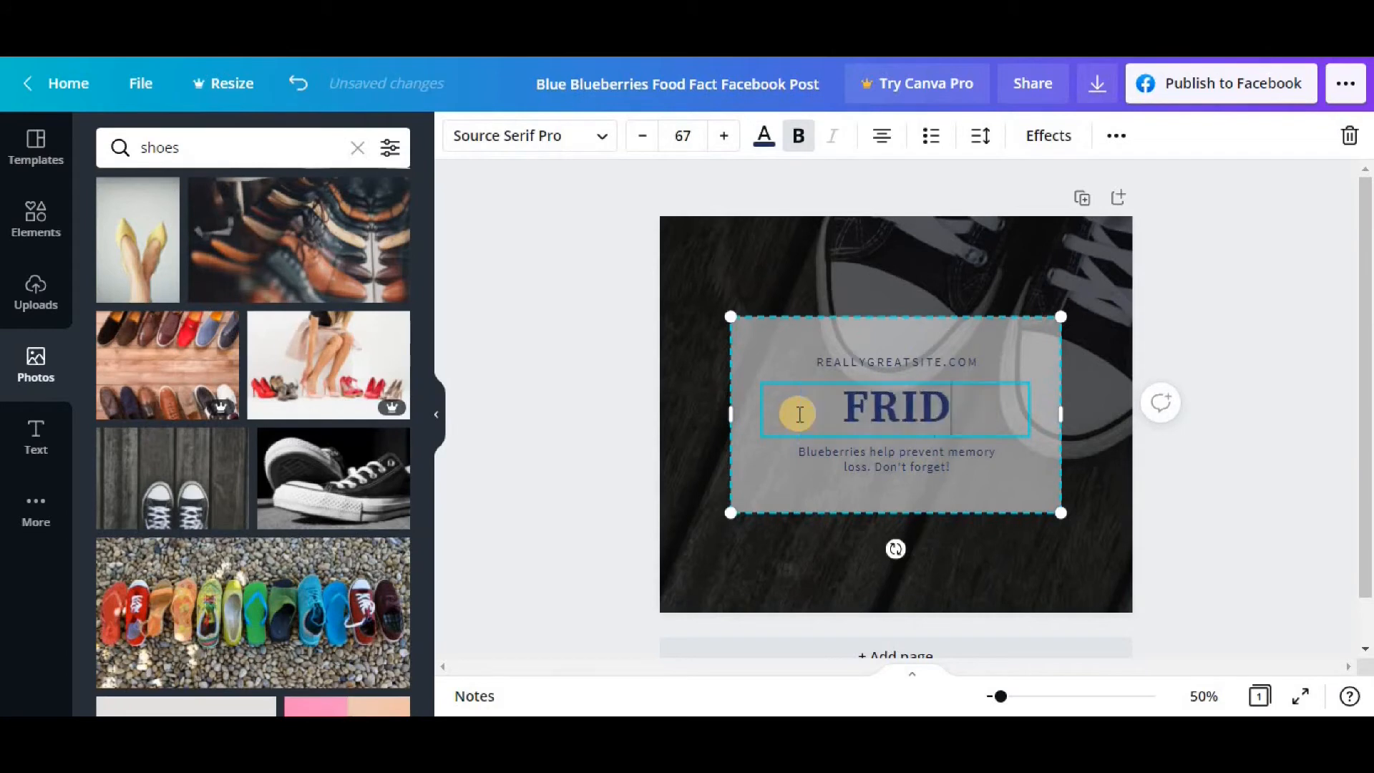
type("AY SALE")
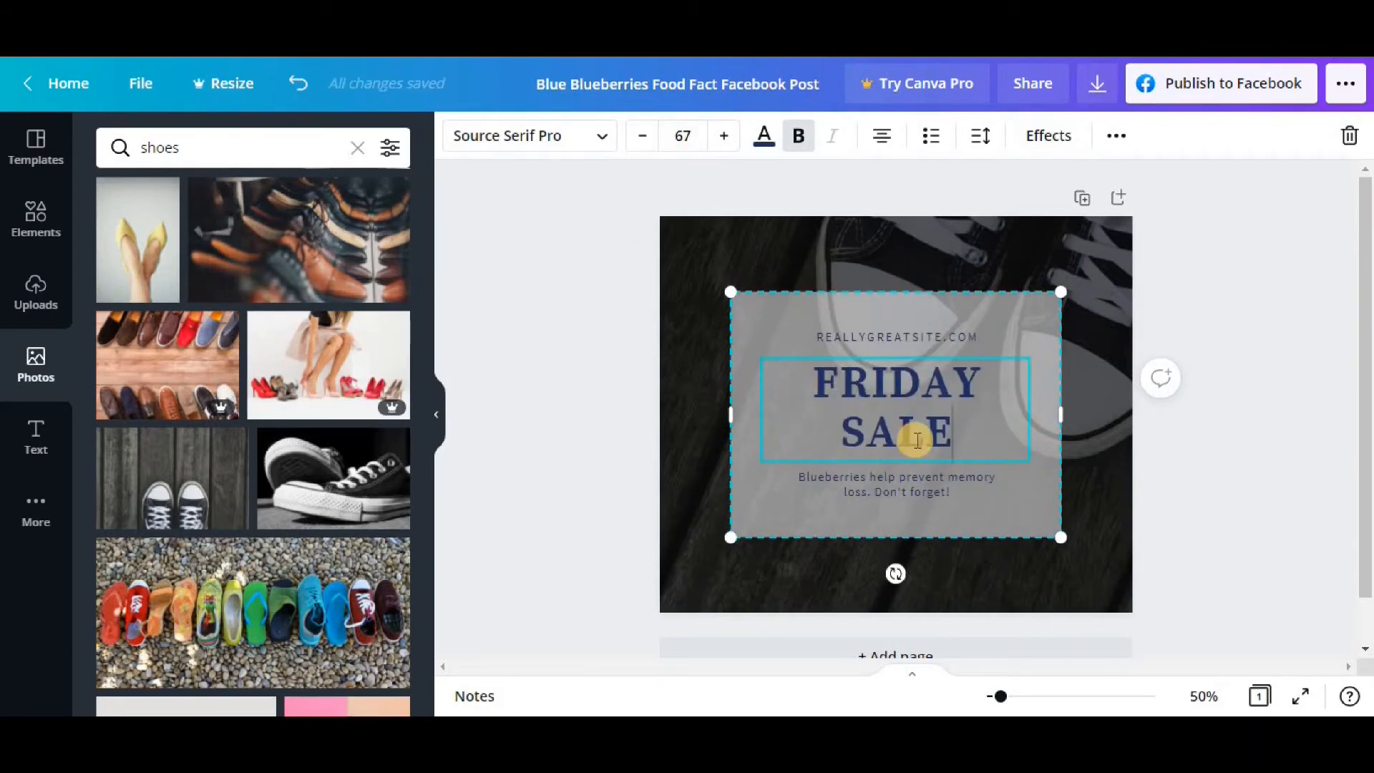
Try the Cooper Hewitt and Aileron Regular fonts on the FRIDAY SALE heading
double_click(1028, 456)
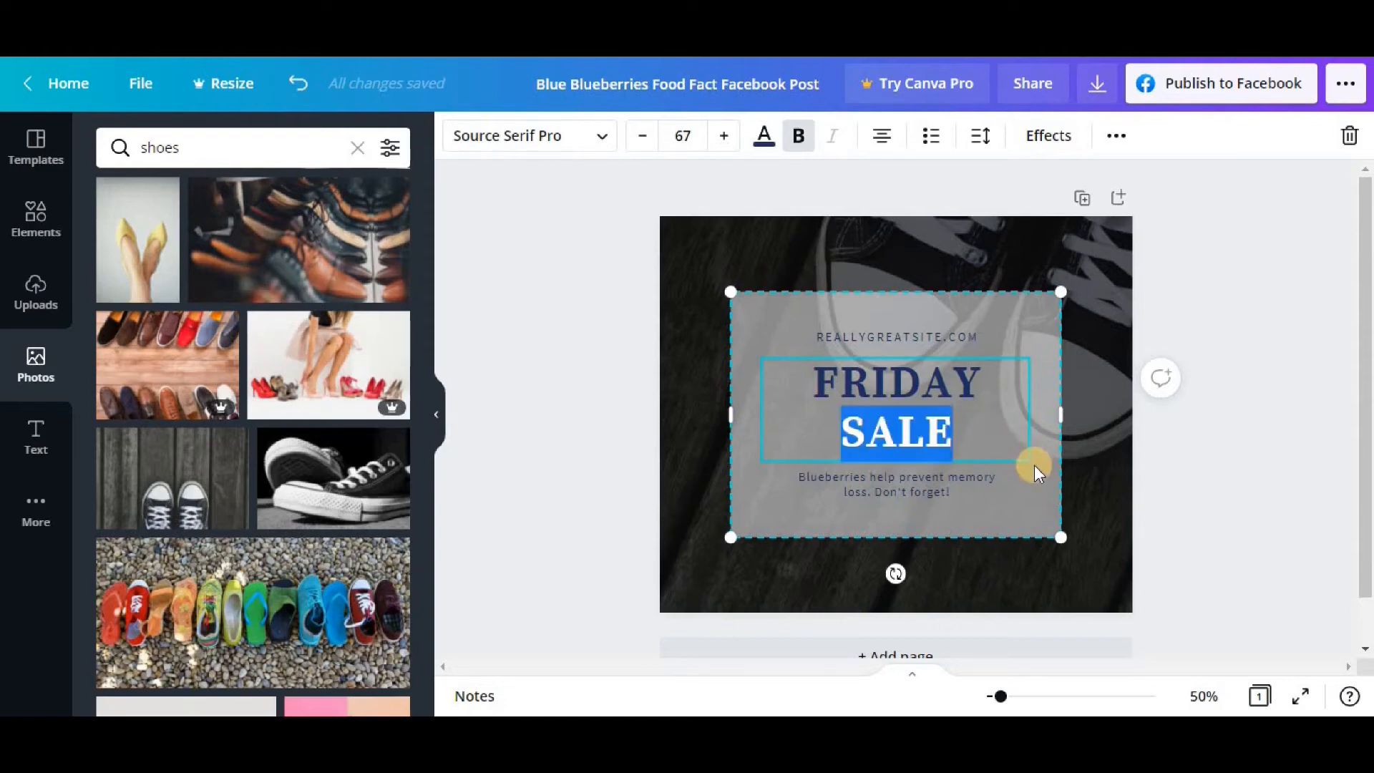
left_click(1029, 462)
left_click(941, 411)
left_click(925, 405)
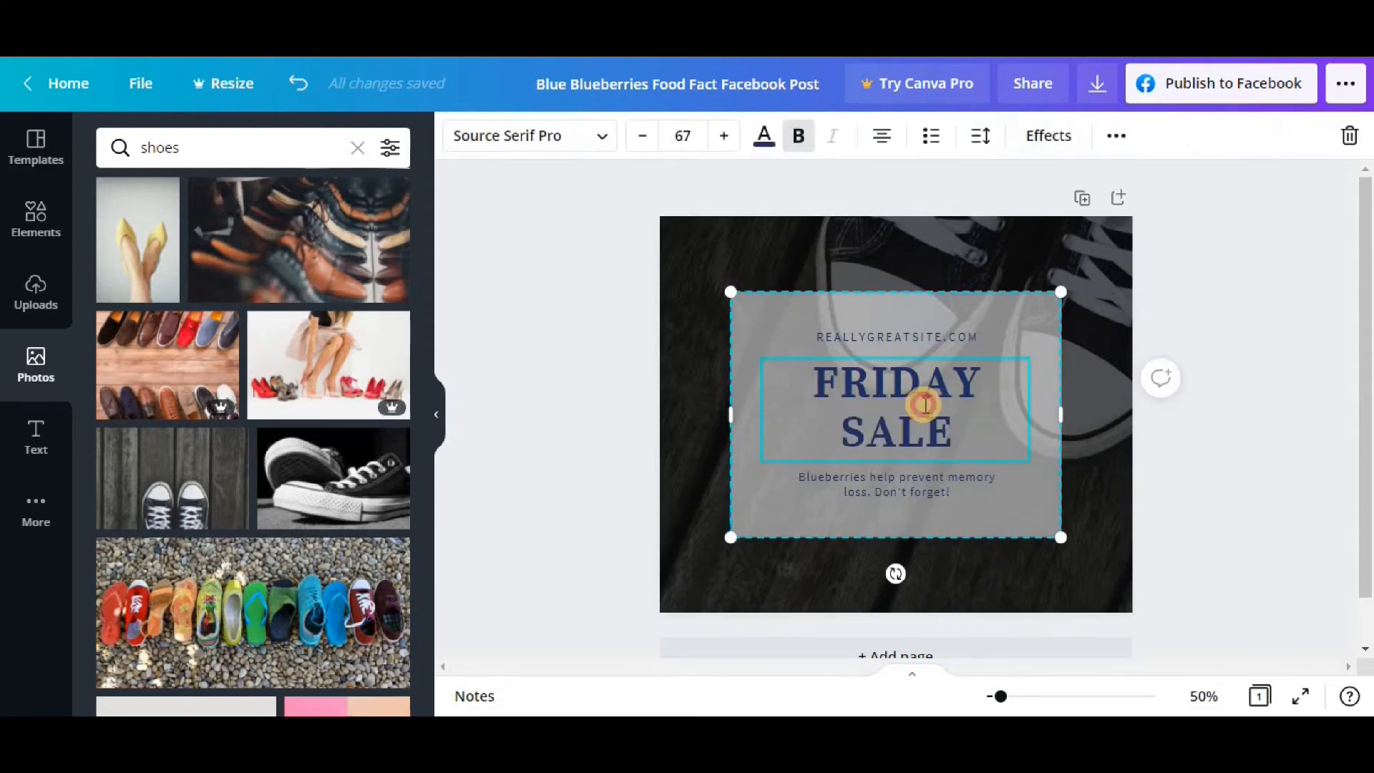
double_click(925, 405)
left_click(934, 423)
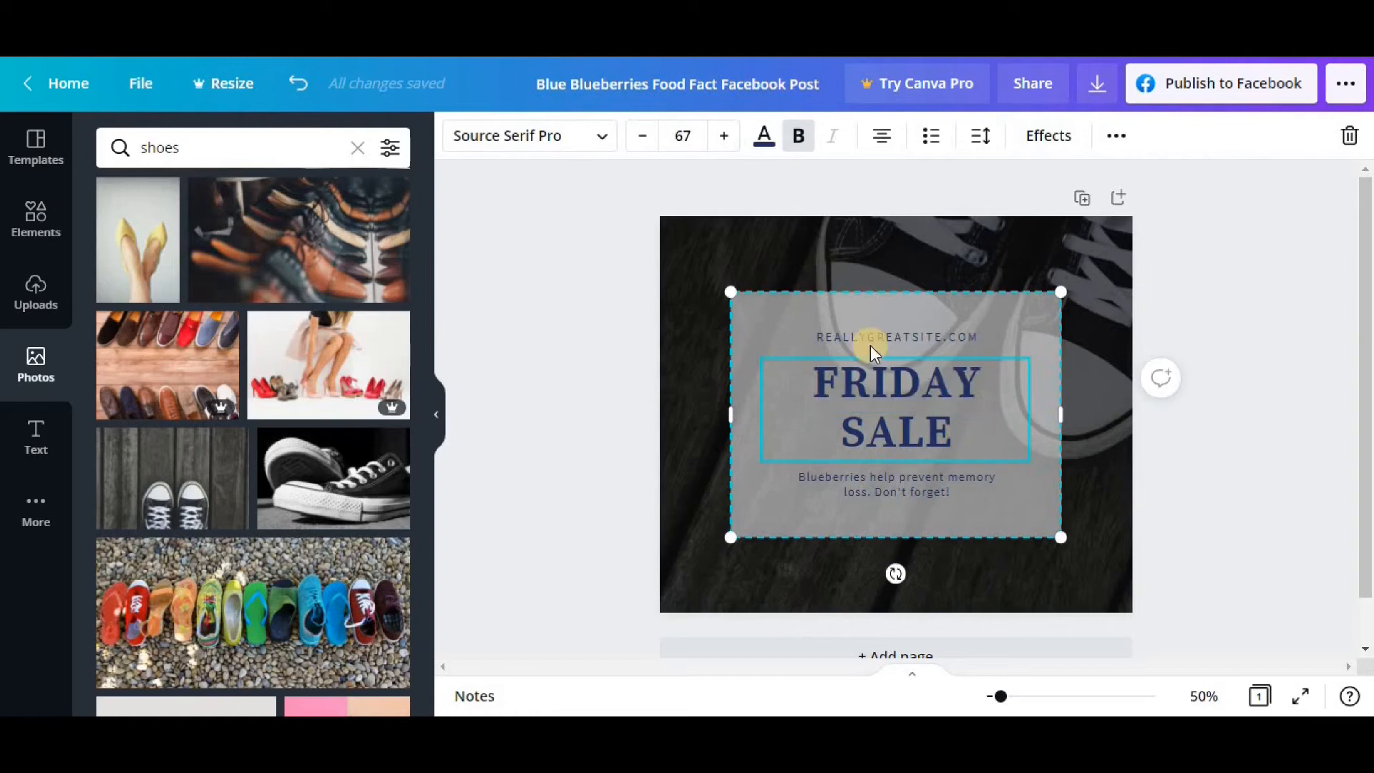
left_click(603, 140)
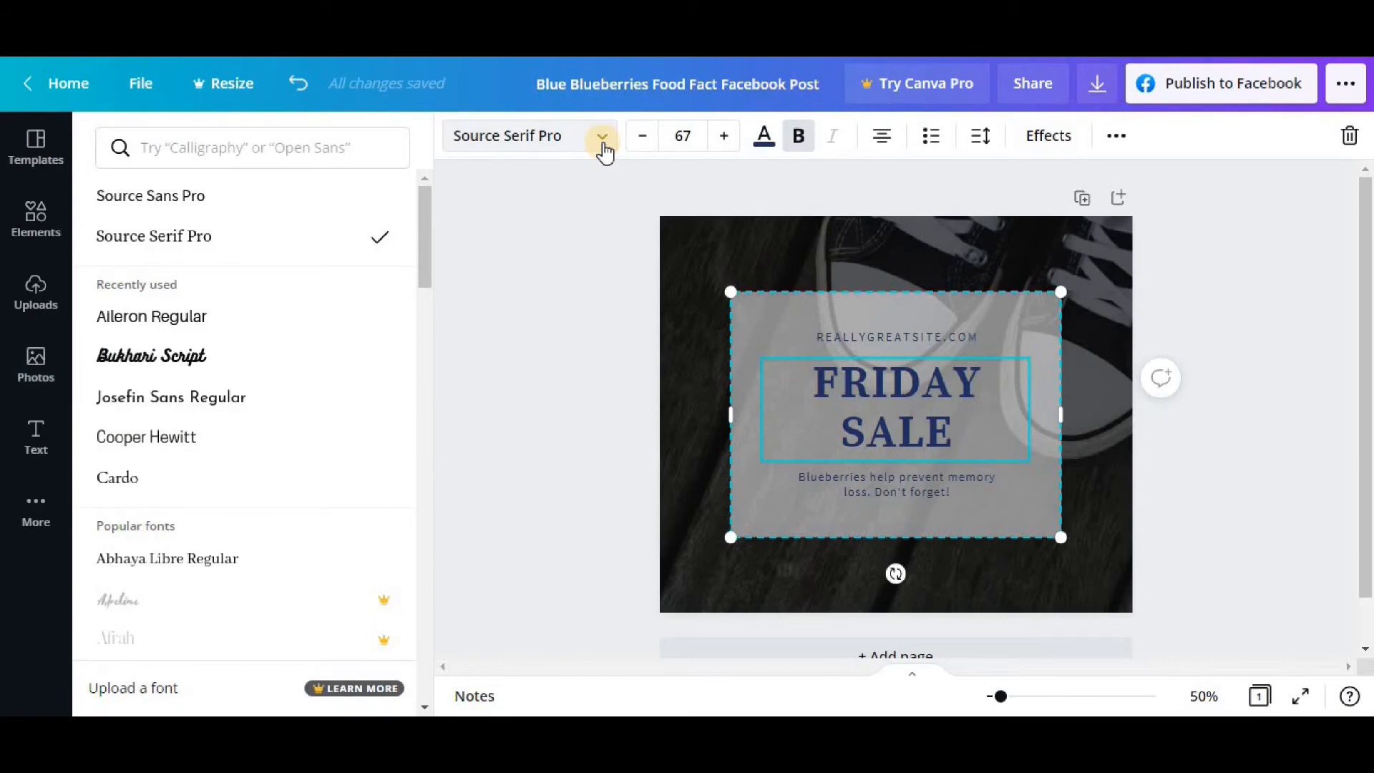
left_click(192, 440)
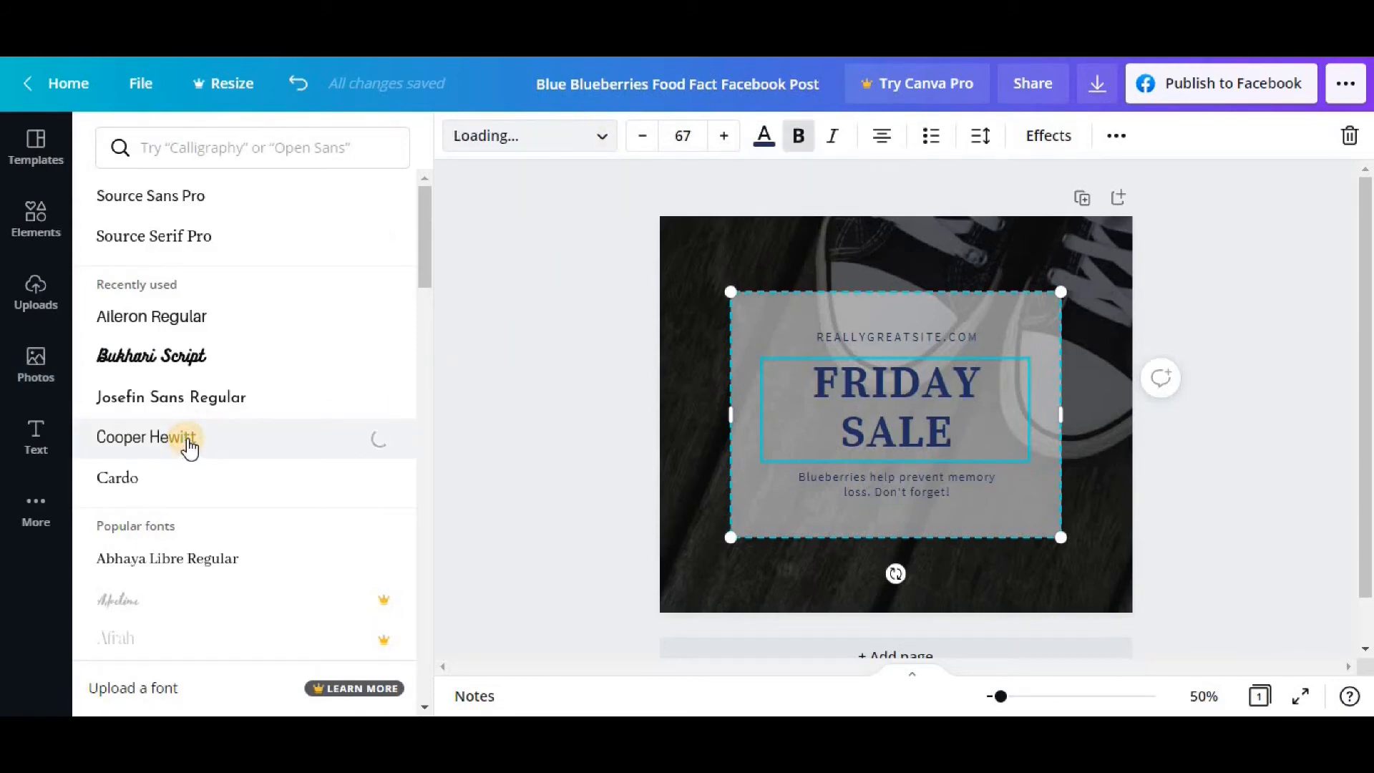
left_click(170, 320)
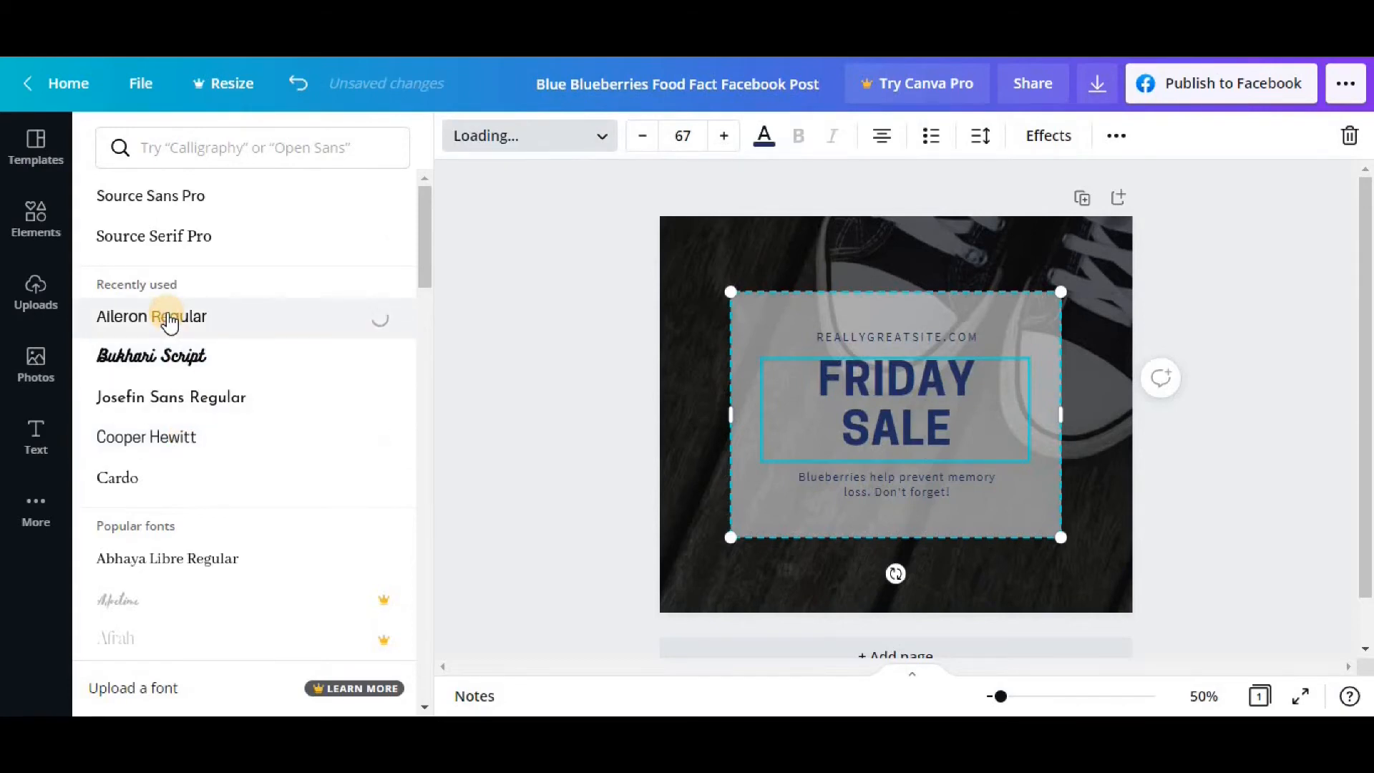
Try the Anonymous Pro and Eczar SemiBold fonts on the FRIDAY SALE heading
scroll(170, 319, "down", 3)
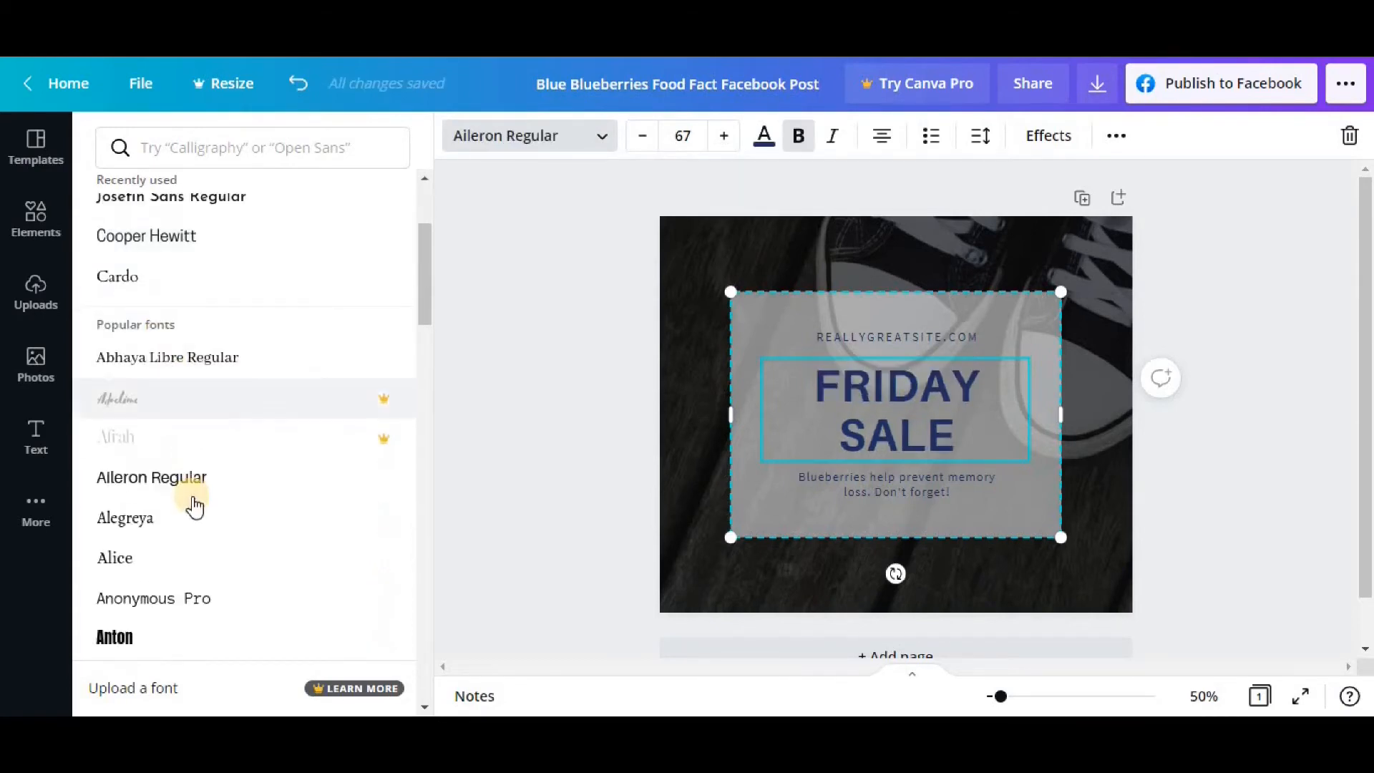
scroll(188, 484, "down", 3)
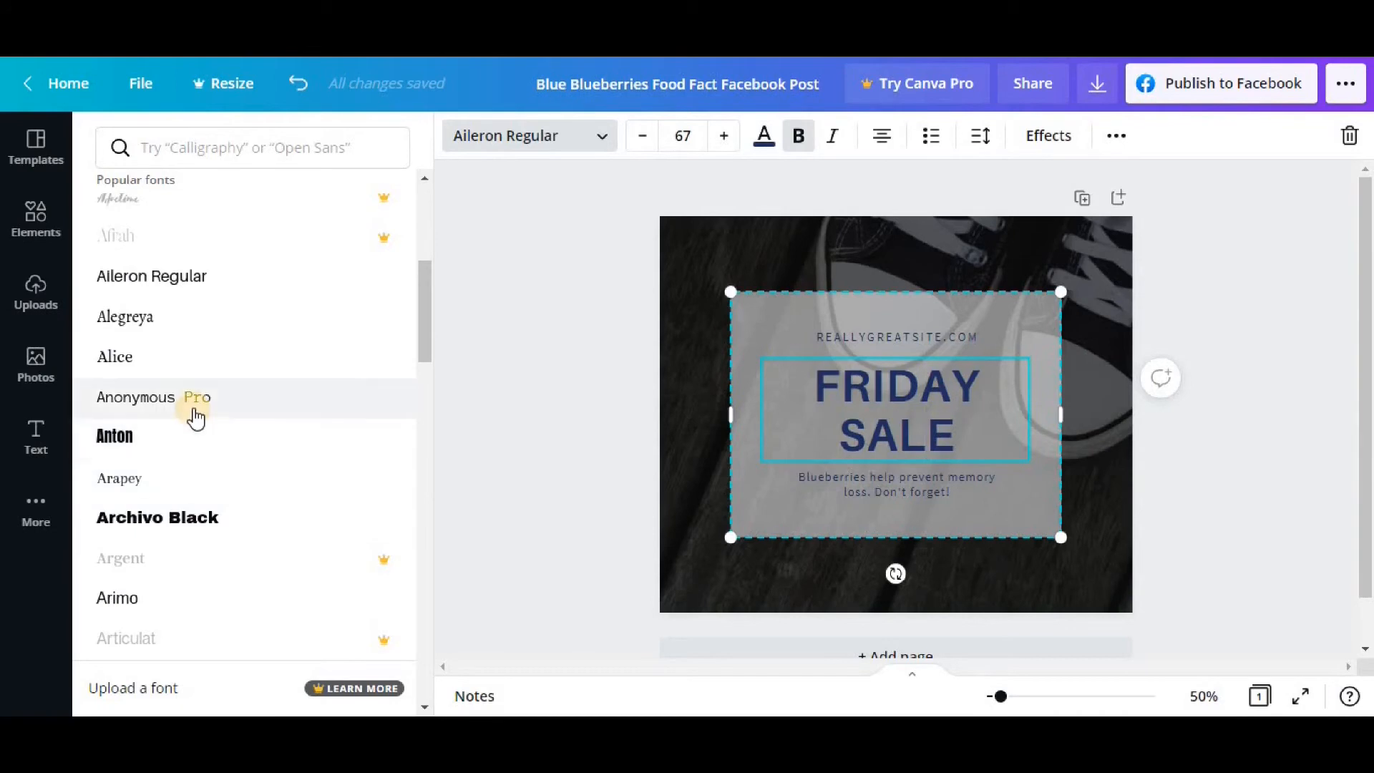
left_click(196, 409)
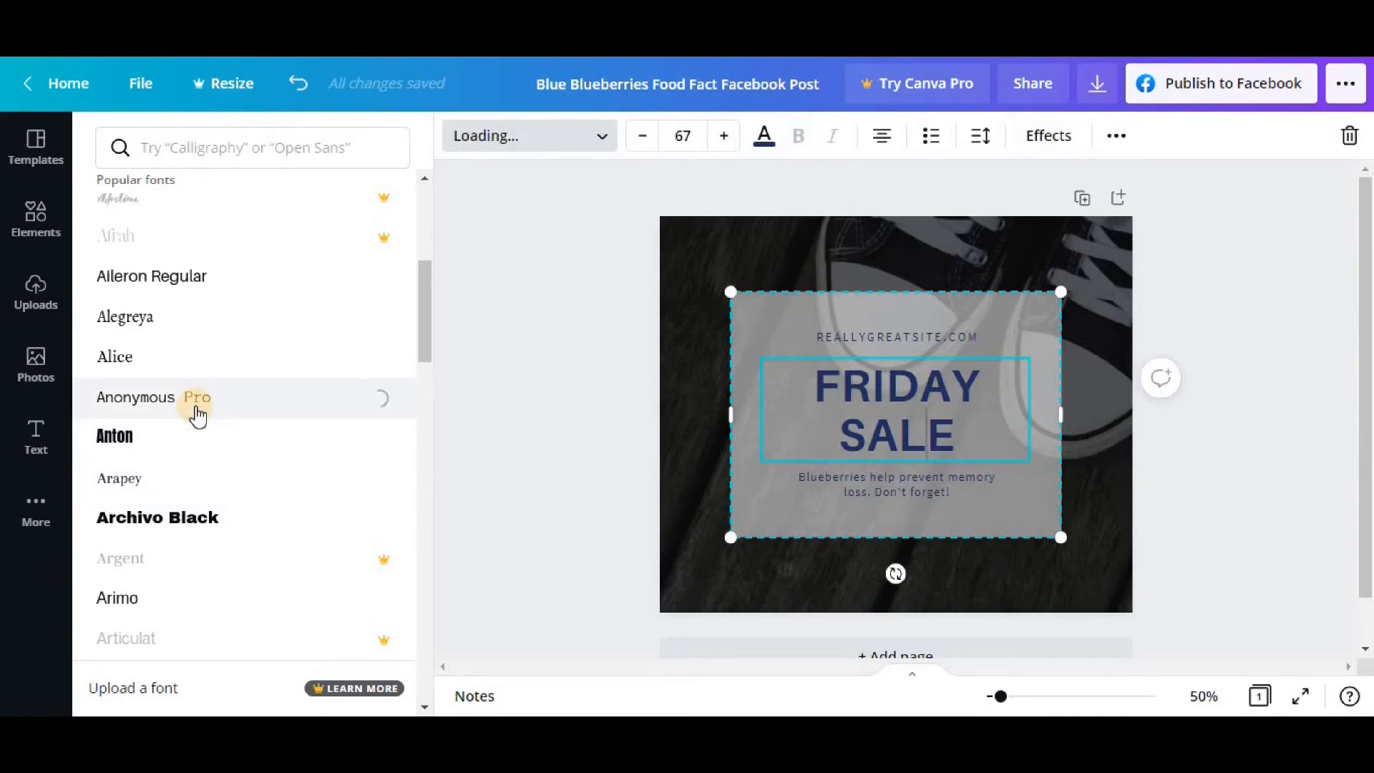
scroll(198, 415, "down", 3)
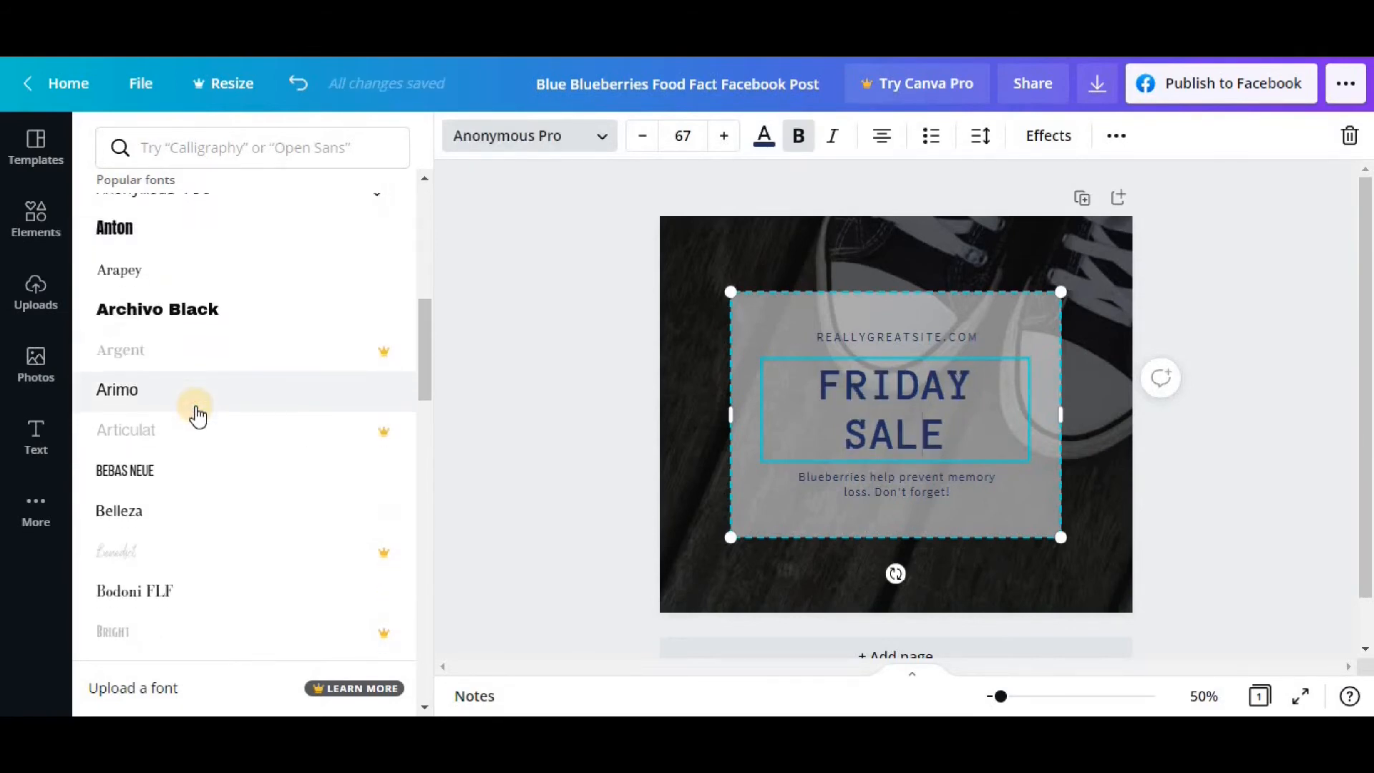
scroll(197, 415, "down", 3)
scroll(197, 415, "down", 4)
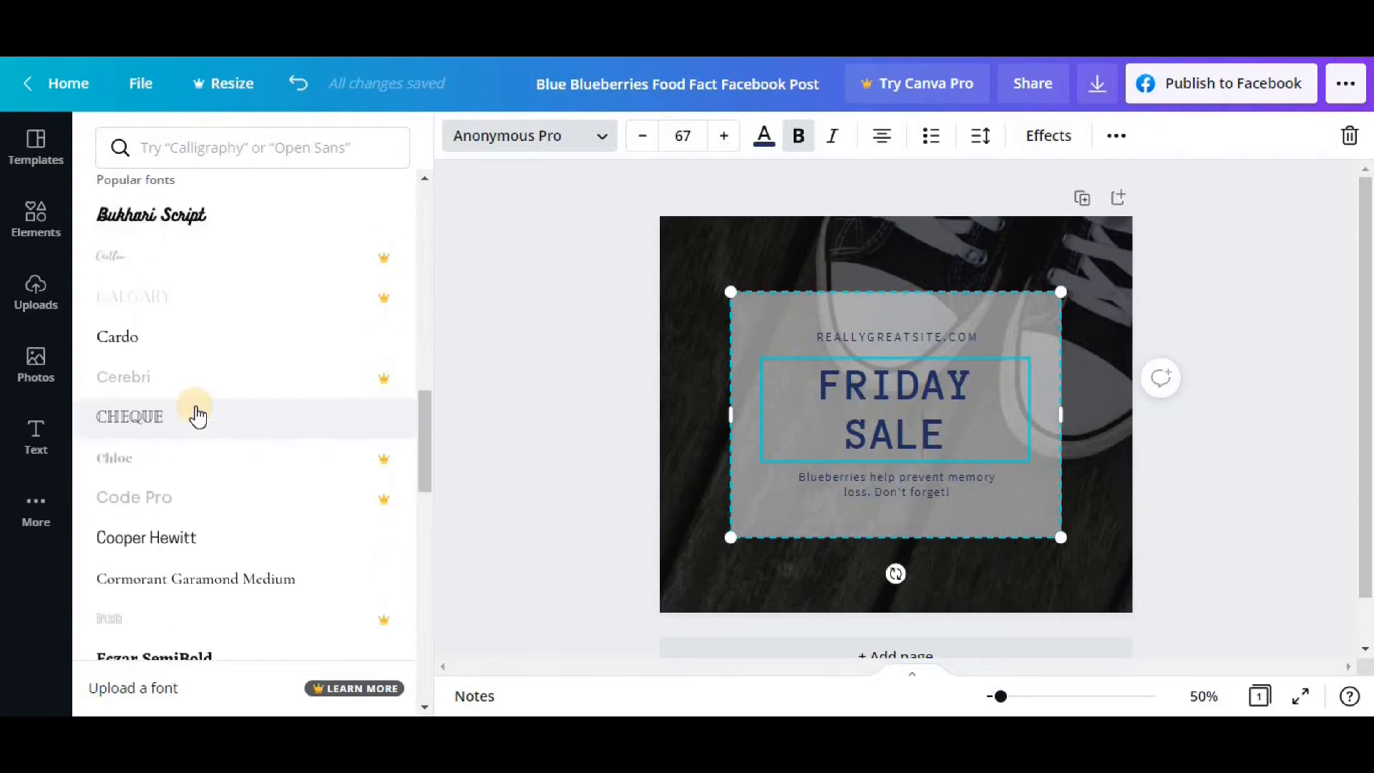
scroll(197, 415, "down", 1)
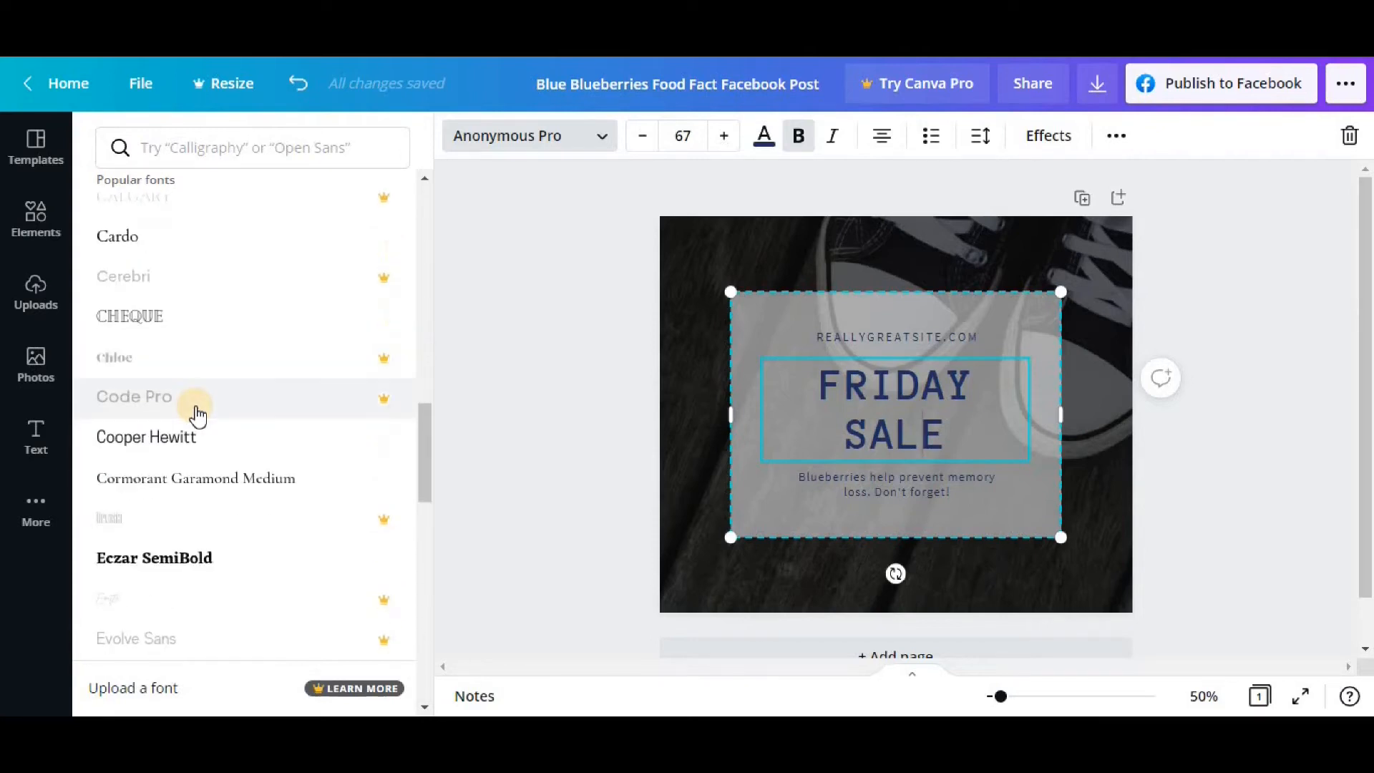
left_click(187, 561)
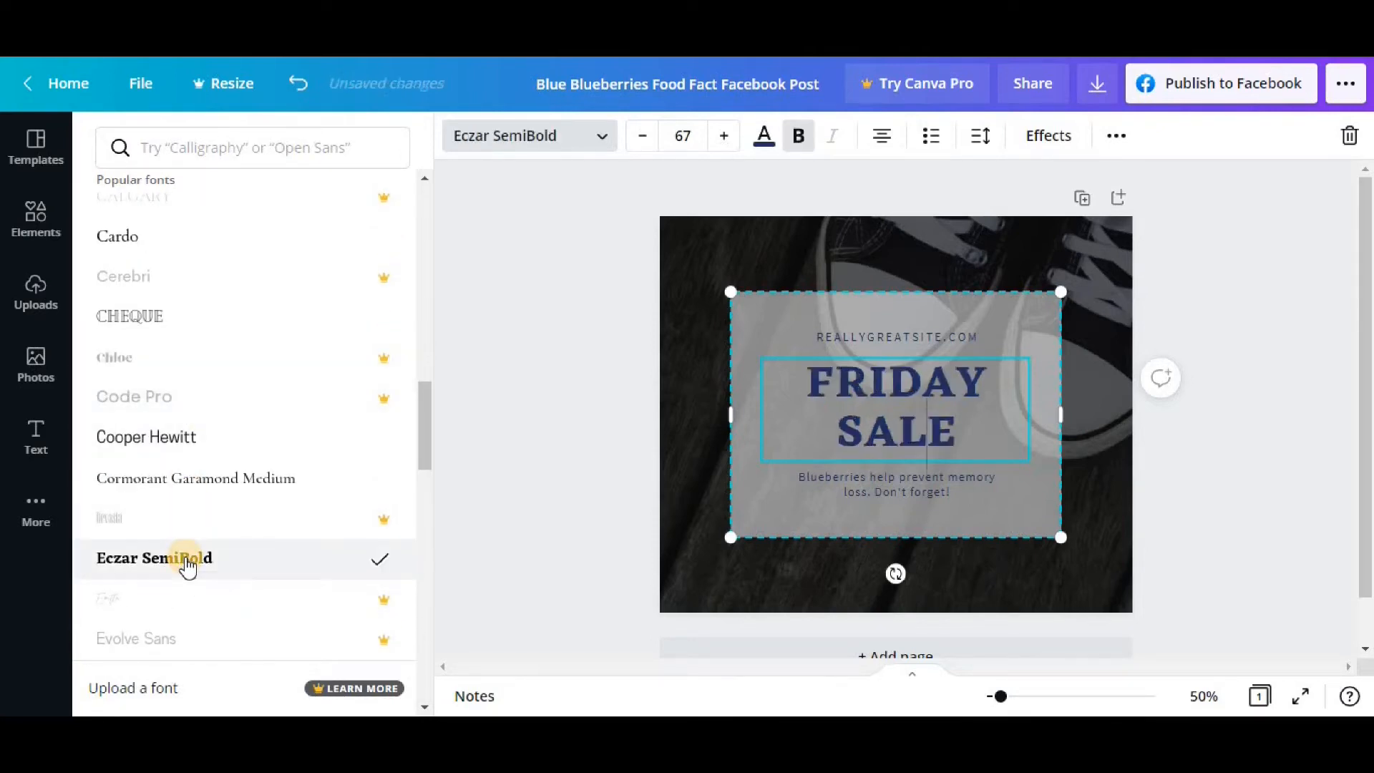
Set the FRIDAY SALE heading's font to Anton
scroll(185, 565, "up", 8)
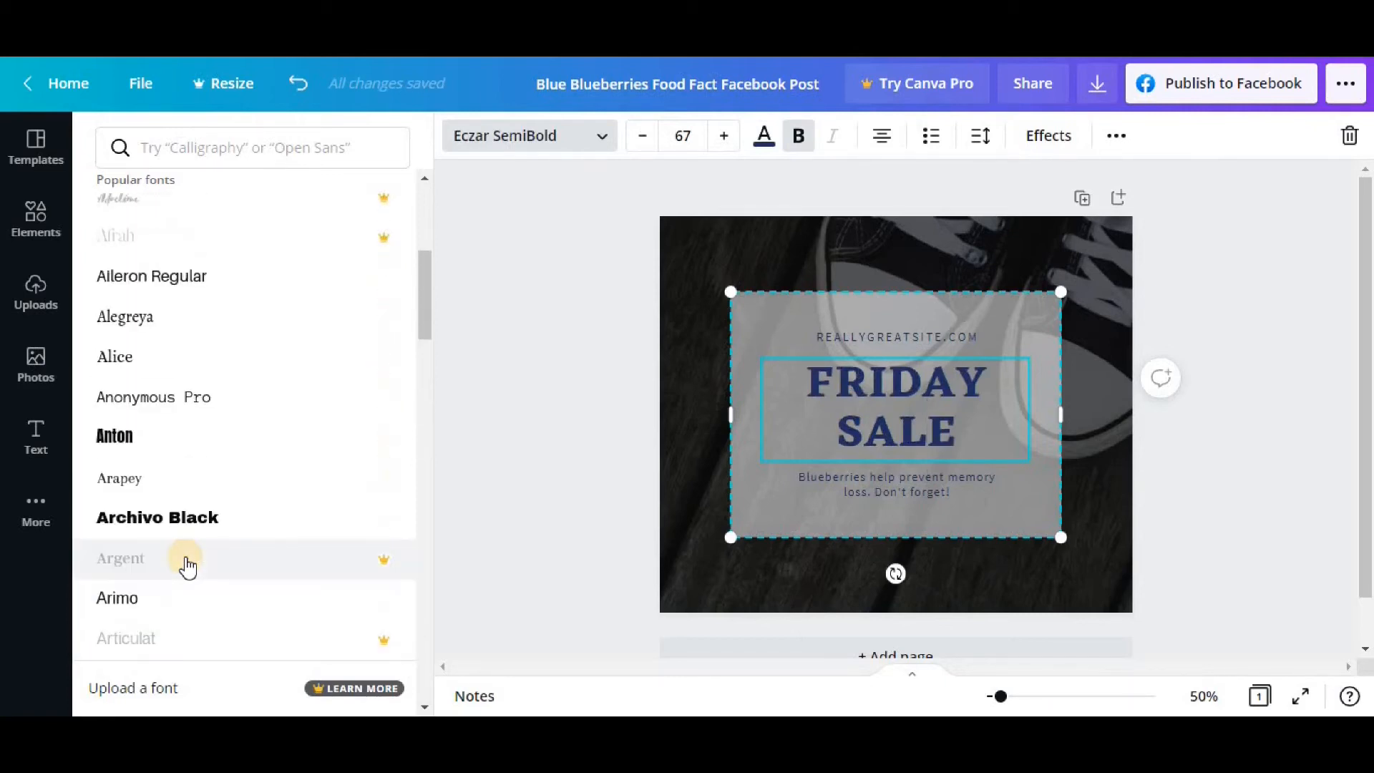
left_click(117, 440)
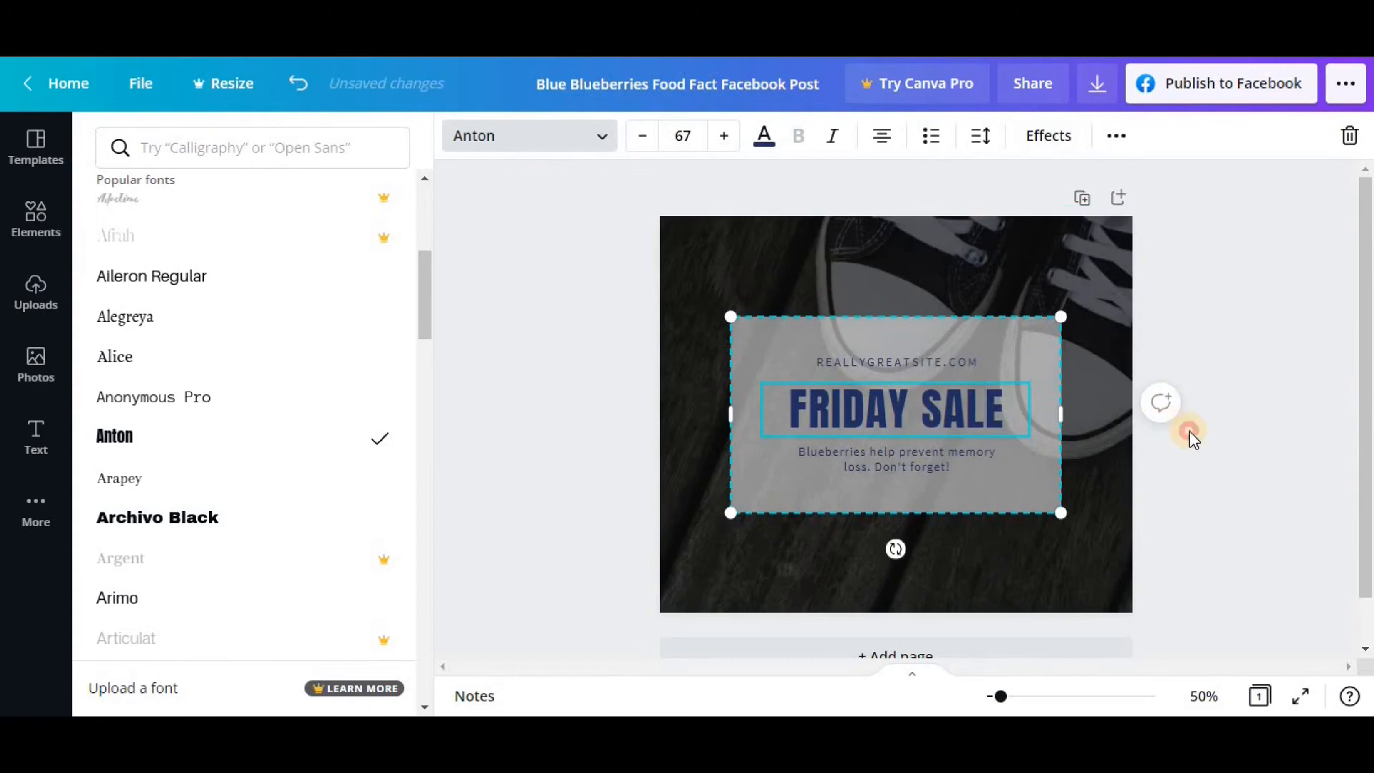
key("Escape")
Reduce the FRIDAY SALE heading's font size to 55
left_click(990, 409)
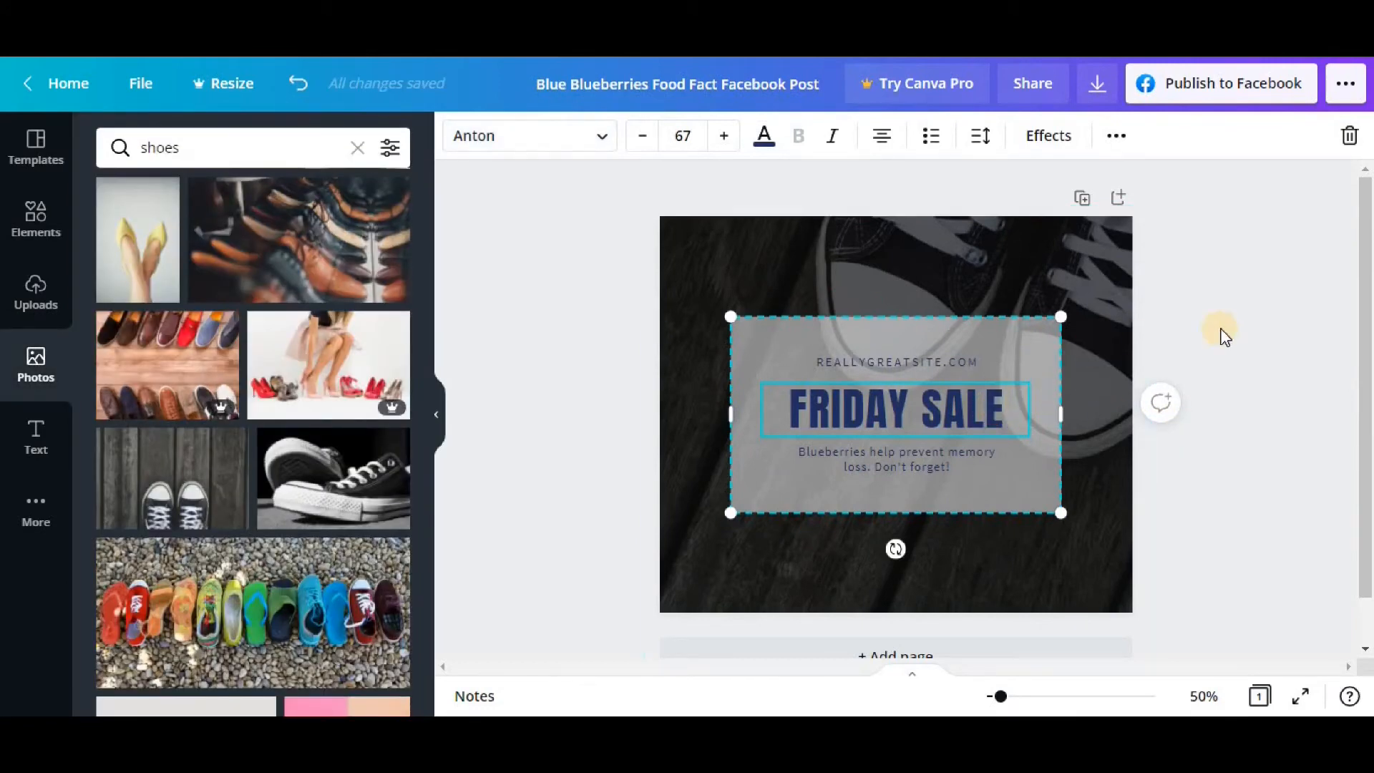
left_click(652, 142)
left_click(651, 142)
left_click(651, 142)
left_click(651, 141)
left_click(651, 142)
left_click(651, 142)
left_click(651, 142)
left_click(651, 141)
left_click(648, 136)
left_click(647, 136)
left_click(648, 136)
left_click(648, 136)
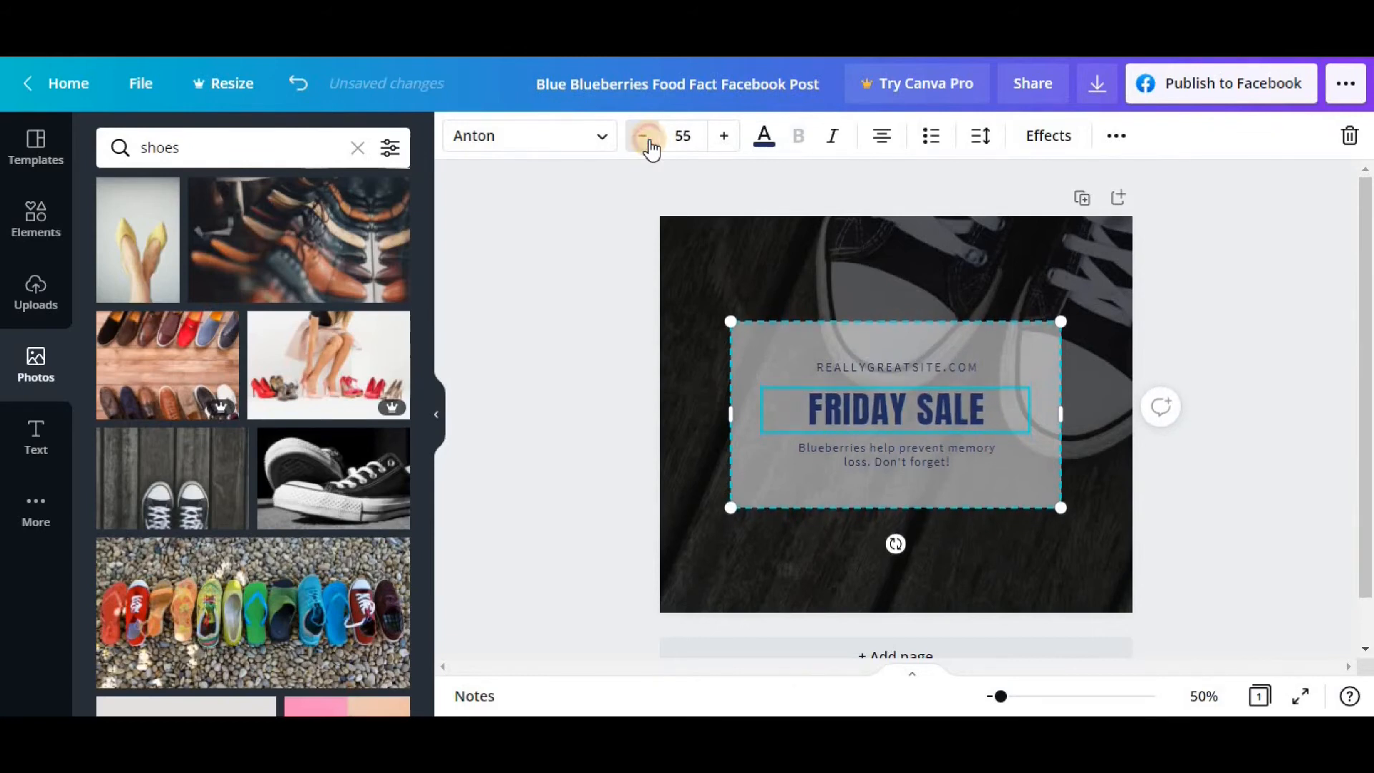
left_click(648, 136)
Increase the FRIDAY SALE heading's font size to 75
left_click(722, 138)
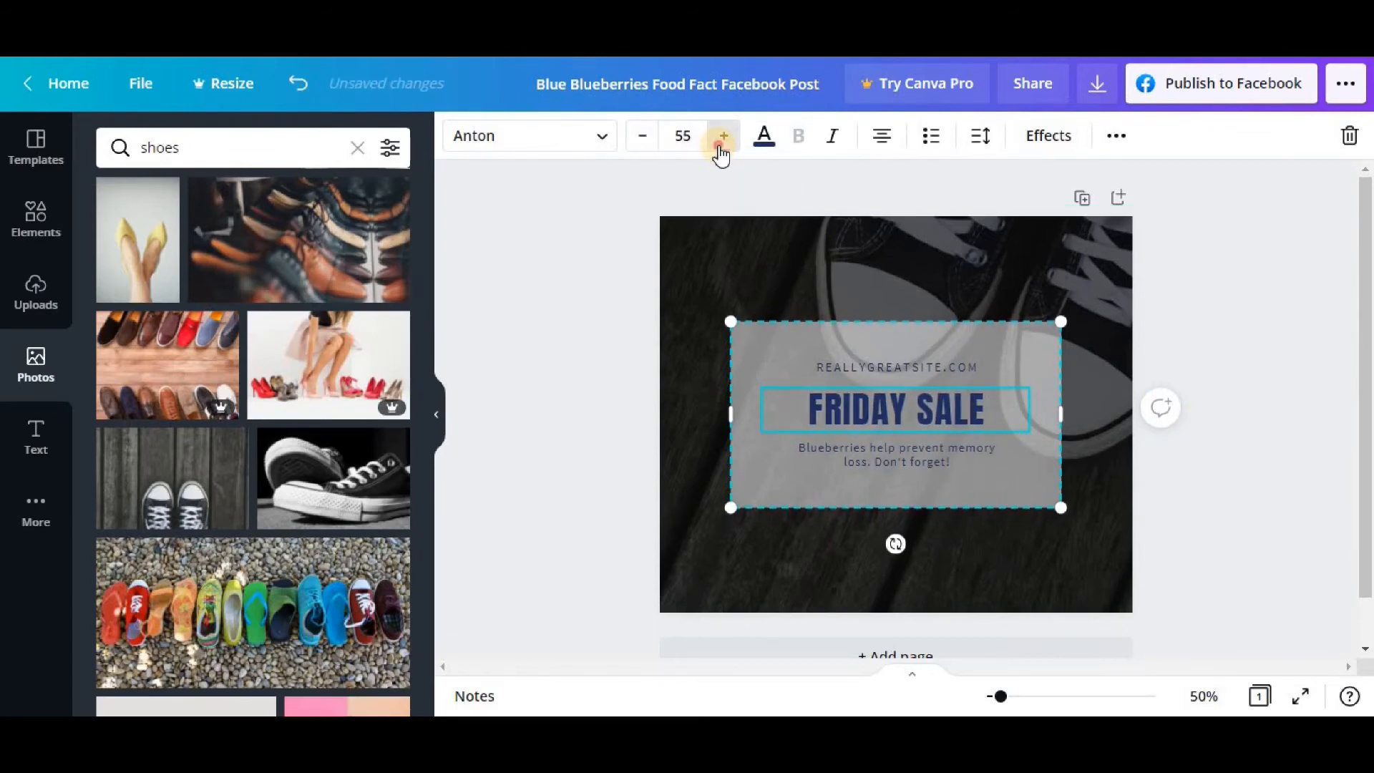
left_click(721, 138)
left_click(721, 139)
left_click(722, 138)
left_click(723, 136)
left_click(723, 136)
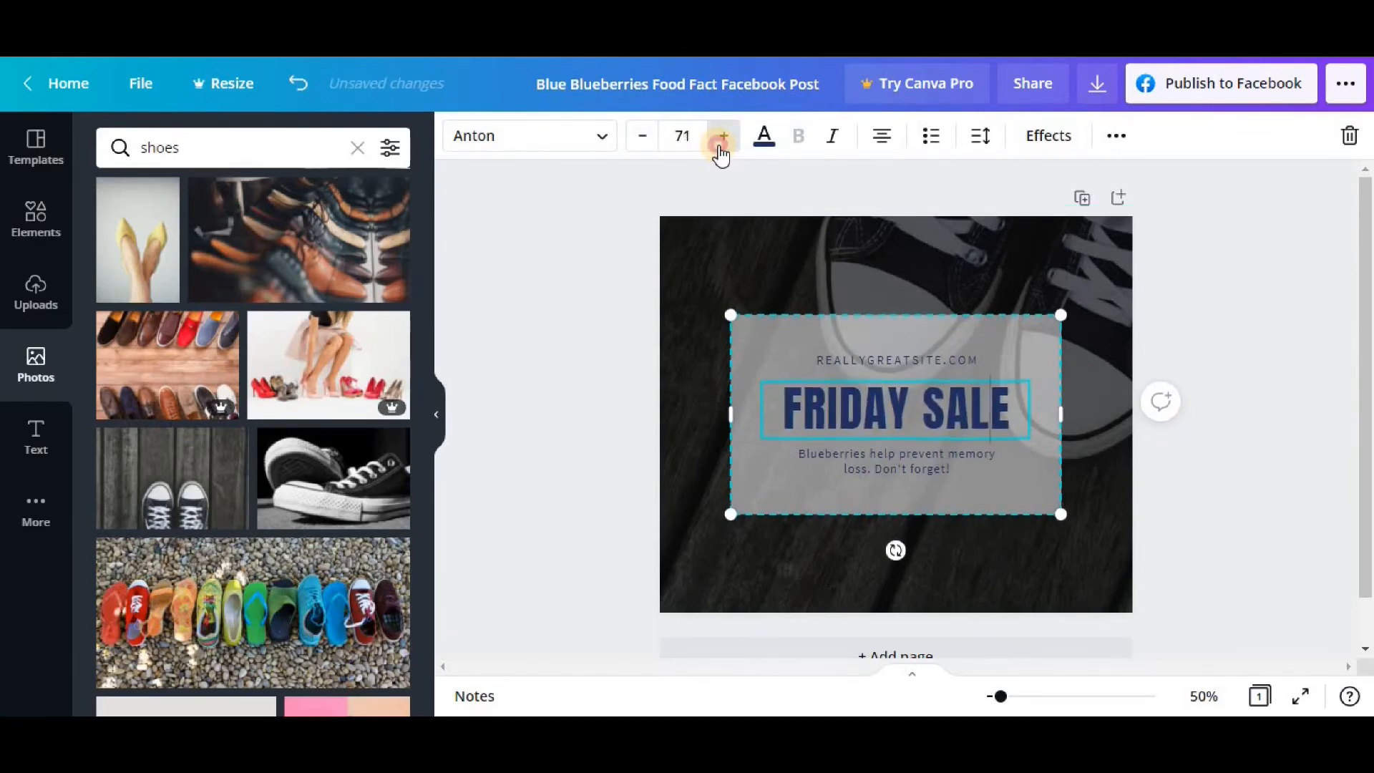
left_click(723, 136)
left_click(723, 136)
left_click(723, 136)
left_click(723, 136)
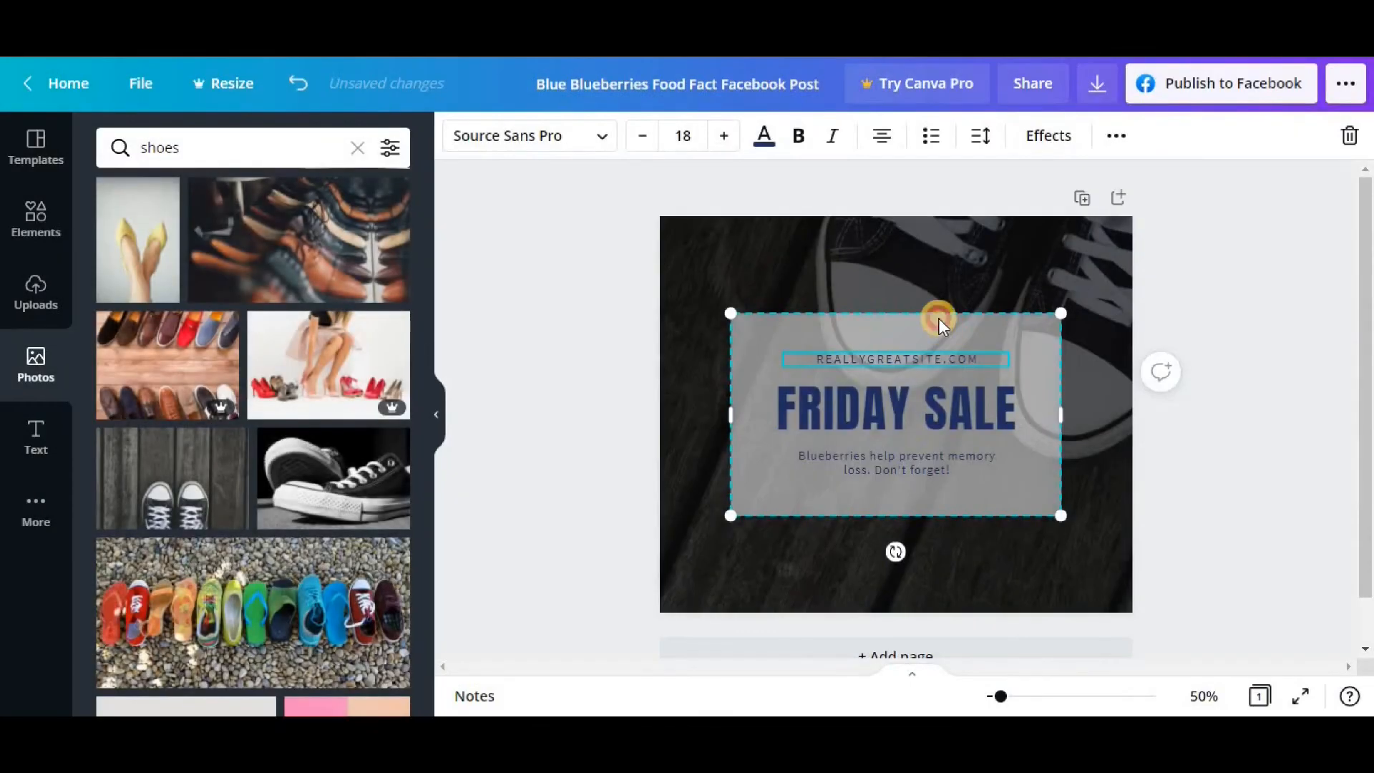
Move the grouped text box down the page until it extends slightly past the page's bottom edge
left_click(938, 318)
mouse_move(946, 318)
left_mouse_down()
mouse_move(957, 312)
mouse_move(935, 317)
left_mouse_up()
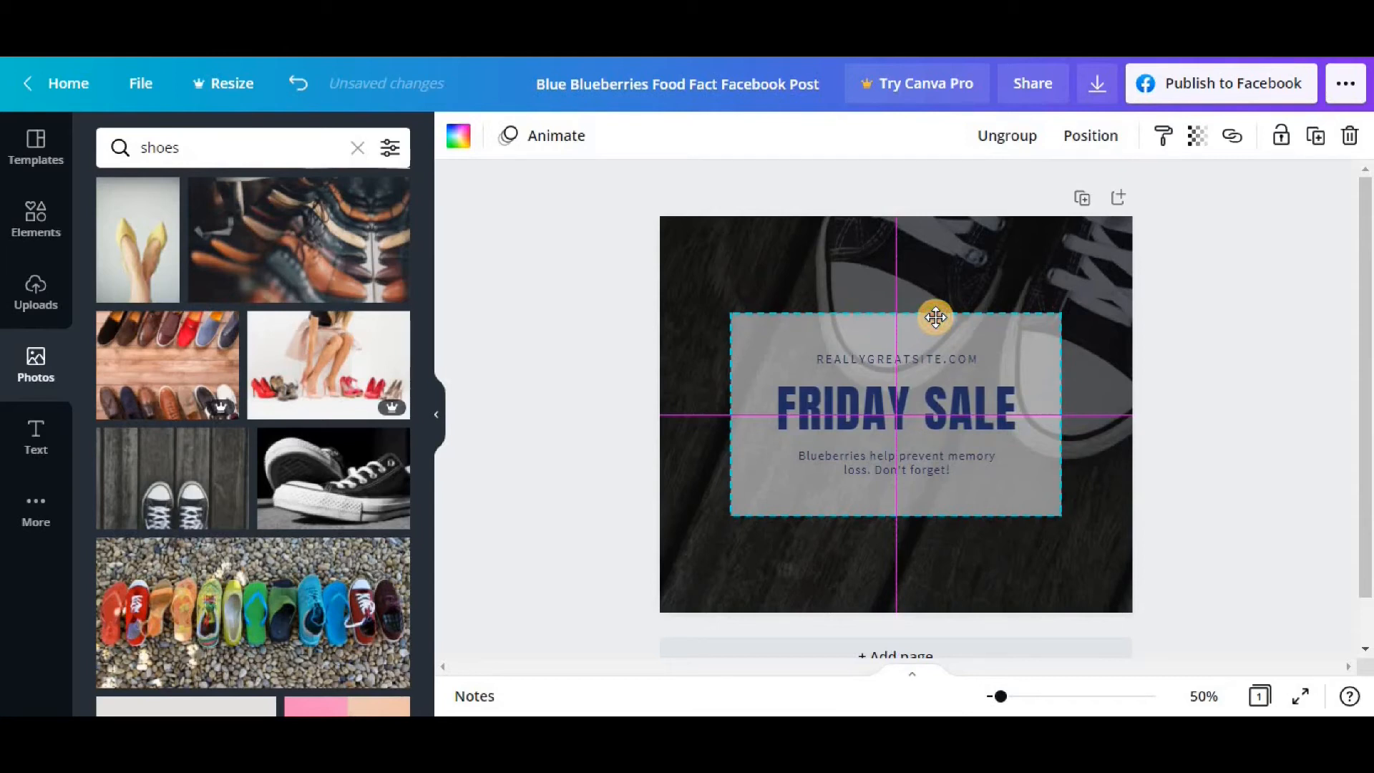
left_click_drag(936, 317, 944, 429)
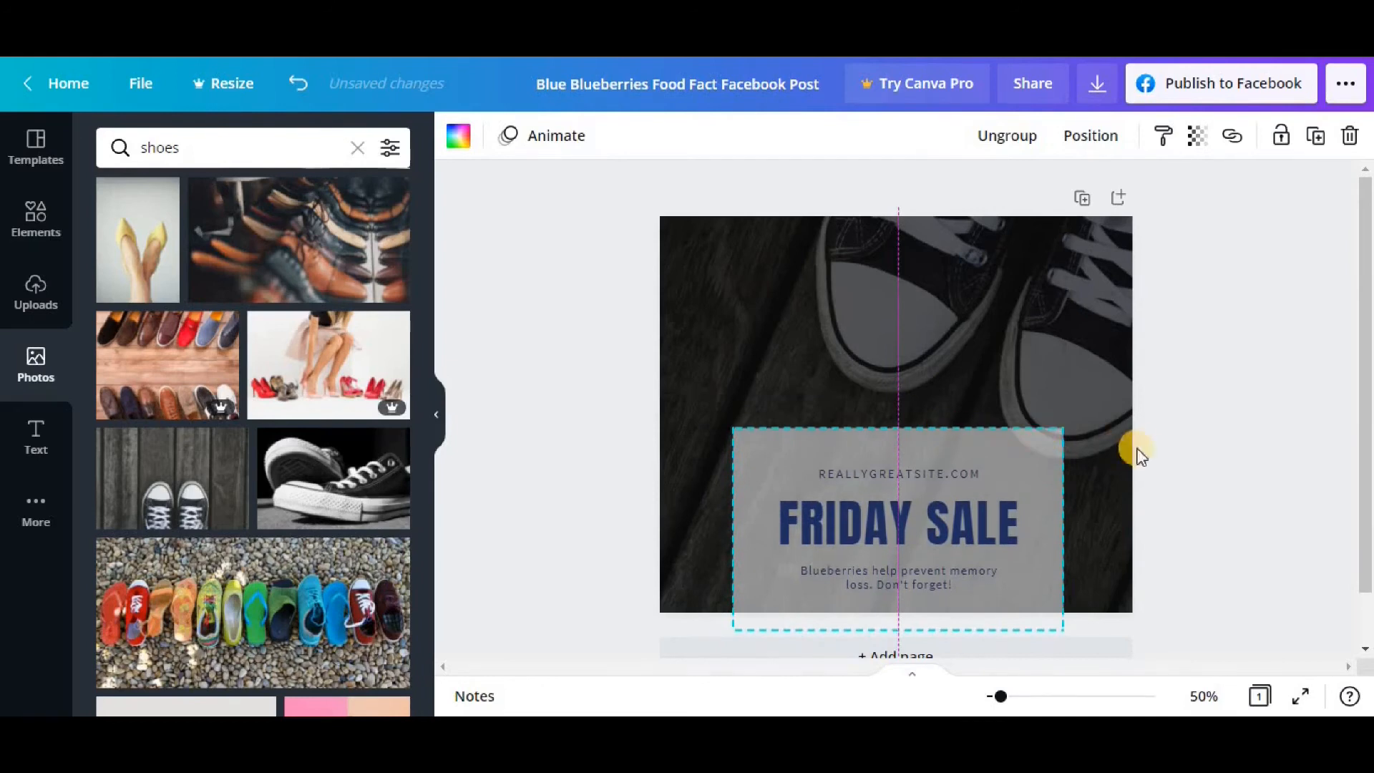
left_click(1208, 489)
left_click(955, 510)
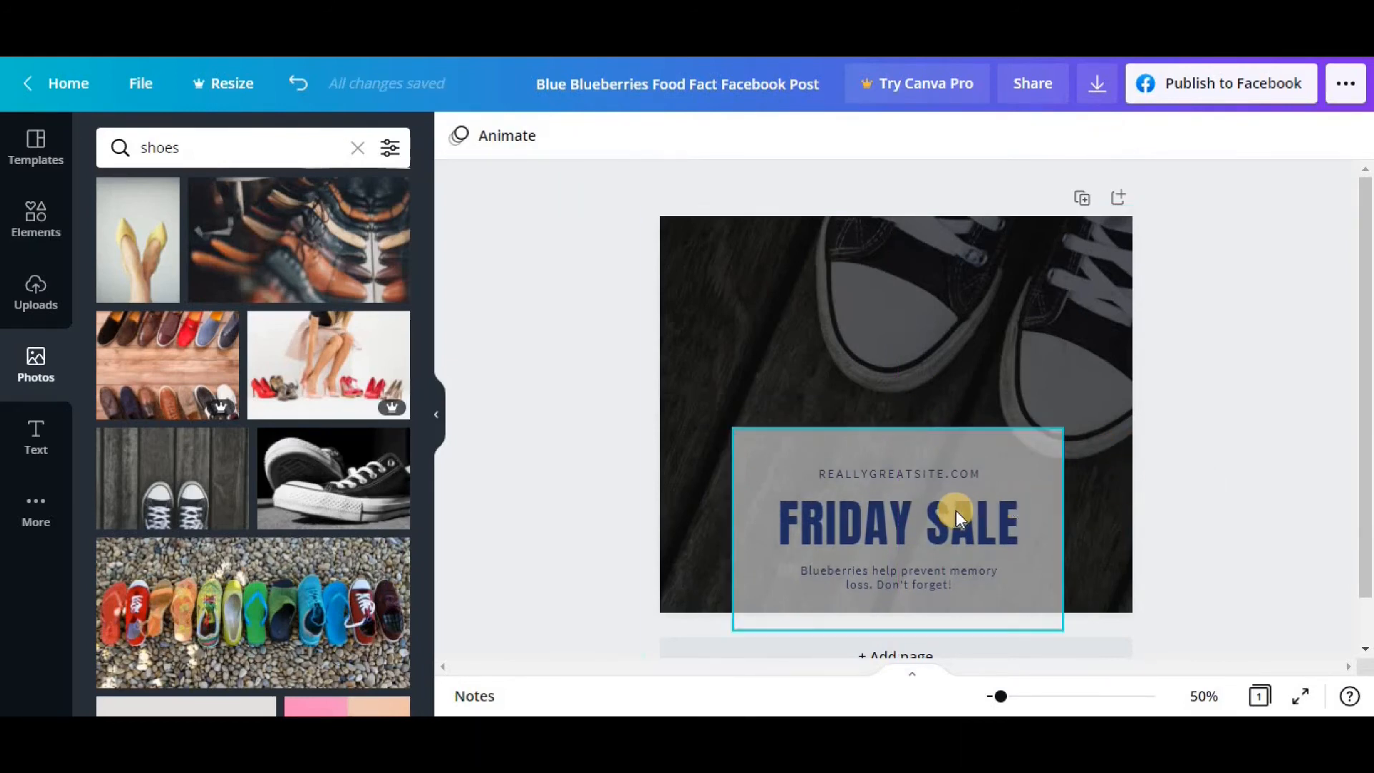
left_click(955, 509)
left_click(1291, 438)
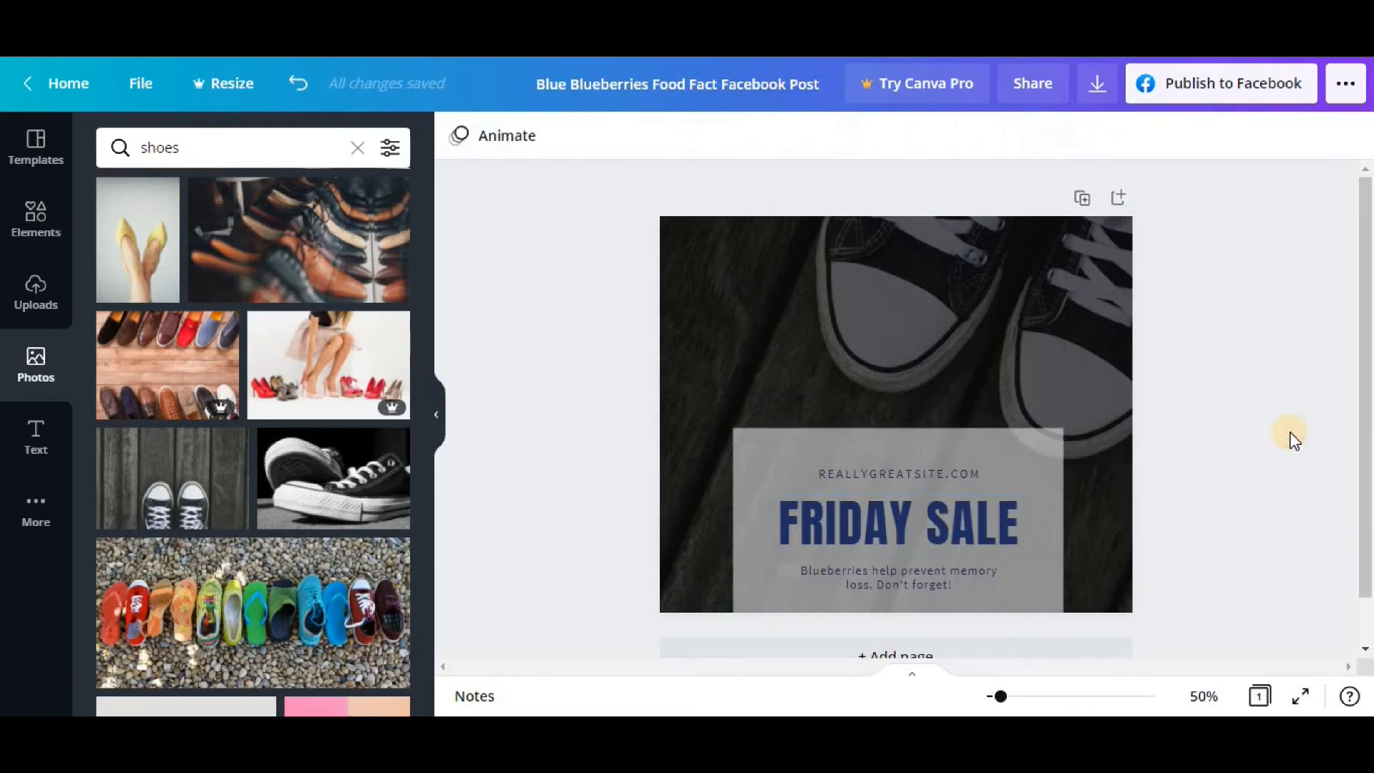
Change the FRIDAY SALE heading's text color to the black document color
left_click(917, 523)
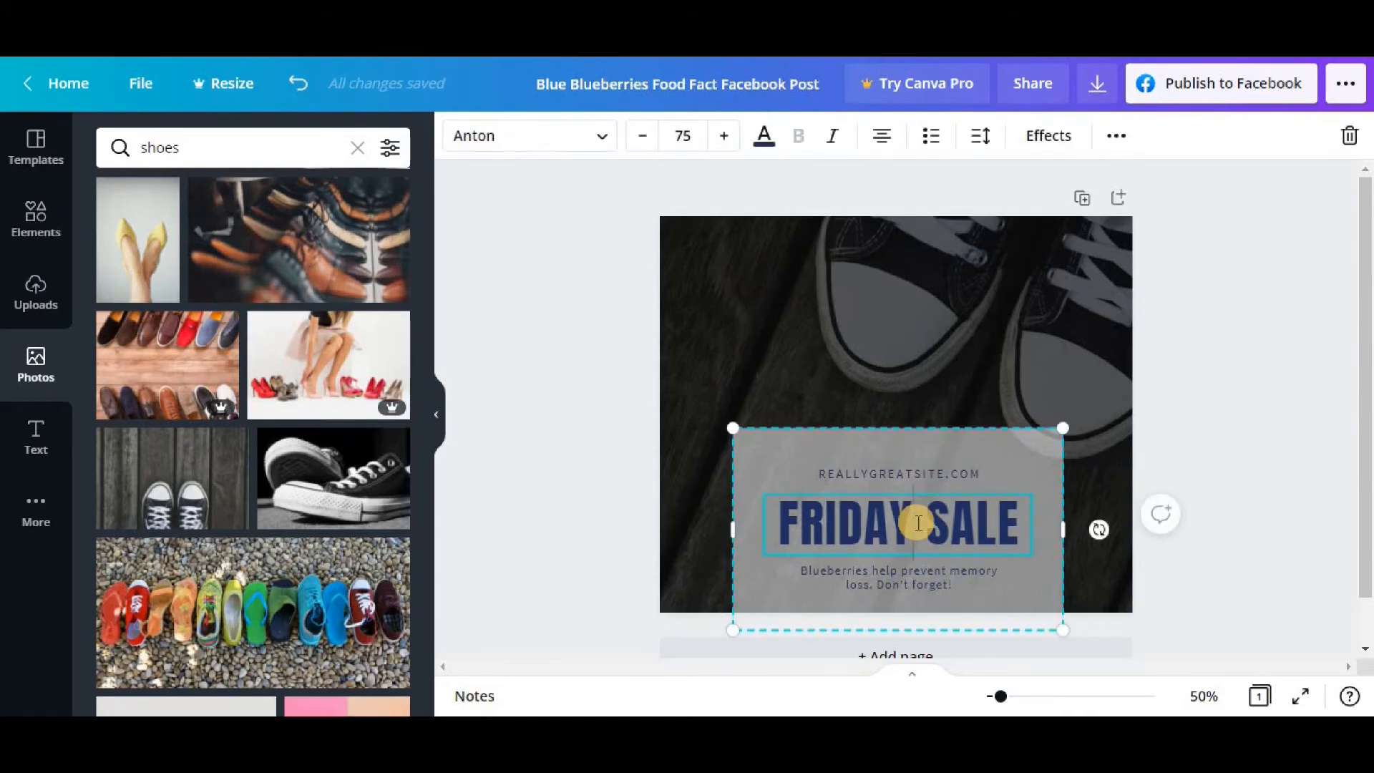
double_click(918, 522)
left_click(763, 136)
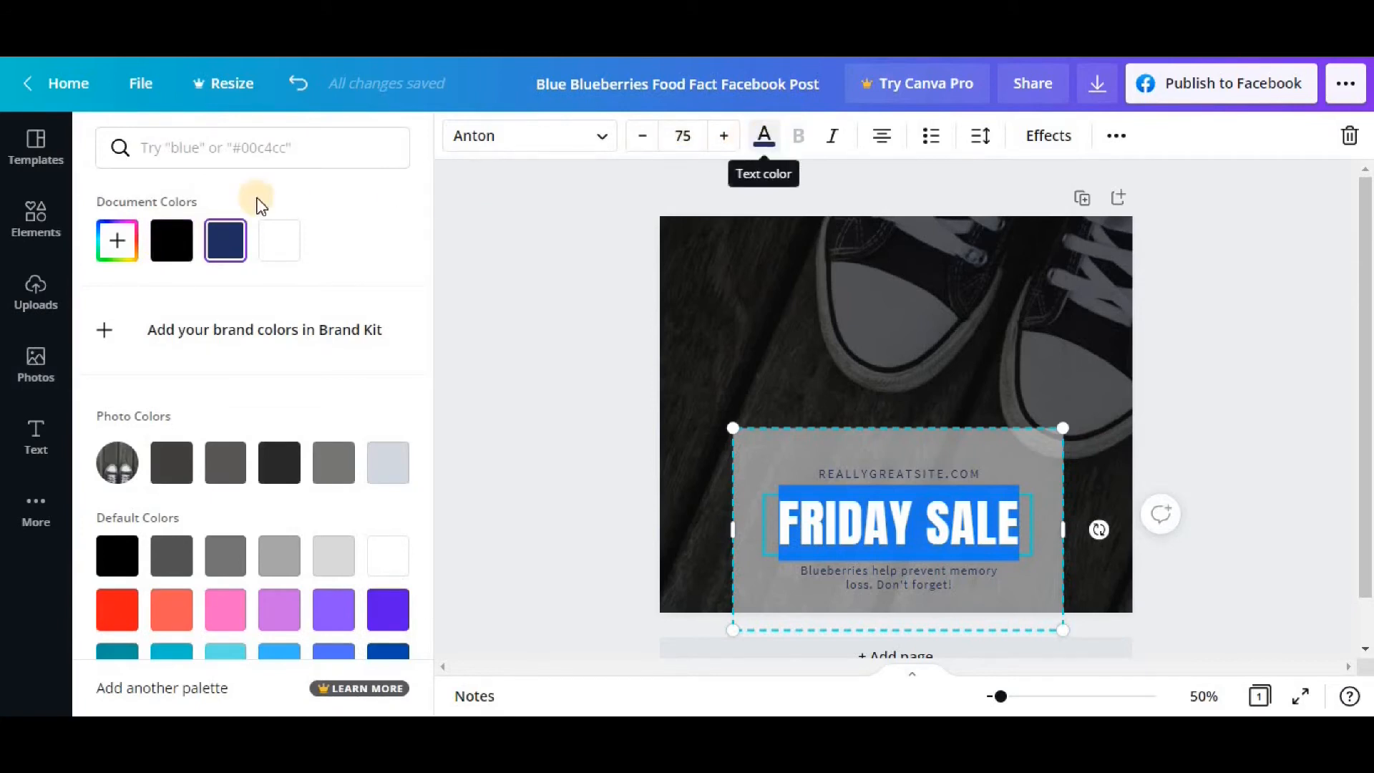
left_click(171, 240)
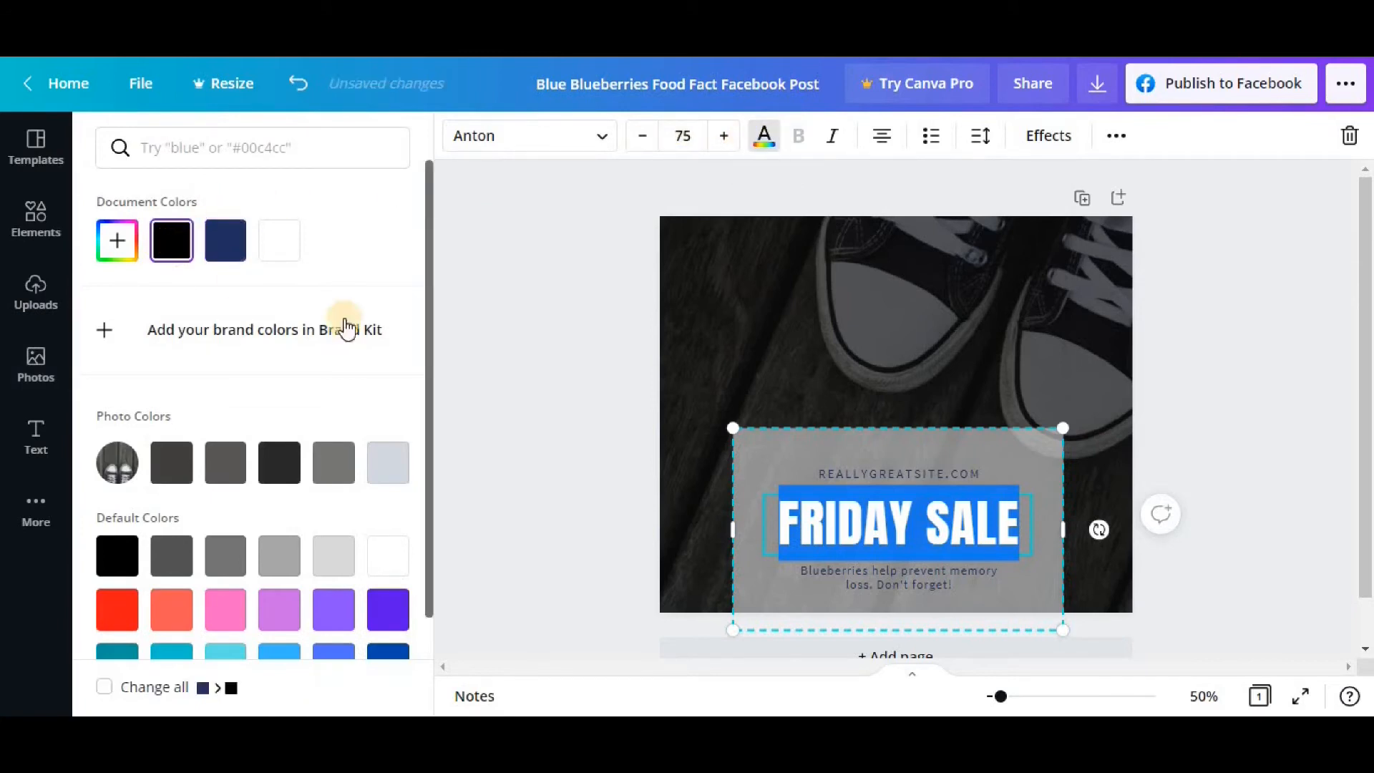
Replace the website line above the FRIDAY SALE heading with FRIDAYSALE.COM
left_click(1278, 443)
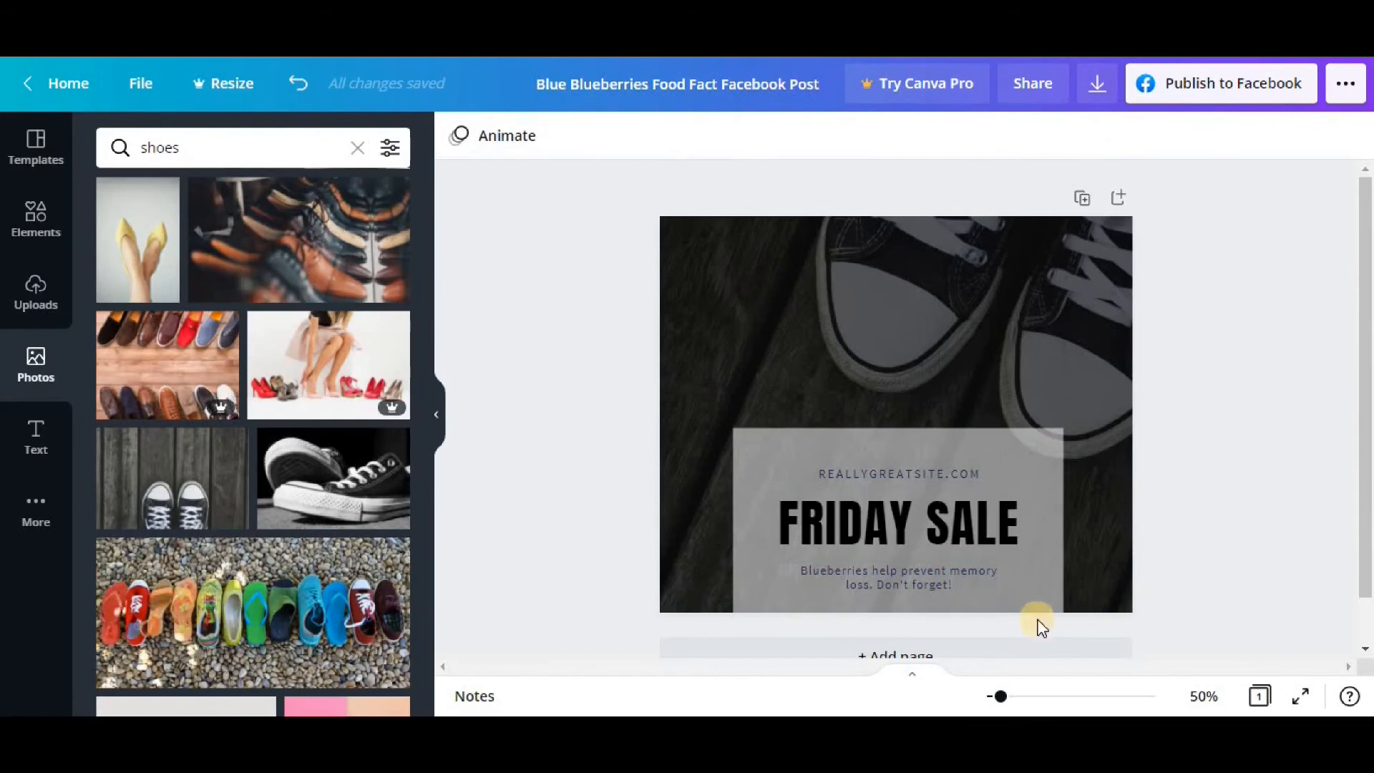
double_click(945, 471)
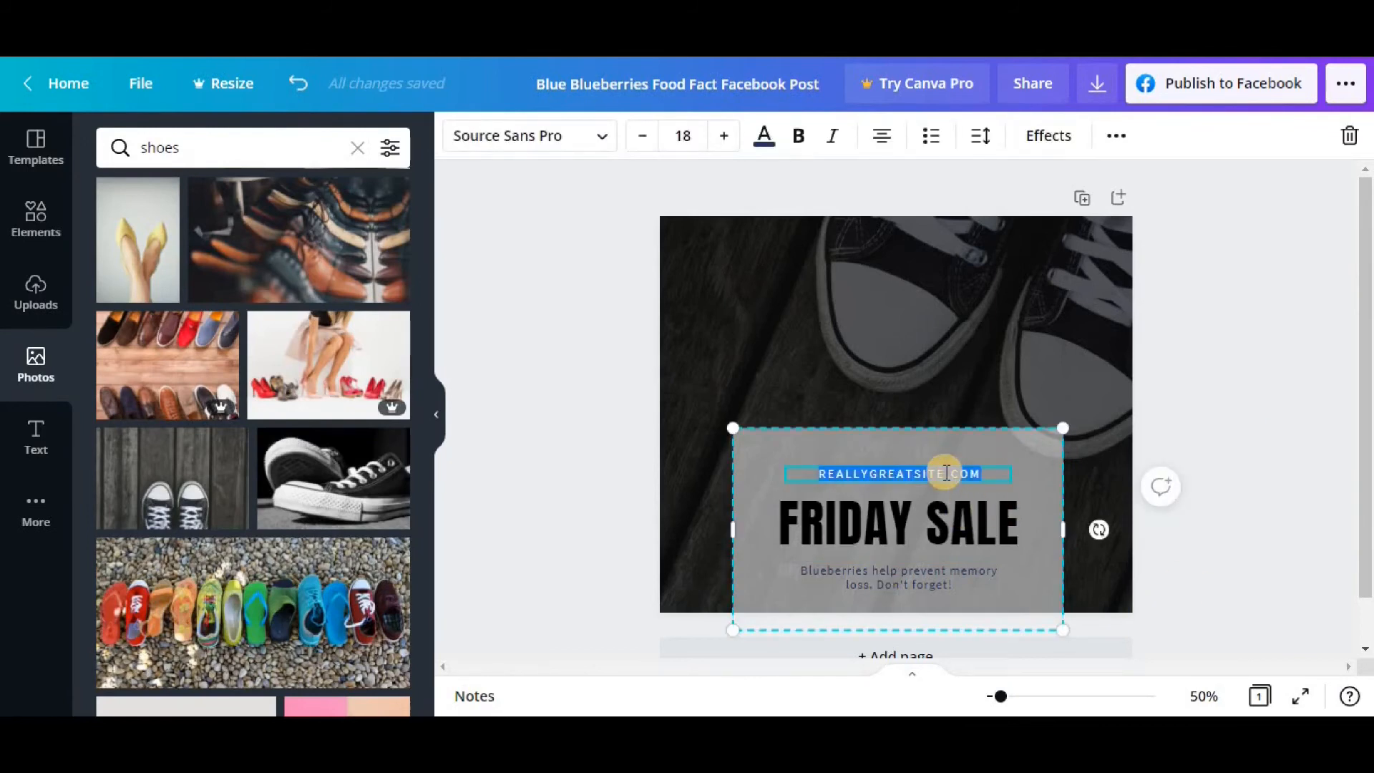
type("FR")
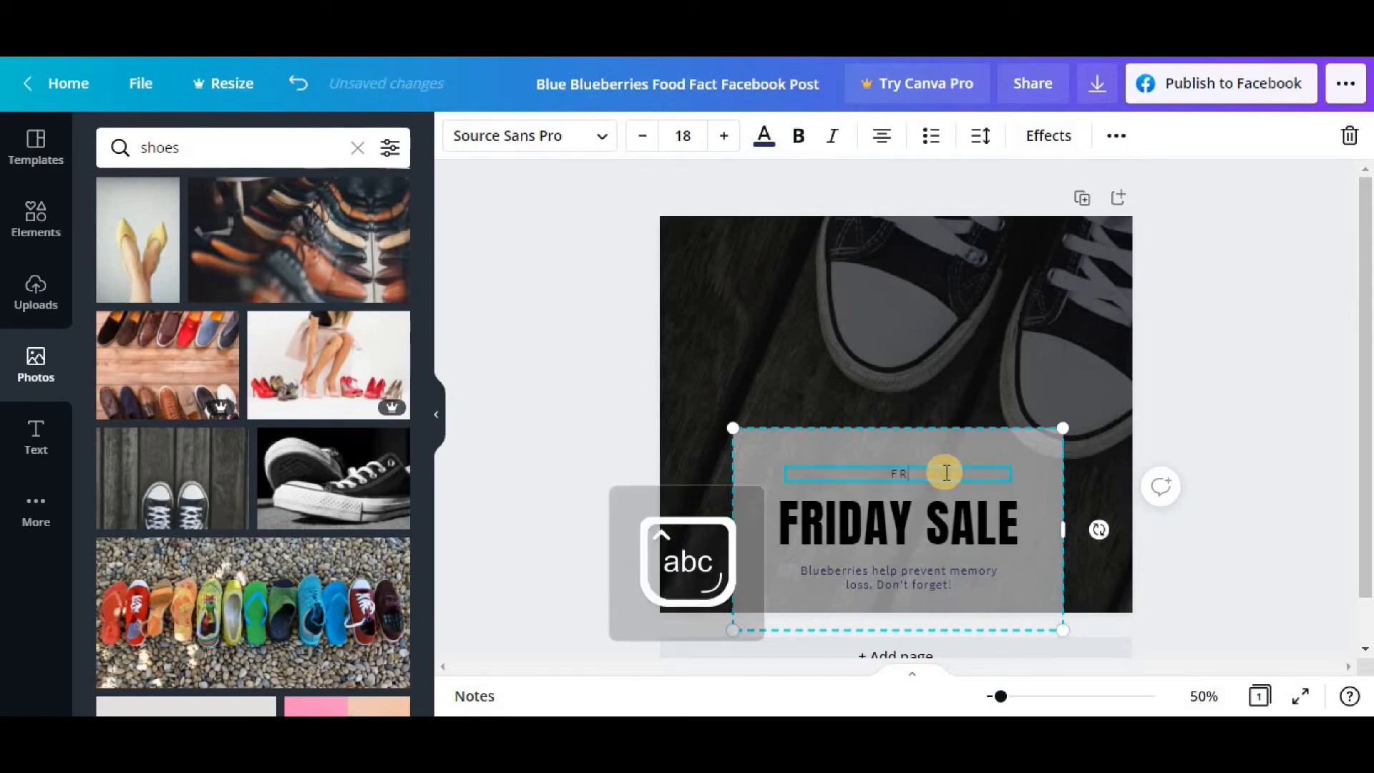
type("IDAYSALE.COM")
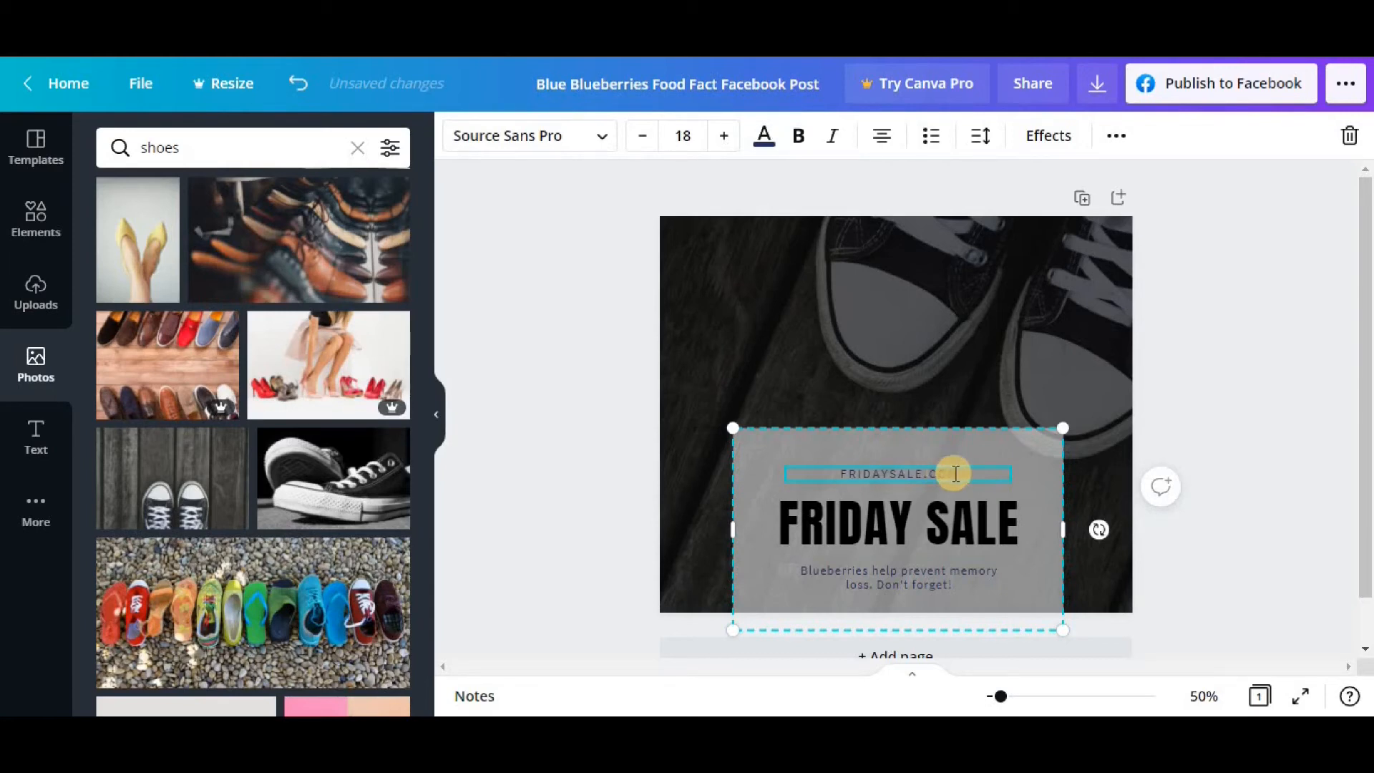
left_click(1278, 494)
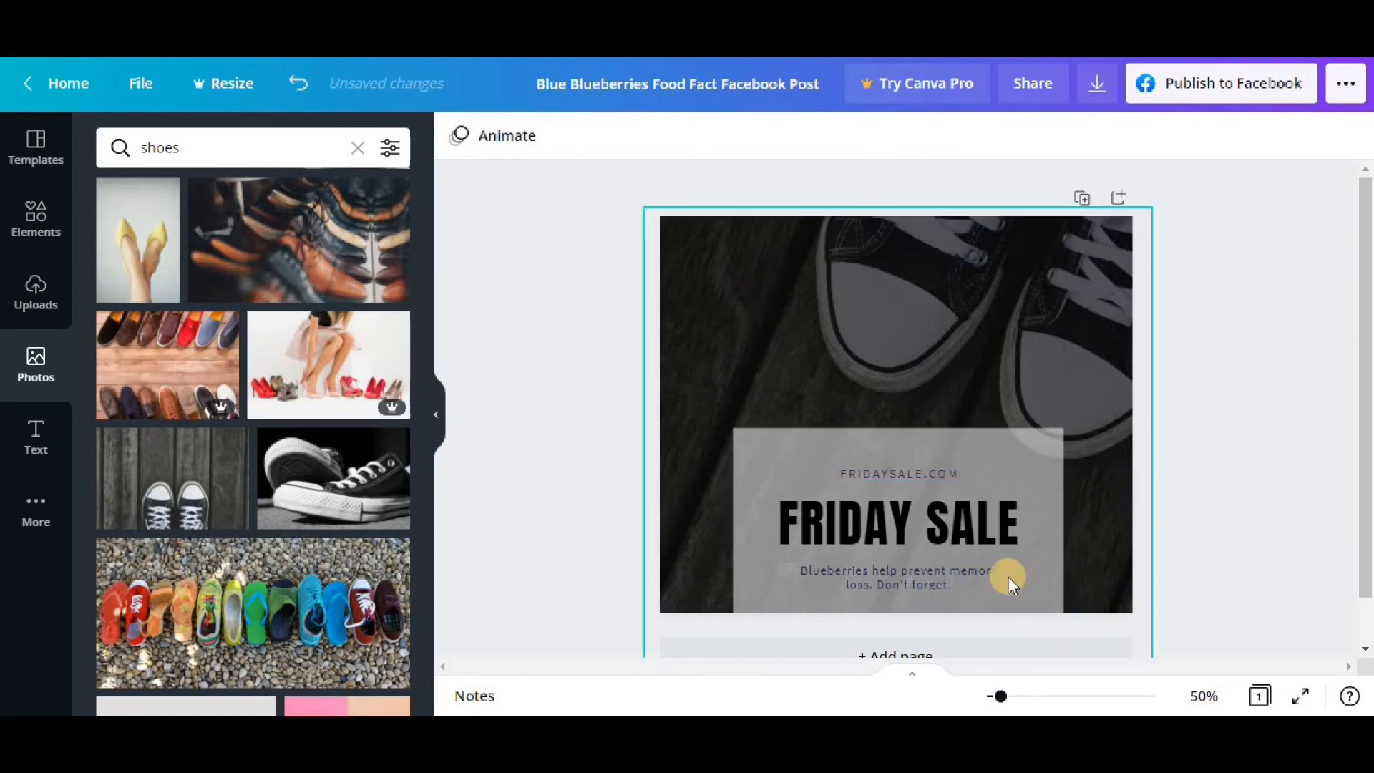
Replace the blueberries sentence below the FRIDAY SALE heading with "Limited Offer Only"
double_click(952, 568)
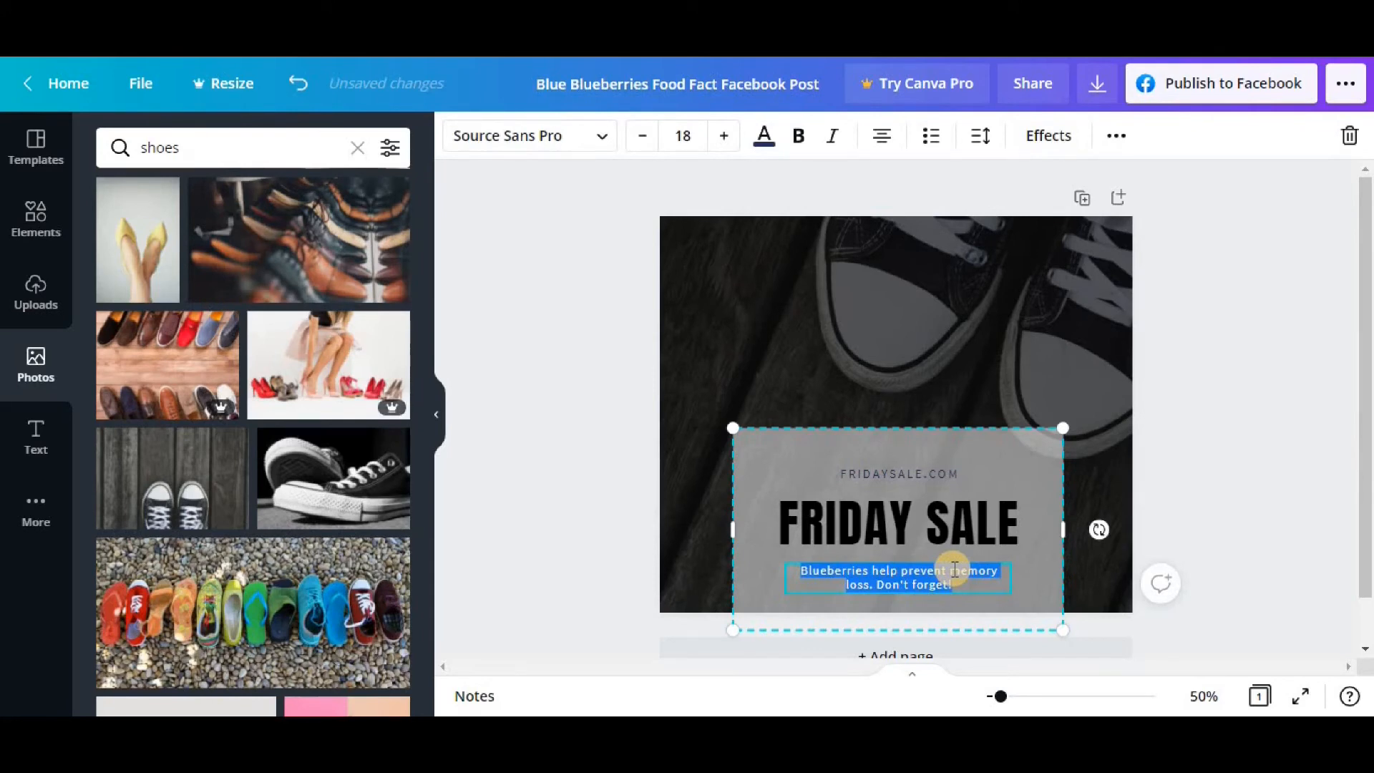
type("Lim")
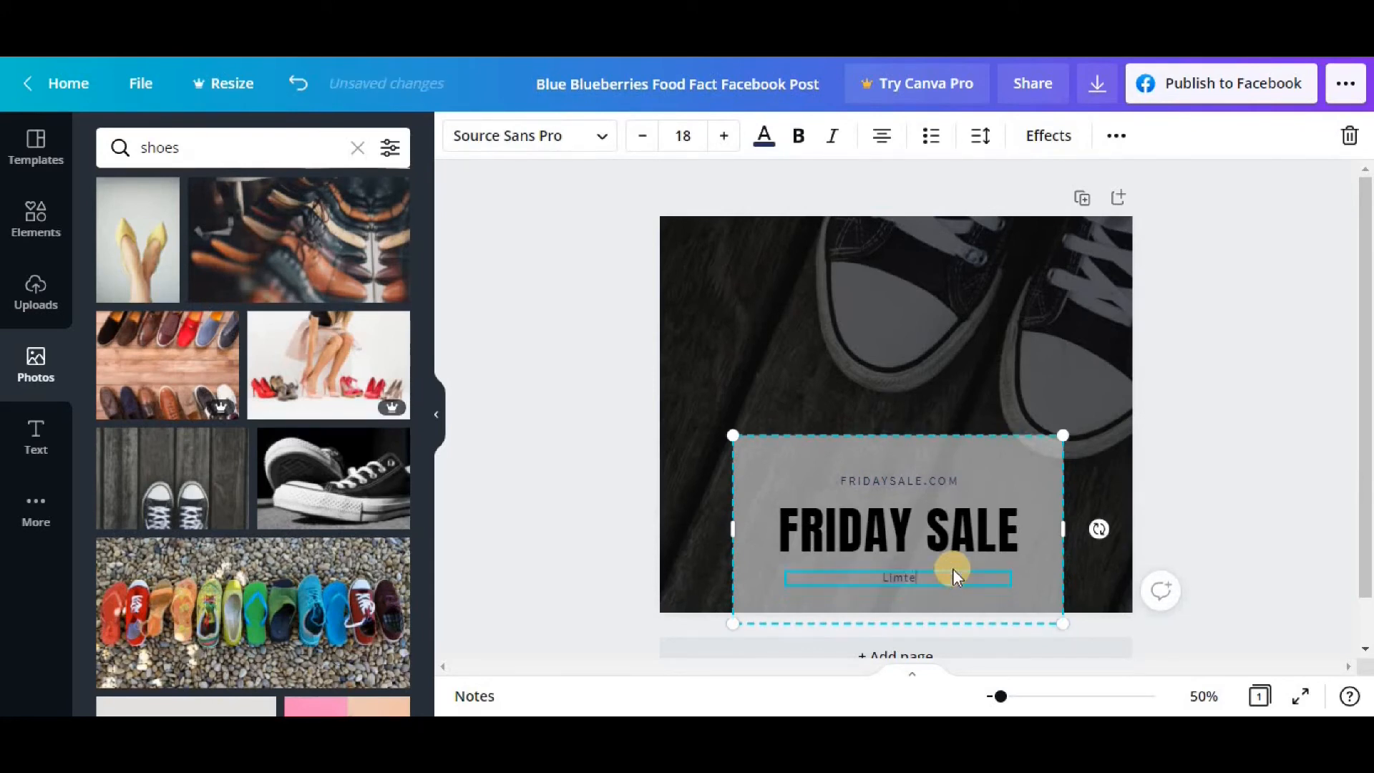
type("ited Offer Only")
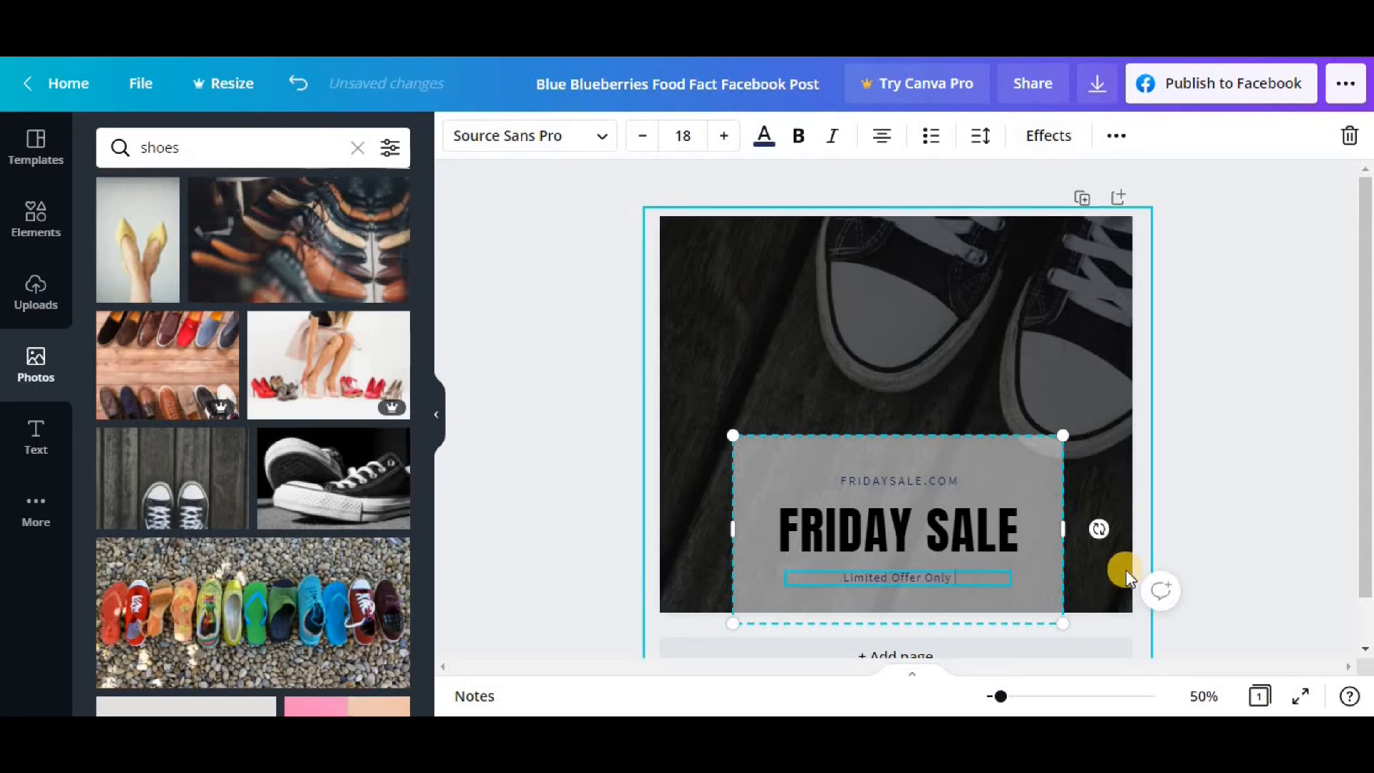
key("BackSpace")
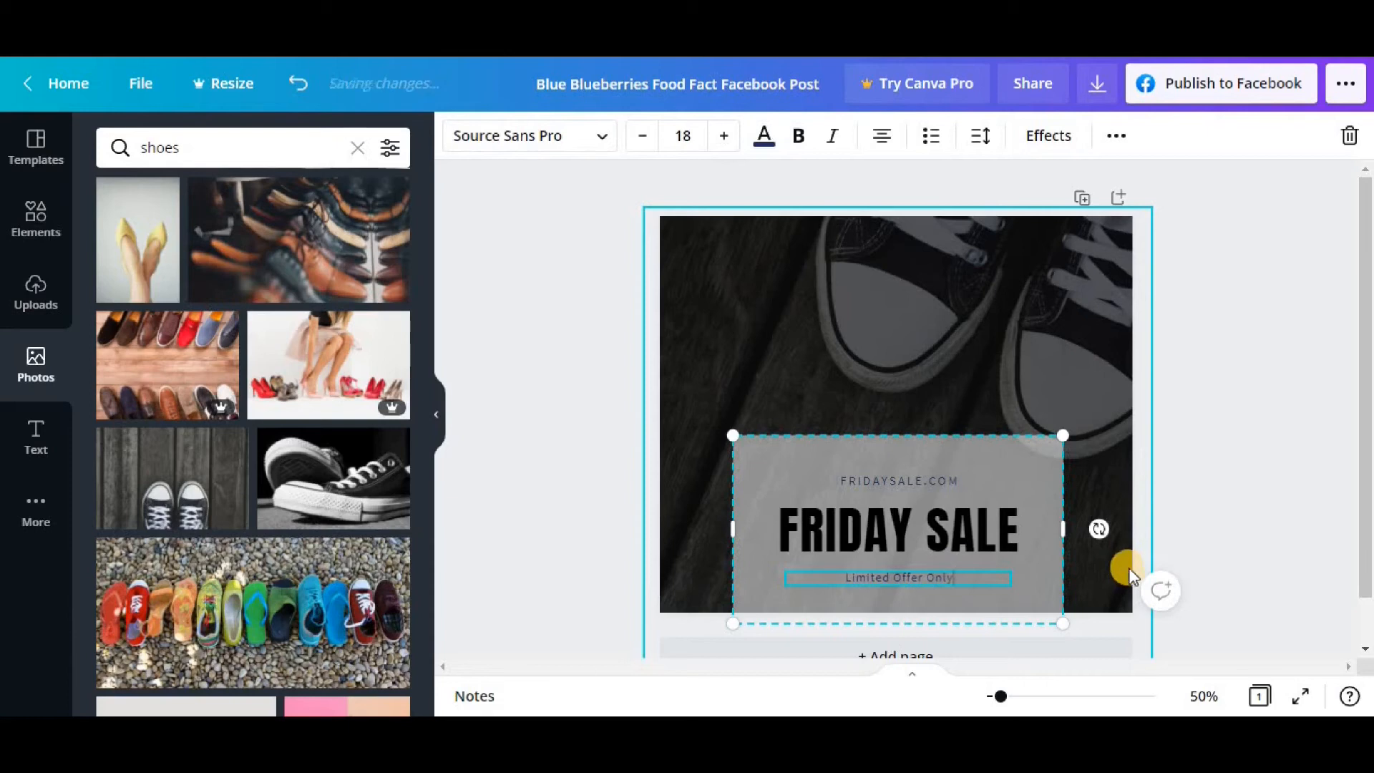
left_click(1209, 500)
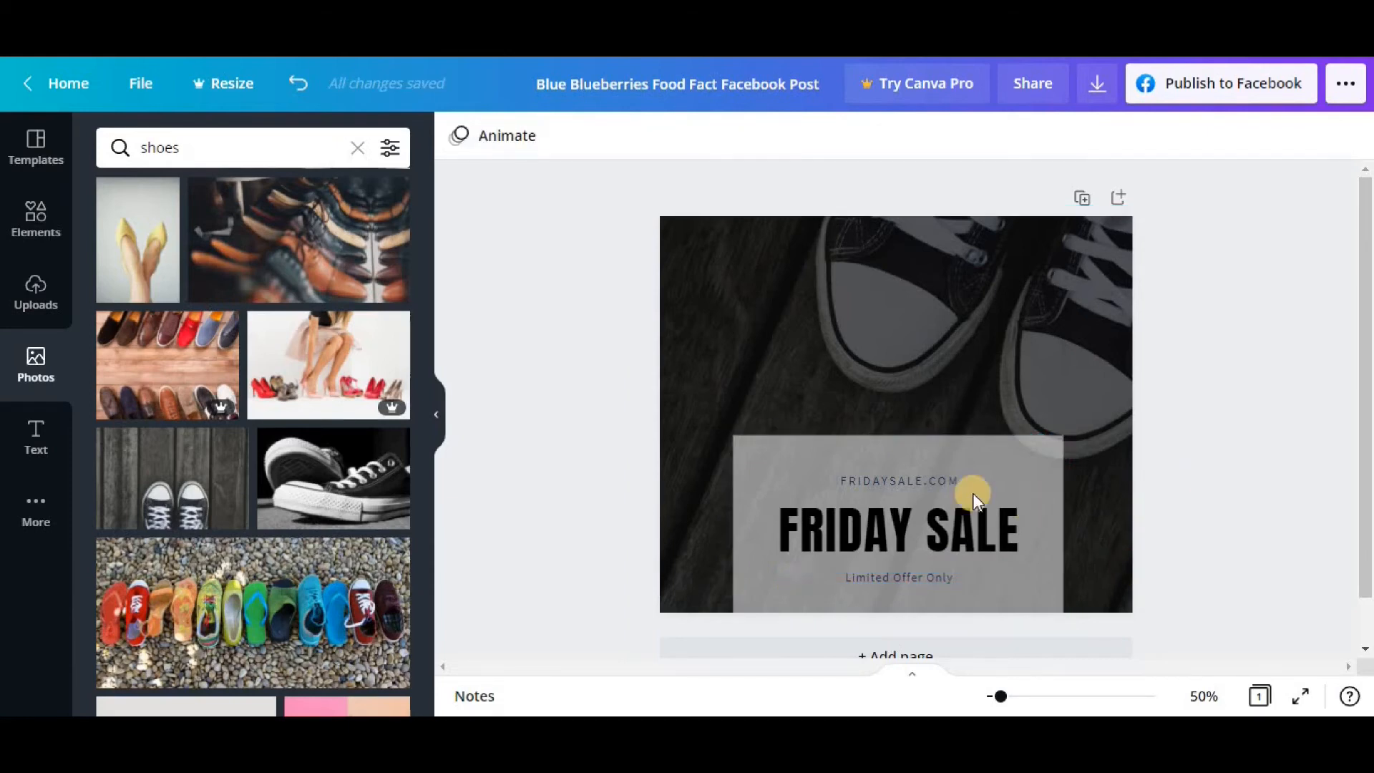
Change the FRIDAYSALE.COM line's text color to the black document color
left_click(909, 478)
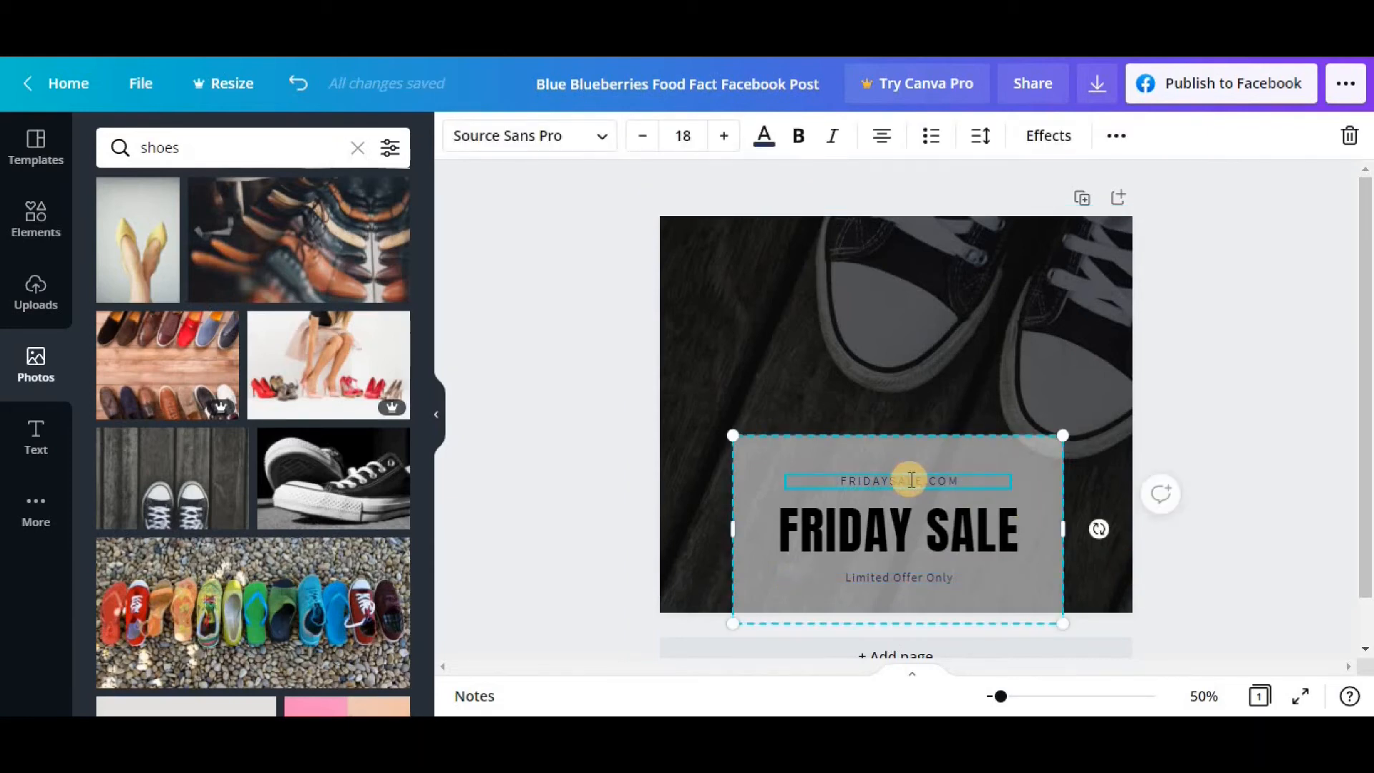
left_click(769, 148)
left_click(769, 148)
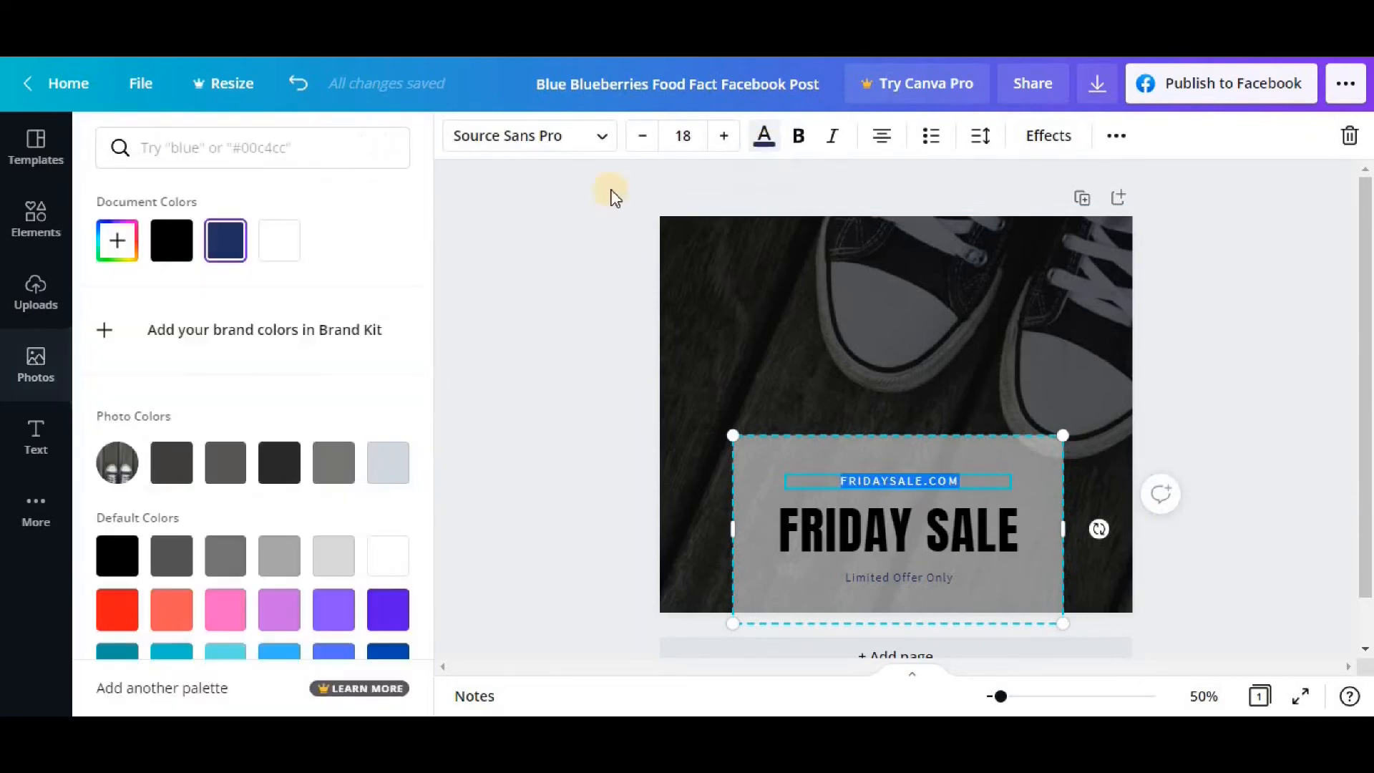
left_click(192, 236)
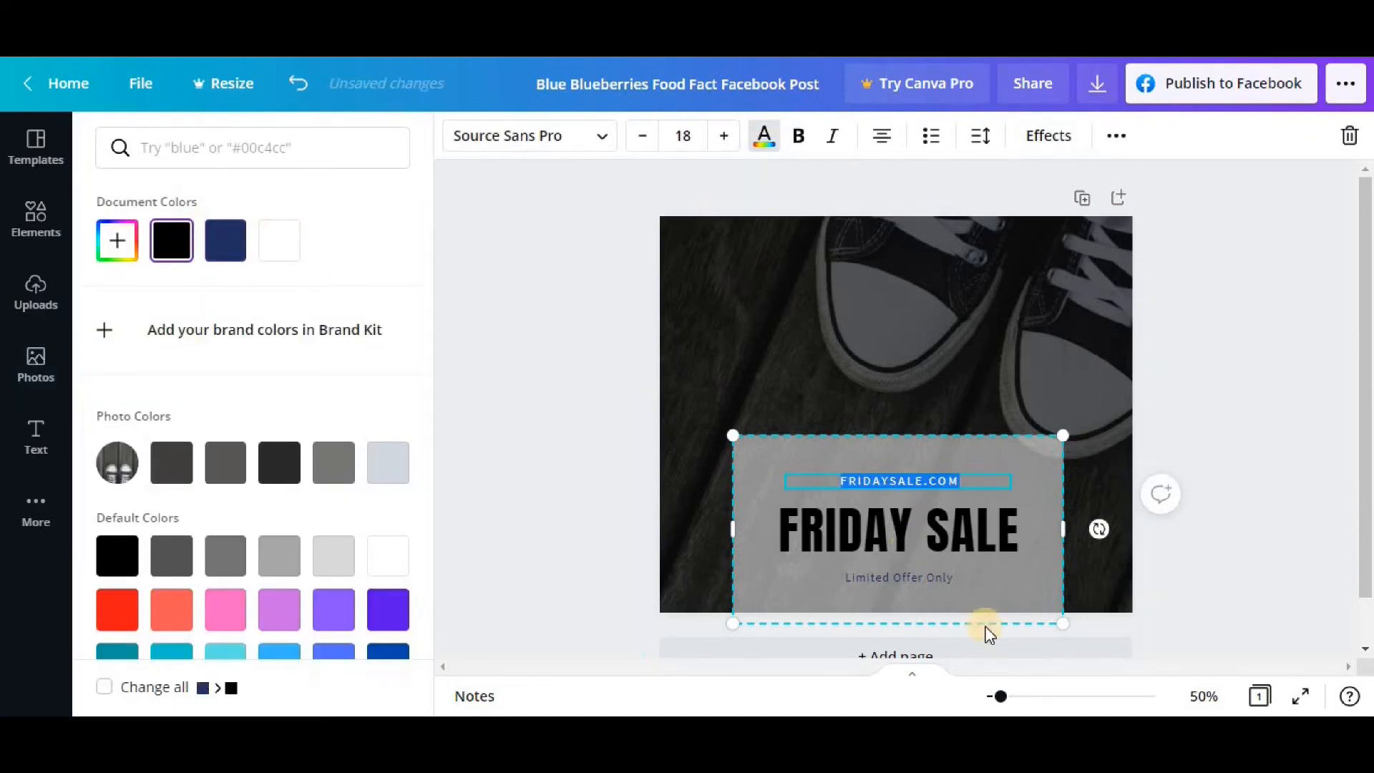
Change the whole "Limited Offer Only" line to the black document color and make it bold
left_click(944, 581)
left_click(946, 584)
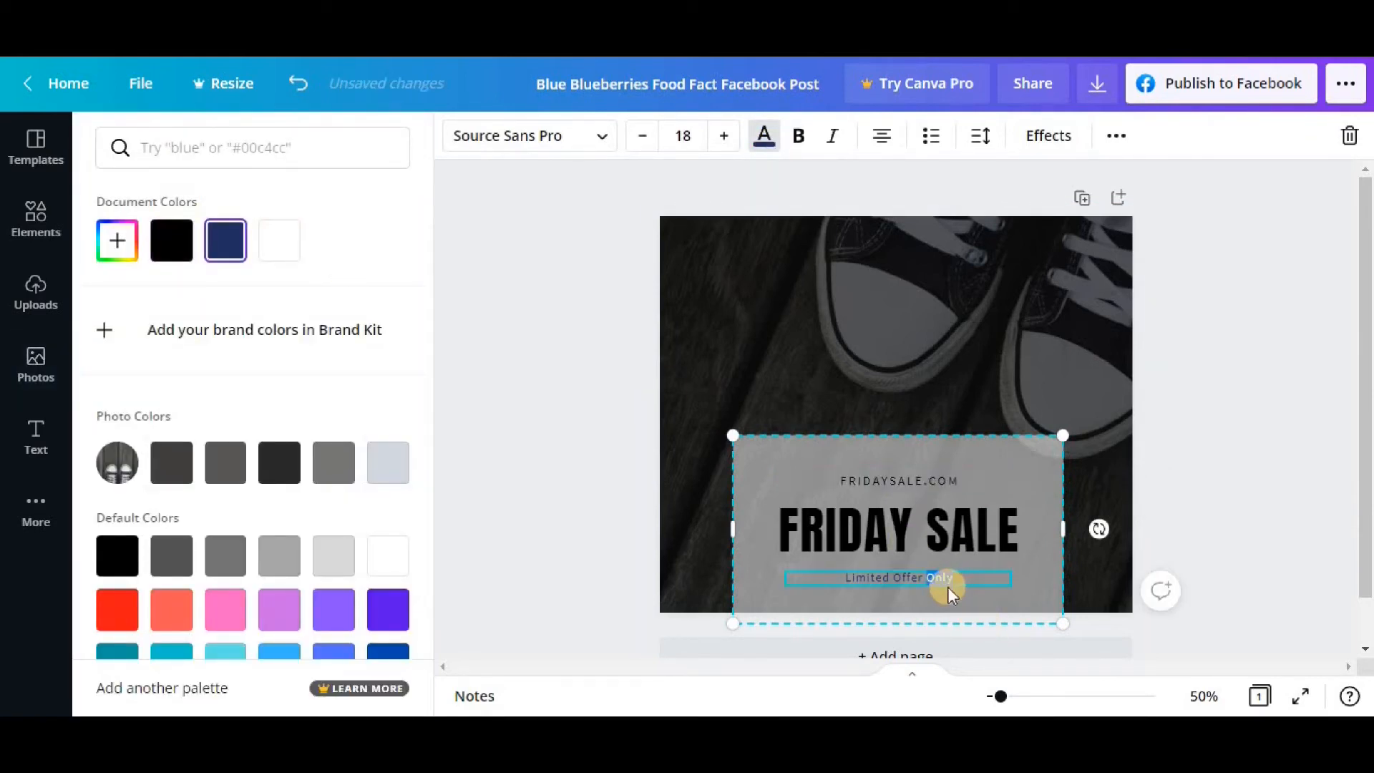
left_click_drag(949, 594, 891, 504)
left_click(172, 242)
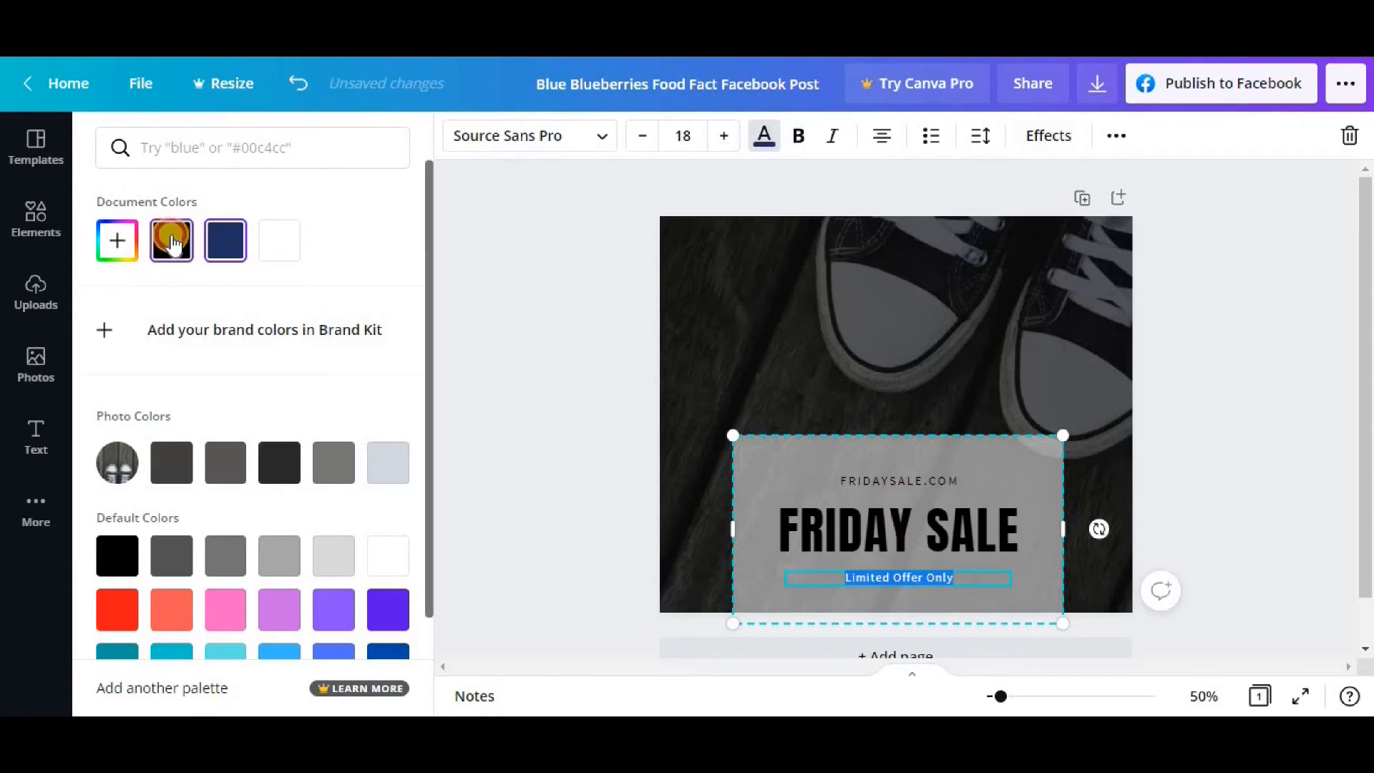
left_click(800, 138)
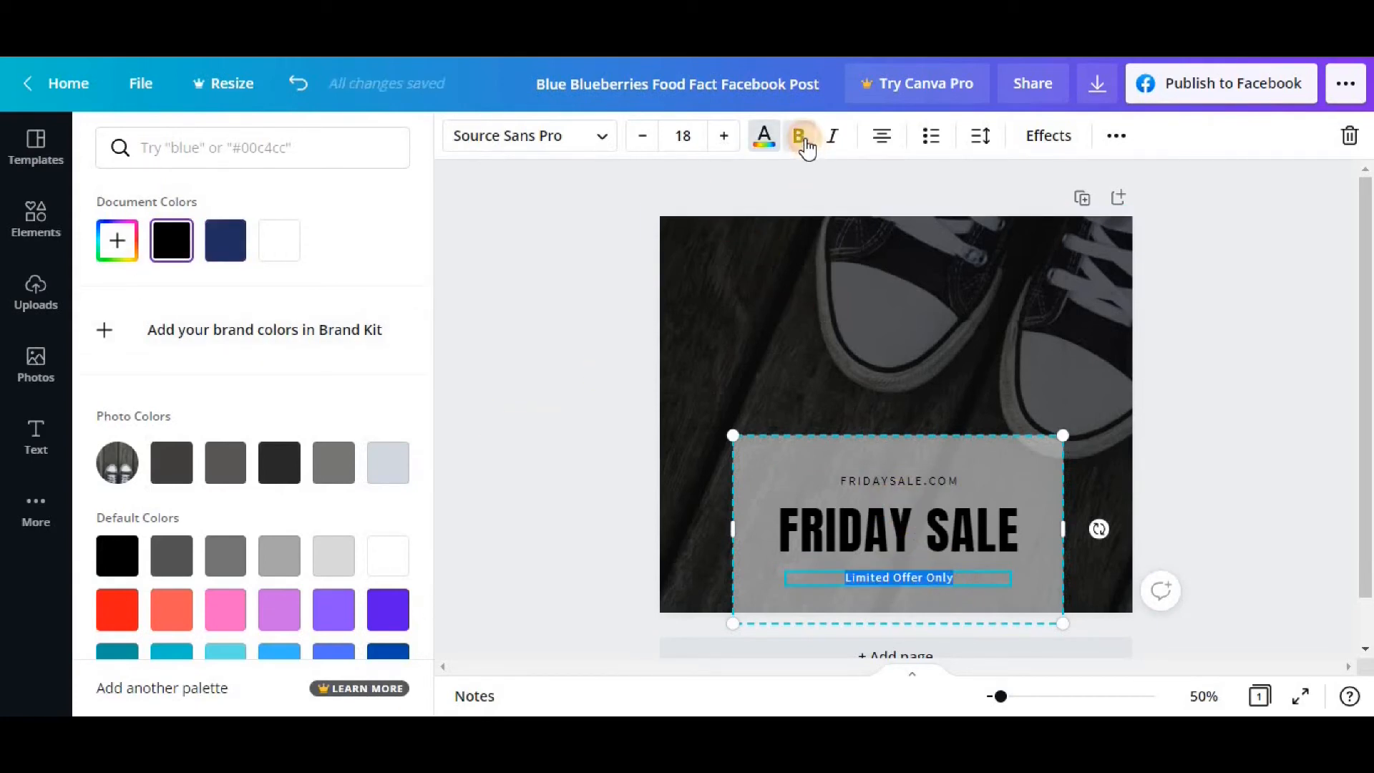
left_click(1195, 502)
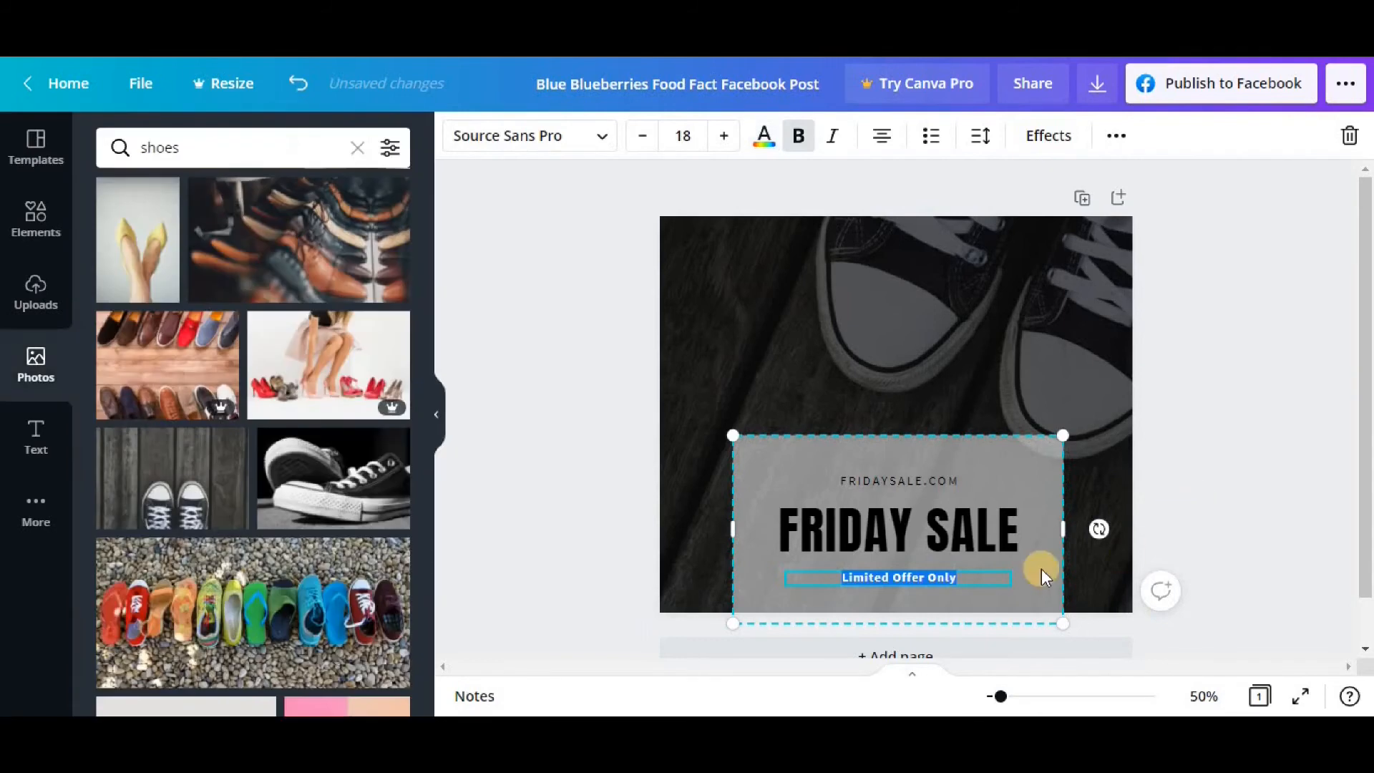
left_click(988, 382)
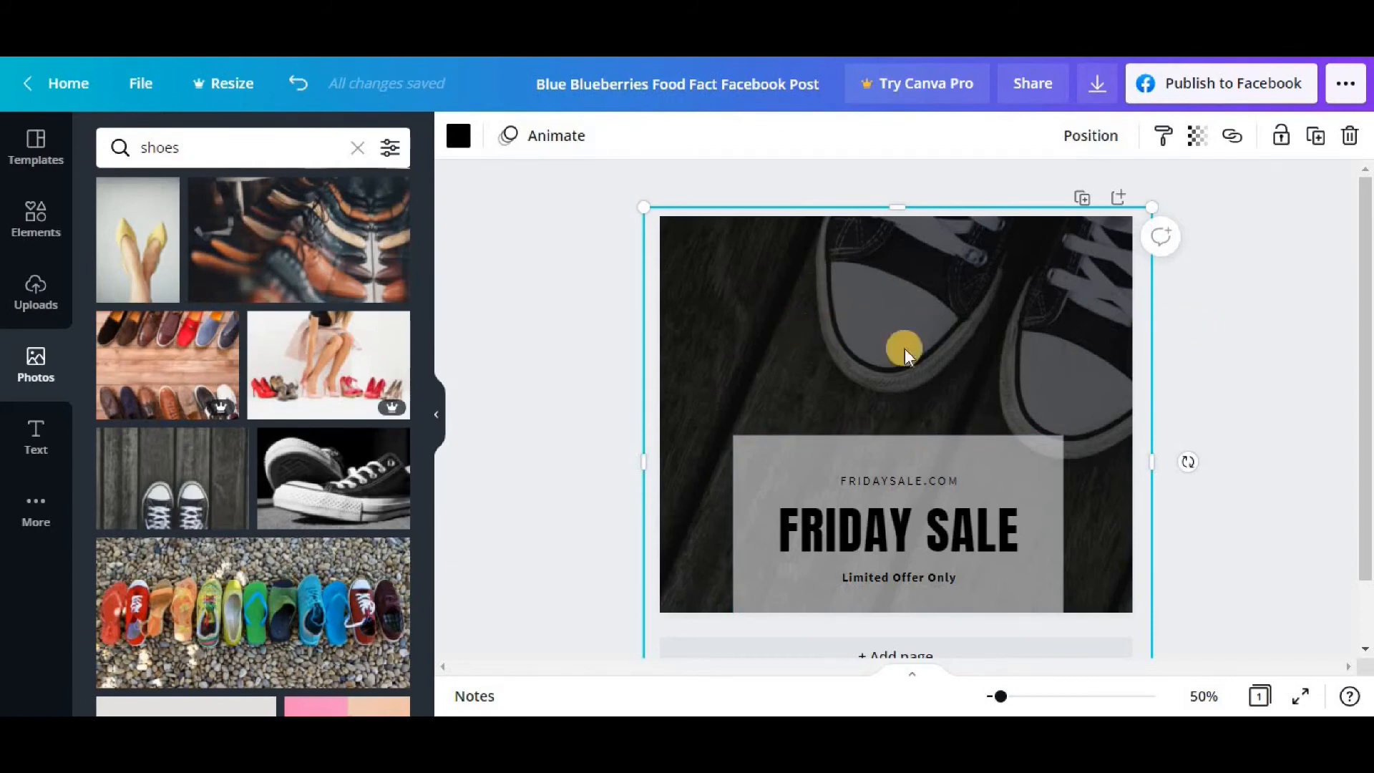
Browse the elements library and add a horizontal white line with diamond ends across the page, just above the text box
left_click(42, 221)
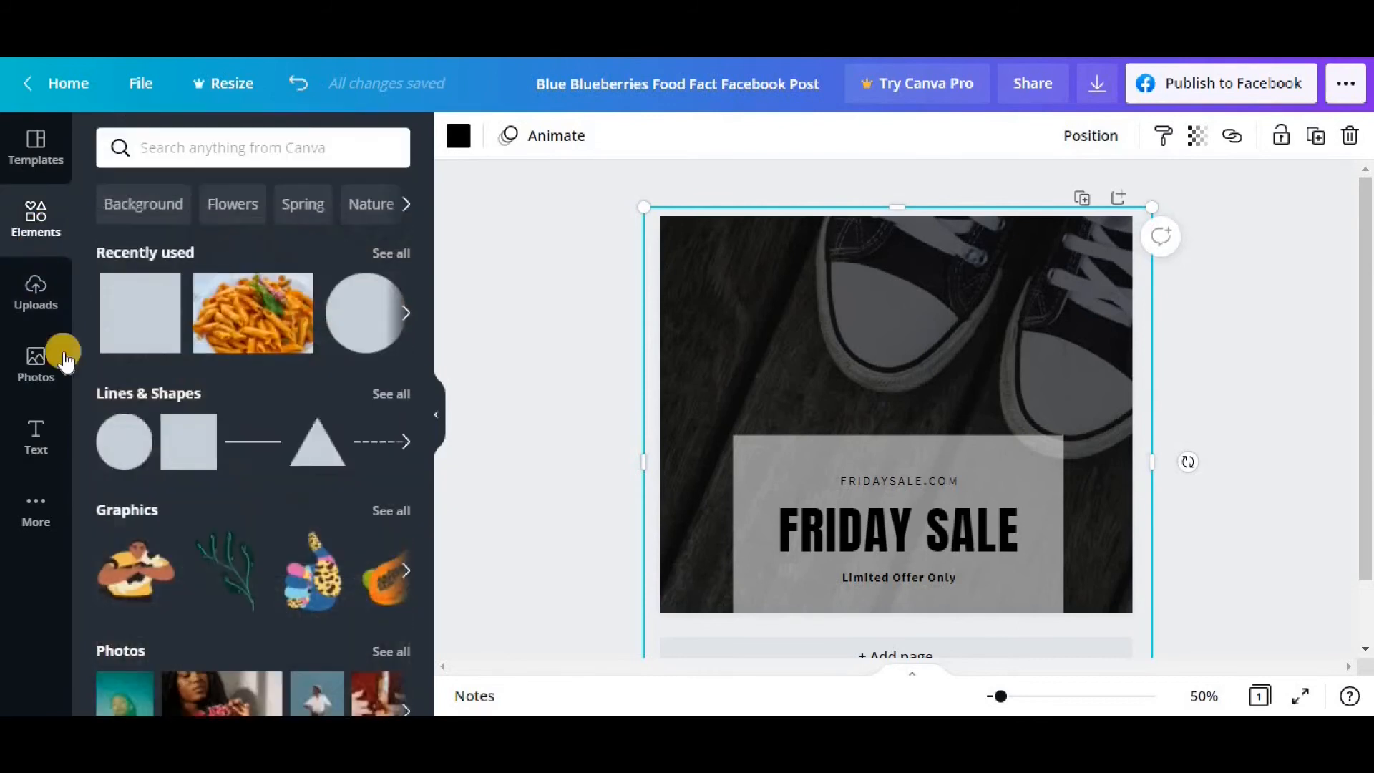
left_click(406, 444)
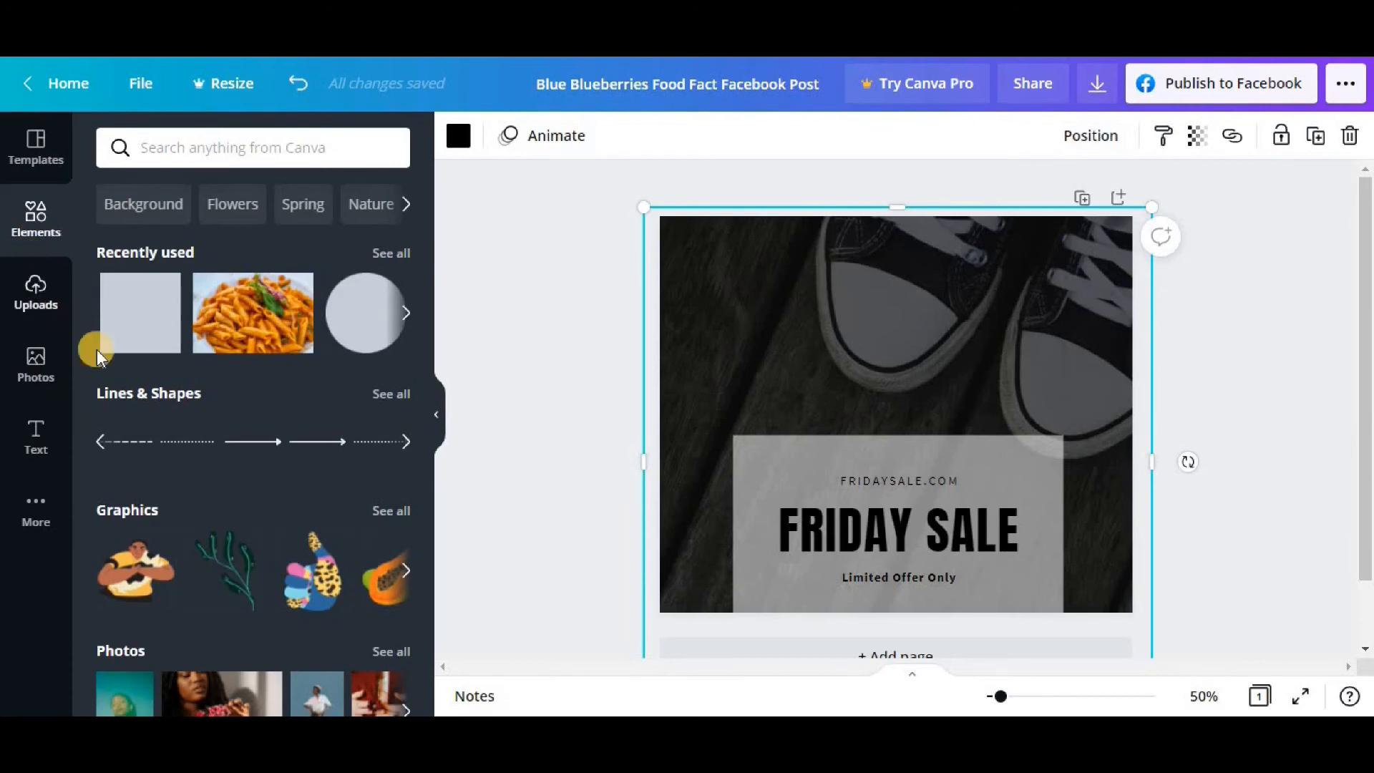
scroll(308, 497, "down", 3)
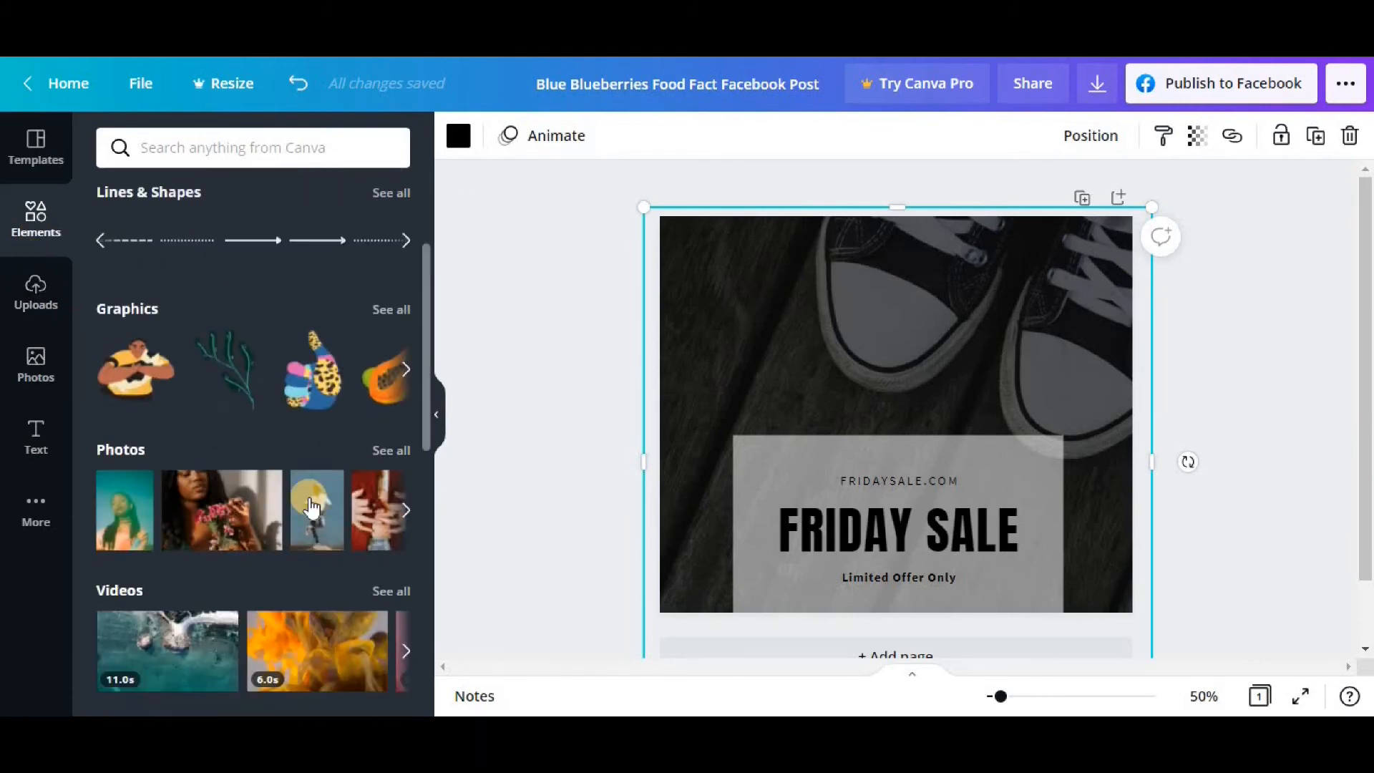
scroll(307, 496, "up", 3)
scroll(308, 497, "down", 6)
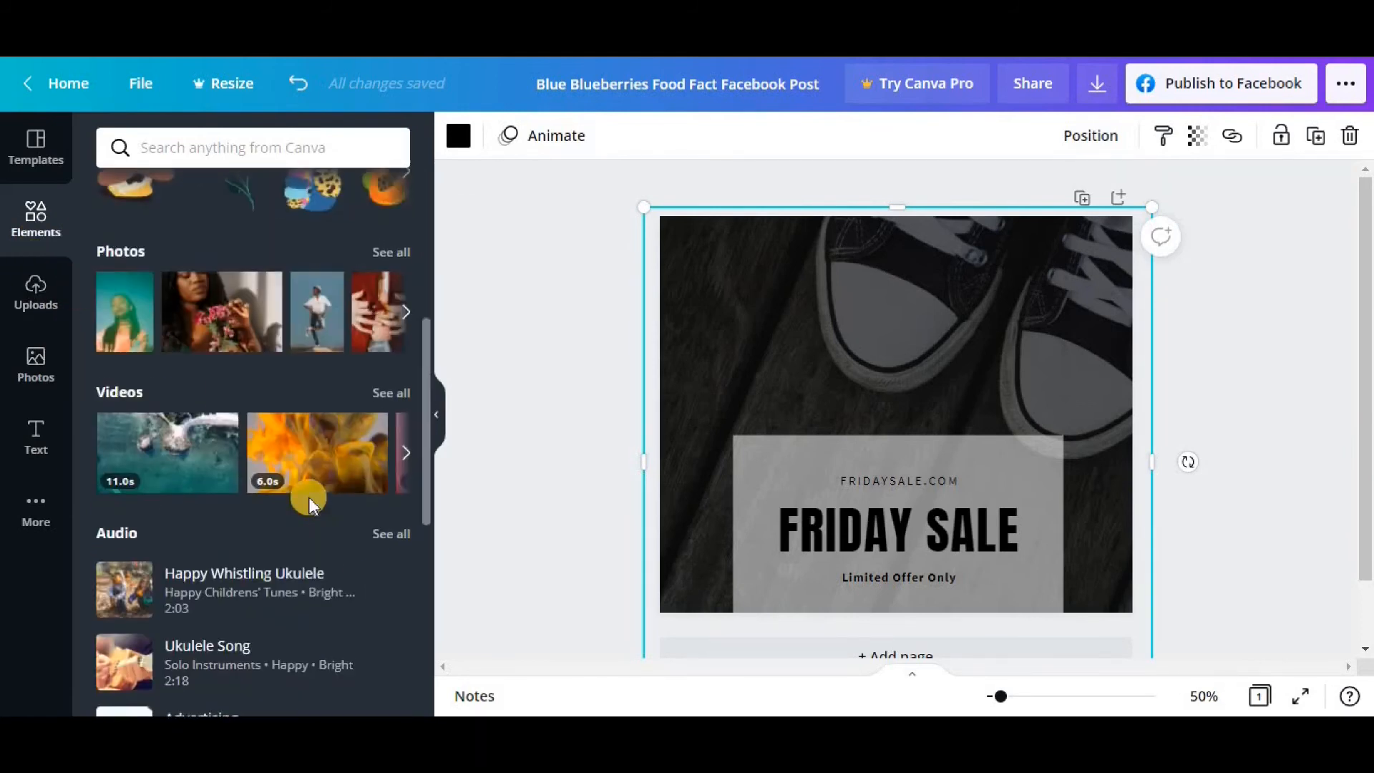
scroll(308, 497, "up", 6)
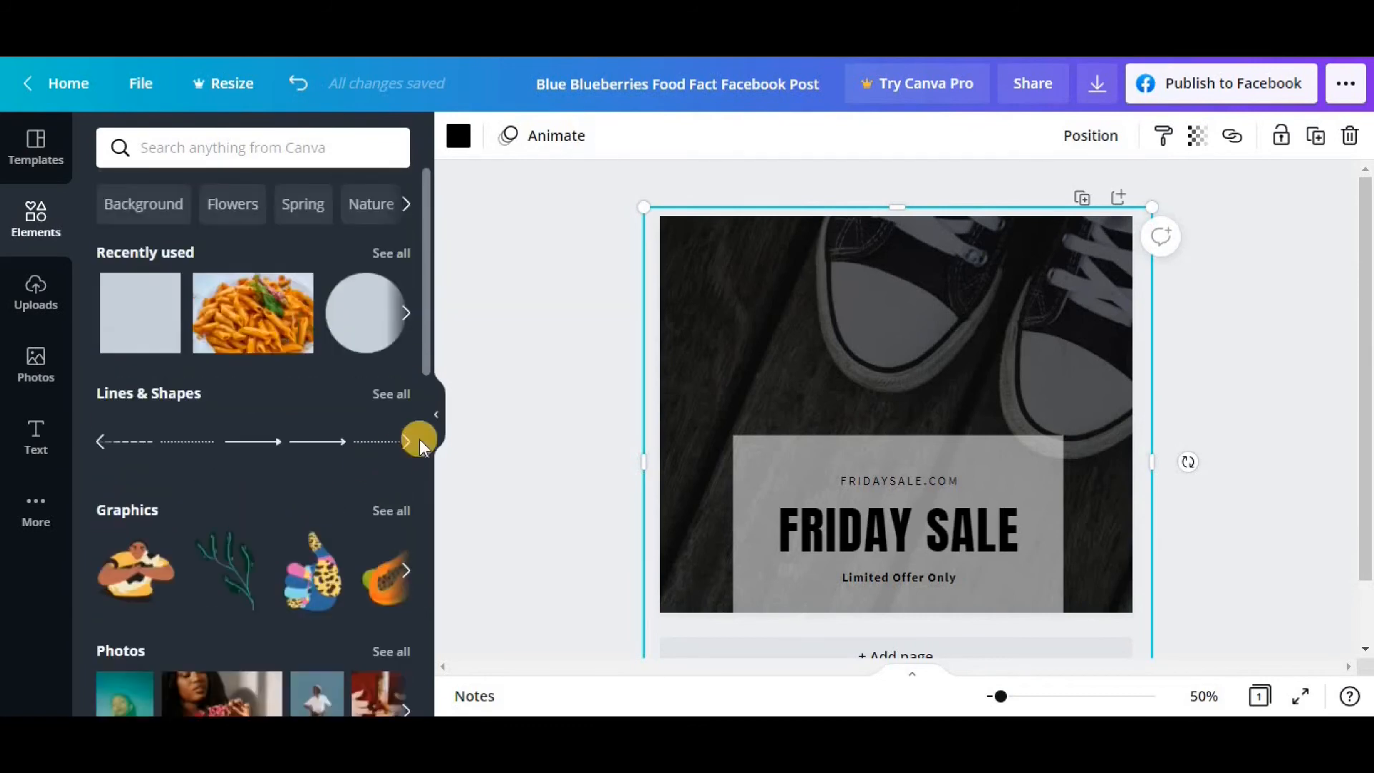
left_click(403, 315)
left_click(403, 315)
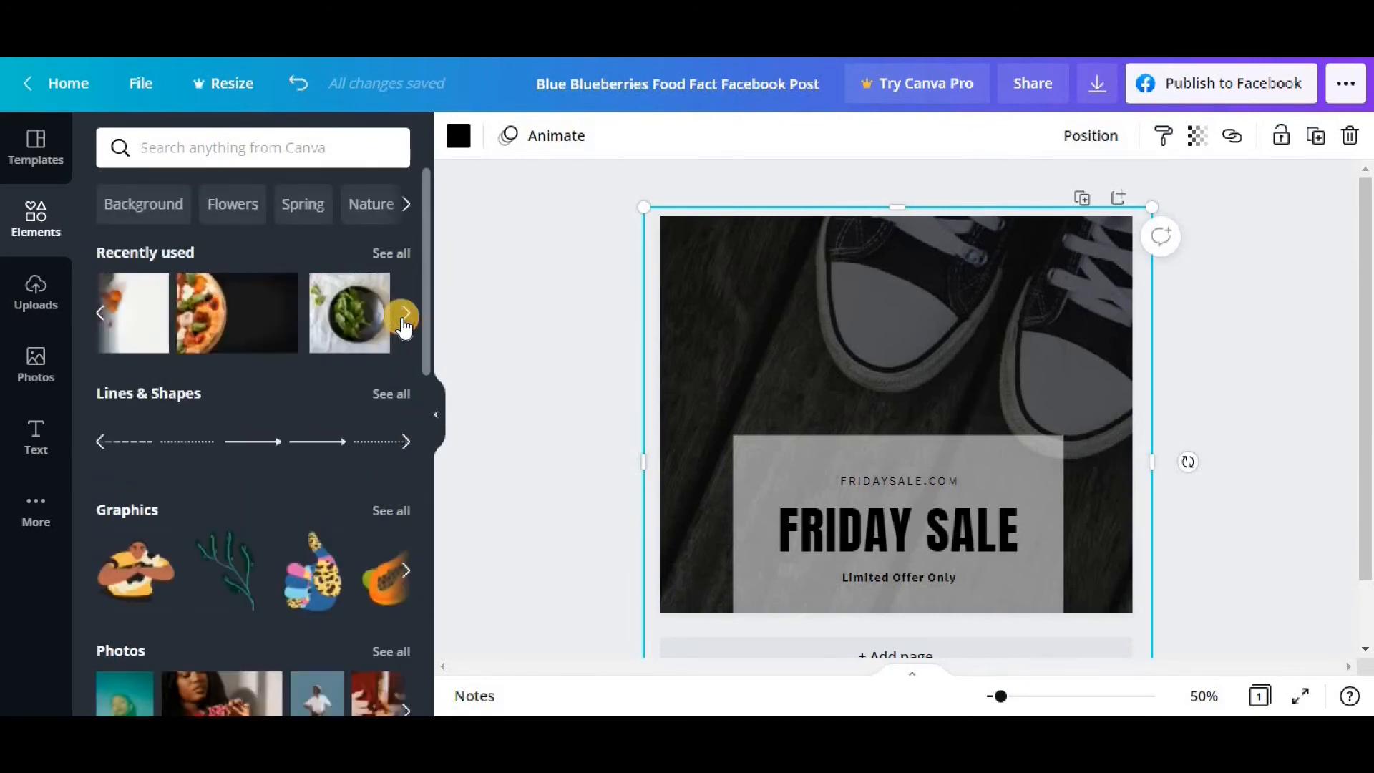
left_click(403, 315)
left_click(408, 438)
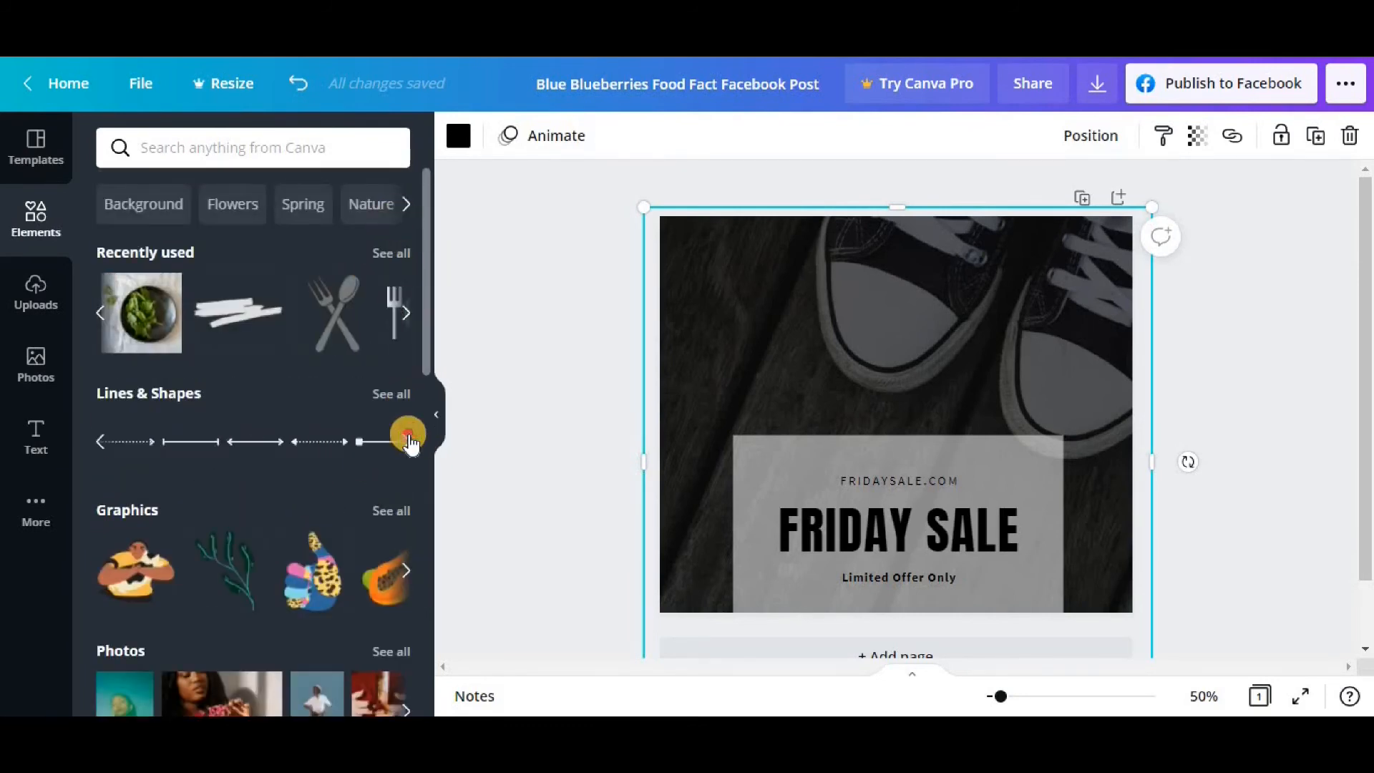
left_click(407, 436)
Add the recently used brush-stroke graphic, enlarge it and move it over the shoes above the horizontal line
scroll(312, 506, "down", 5)
scroll(312, 505, "down", 6)
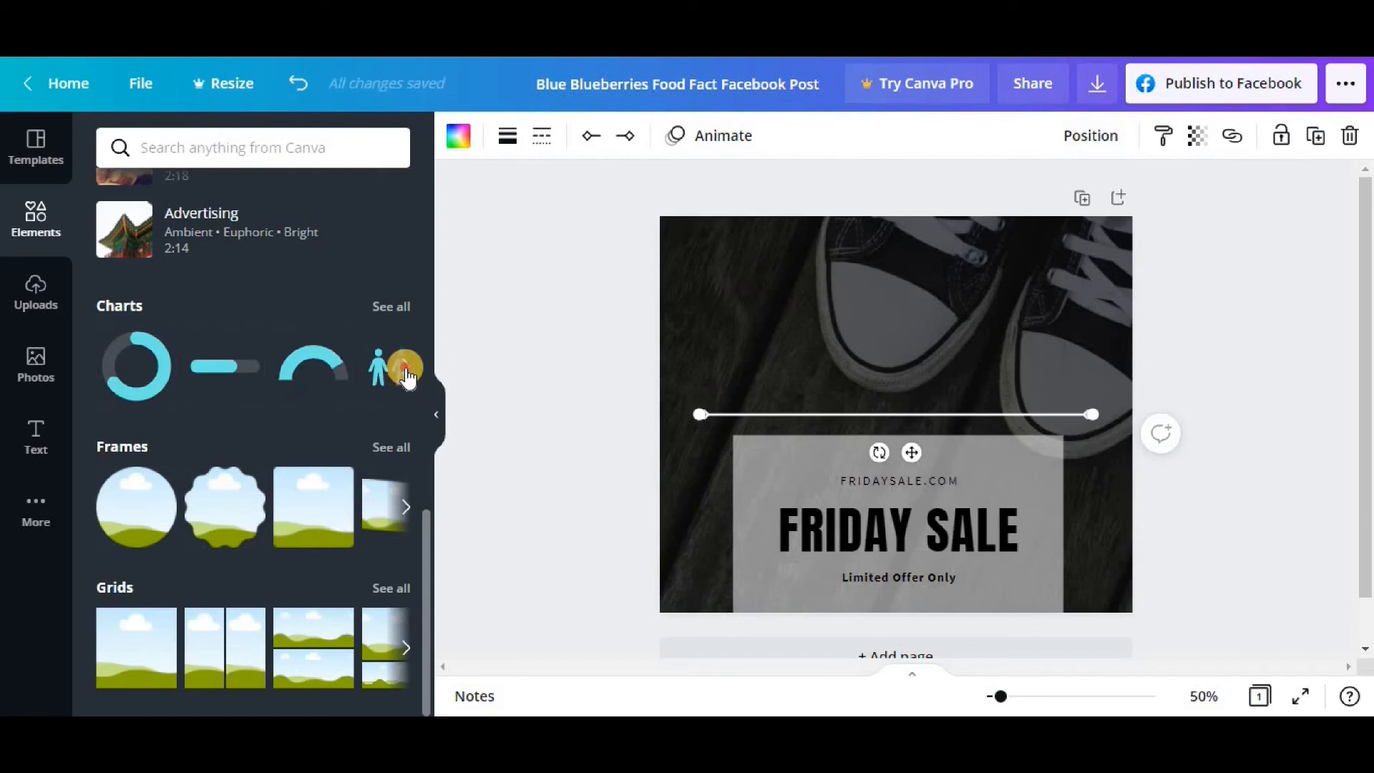
left_click(405, 366)
scroll(348, 458, "up", 10)
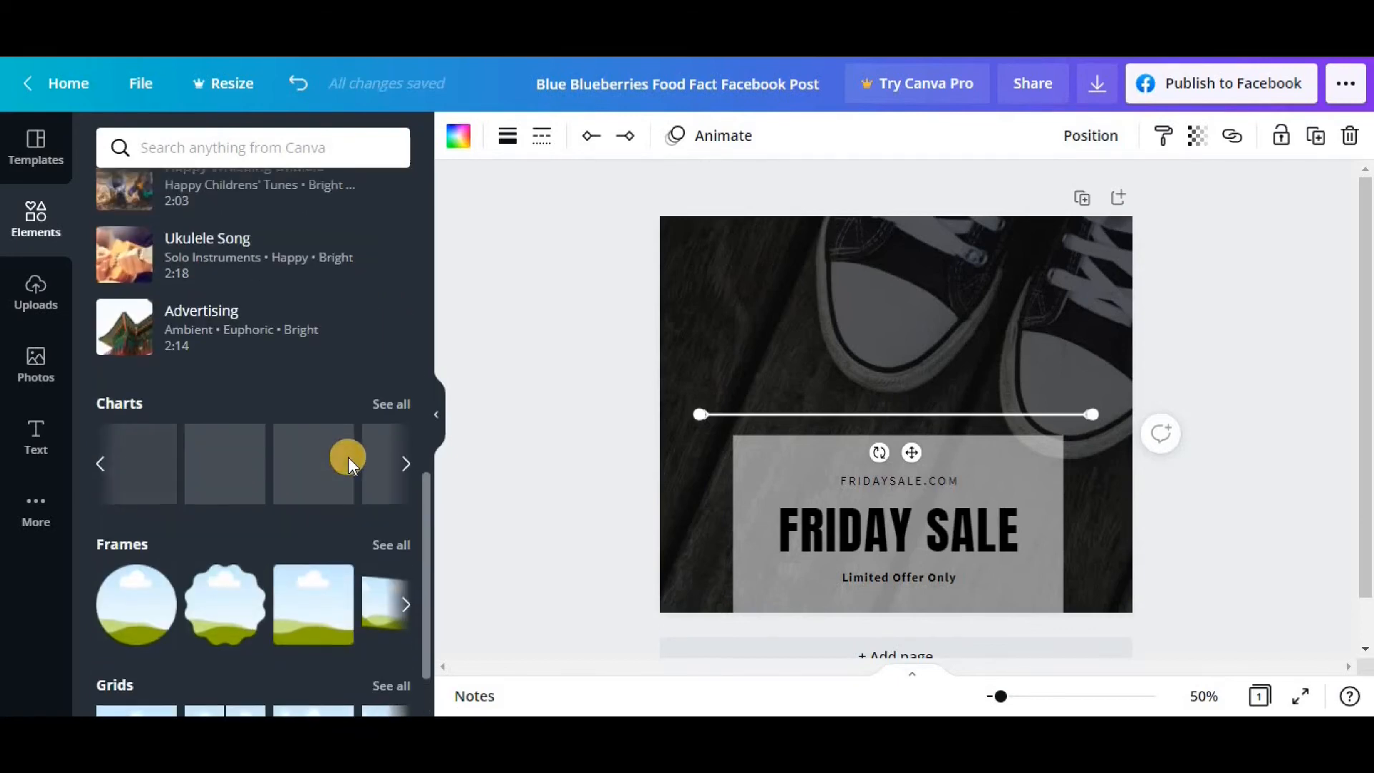
scroll(348, 458, "up", 2)
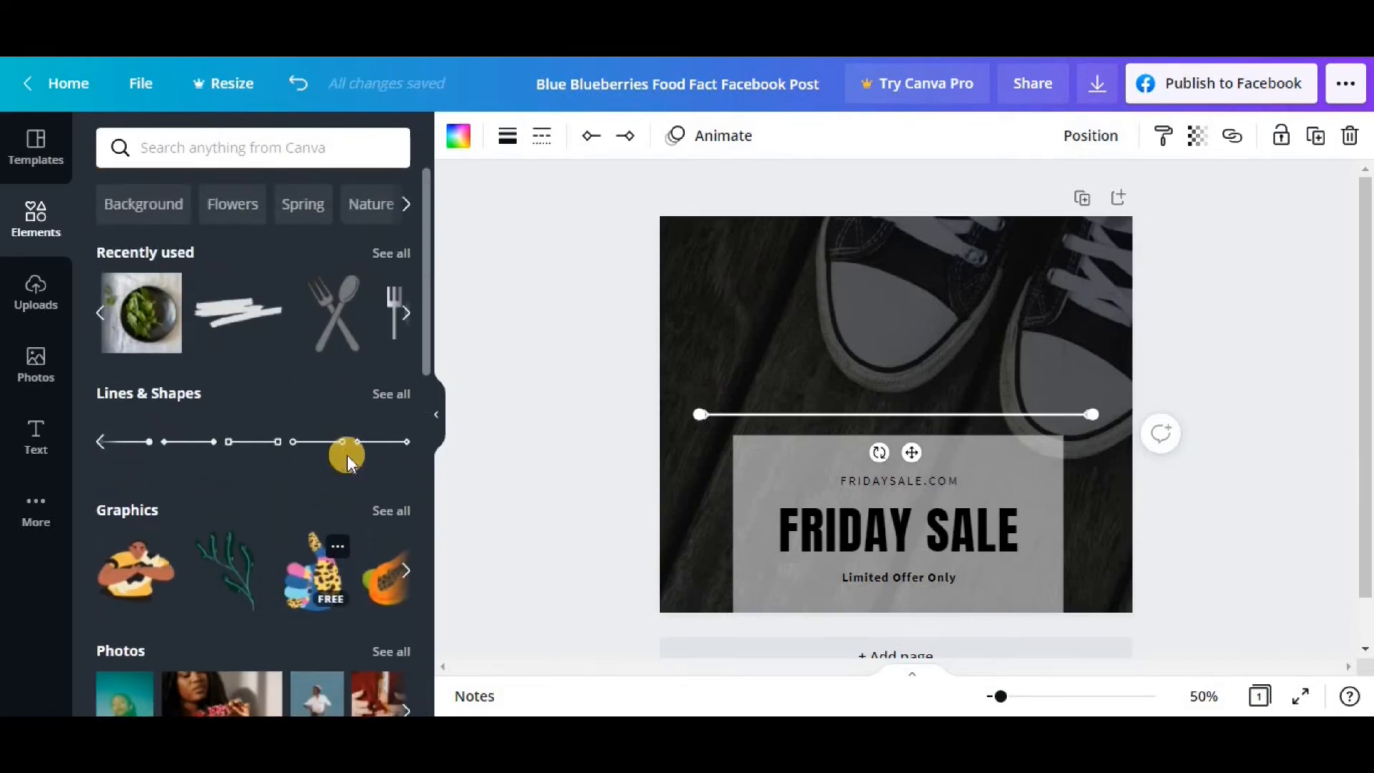
left_click(236, 330)
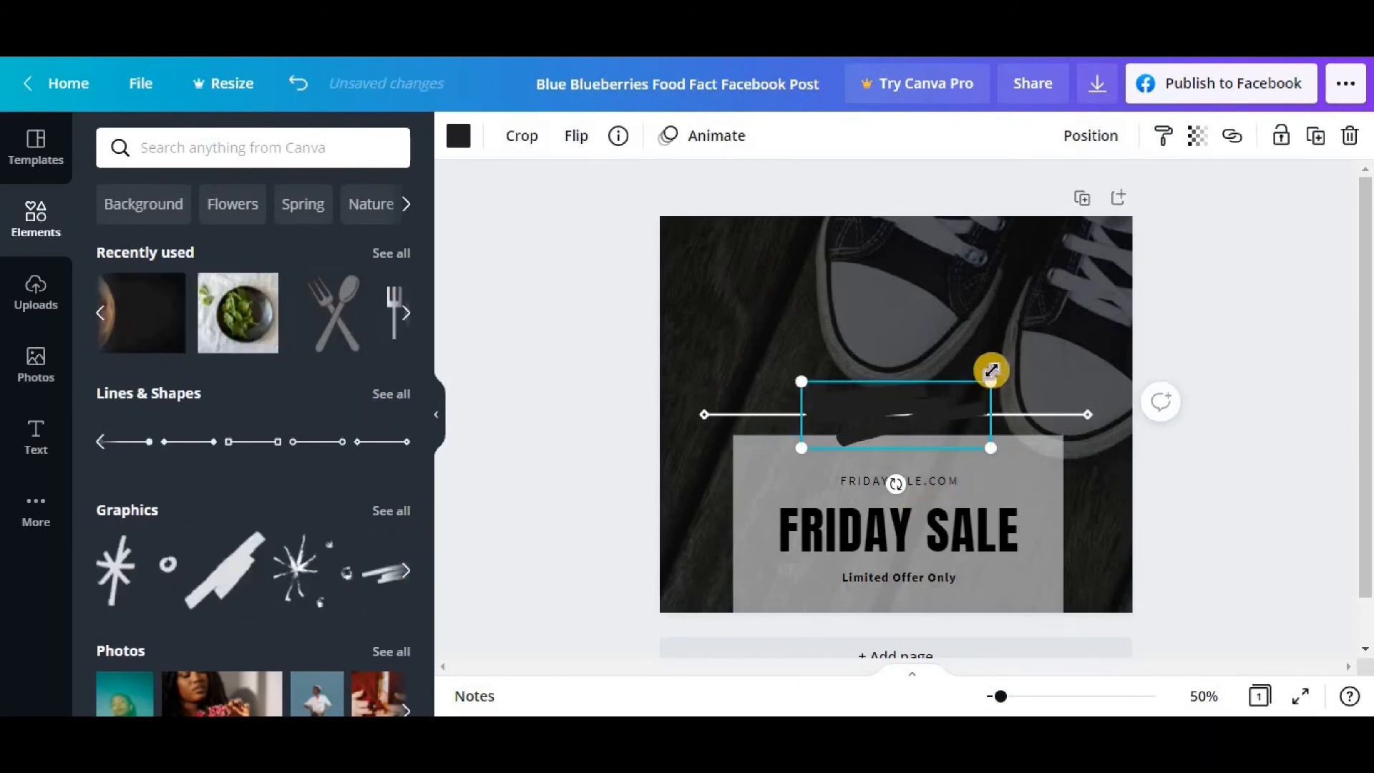
left_click_drag(990, 382, 1052, 270)
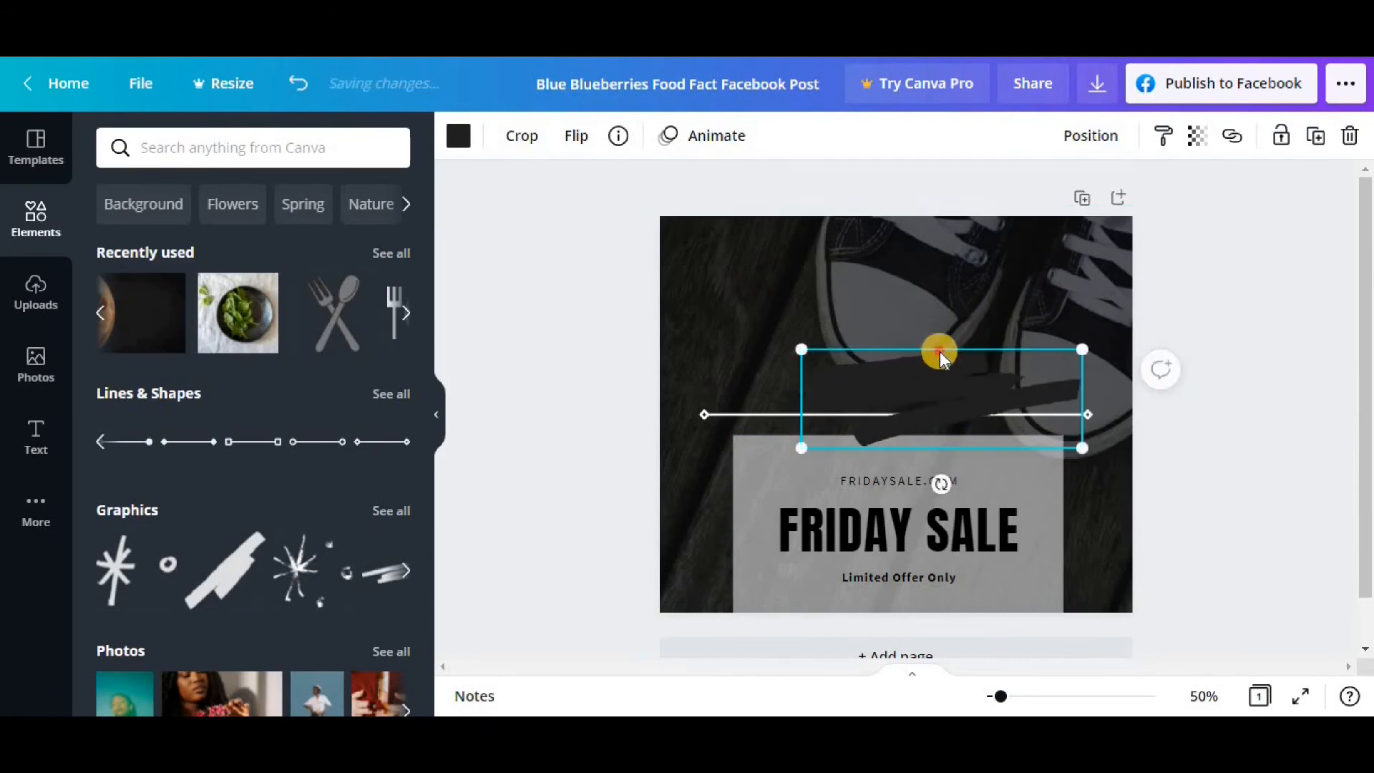
left_click_drag(935, 348, 915, 261)
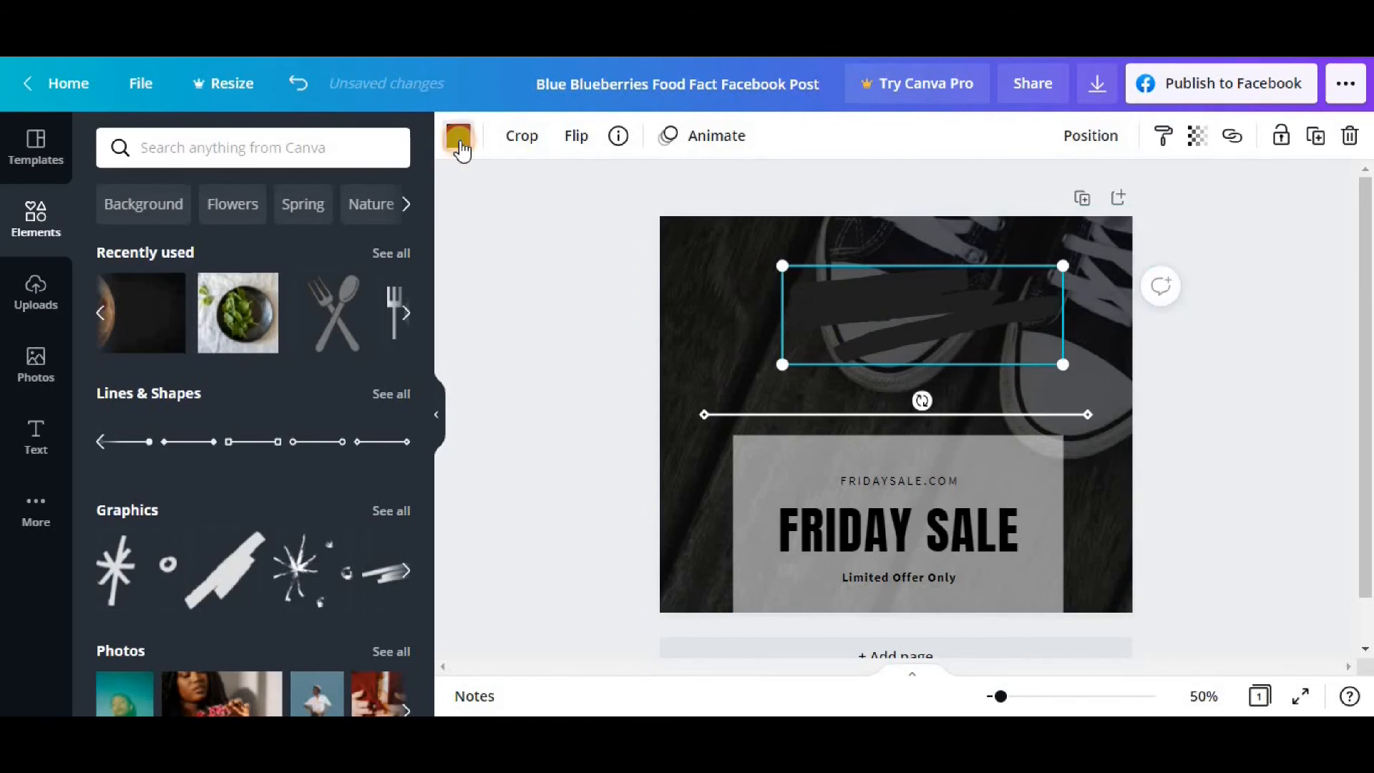
Try several gray tones on the brush-stroke graphic, ending with the medium gray beside the light gray in the default colors
left_click(458, 140)
left_click(229, 469)
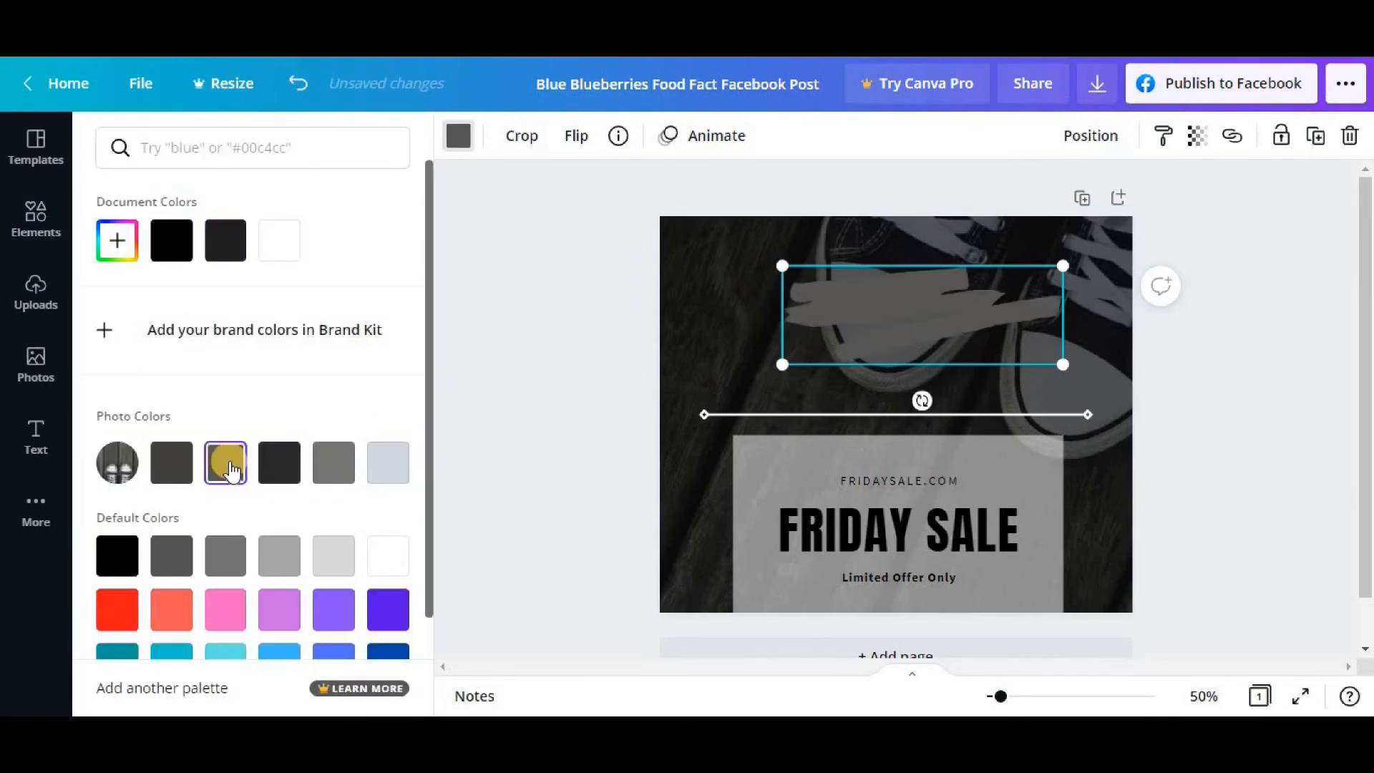
left_click(339, 485)
left_click(388, 478)
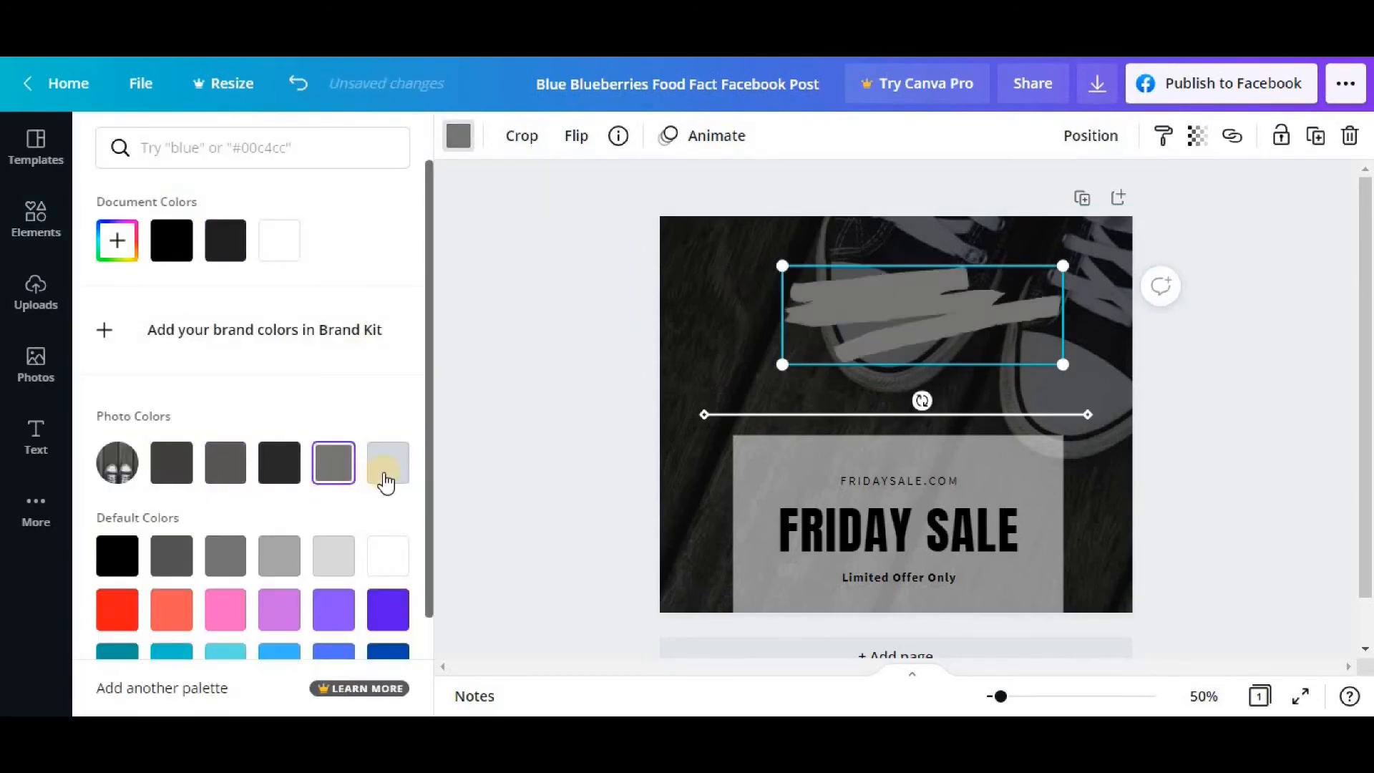
left_click(334, 564)
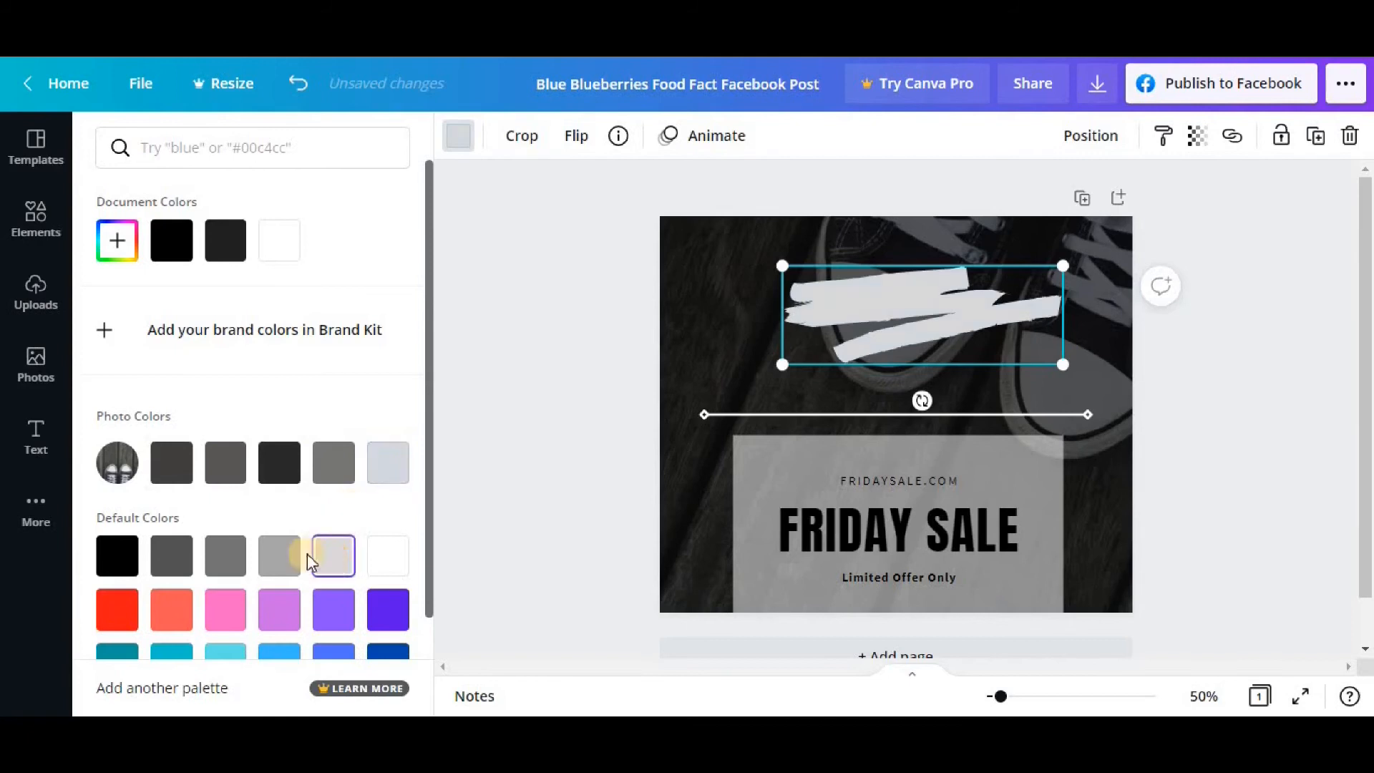
left_click(293, 567)
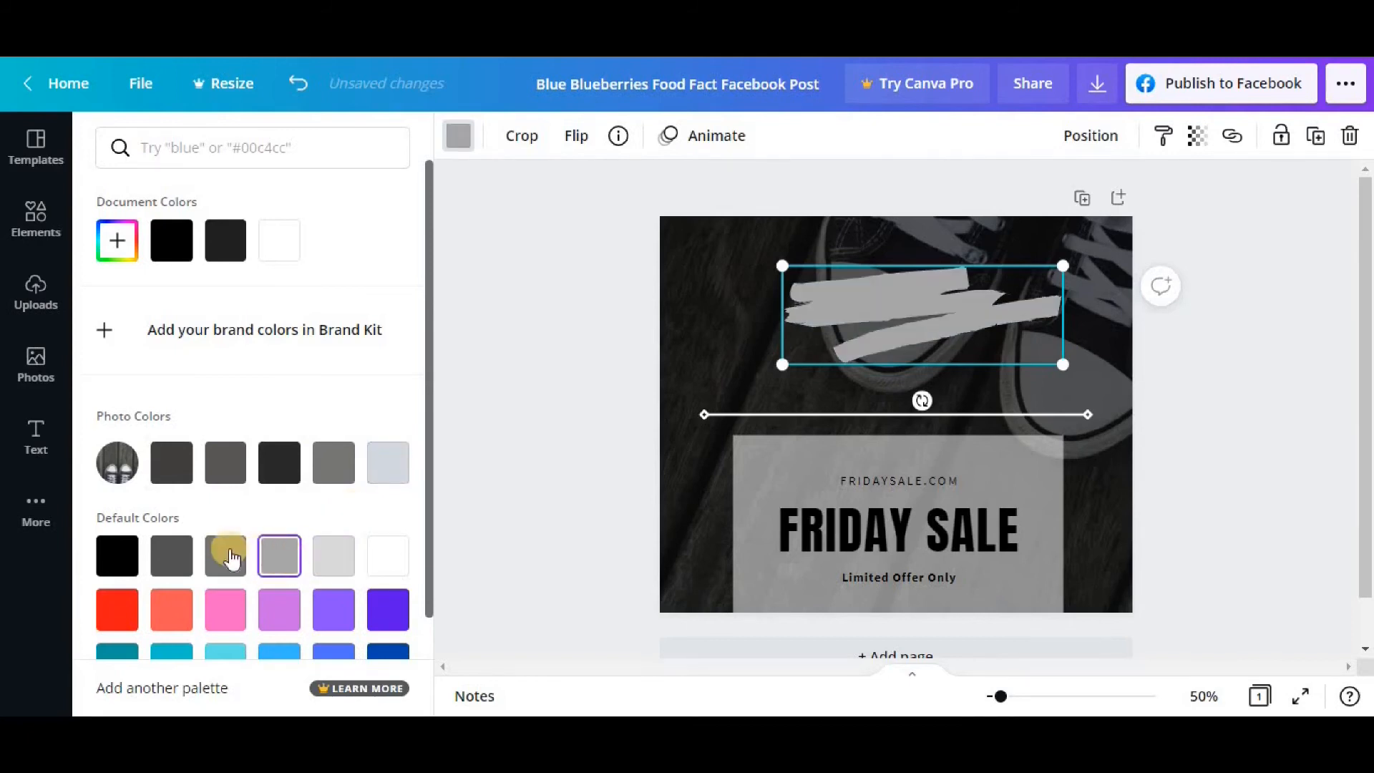
Recolor the brush-stroke graphic to the darker medium gray of the default colors and enlarge it to span nearly the page's width
left_click(230, 554)
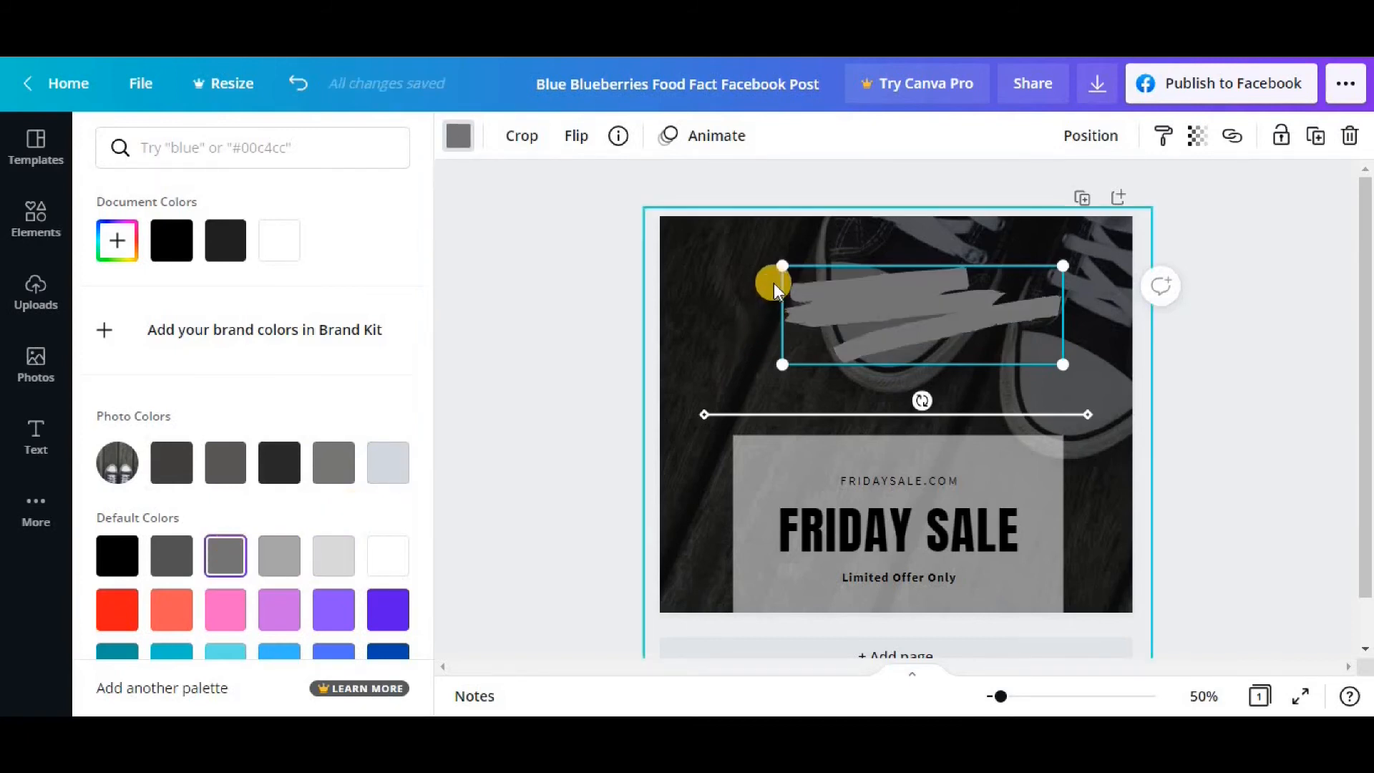
mouse_move(780, 270)
left_mouse_down()
mouse_move(672, 239)
mouse_move(756, 285)
left_mouse_up()
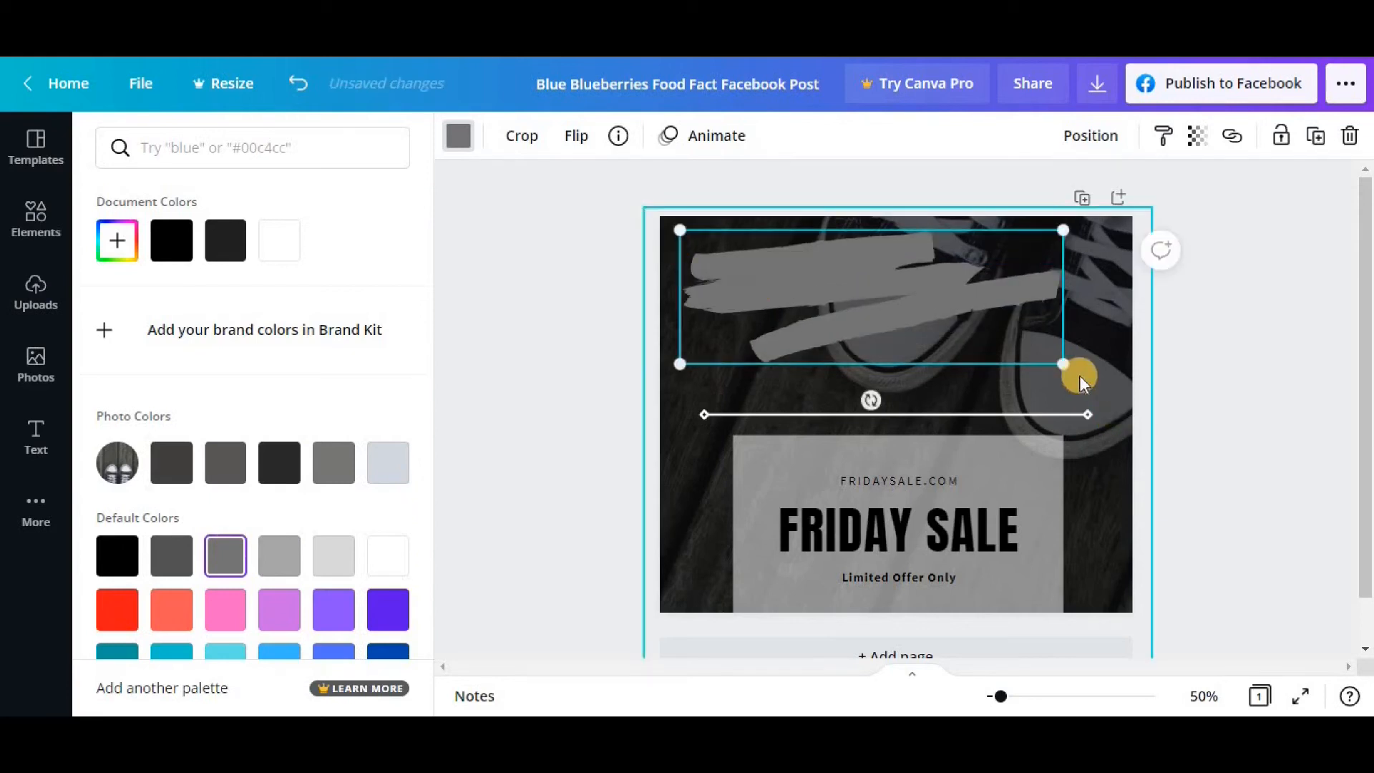
left_click_drag(1064, 366, 1120, 384)
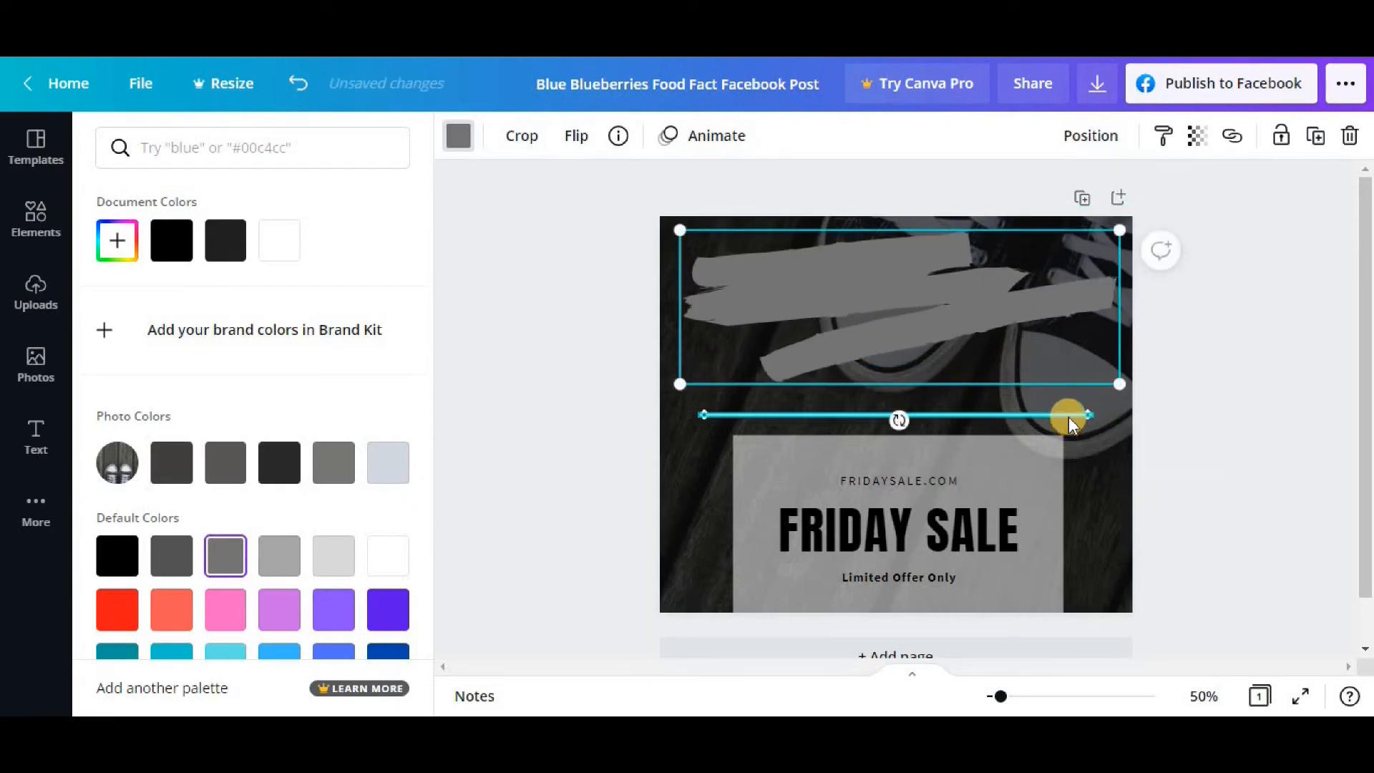
Delete the horizontal line with diamond ends and move the brush-stroke graphic down to just above the text box
left_click(1068, 416)
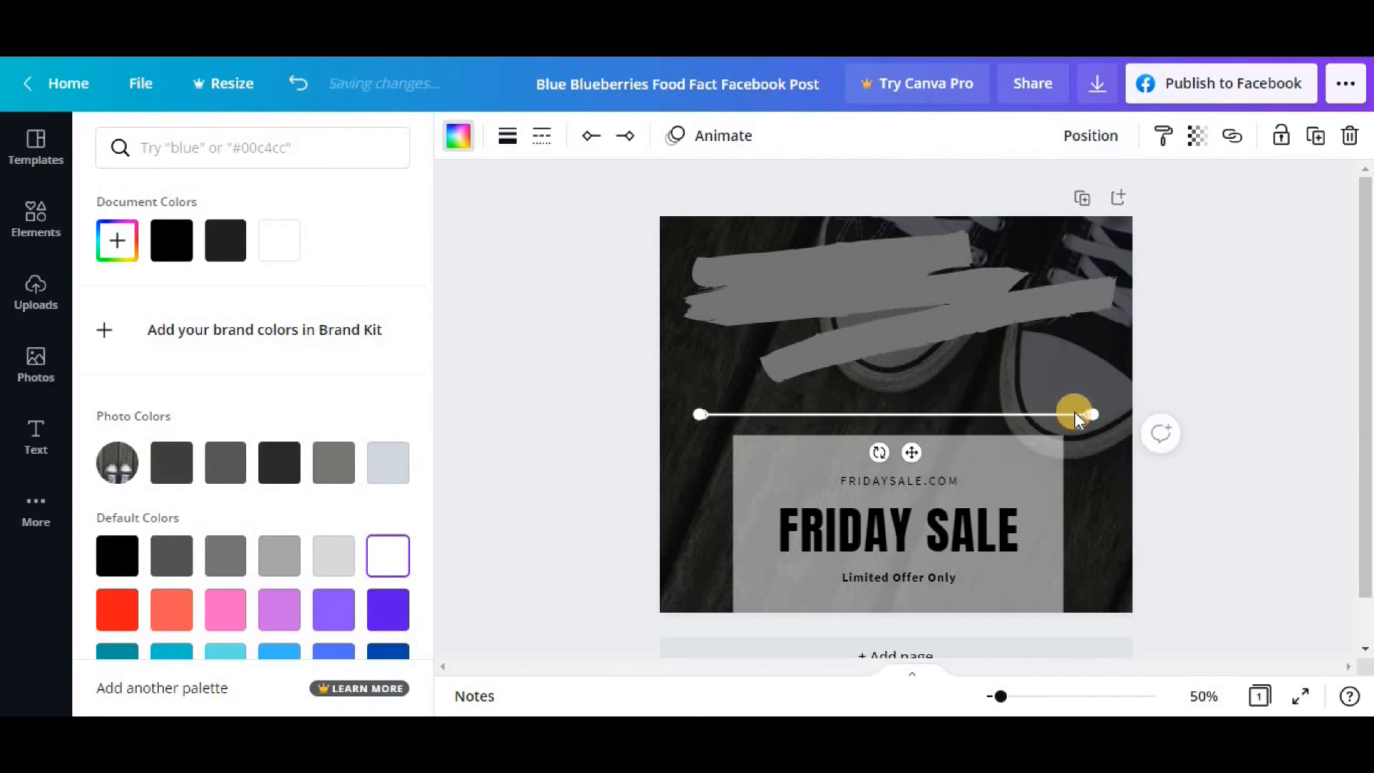
left_click(1080, 364)
left_click(959, 333)
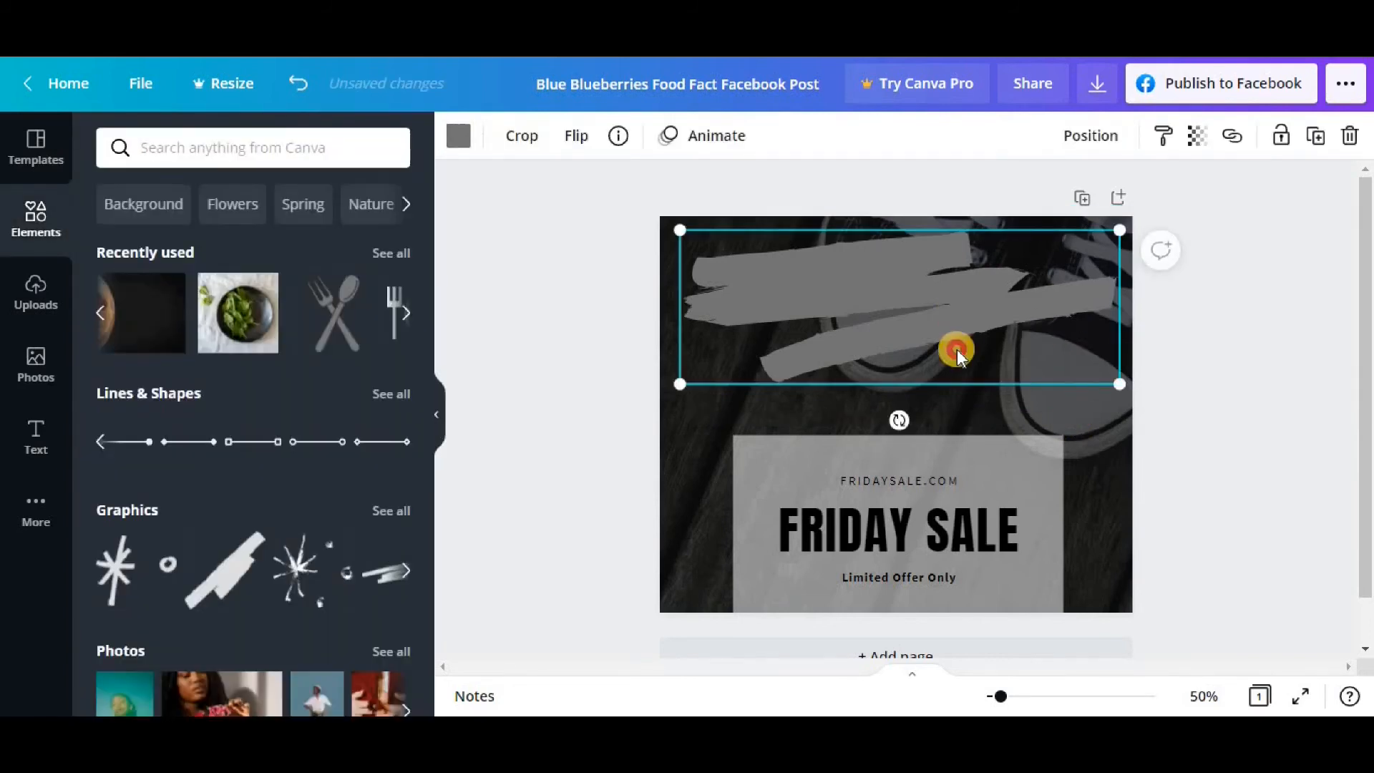
left_click_drag(956, 349, 957, 350)
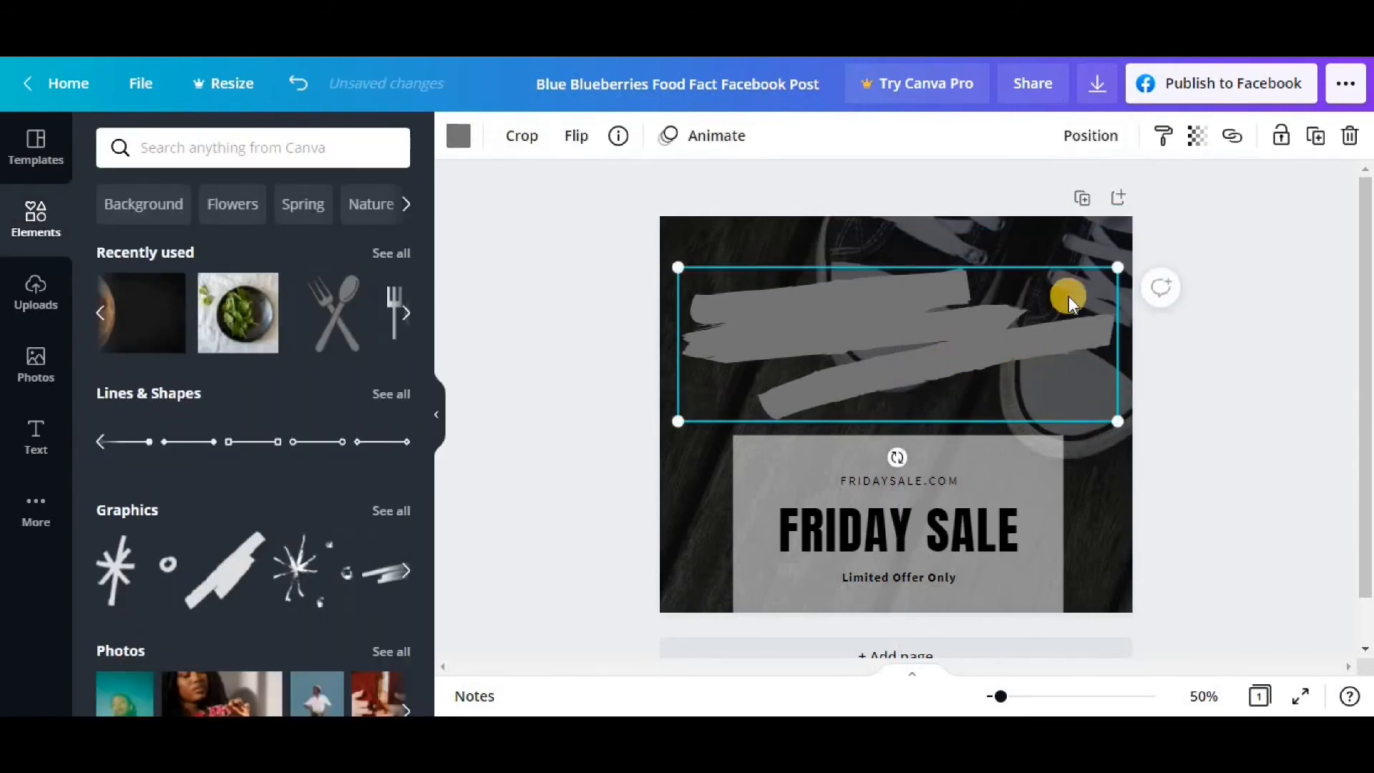
Set the brush-stroke graphic's transparency to 68 and recolor it to the lightest gray of the default colors
left_click(1209, 150)
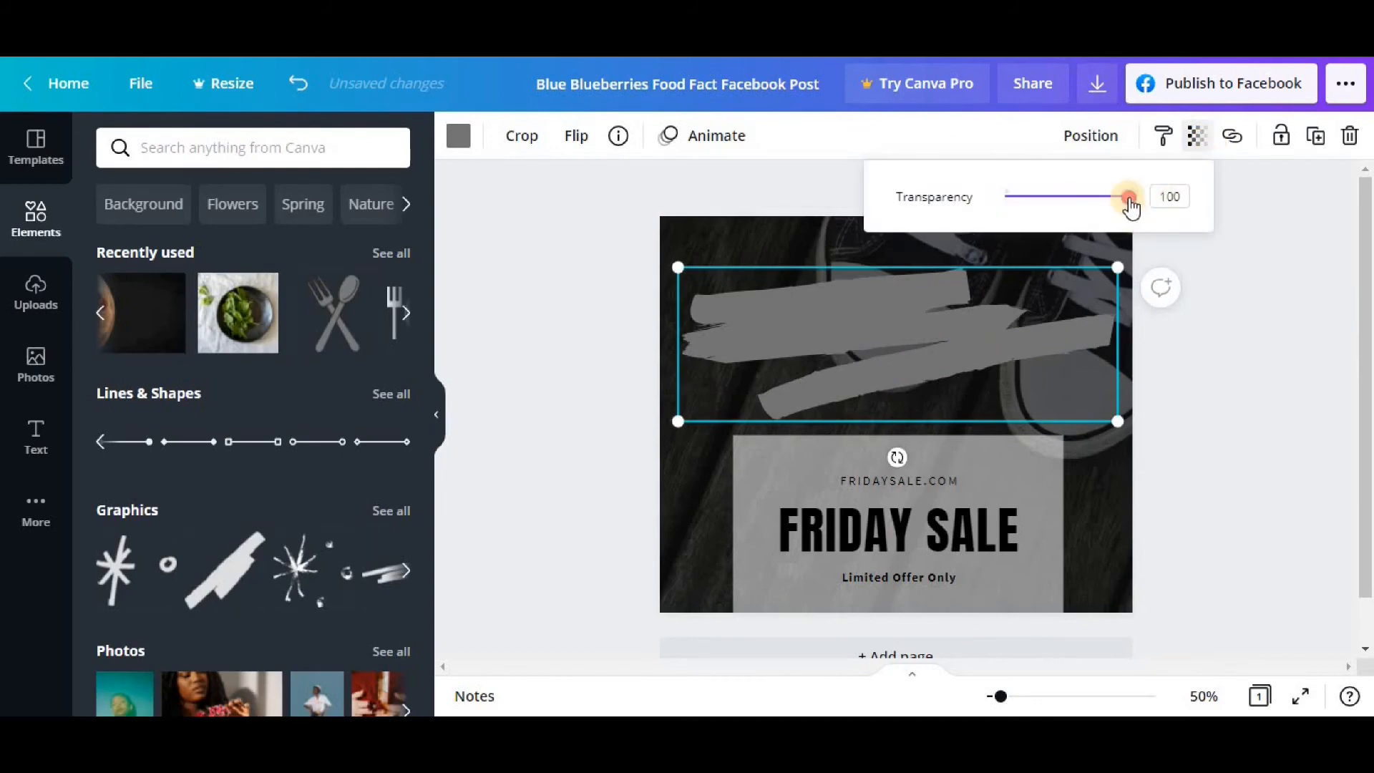
left_click_drag(1128, 204, 1092, 206)
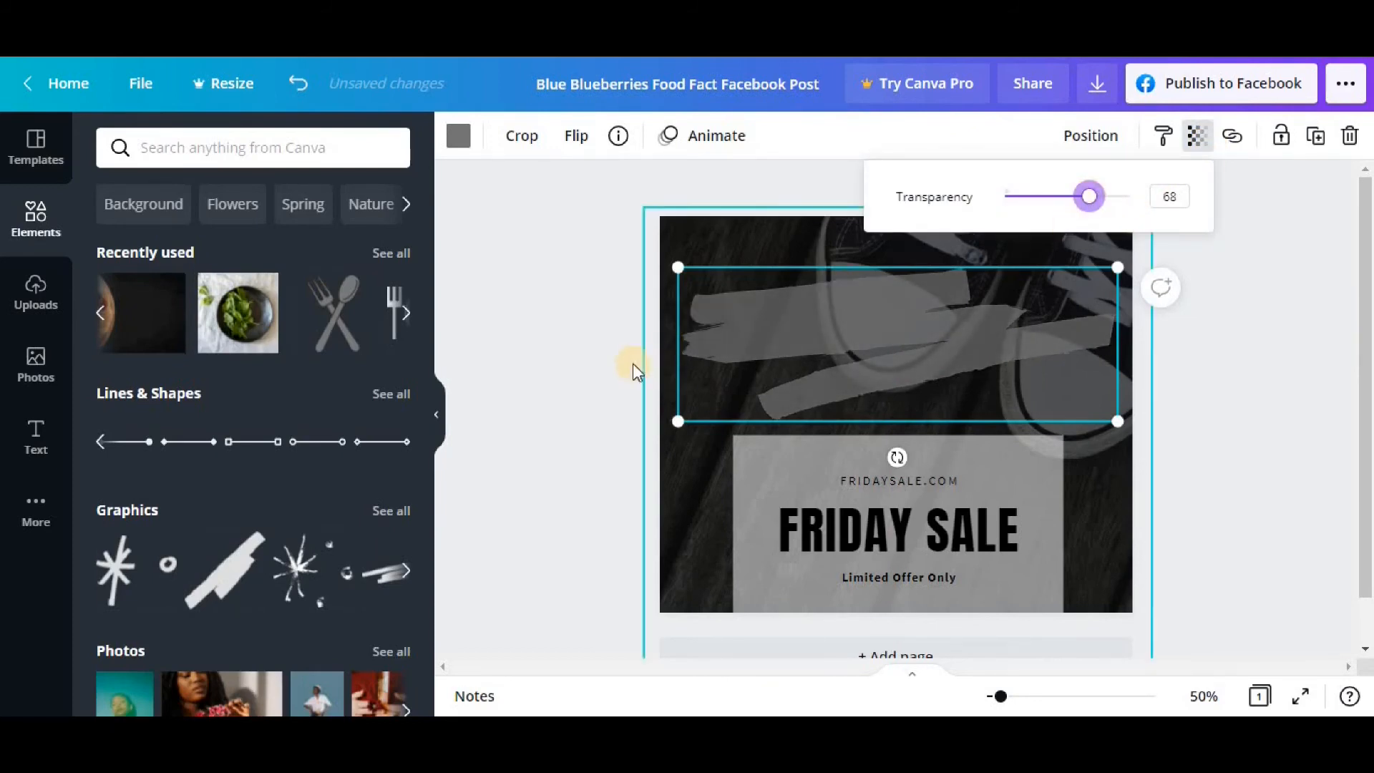
left_click(458, 136)
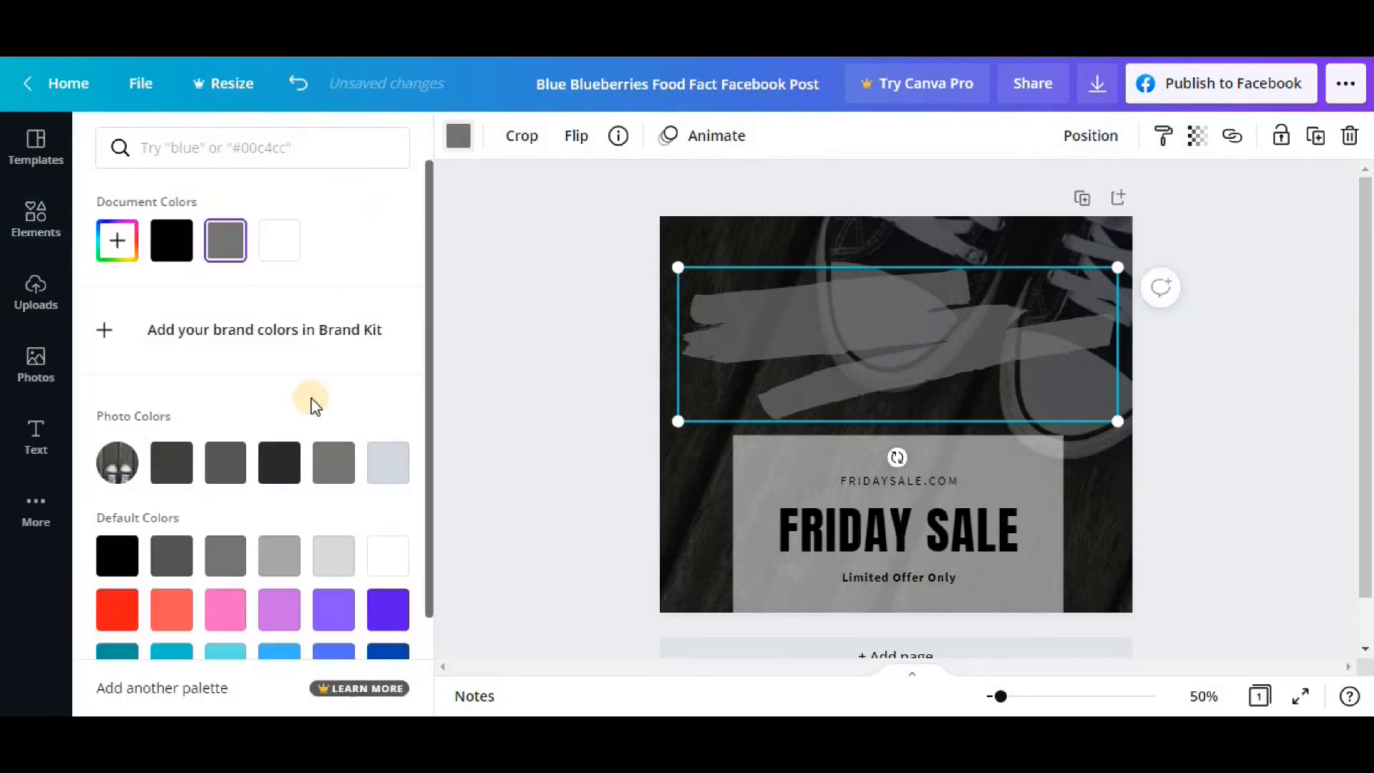
left_click(348, 559)
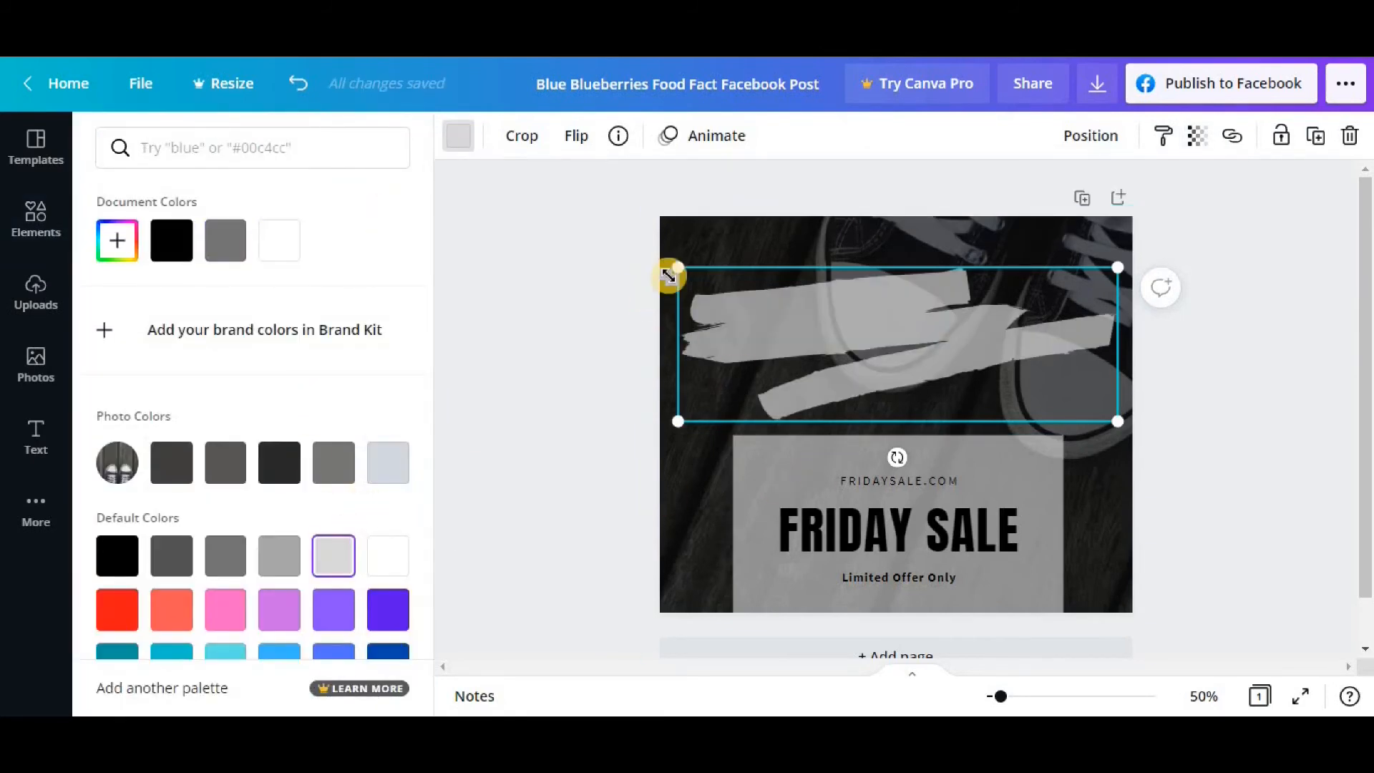
Enlarge the brush-stroke graphic beyond both side edges of the page and shift it up so it covers the upper half
left_click_drag(674, 269, 570, 230)
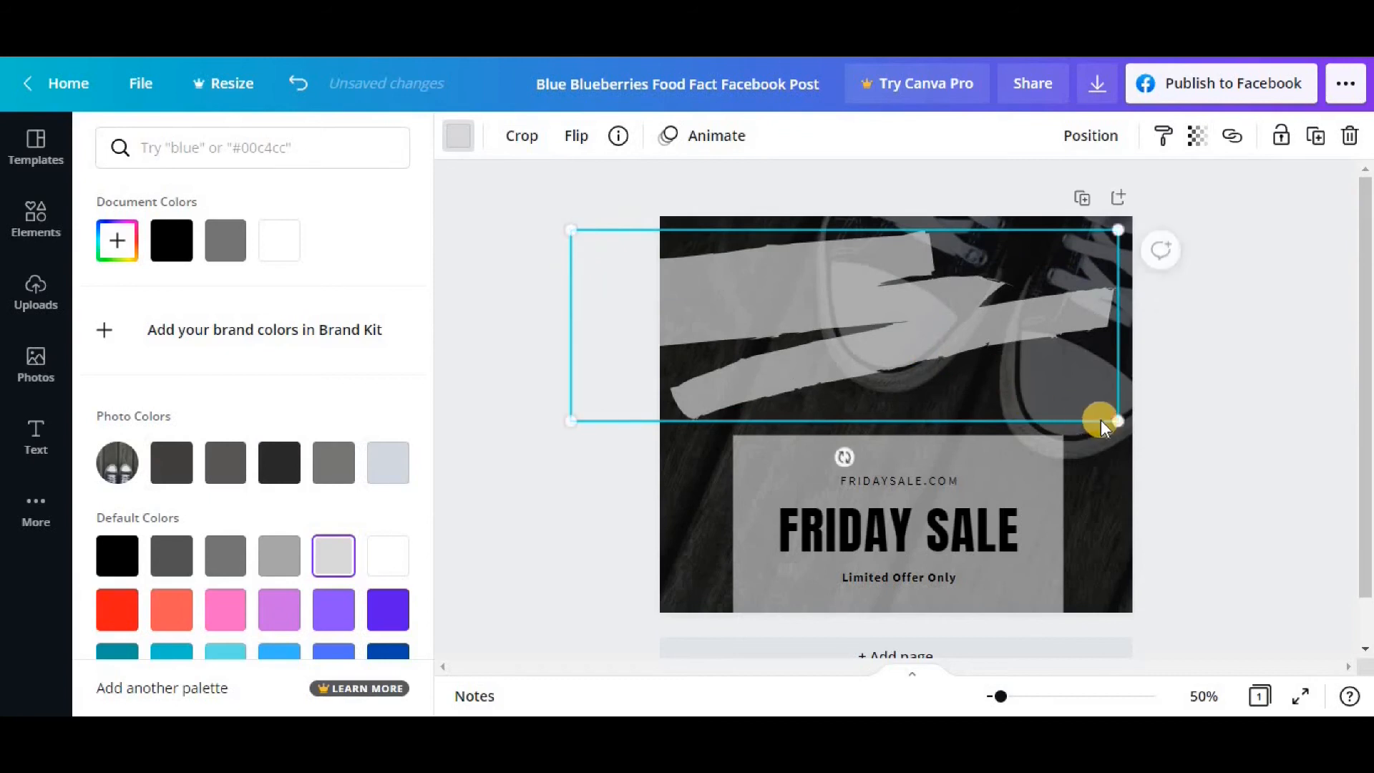
left_click_drag(1126, 428, 1256, 496)
mouse_move(959, 328)
left_mouse_down()
mouse_move(977, 356)
mouse_move(953, 310)
mouse_move(968, 274)
left_mouse_up()
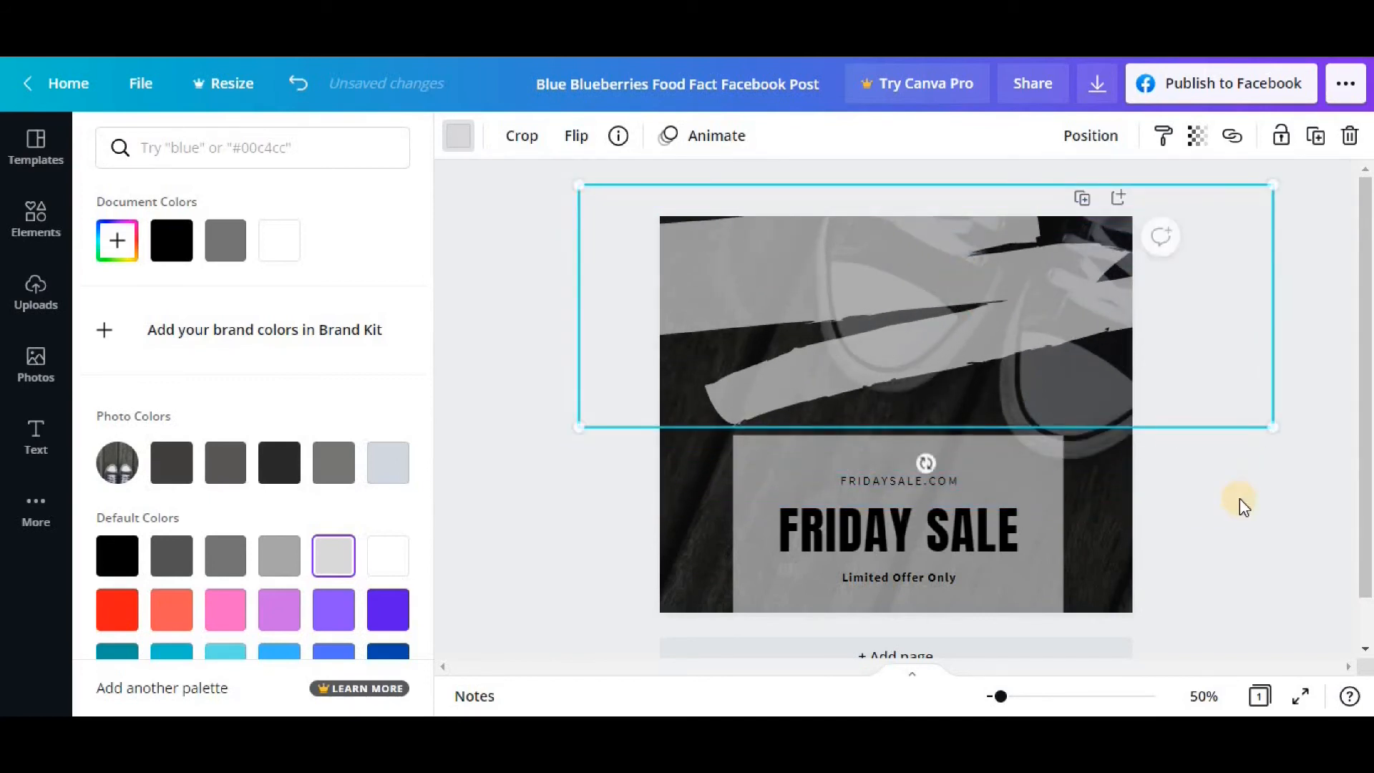
left_click(1242, 502)
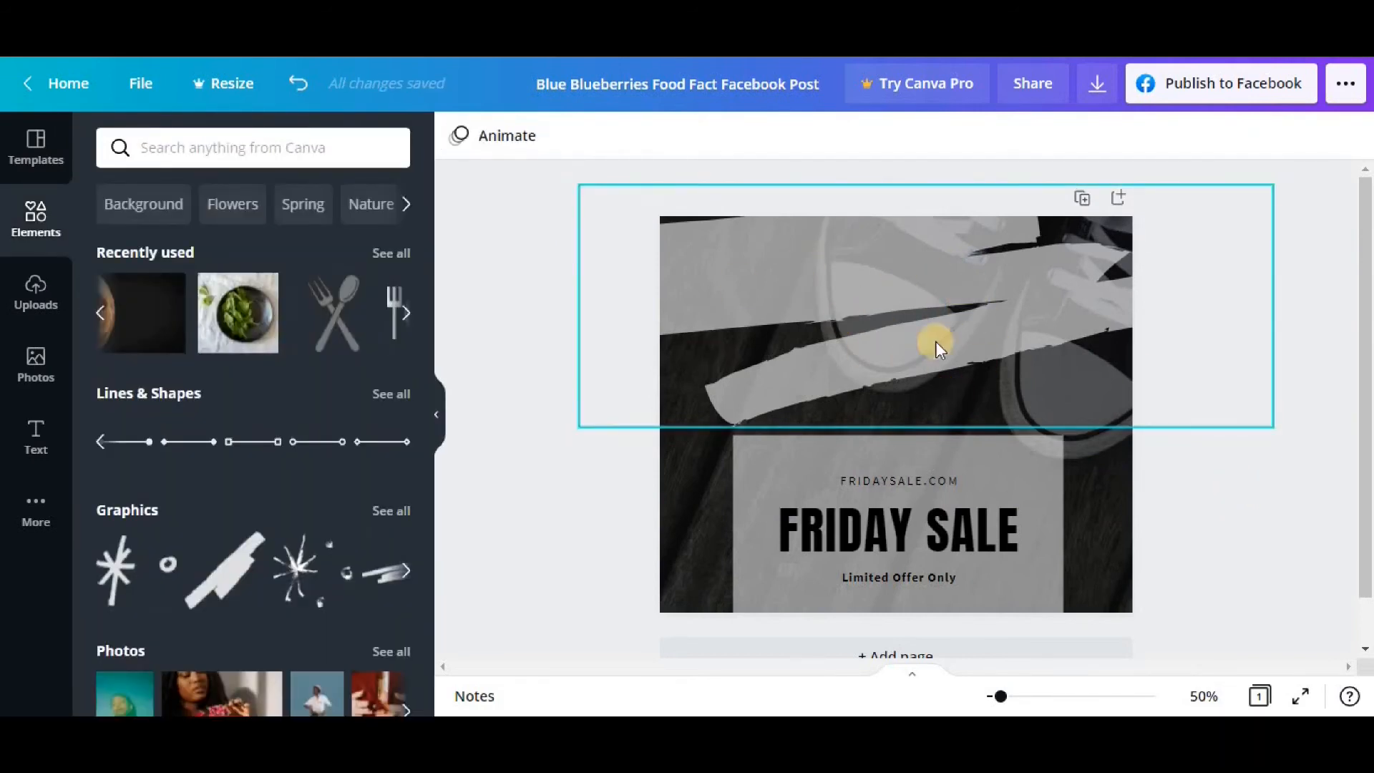
Search the elements for "logo" and add the free teal and blue interlaced knot logo to the page
left_click(235, 148)
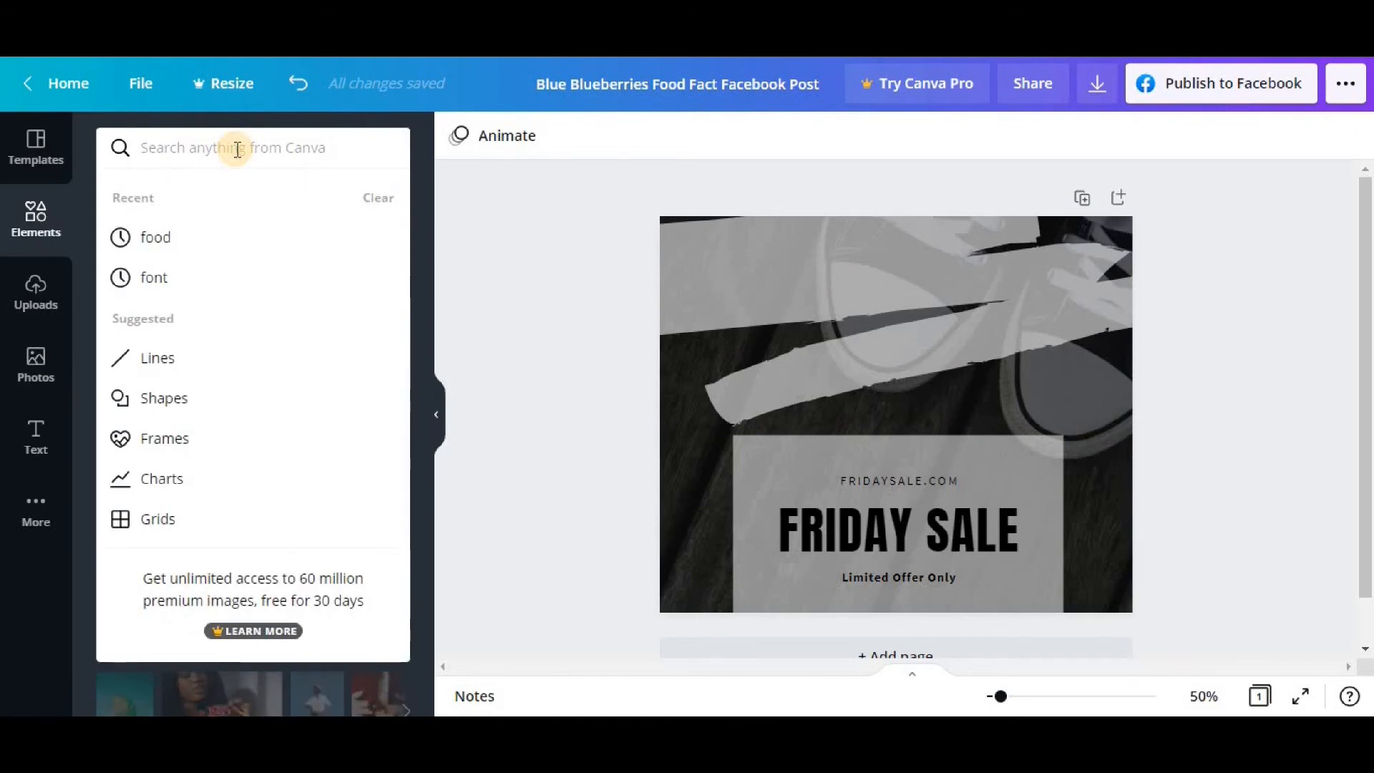
type("logo")
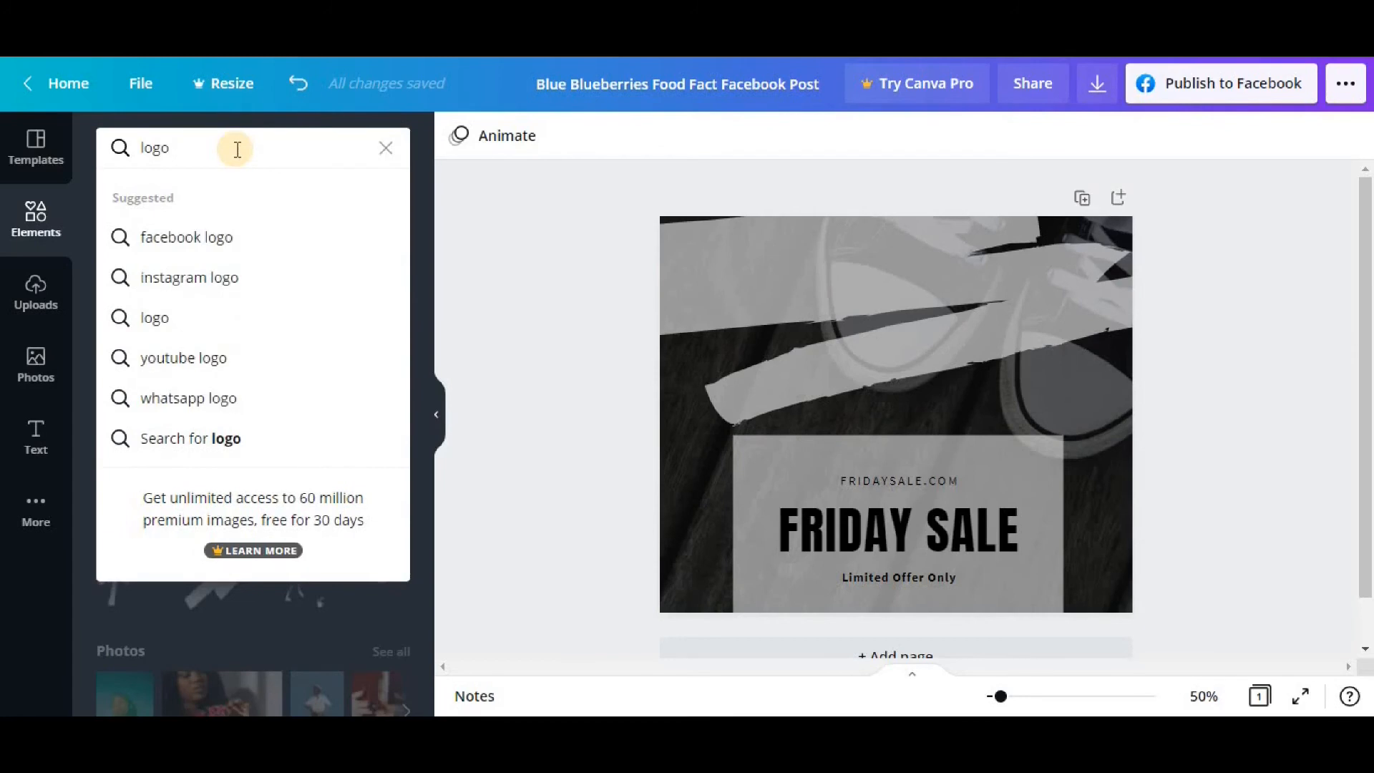
key("Return")
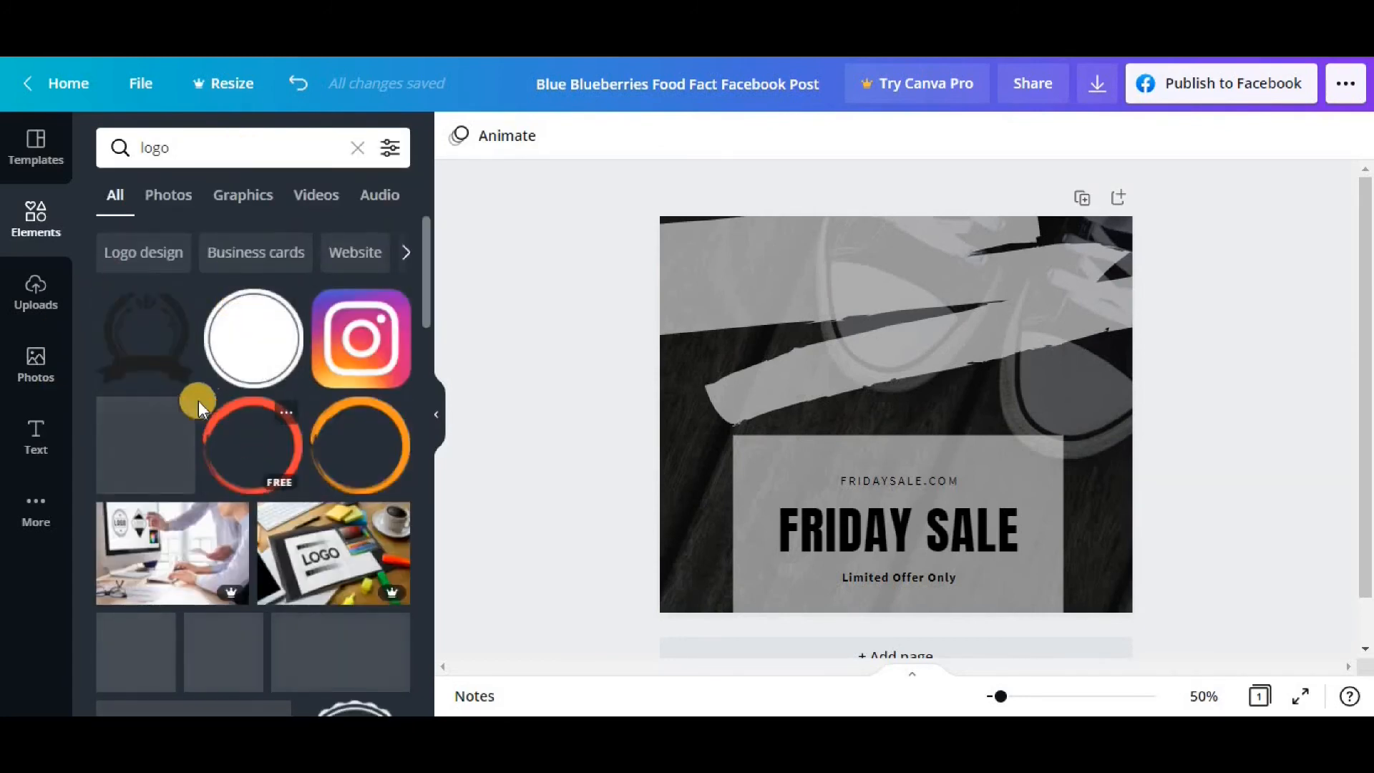
scroll(367, 487, "down", 3)
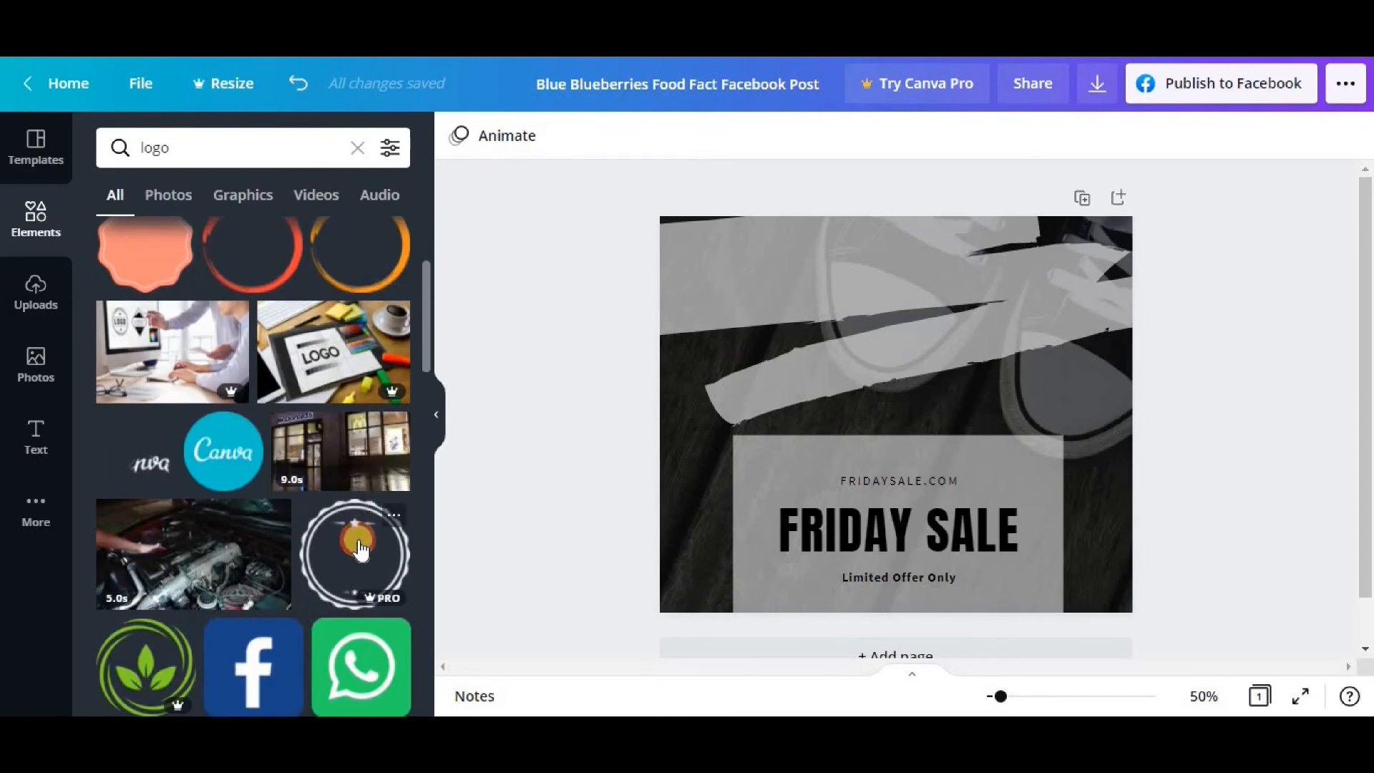
left_click_drag(360, 548, 247, 549)
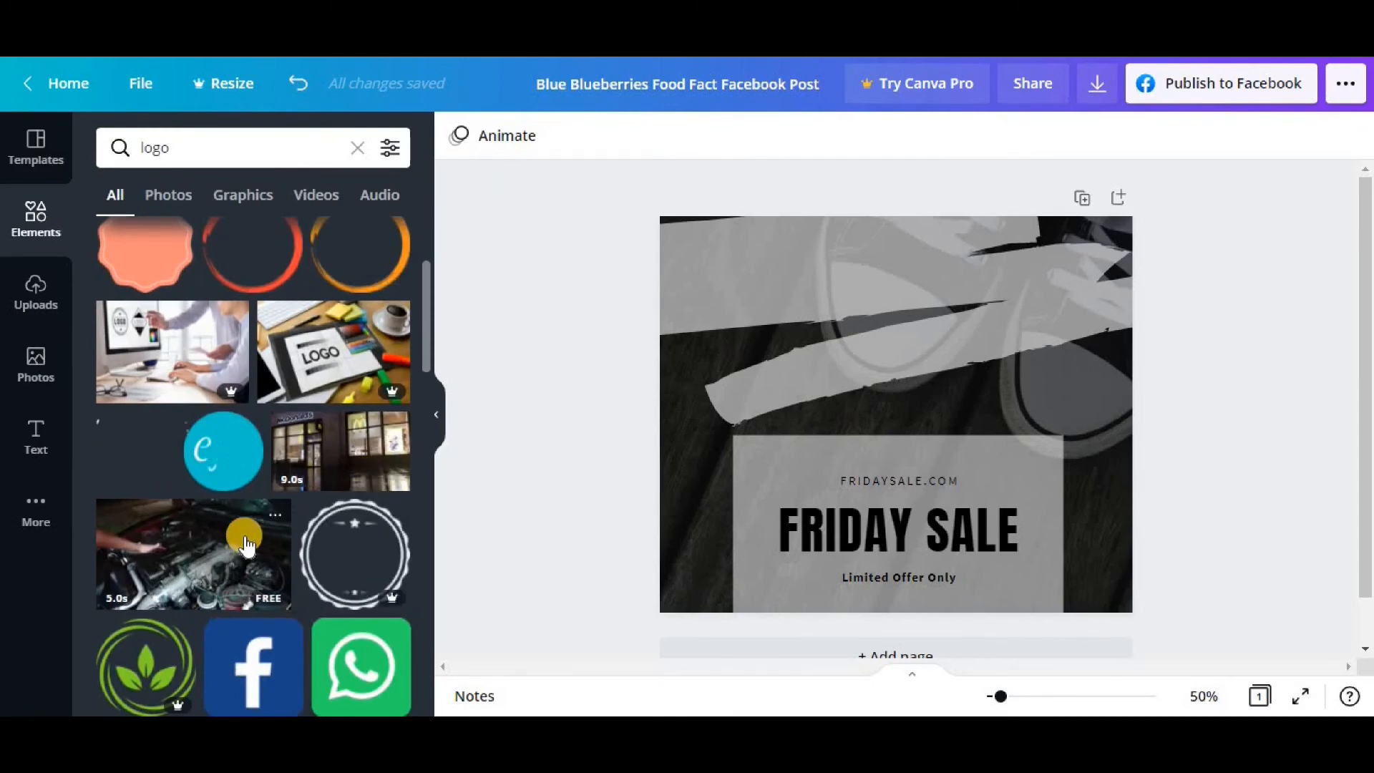
scroll(143, 501, "down", 3)
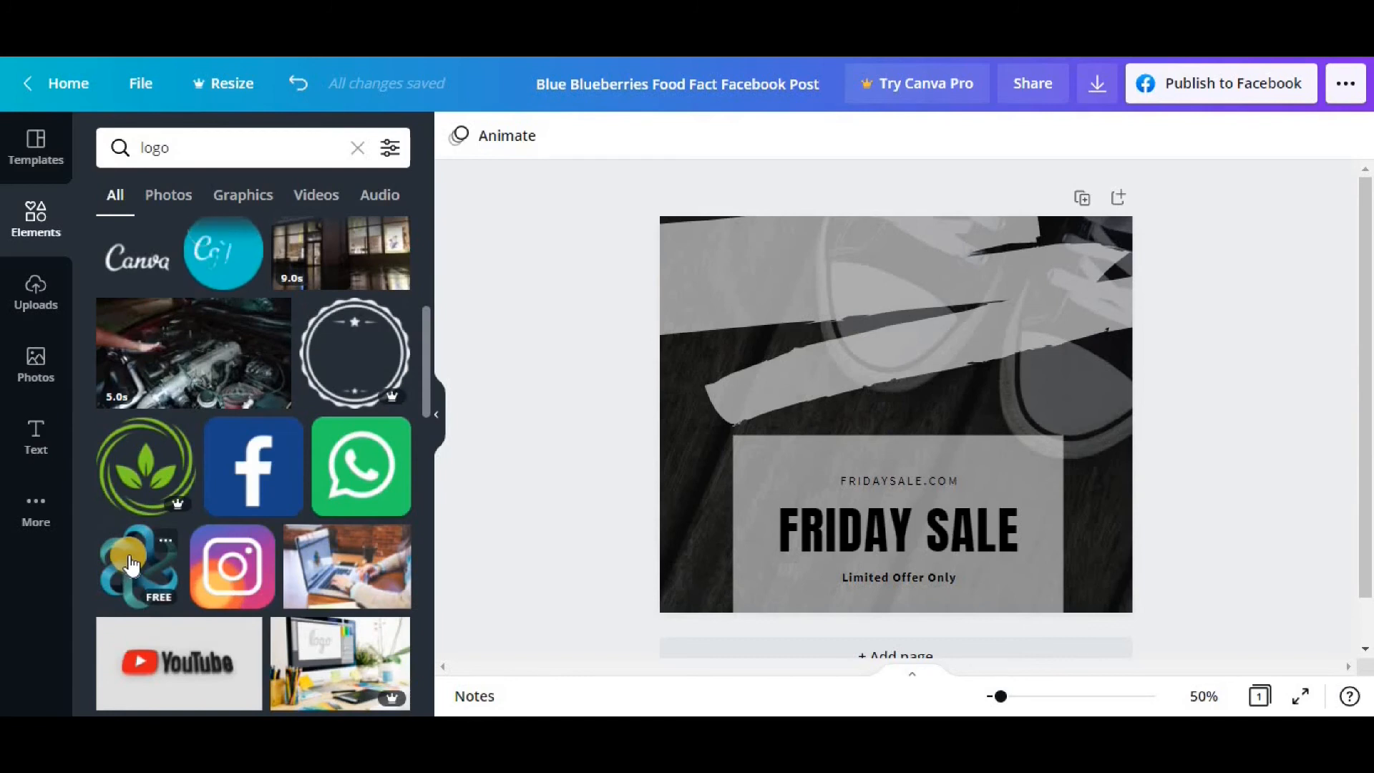
scroll(128, 561, "down", 2)
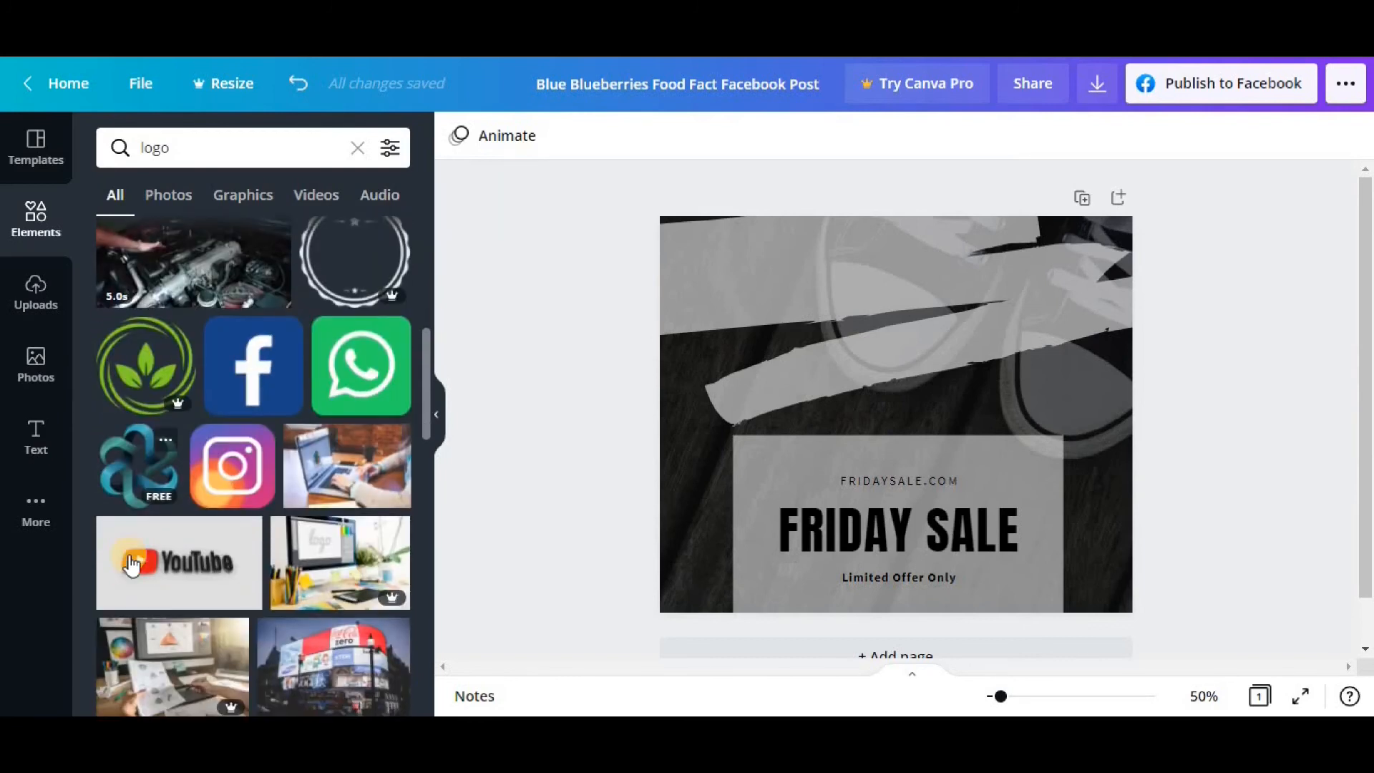
left_click(143, 476)
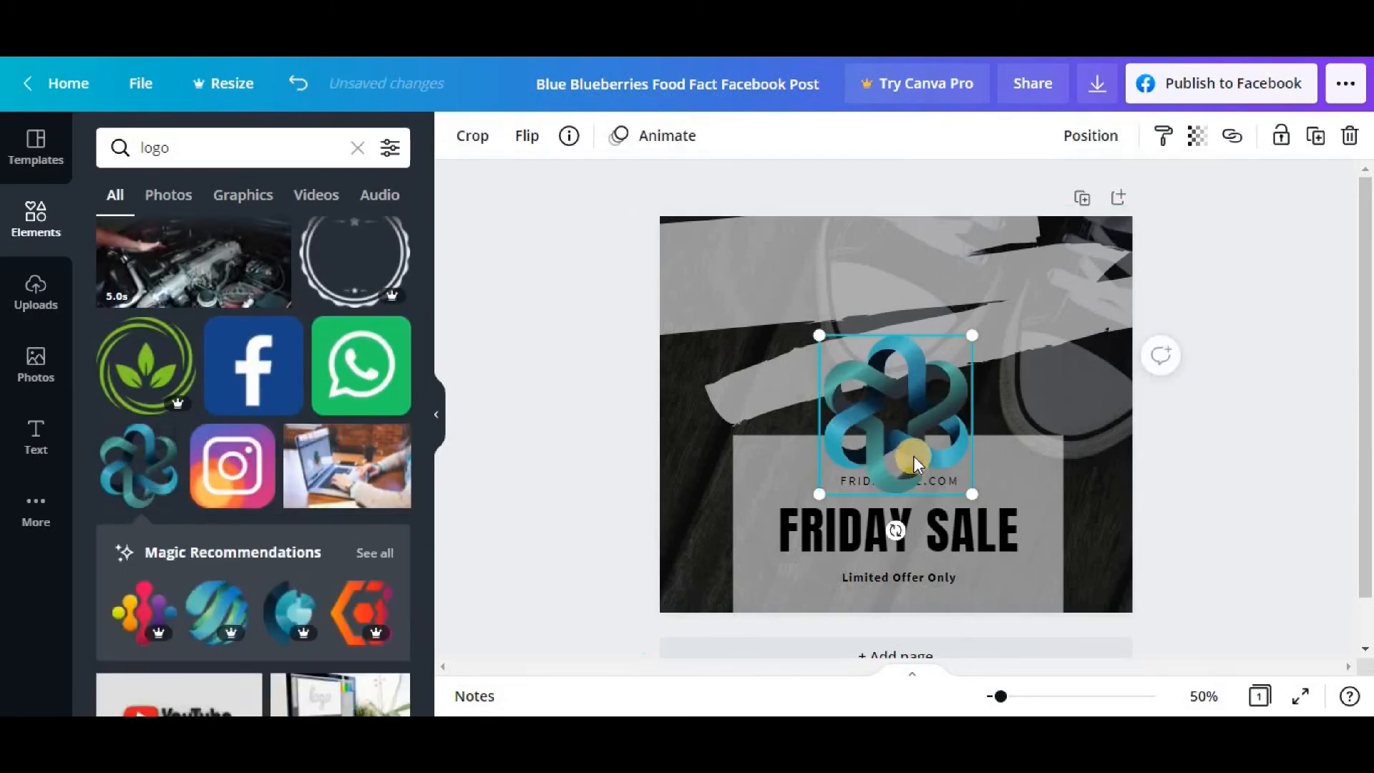
Move the knot logo onto the brush strokes above the text box, shrink it and center it horizontally on the page
left_click_drag(915, 464, 909, 356)
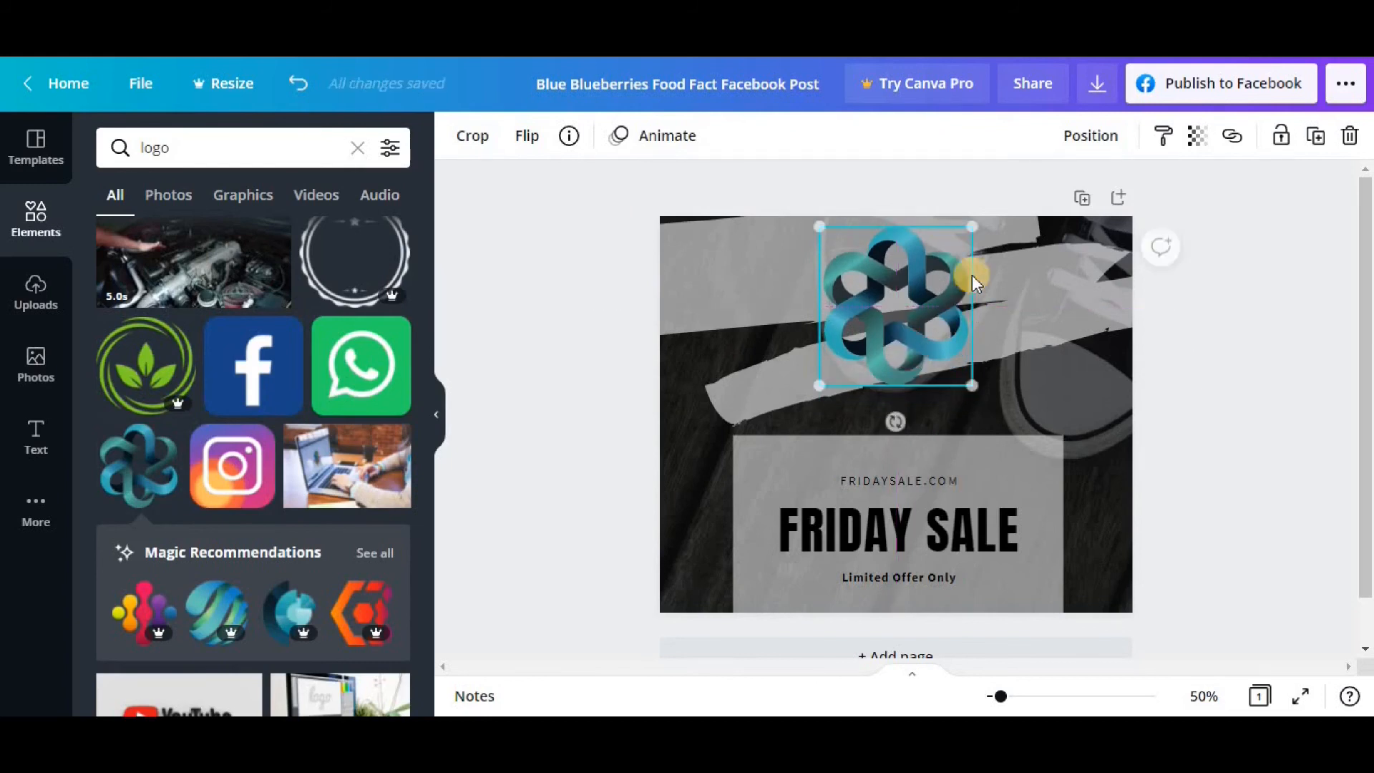
left_click_drag(952, 278, 922, 296)
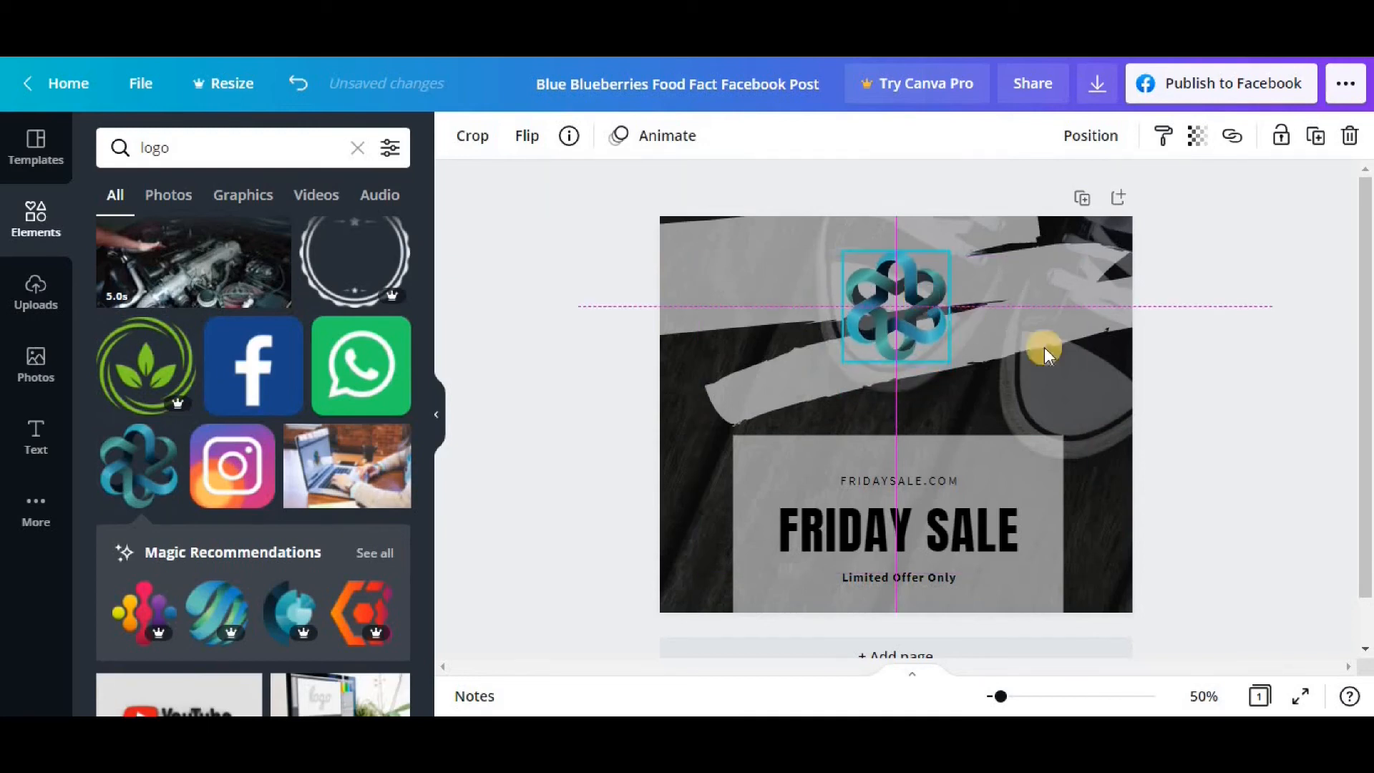
left_click(1190, 487)
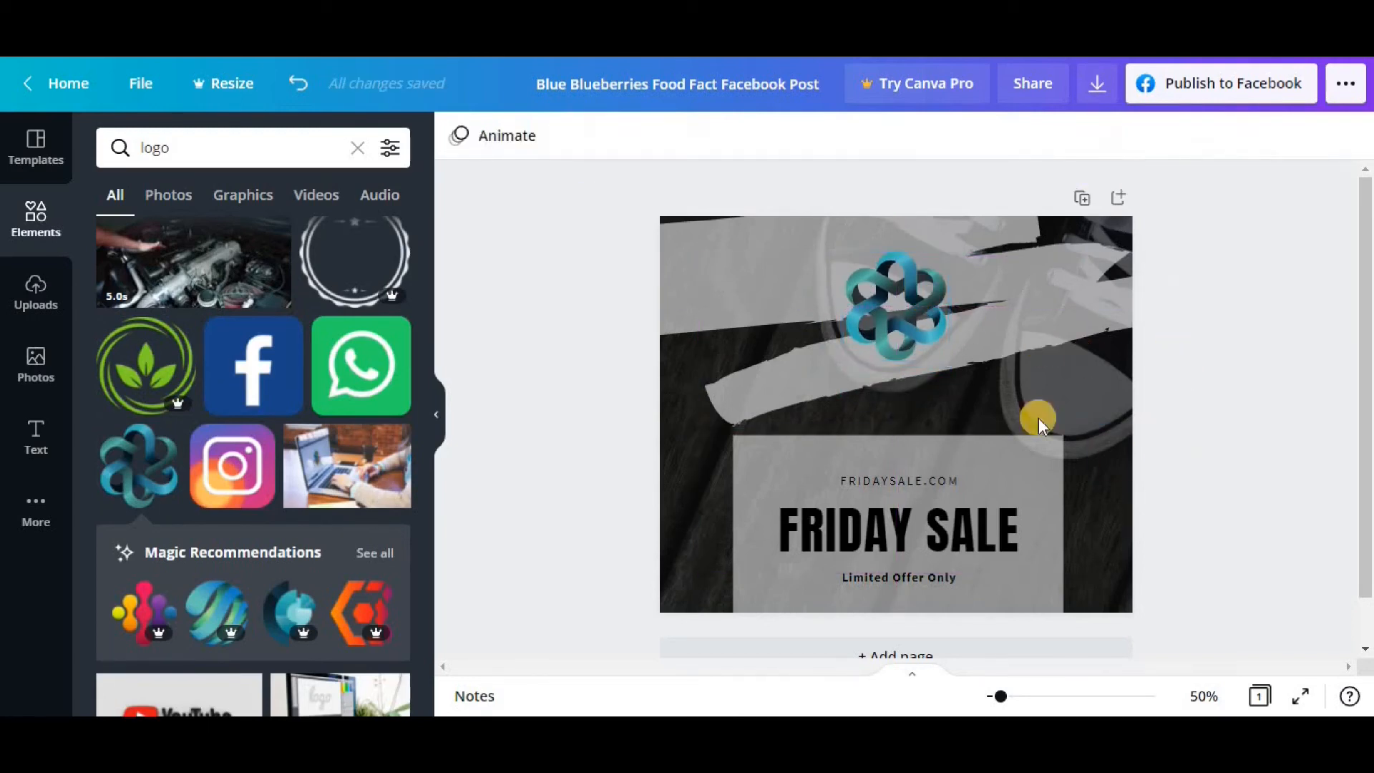
left_click(858, 300)
left_click(540, 265)
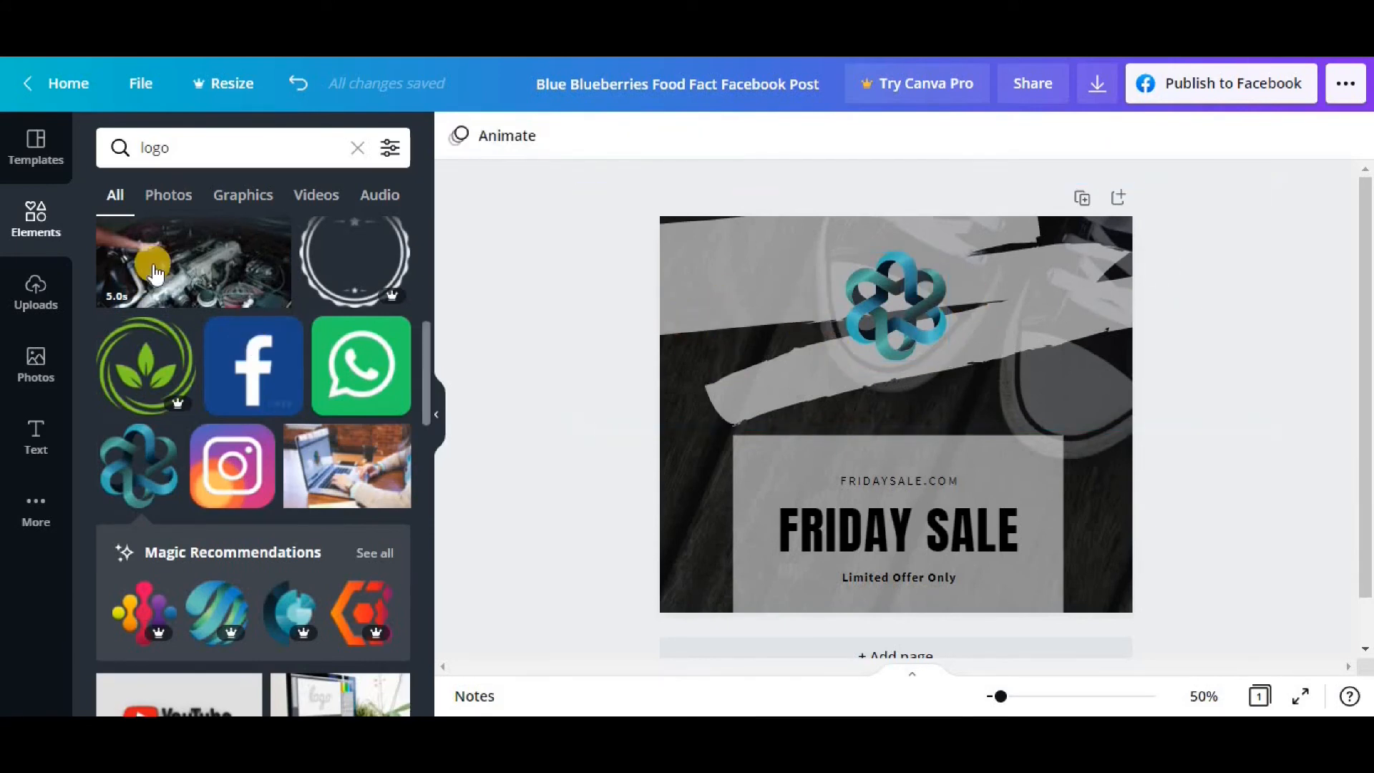
Examine the available media upload sources and the computer's file picker, and return to the uploaded images without adding a file
left_click(34, 300)
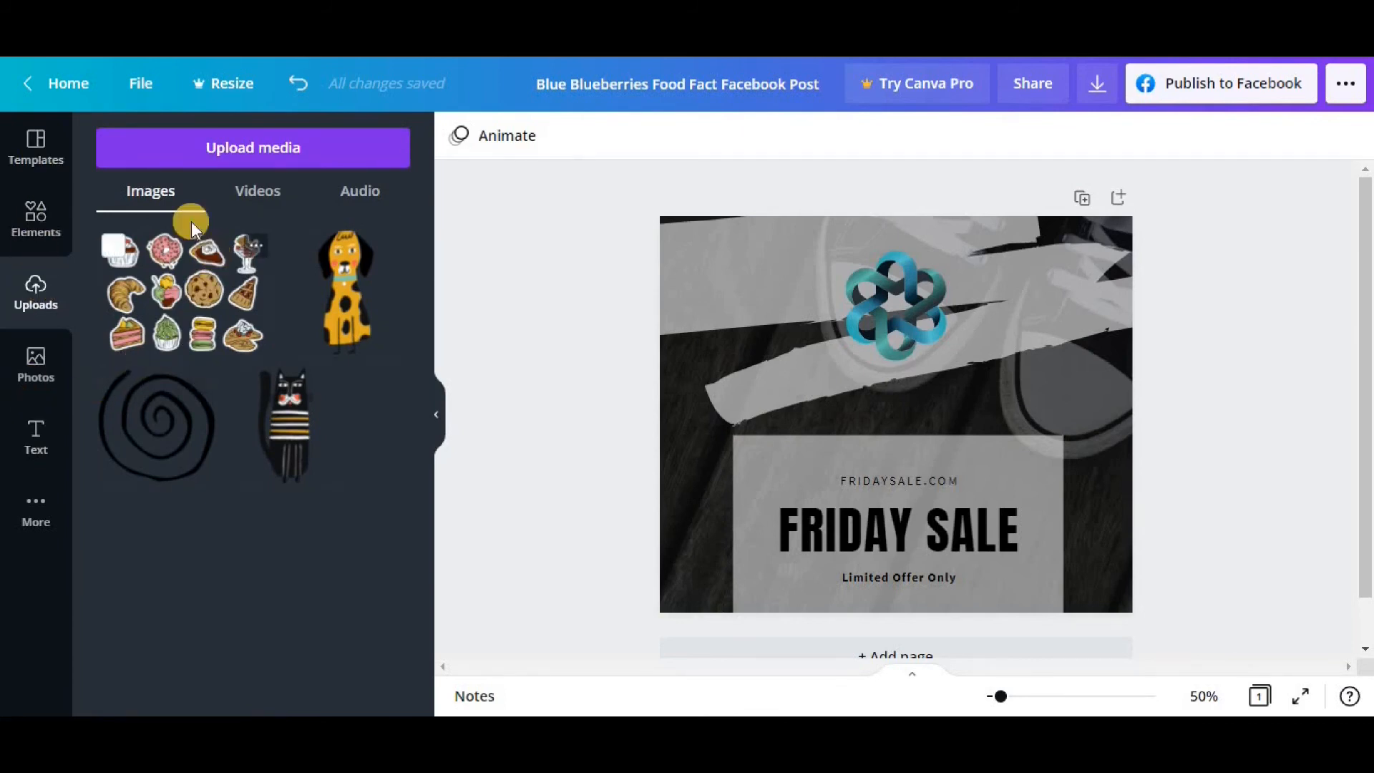
left_click(236, 154)
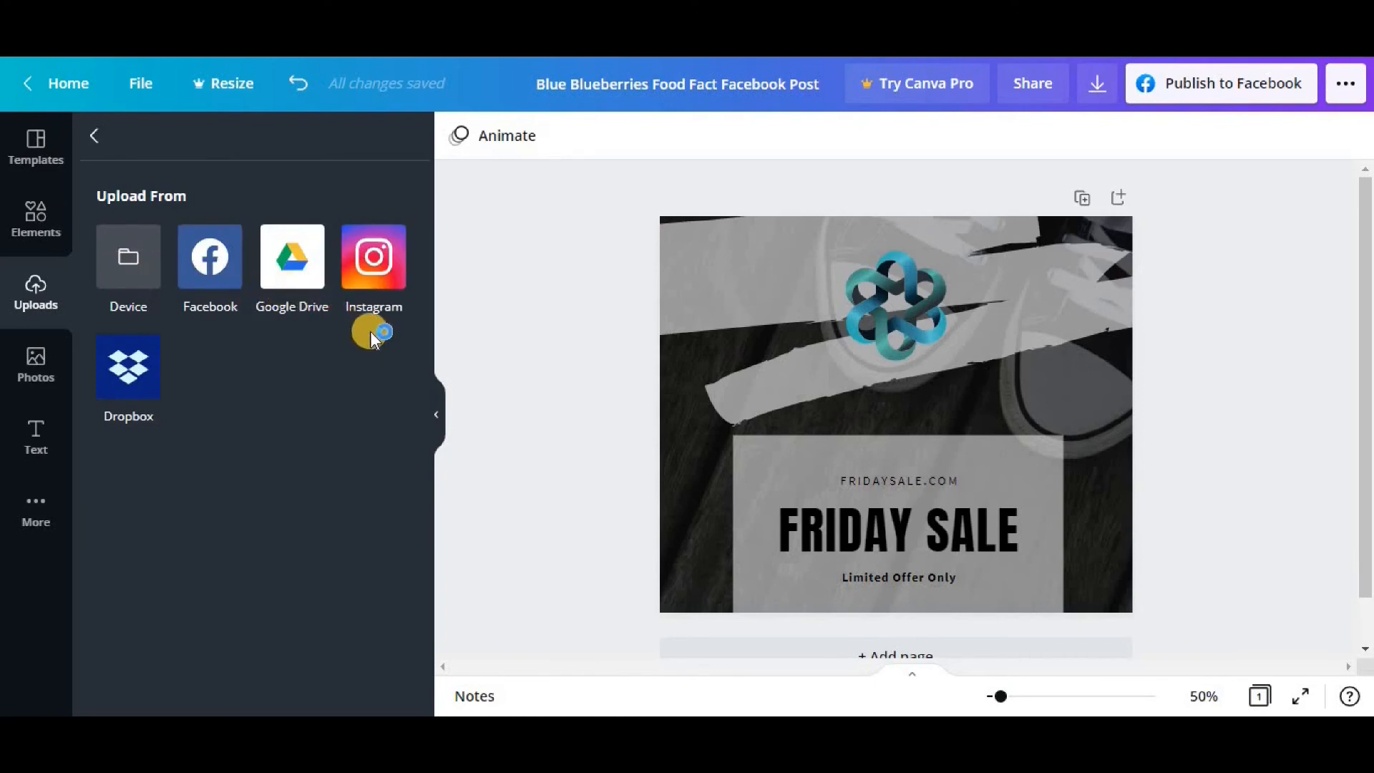
left_click(385, 298)
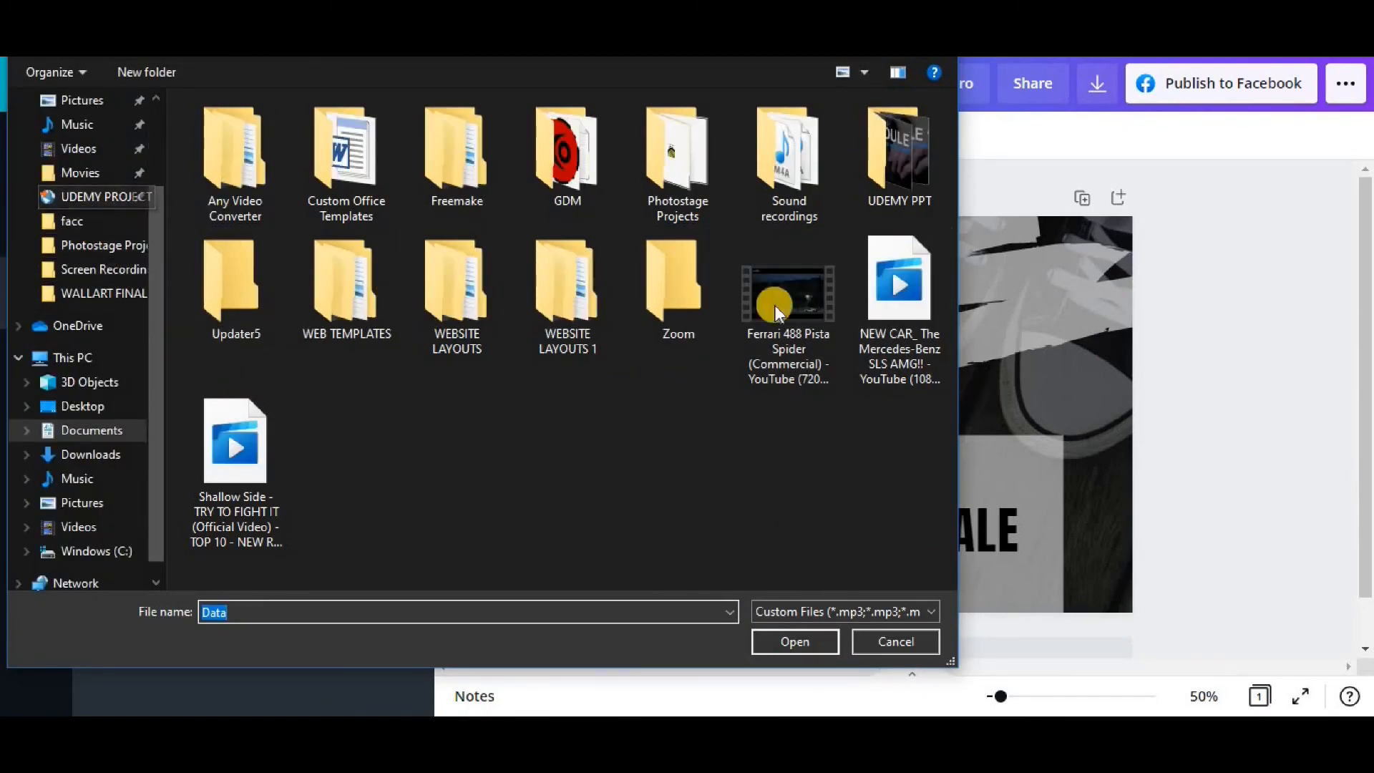
left_click(896, 642)
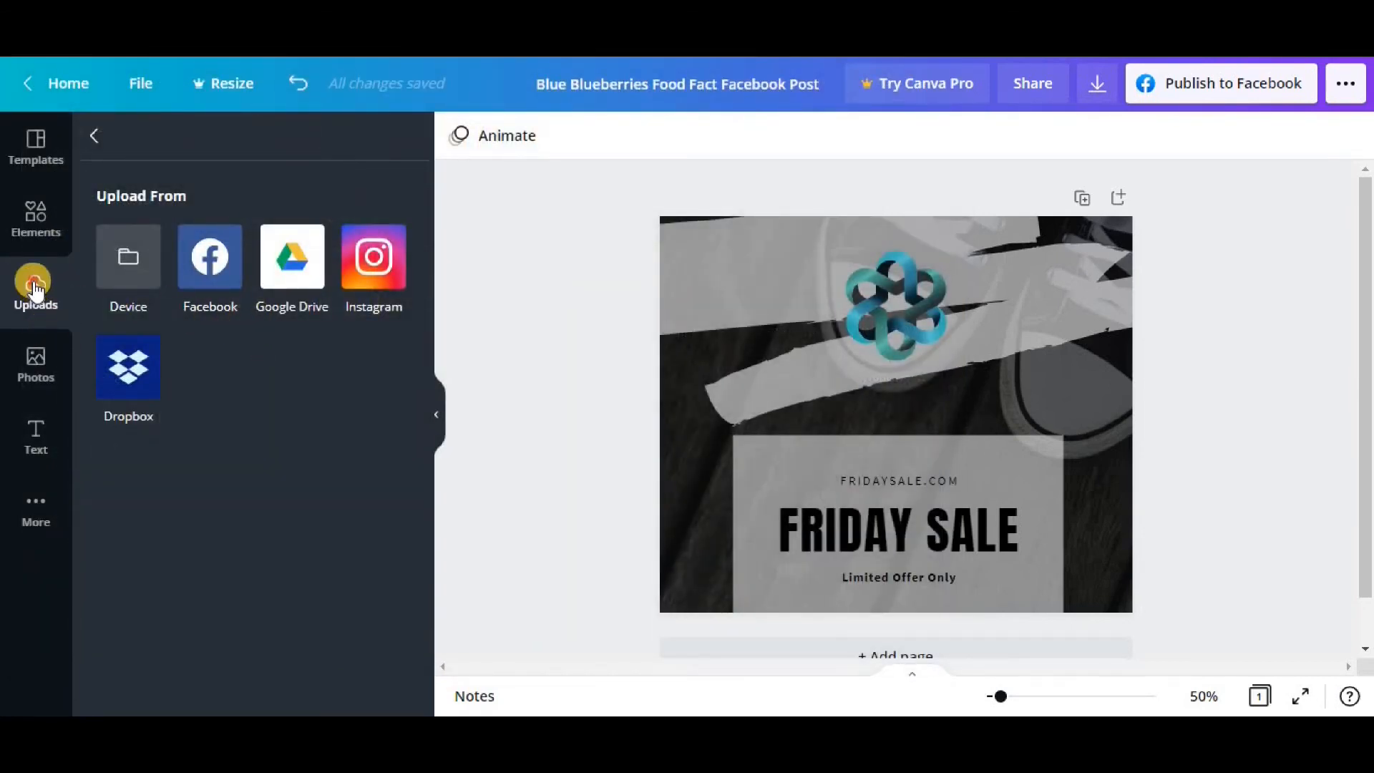
left_click(84, 138)
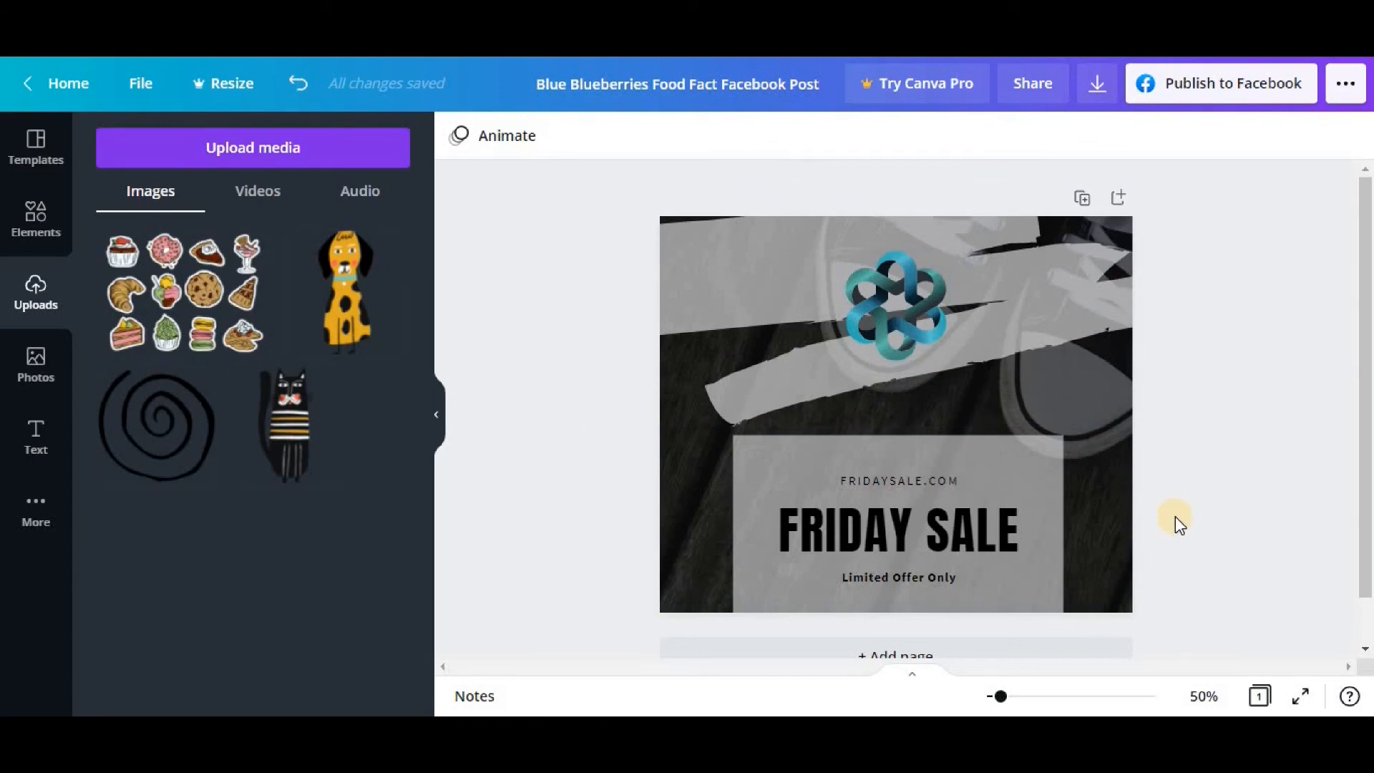
left_click(1088, 447)
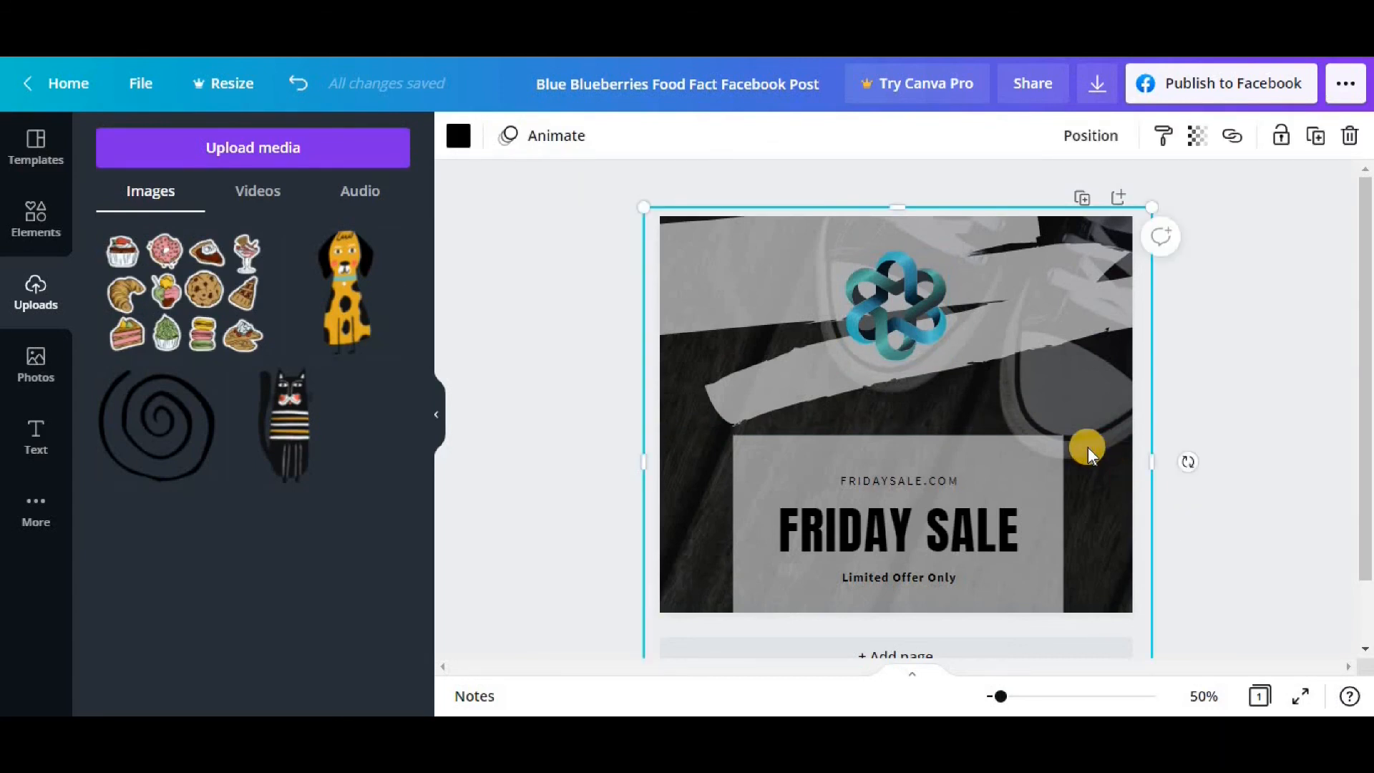
left_click(299, 89)
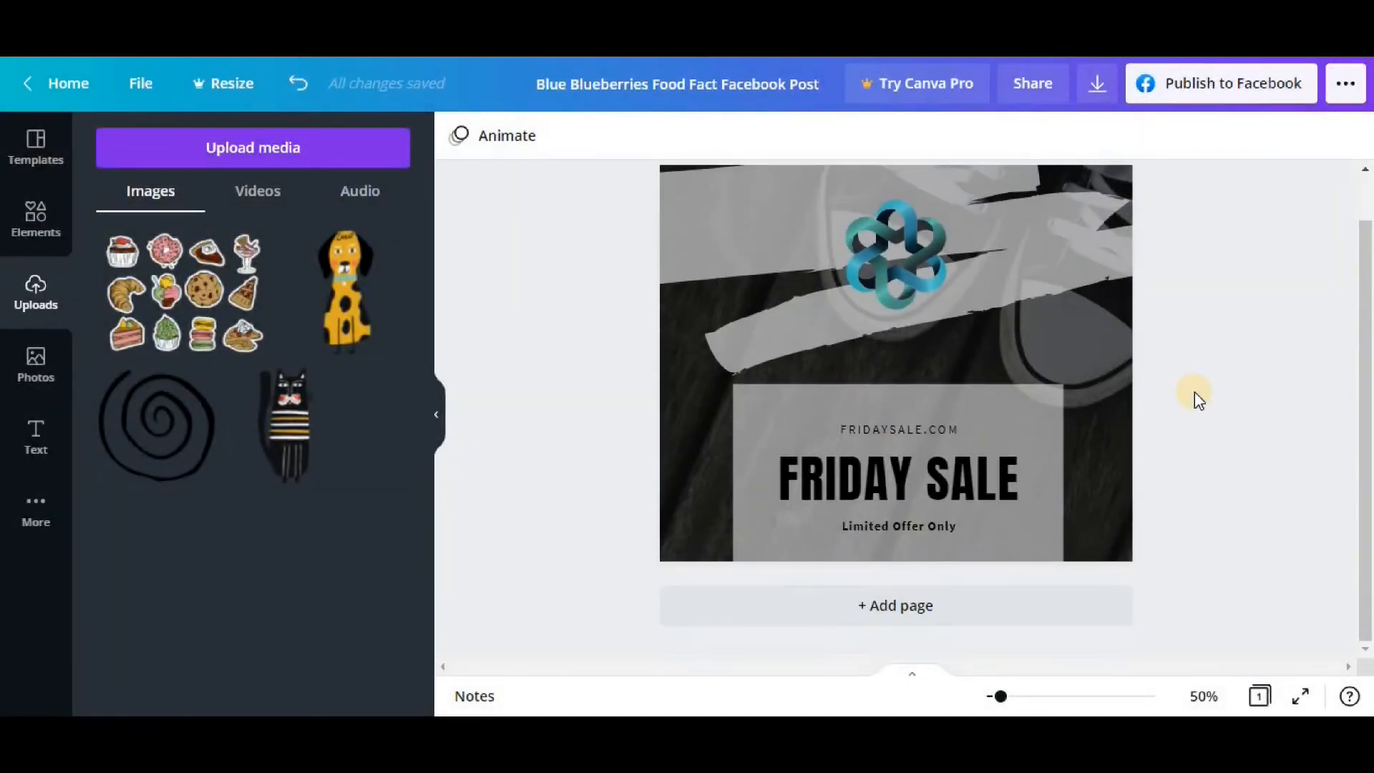
scroll(1195, 392, "up", 1)
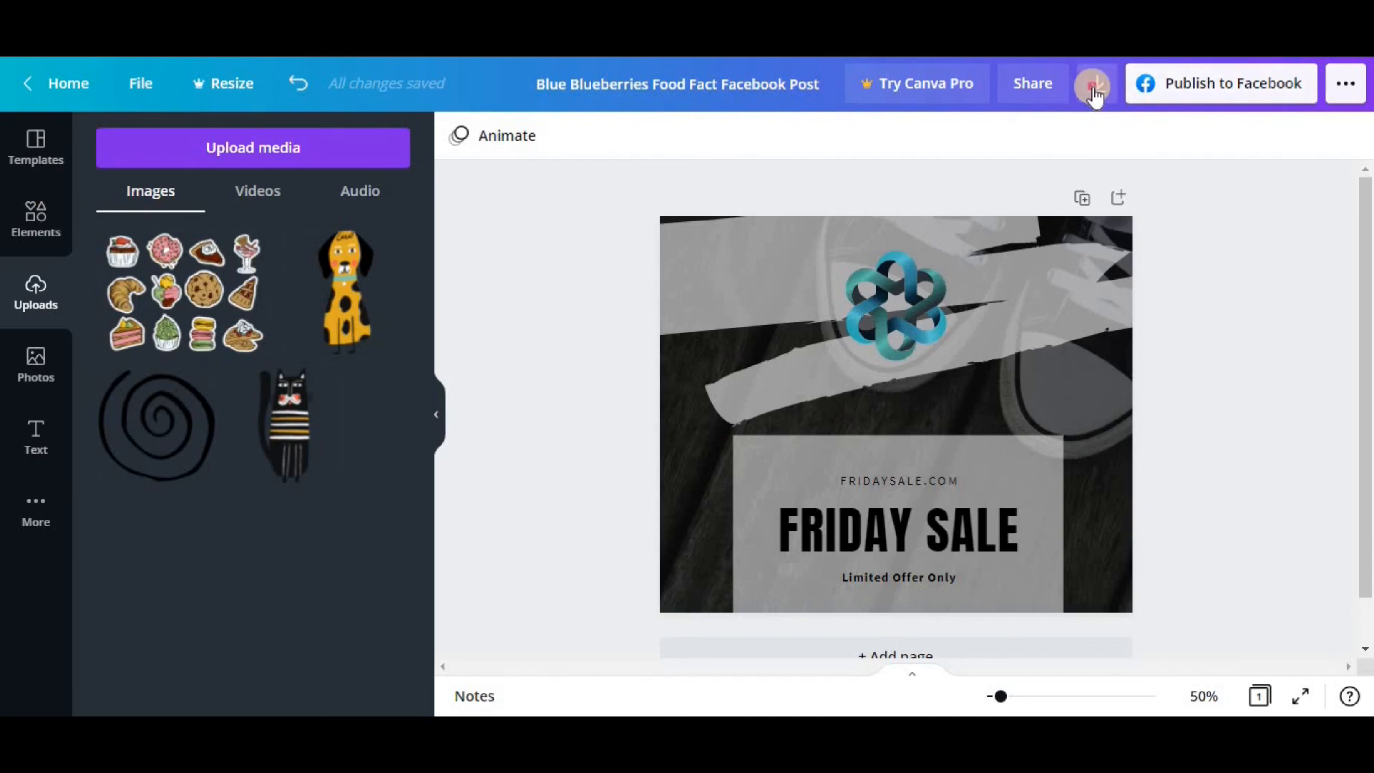
Download the design as a PNG, and select the downloaded image in File Explorer's Downloads folder
left_click(1093, 86)
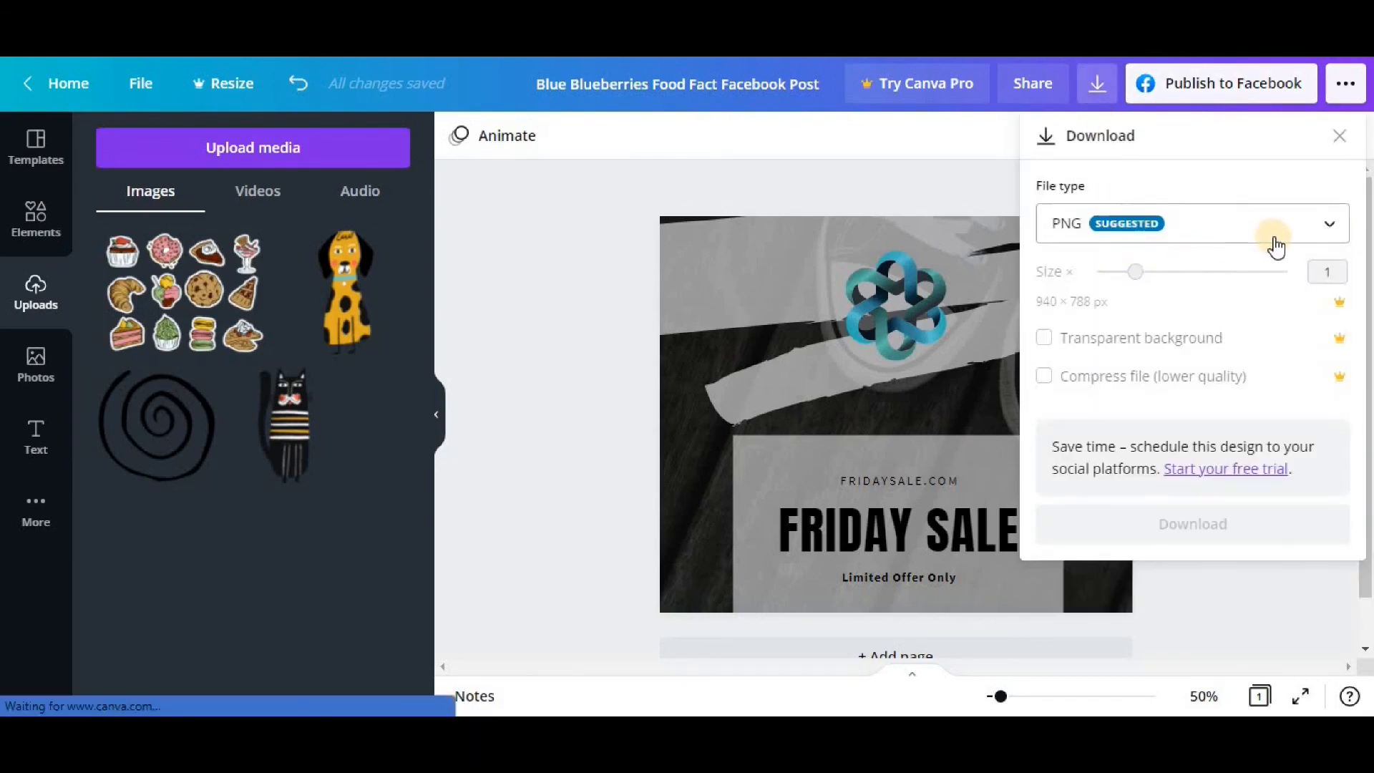
left_click(1316, 232)
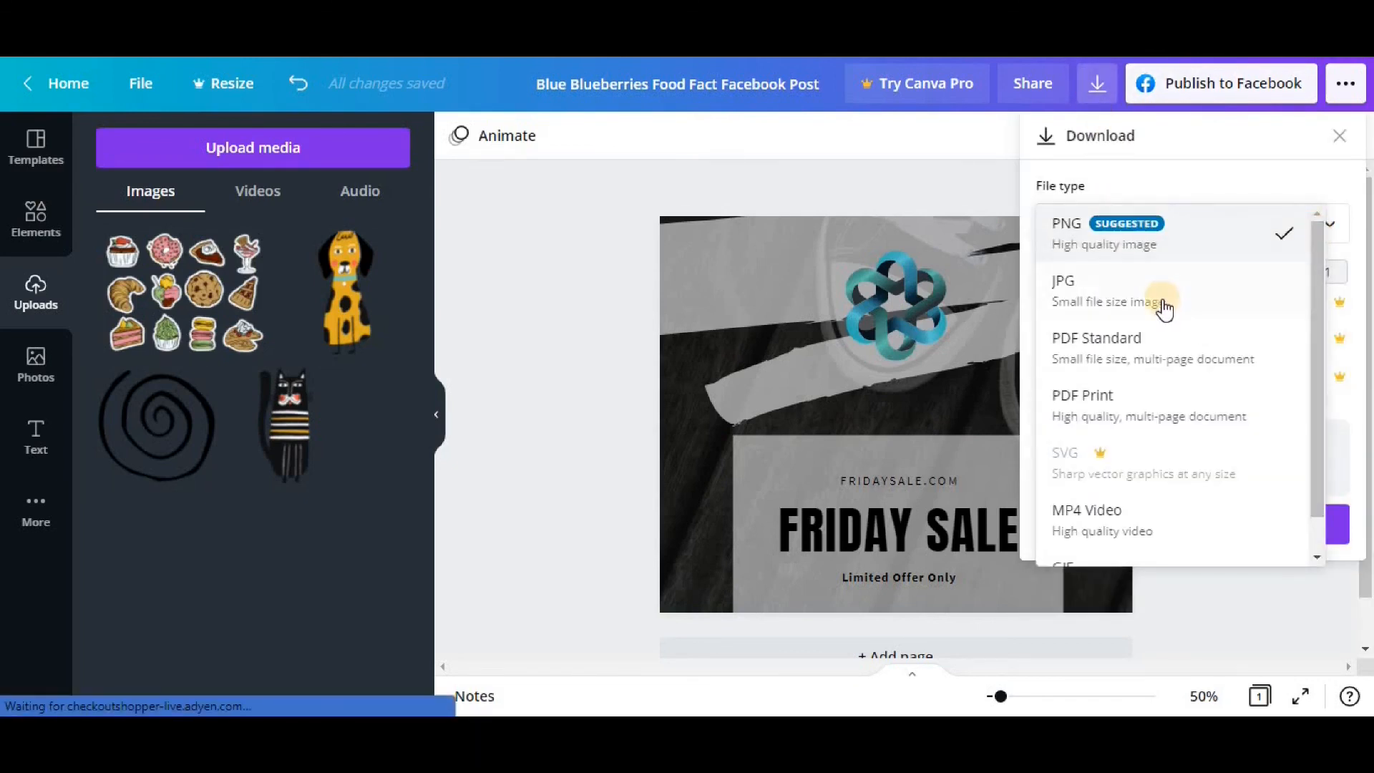
left_click(1179, 247)
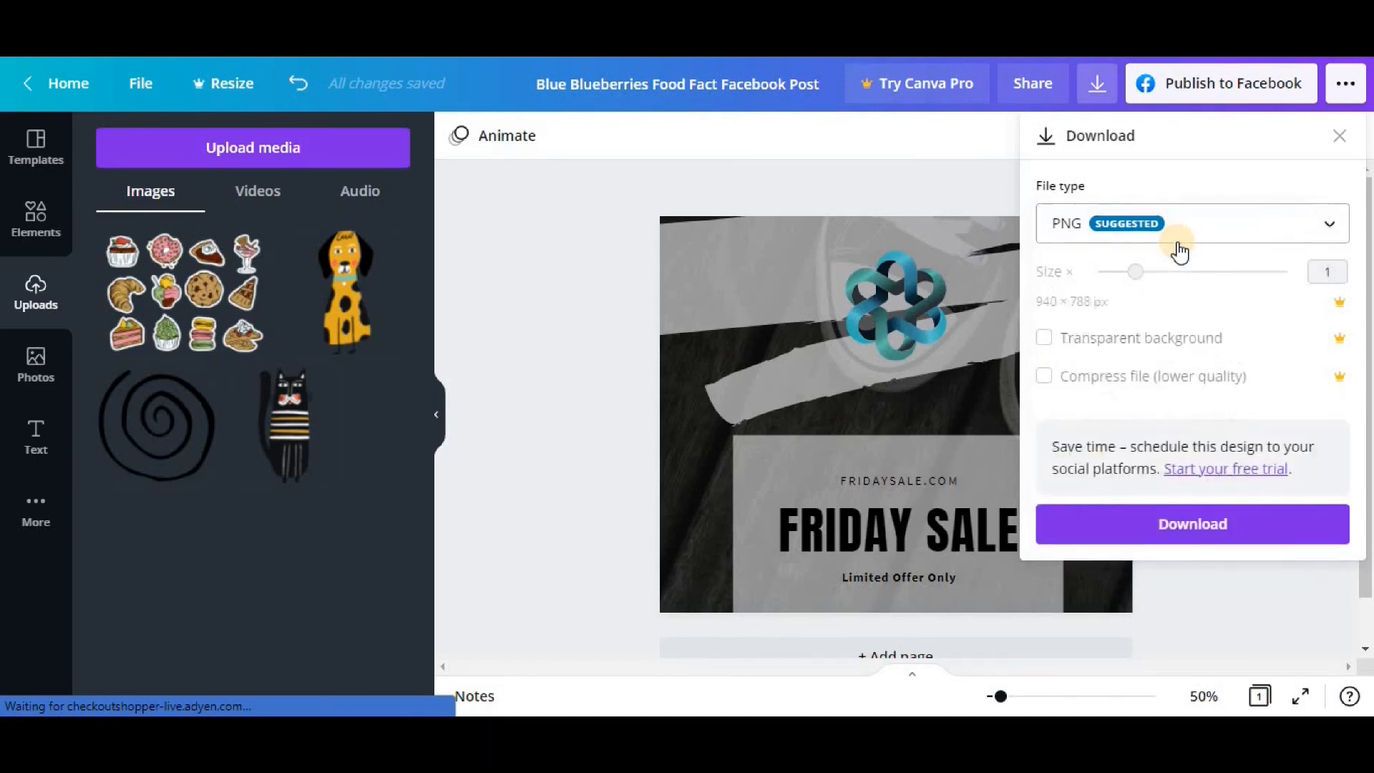
left_click(1188, 528)
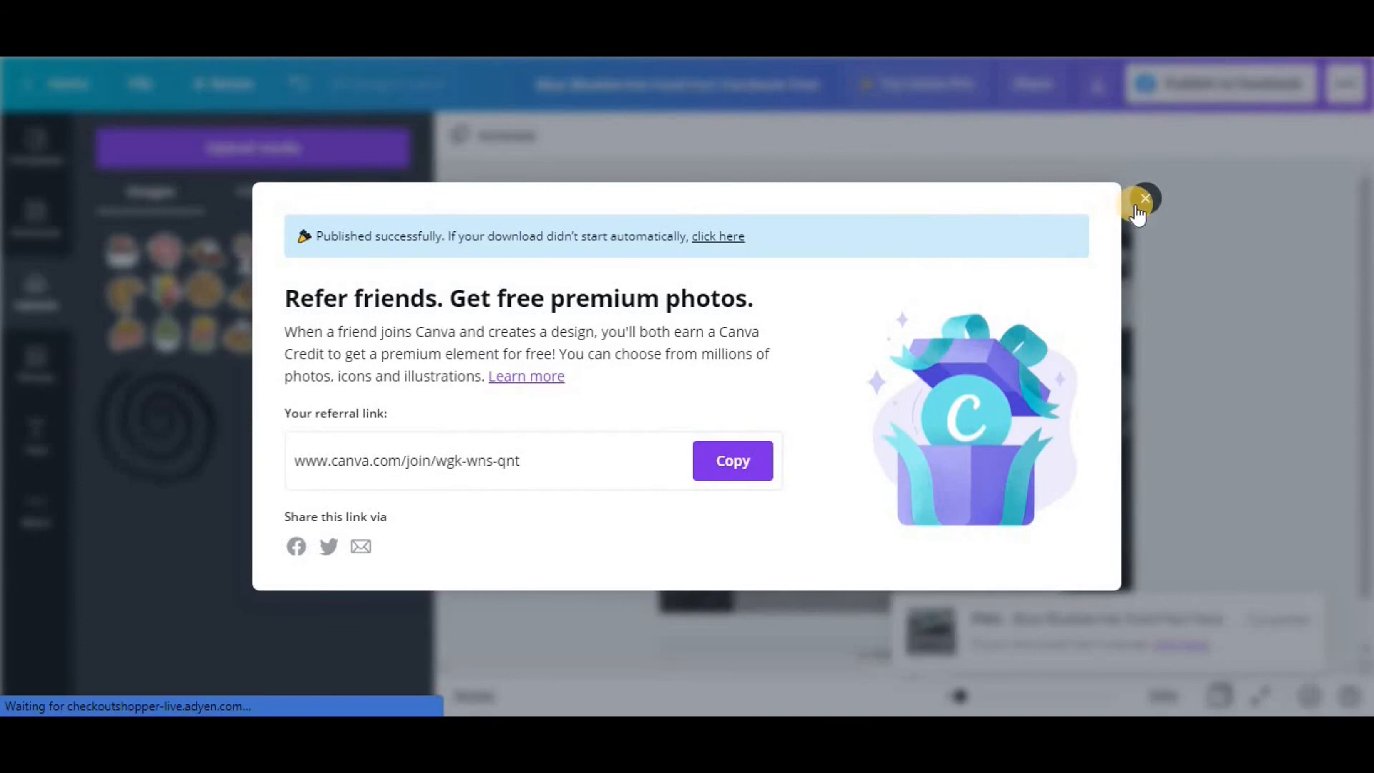
left_click(1139, 206)
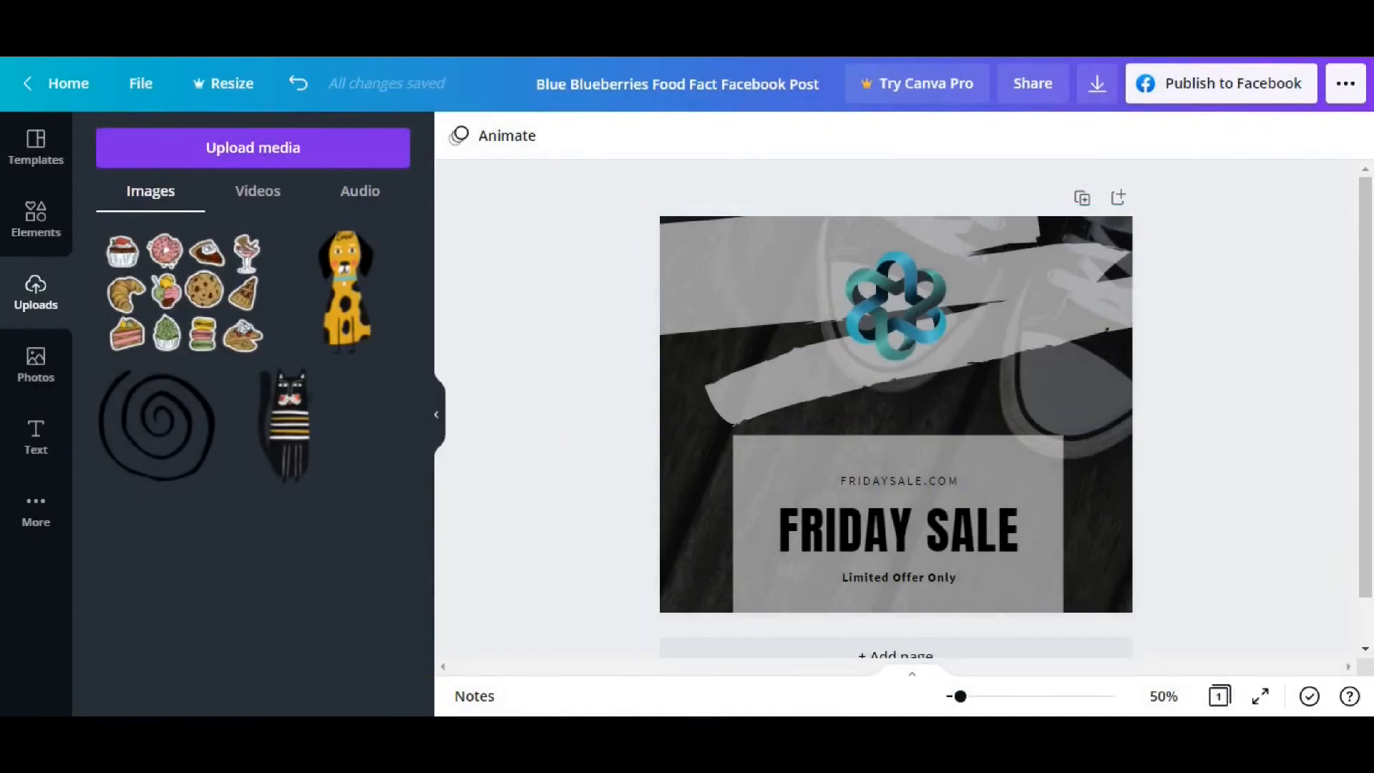
key("alt+Tab")
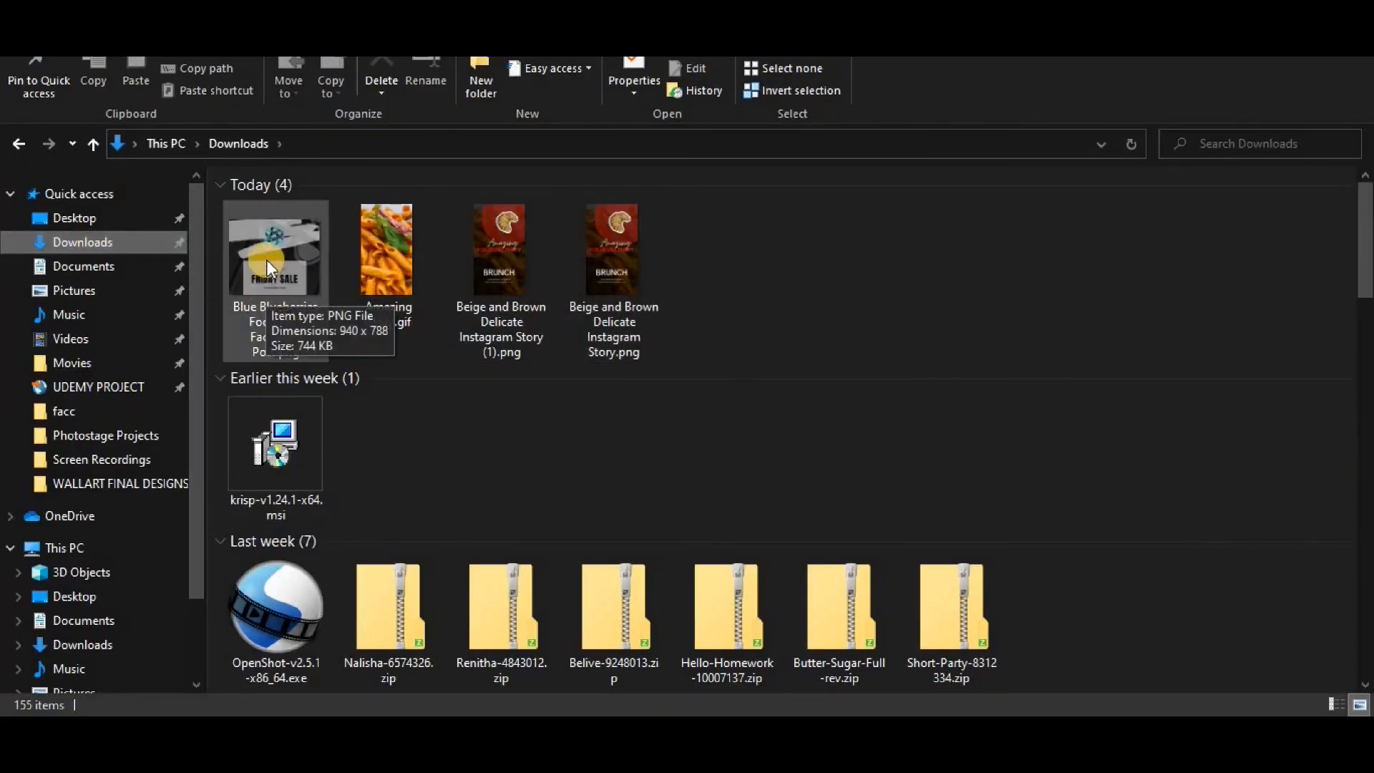
left_click(291, 264)
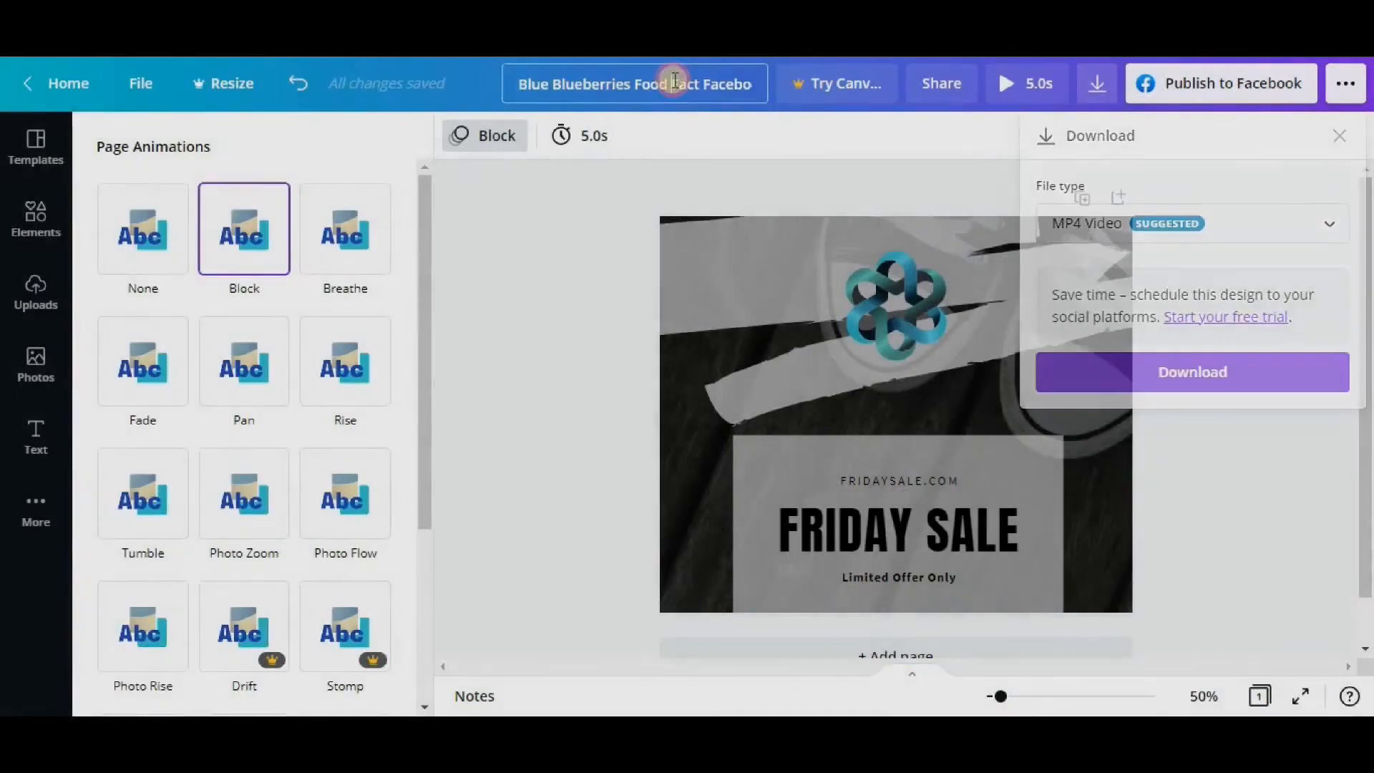
Replace the design's title with "Shoes Project", correcting the misspelled second word
left_click(705, 89)
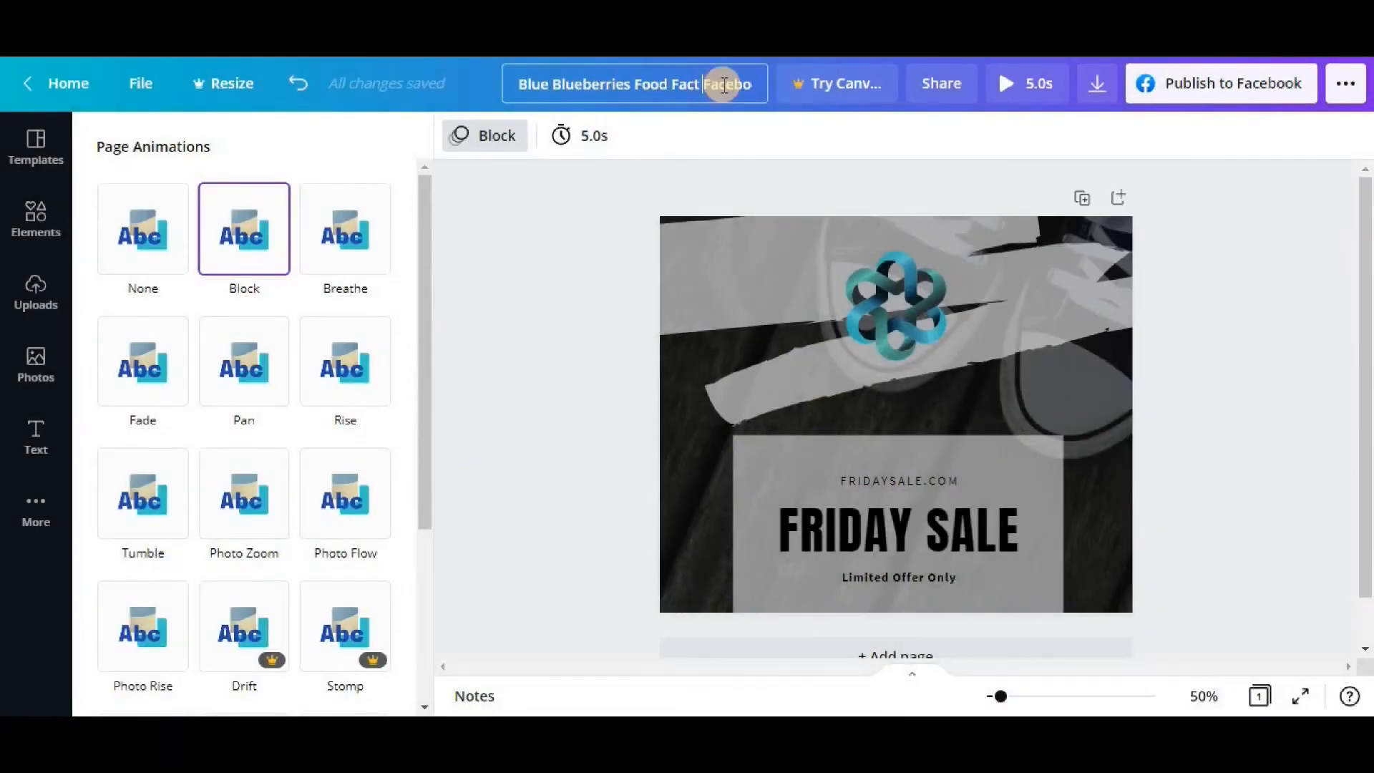
left_click_drag(752, 83, 528, 87)
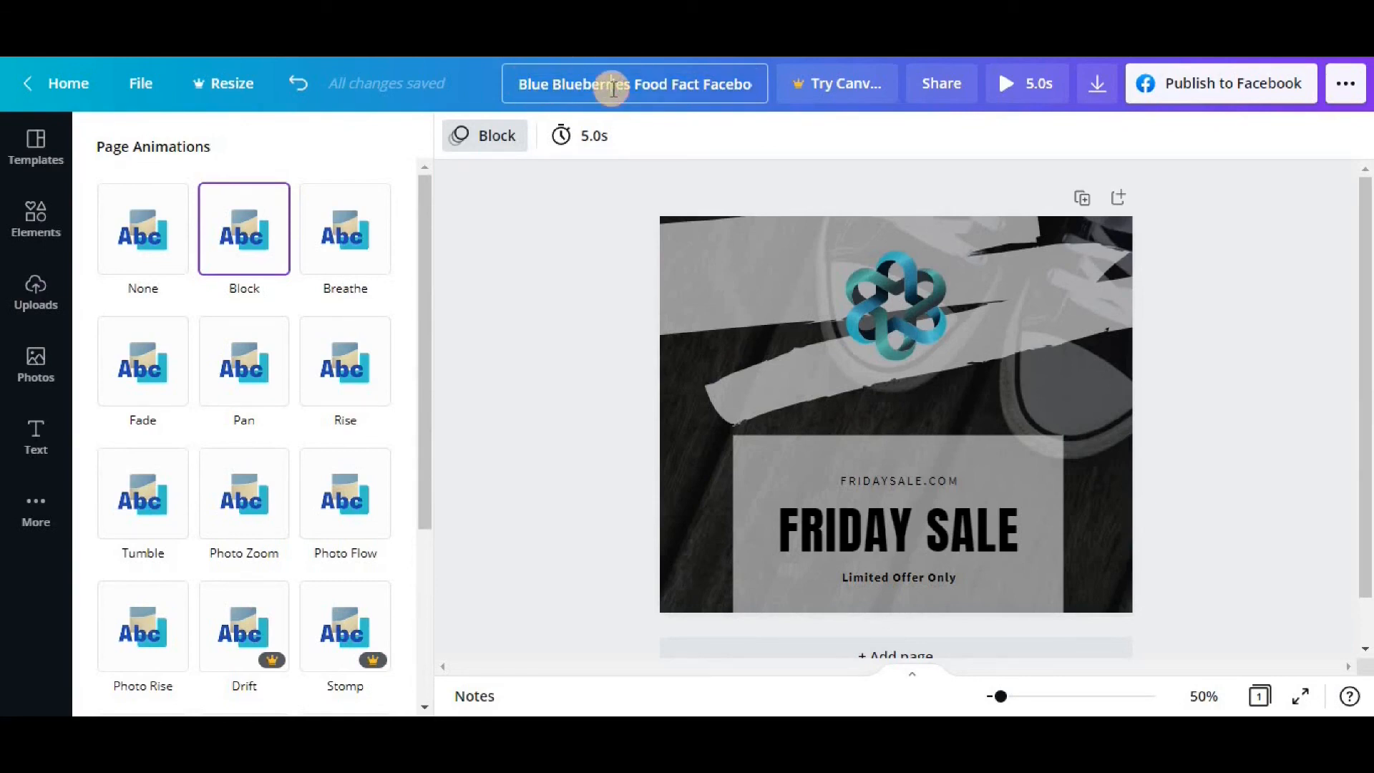
type("Fiday")
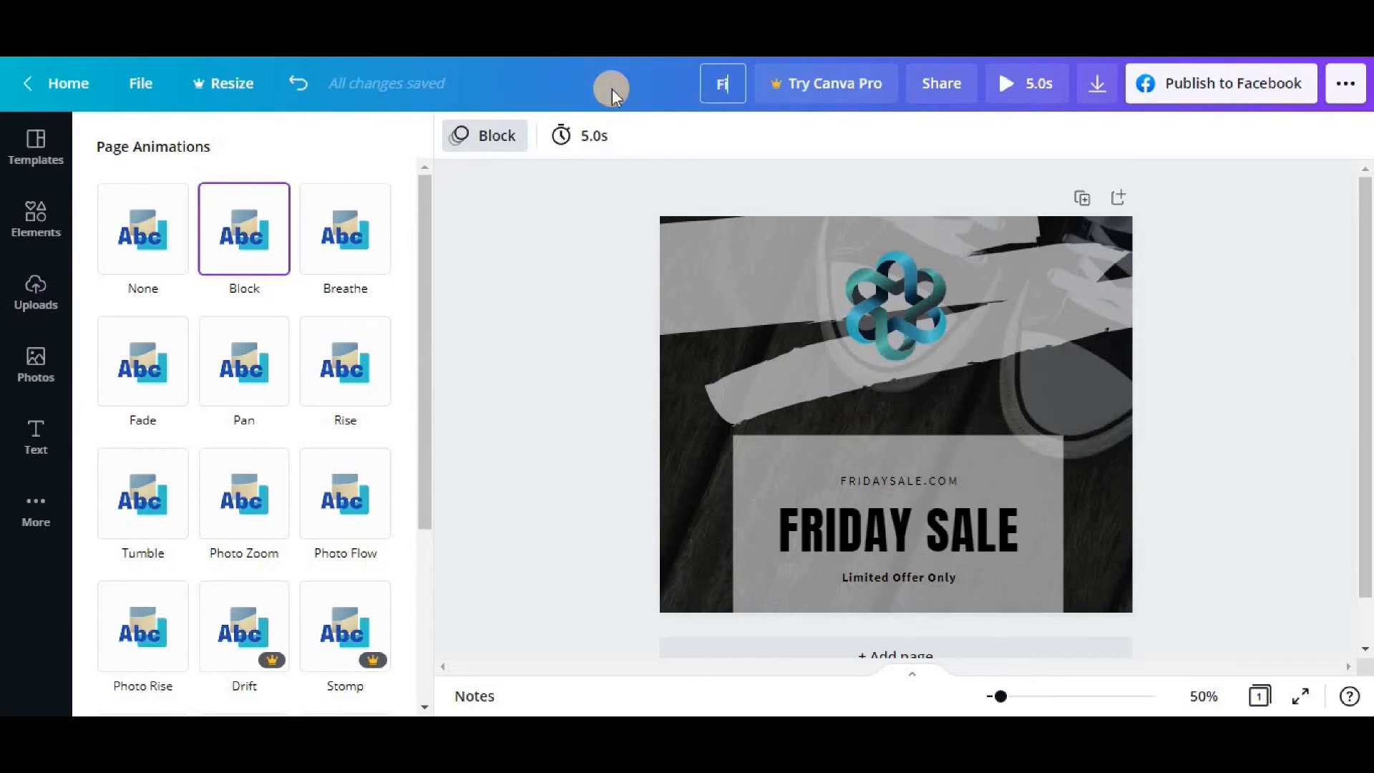
key("BackSpace")
key("BackSpace")
key("BackSpace")
key("BackSpace")
key("BackSpace")
type("Shoes Porject")
left_click(542, 254)
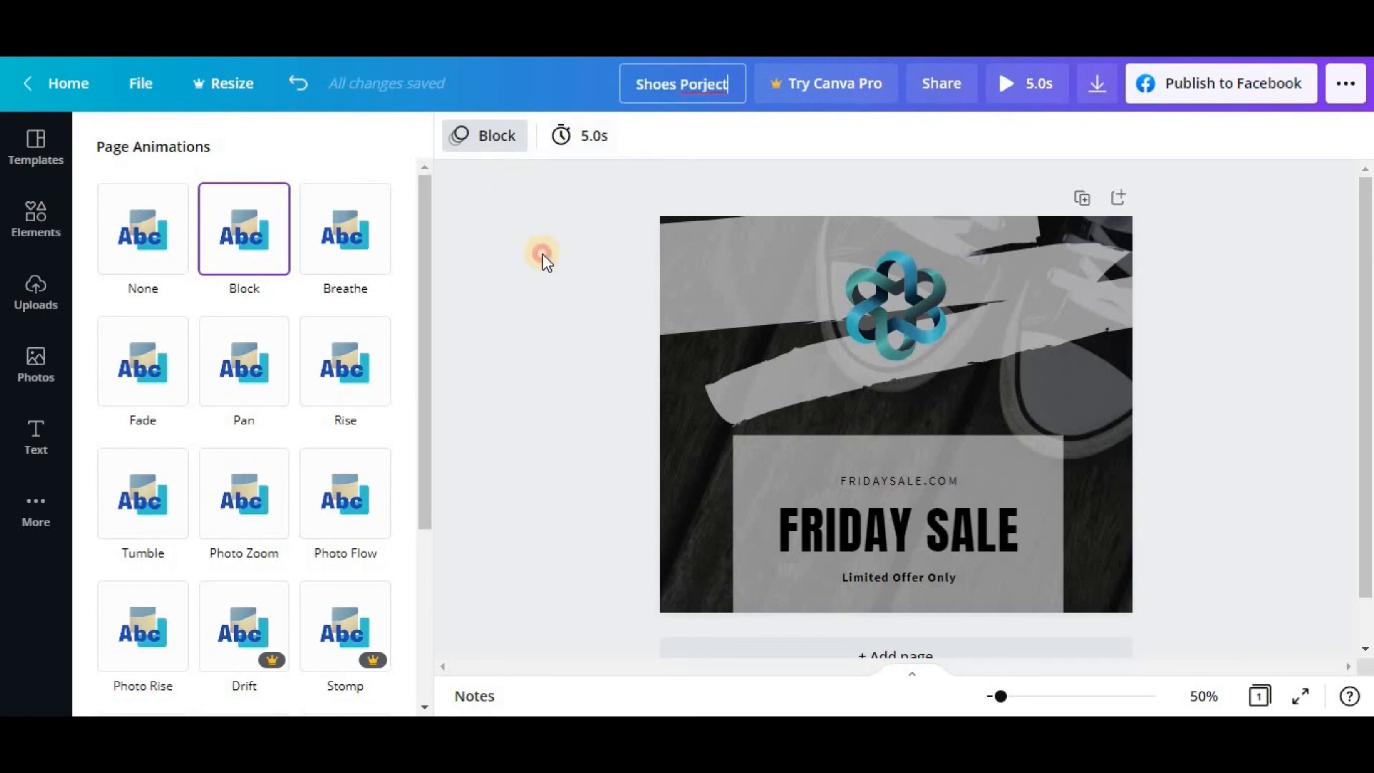
right_click(691, 84)
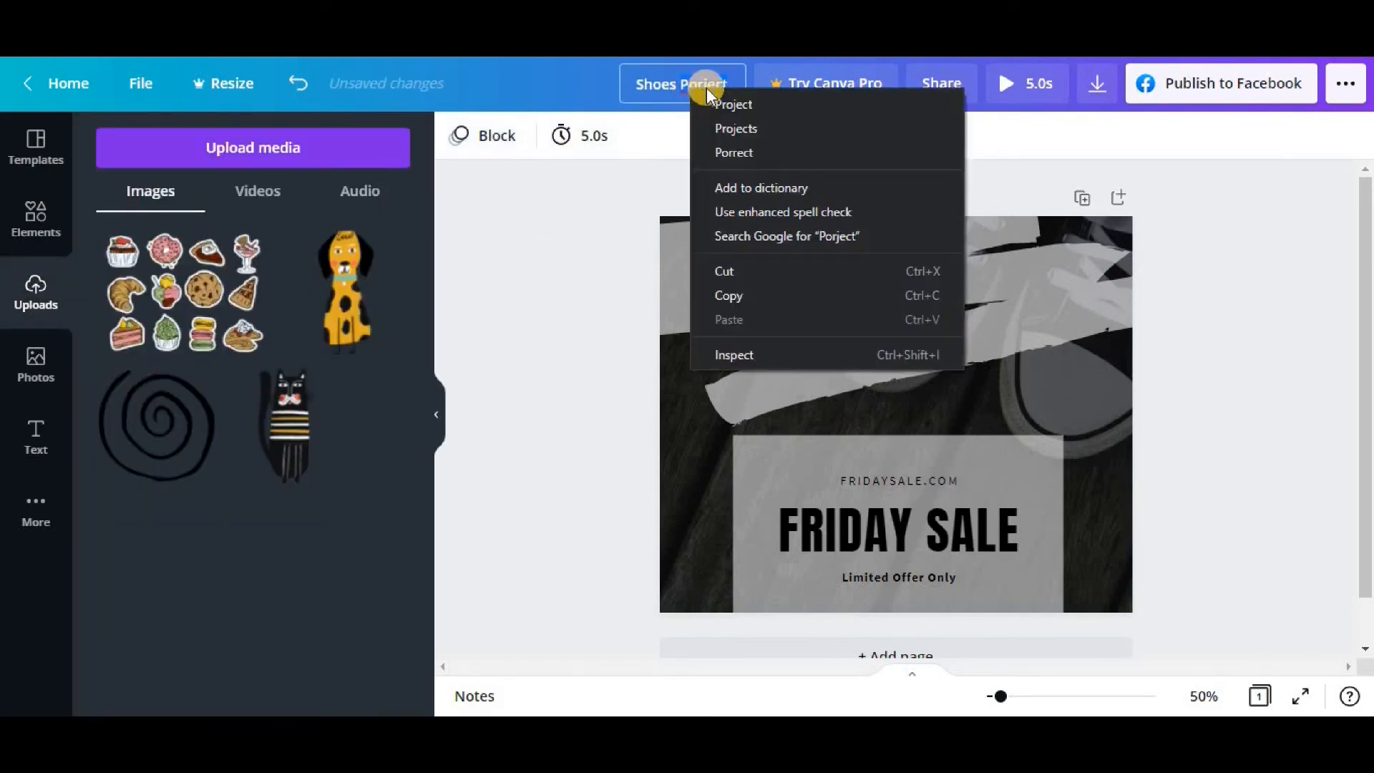
left_click(717, 108)
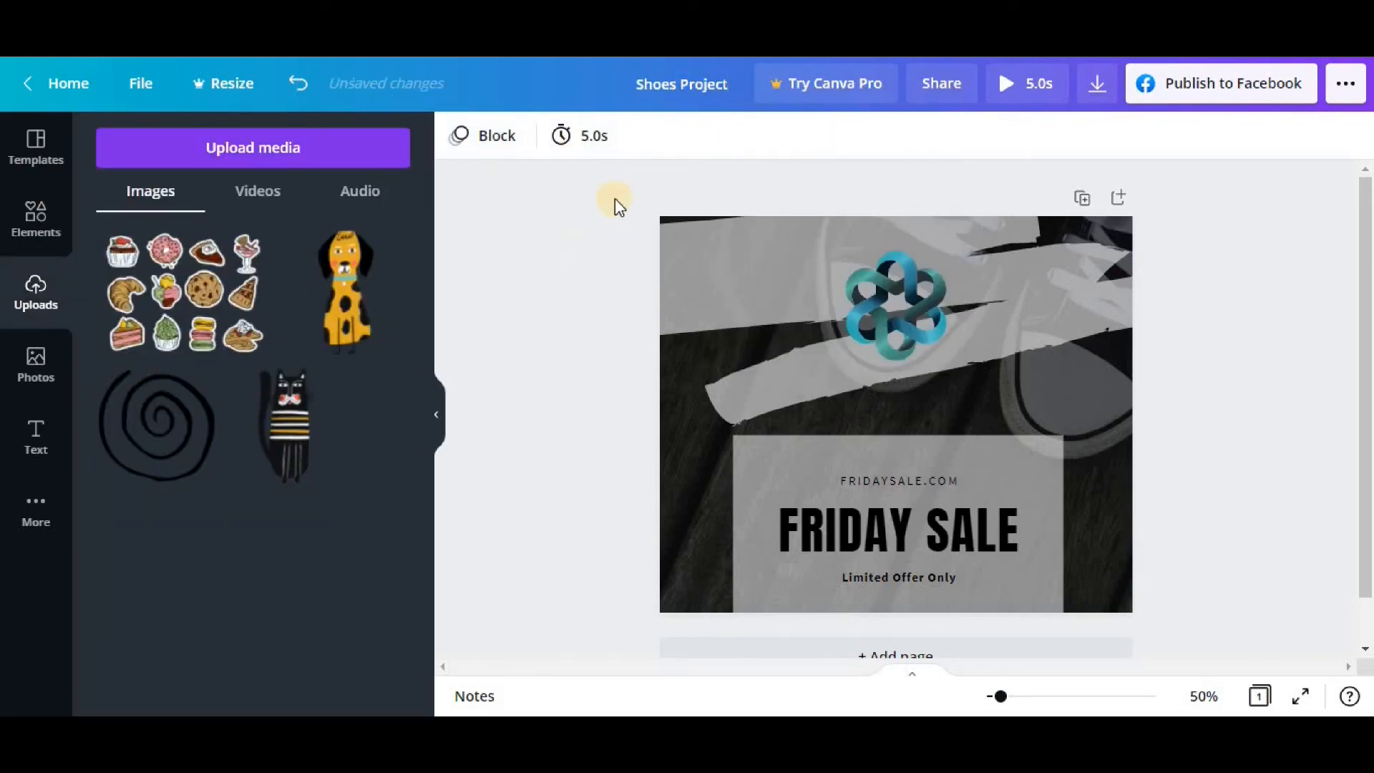